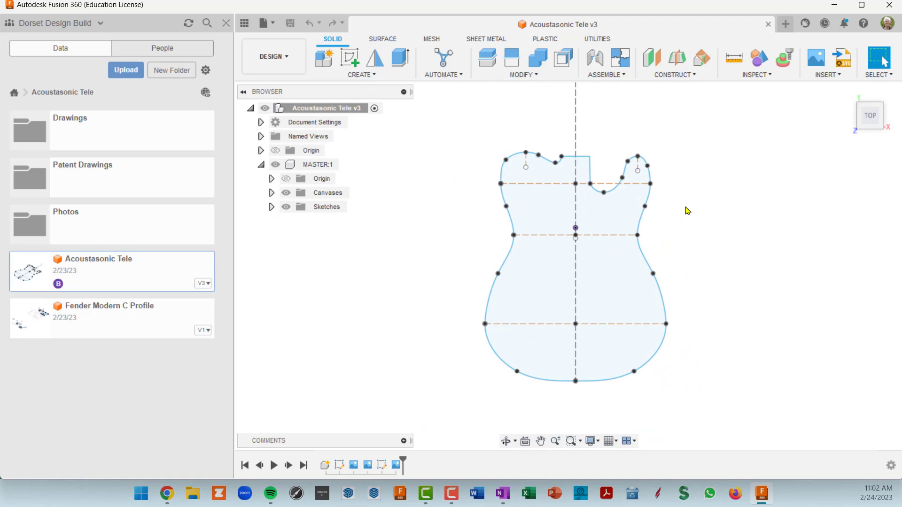
- Add a user parameter named bodyDepth in inches with the expression 1 3/4
{"action": "left_click", "coordinate": [226, 23]}
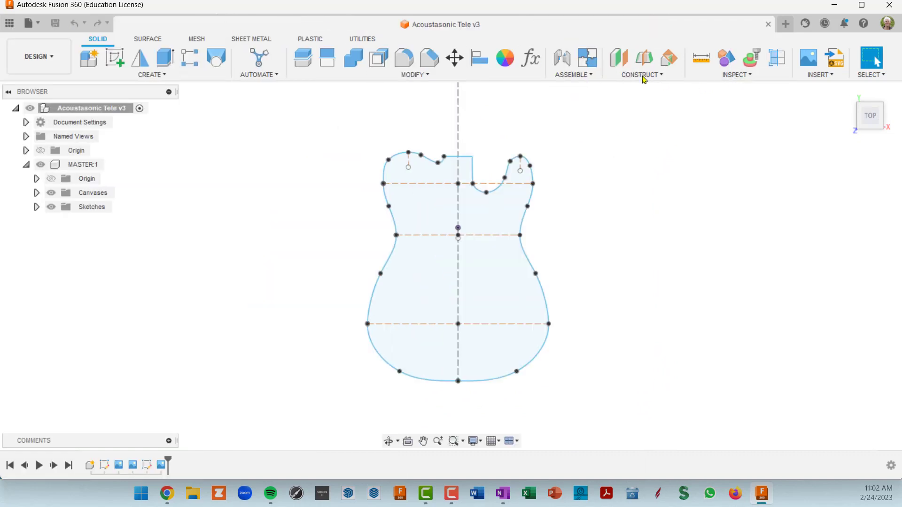
{"action": "left_click", "coordinate": [533, 66]}
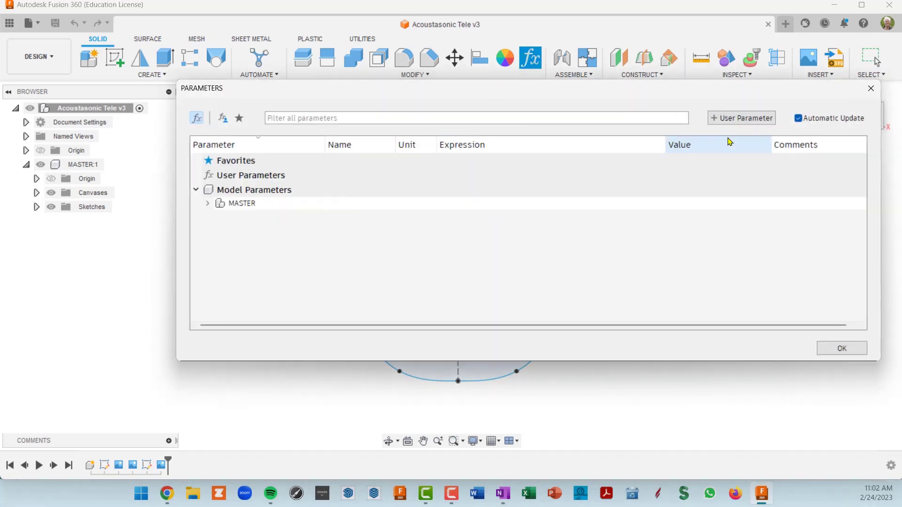
{"action": "left_click", "coordinate": [743, 118]}
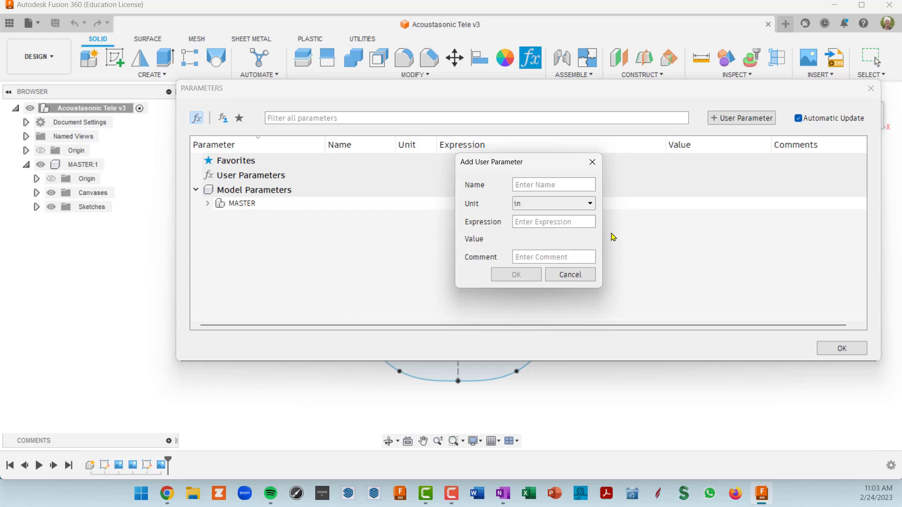
{"action": "type", "text": "bod"}
{"action": "type", "text": "yDept"}
{"action": "type", "text": "h"}
{"action": "type", "text": "1 3/4"}
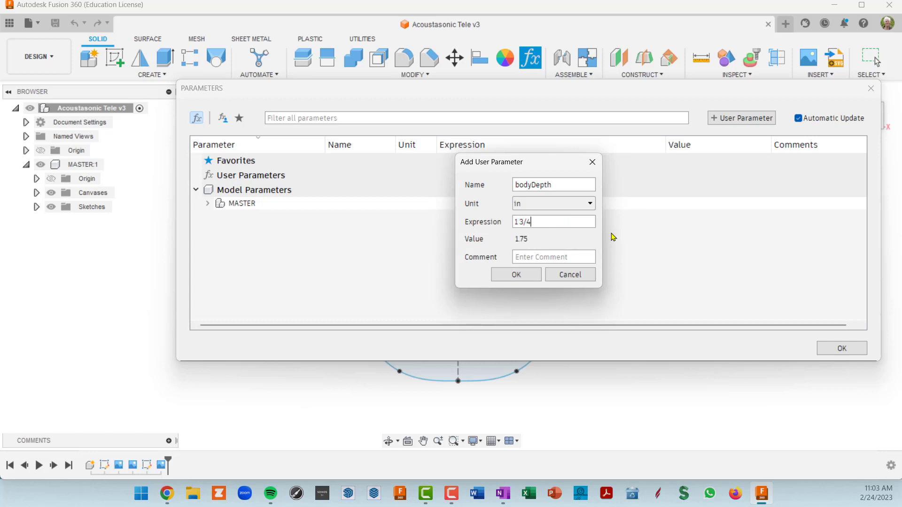
{"action": "left_click", "coordinate": [517, 277]}
- Add a user parameter named backDepth in inches with the expression 3/16
{"action": "left_click", "coordinate": [745, 119]}
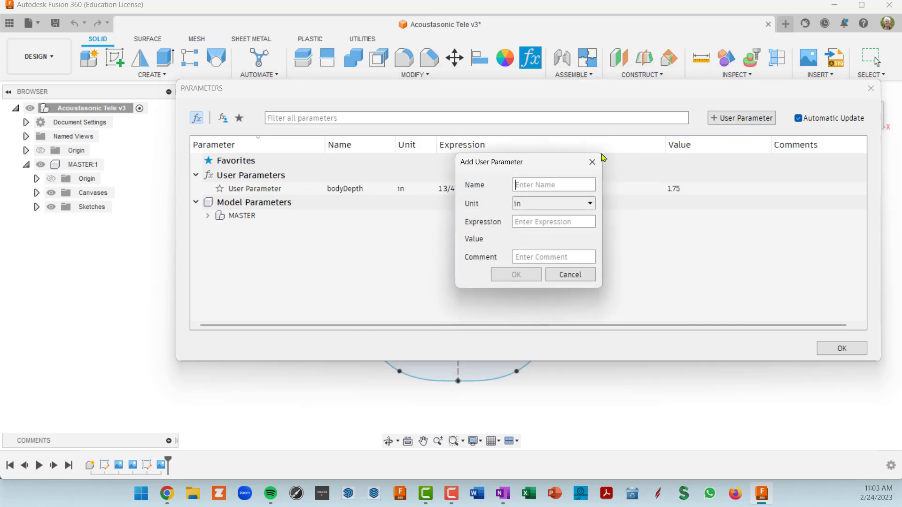
{"action": "type", "text": "bod"}
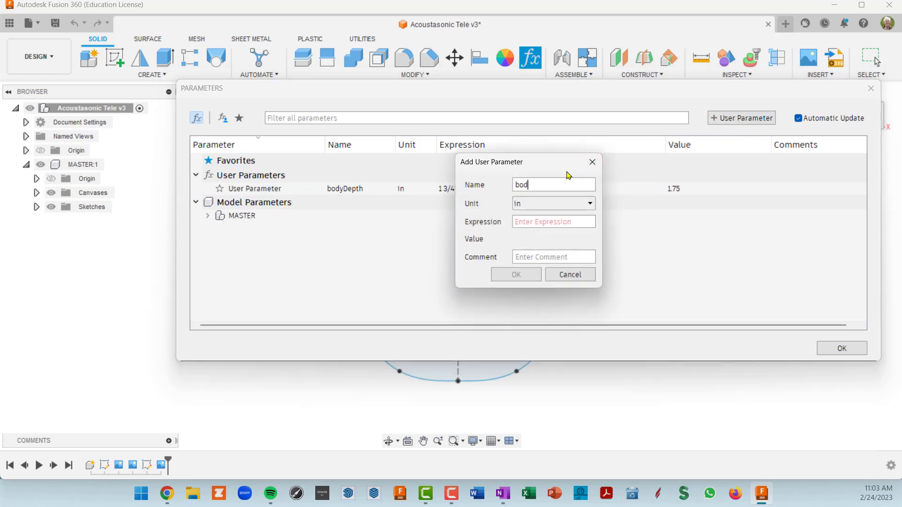
{"action": "key", "text": "BackSpace"}
{"action": "key", "text": "BackSpace"}
{"action": "key", "text": "BackSpace"}
{"action": "type", "text": "backDepth"}
{"action": "left_click", "coordinate": [552, 220]}
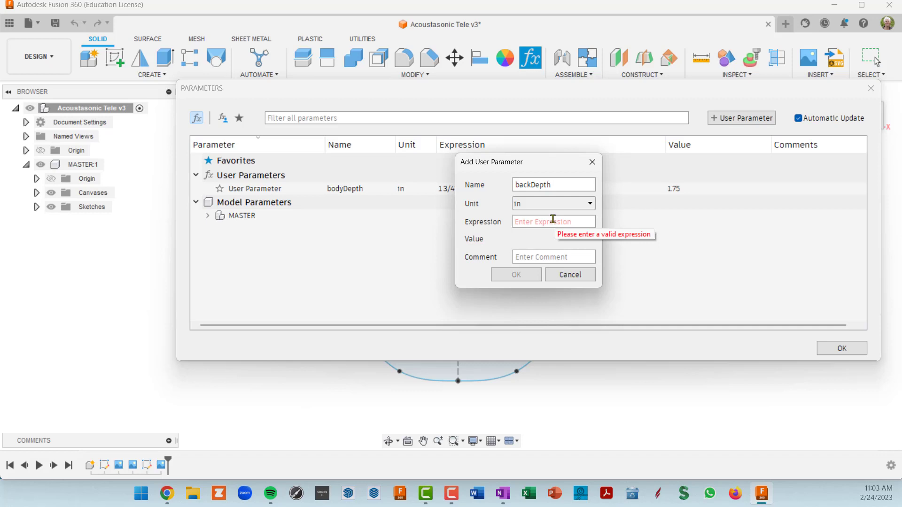
{"action": "type", "text": "3/16"}
{"action": "key", "text": "Return"}
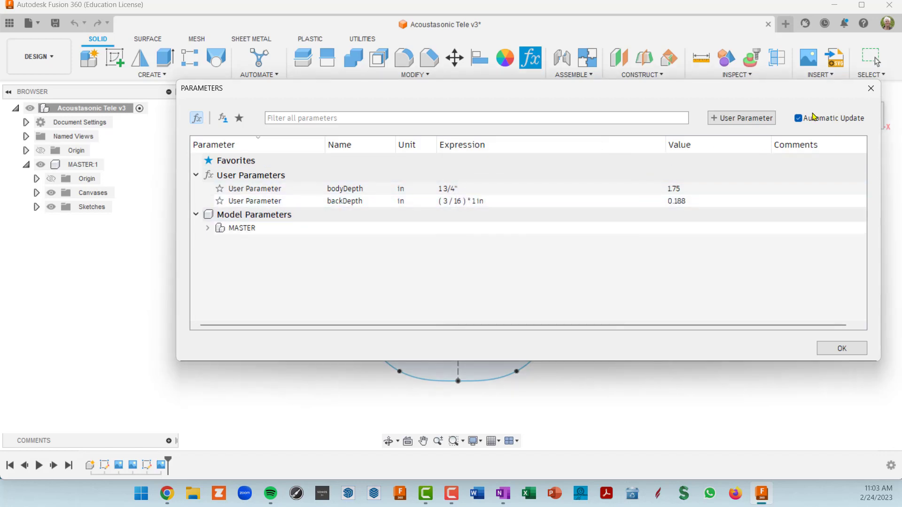
- Add a user parameter named sideDepth in inches with the expression 1/2
{"action": "left_click", "coordinate": [766, 119]}
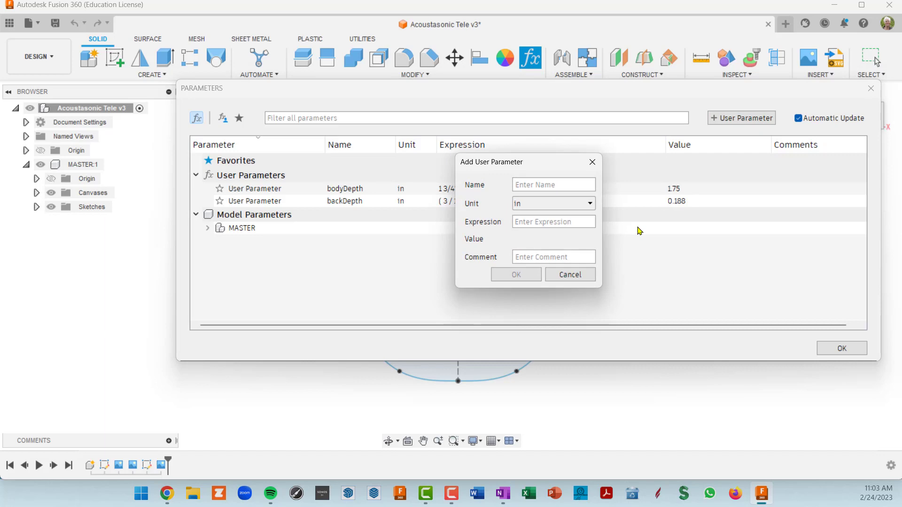
{"action": "type", "text": "sideDepth"}
{"action": "left_click", "coordinate": [556, 222]}
{"action": "type", "text": "1/2"}
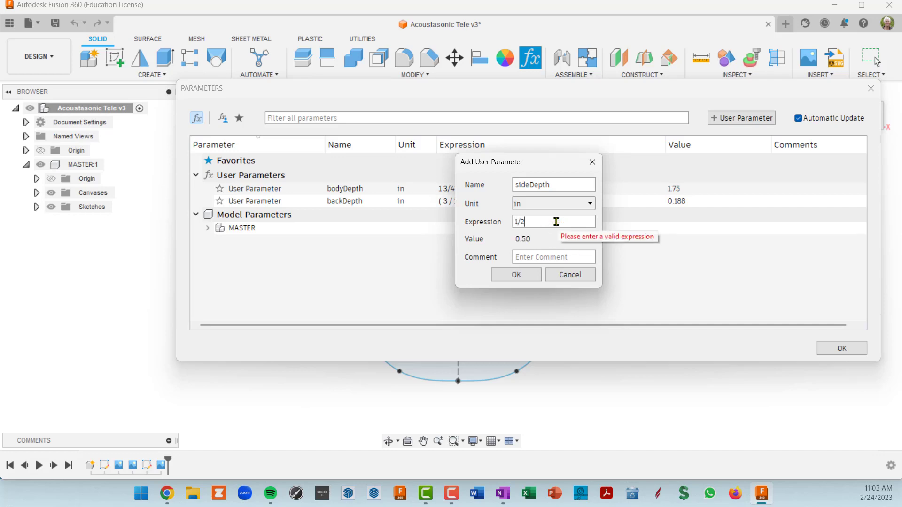
{"action": "key", "text": "Return"}
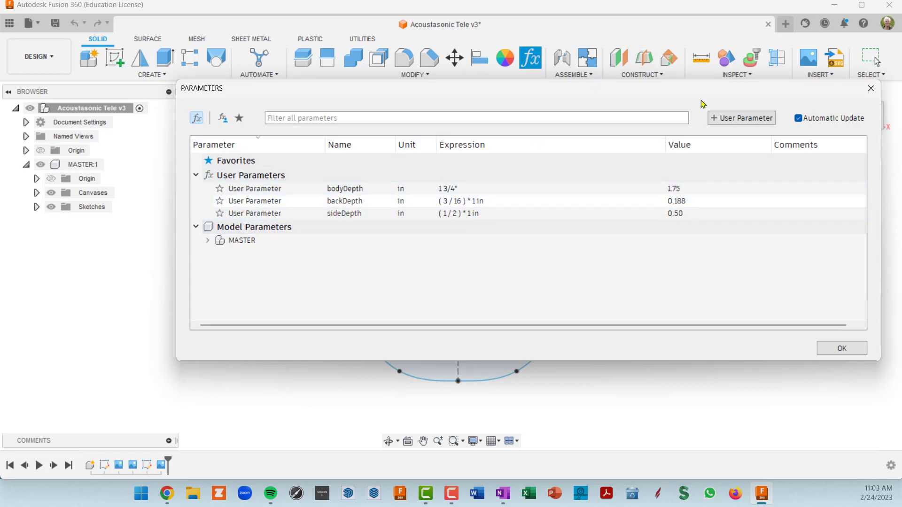
- Add a user parameter named soundPortDiam in inches with the expression 3
{"action": "left_click", "coordinate": [738, 121]}
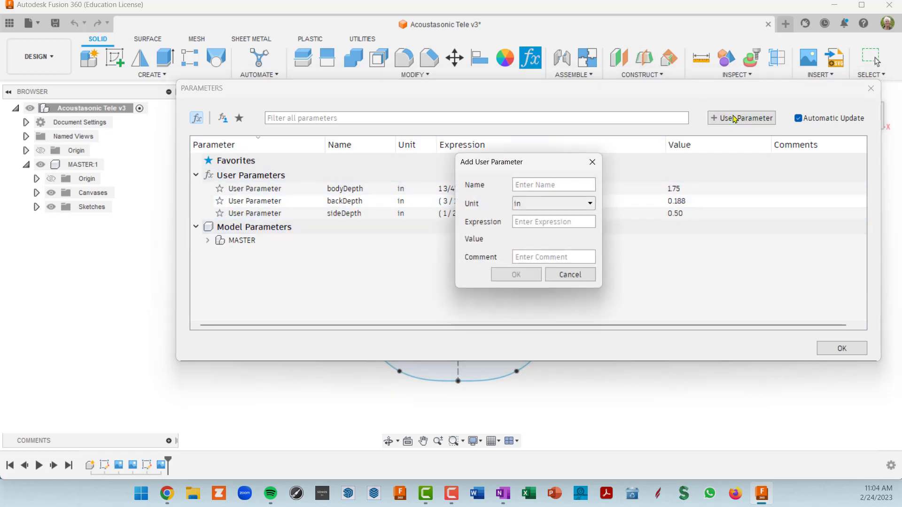
{"action": "type", "text": "soundPortDiam"}
{"action": "key", "text": "Tab"}
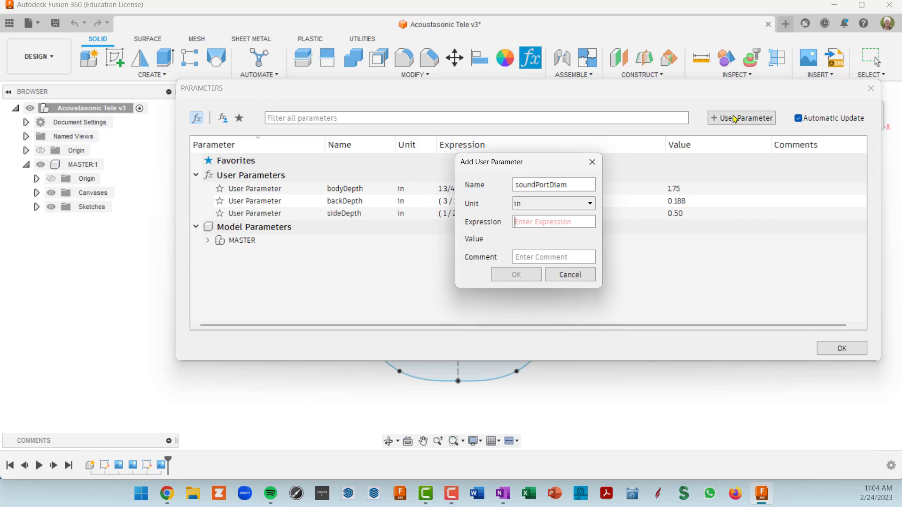
{"action": "type", "text": "3"}
{"action": "key", "text": "Return"}
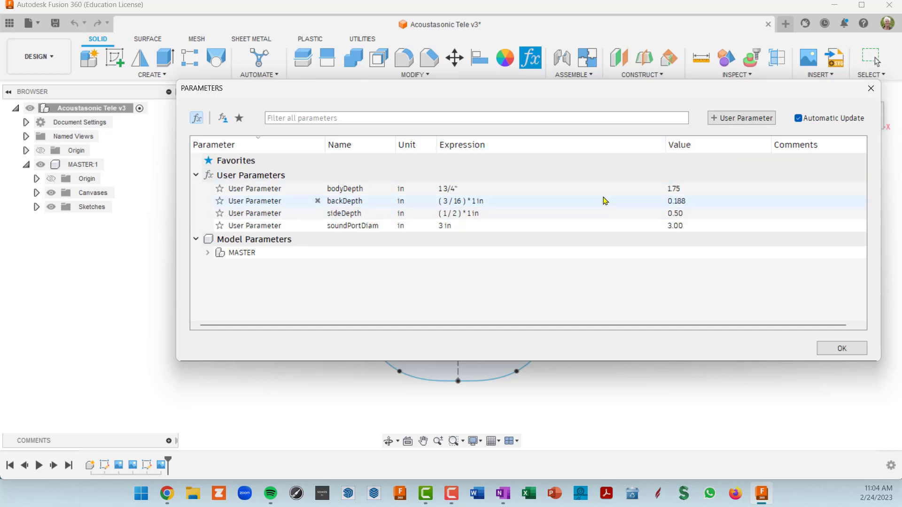
- Add a user parameter named topLedgeWid in inches with the expression 1/4 and close the parameter list
{"action": "left_click", "coordinate": [745, 119]}
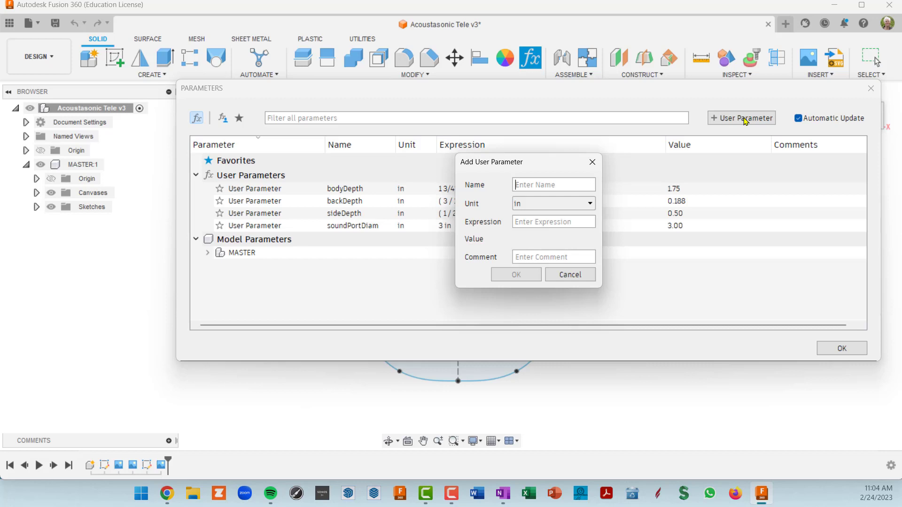
{"action": "type", "text": "topLed"}
{"action": "type", "text": "geW"}
{"action": "type", "text": "id"}
{"action": "type", "text": "1/4"}
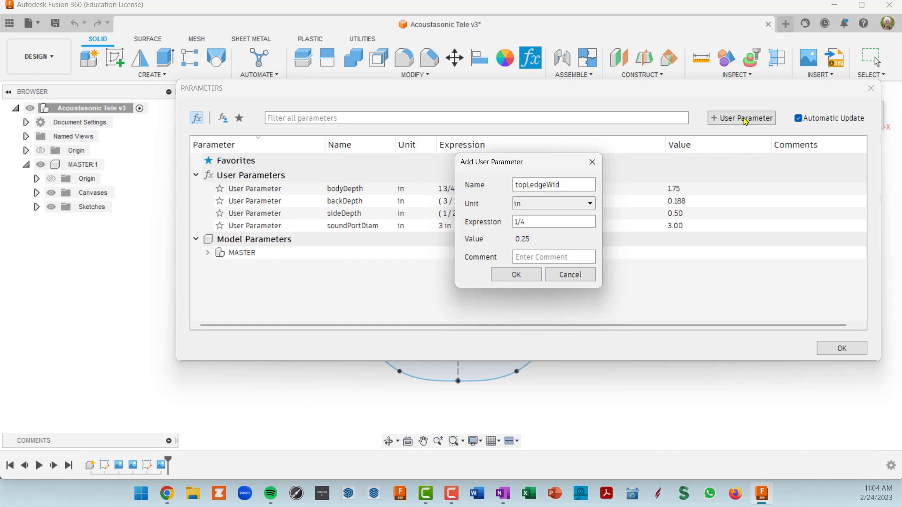
{"action": "key", "text": "Return"}
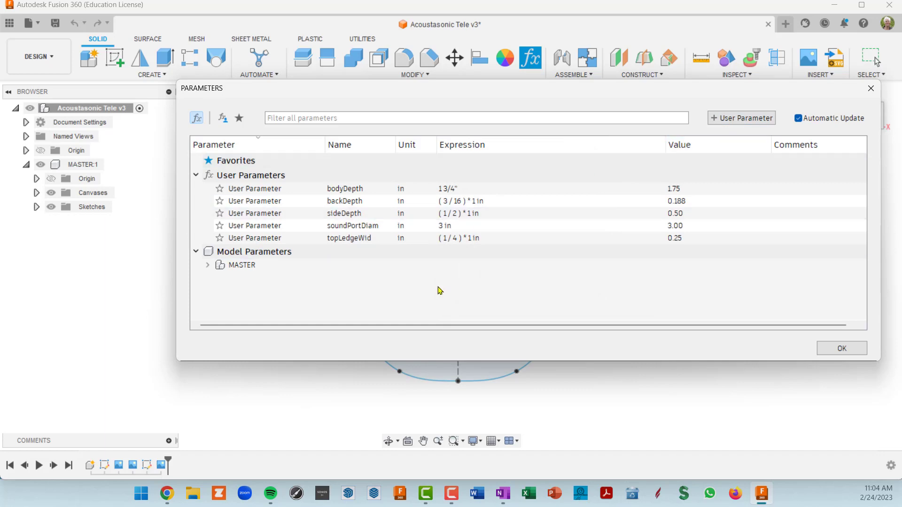
{"action": "left_click", "coordinate": [842, 348]}
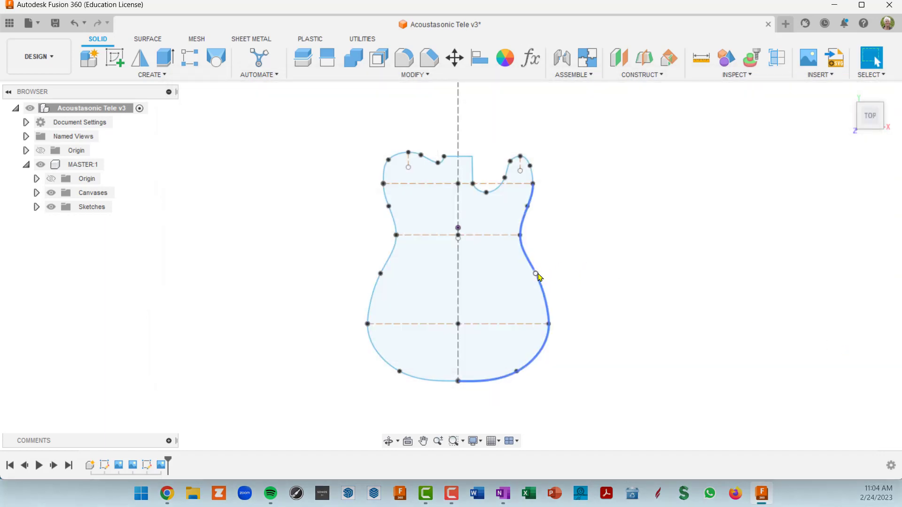
- Open the BODY OUTLINE sketch of the MASTER component for editing
{"action": "scroll", "coordinate": [537, 277], "scroll_direction": "up", "scroll_amount": 2}
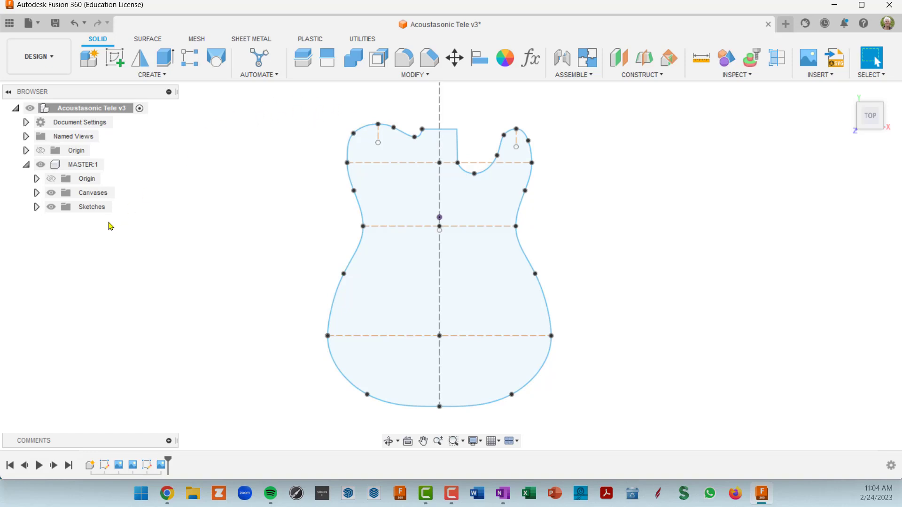
{"action": "left_click", "coordinate": [26, 165]}
{"action": "left_click", "coordinate": [26, 165]}
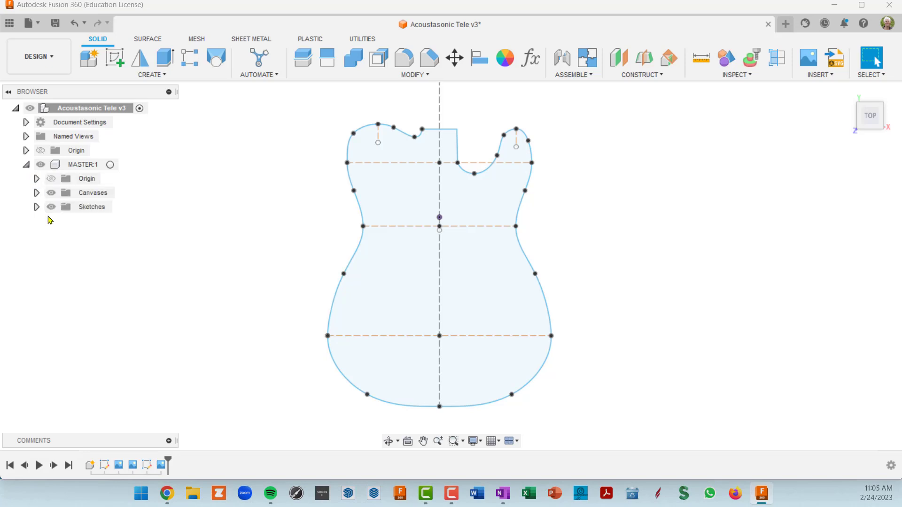
{"action": "left_click", "coordinate": [37, 208]}
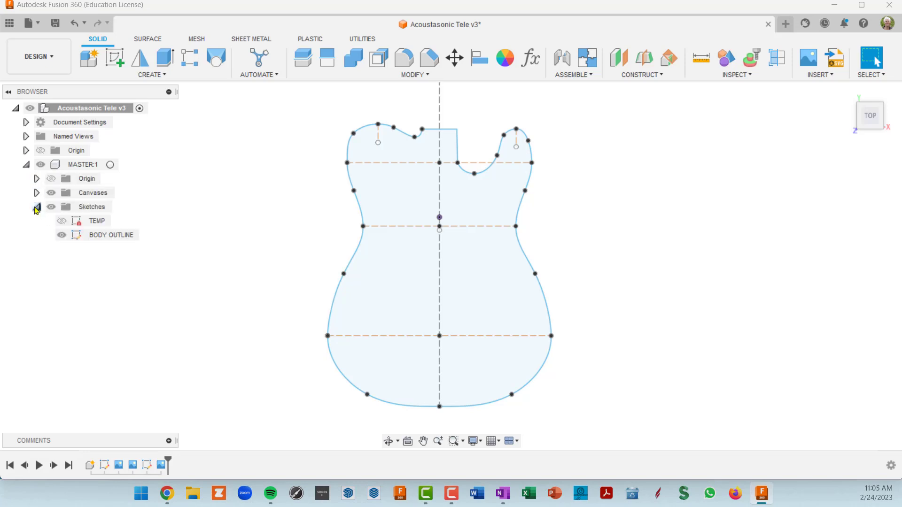
{"action": "left_click", "coordinate": [106, 236]}
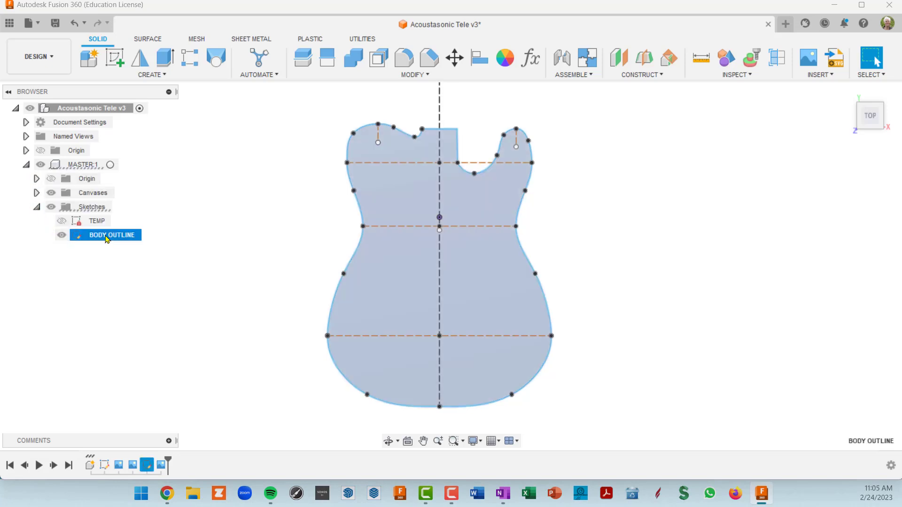
{"action": "right_click", "coordinate": [100, 235]}
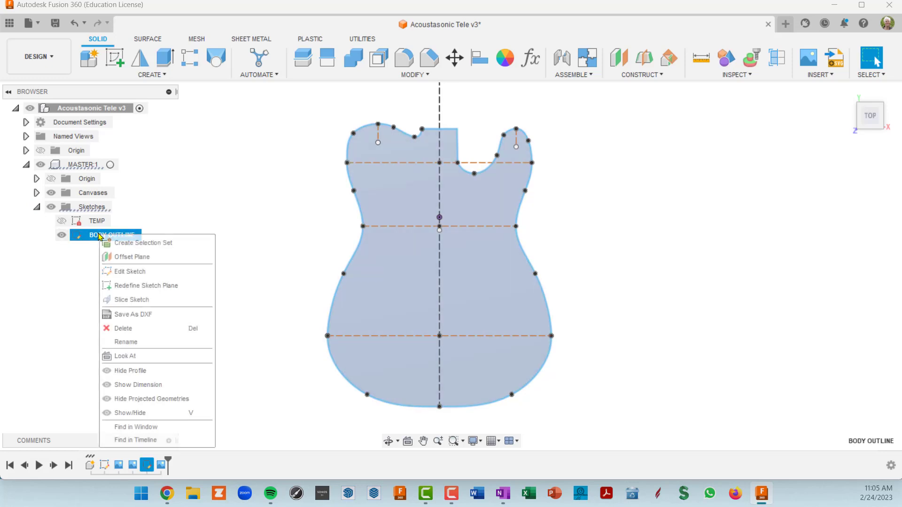
{"action": "left_click", "coordinate": [128, 275]}
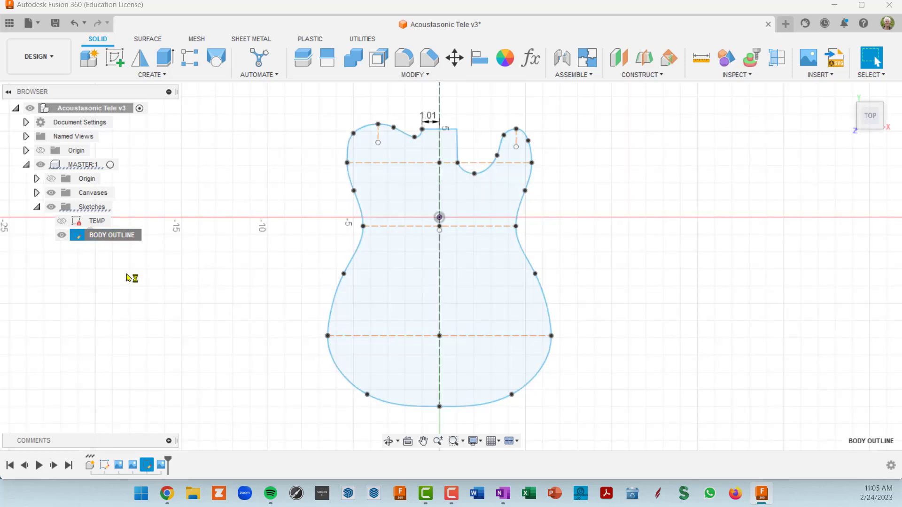
- Offset all curves of the guitar body outline inward by the sideDepth parameter
{"action": "middle_click_drag", "start_coordinate": [590, 258], "coordinate": [624, 254]}
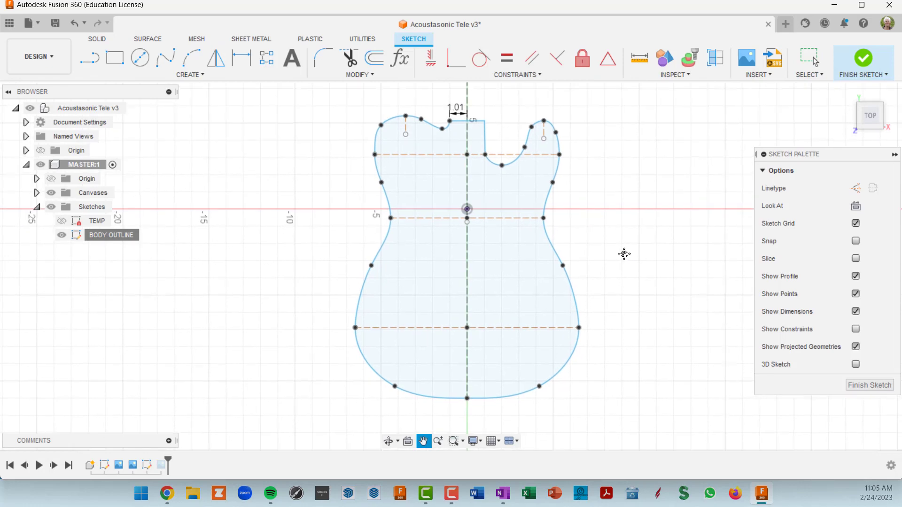
{"action": "double_click", "coordinate": [554, 251]}
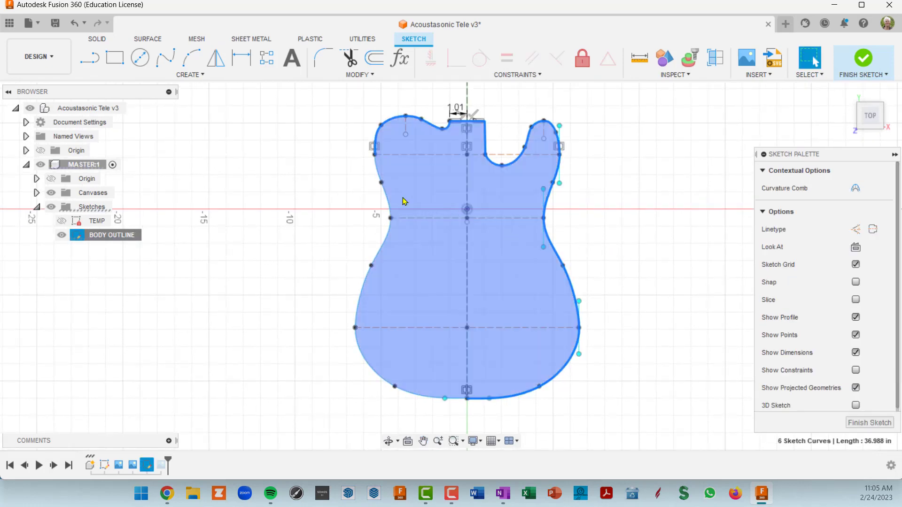
{"action": "left_click", "coordinate": [376, 178], "text": "shift"}
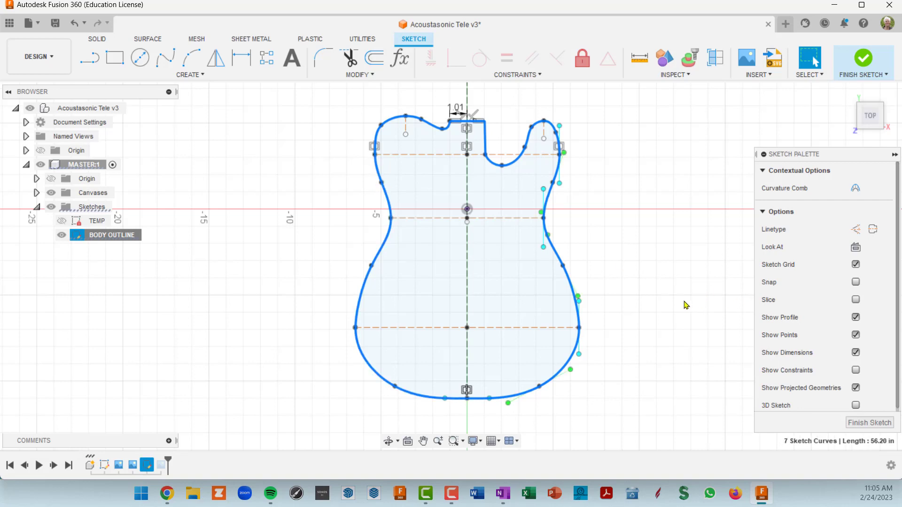
{"action": "middle_click_drag", "start_coordinate": [678, 296], "coordinate": [665, 300]}
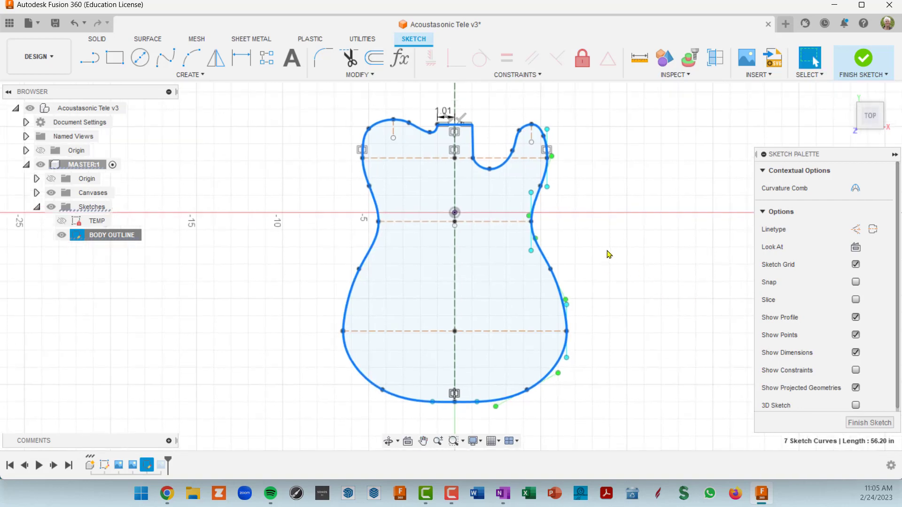
{"action": "left_click", "coordinate": [371, 59]}
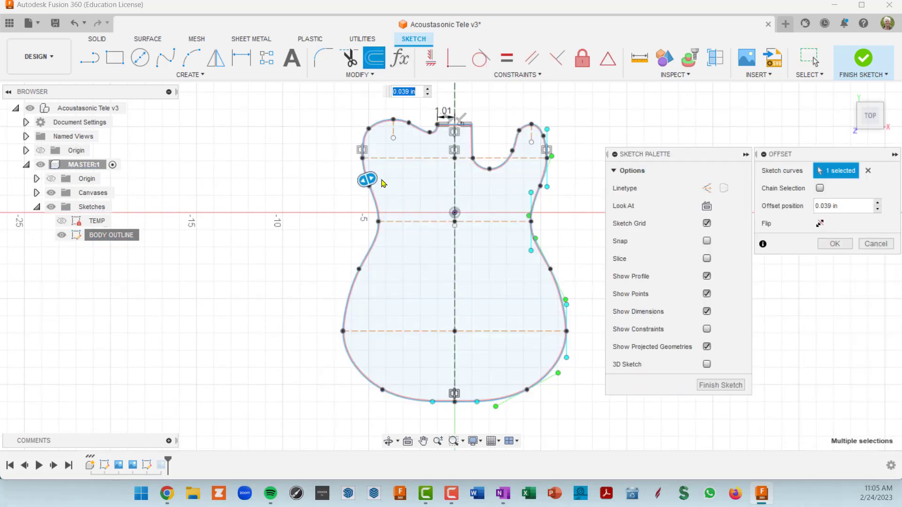
{"action": "left_click_drag", "start_coordinate": [375, 177], "coordinate": [384, 177]}
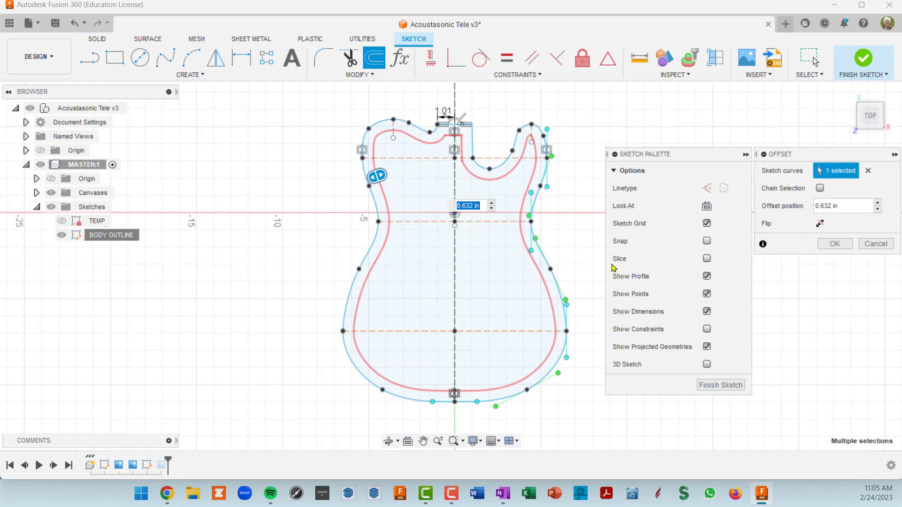
{"action": "type", "text": "sid"}
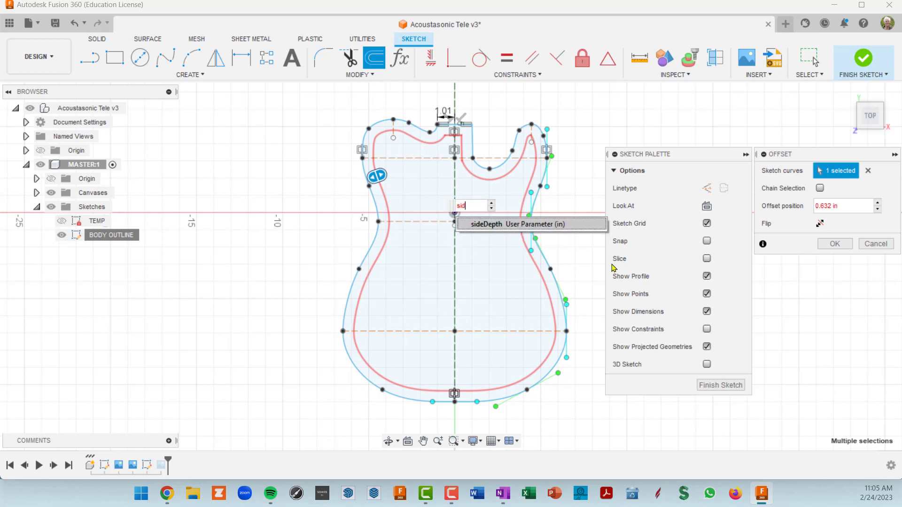
{"action": "left_click", "coordinate": [489, 224]}
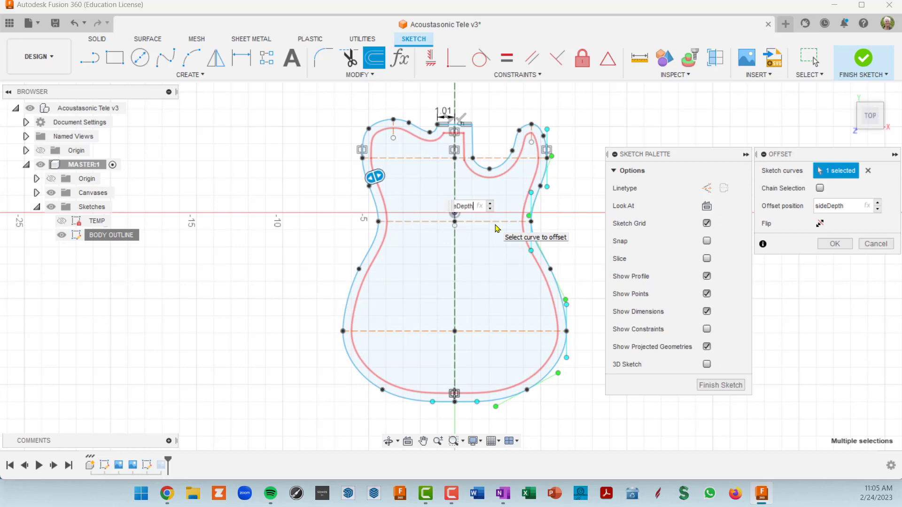
{"action": "key", "text": "Return"}
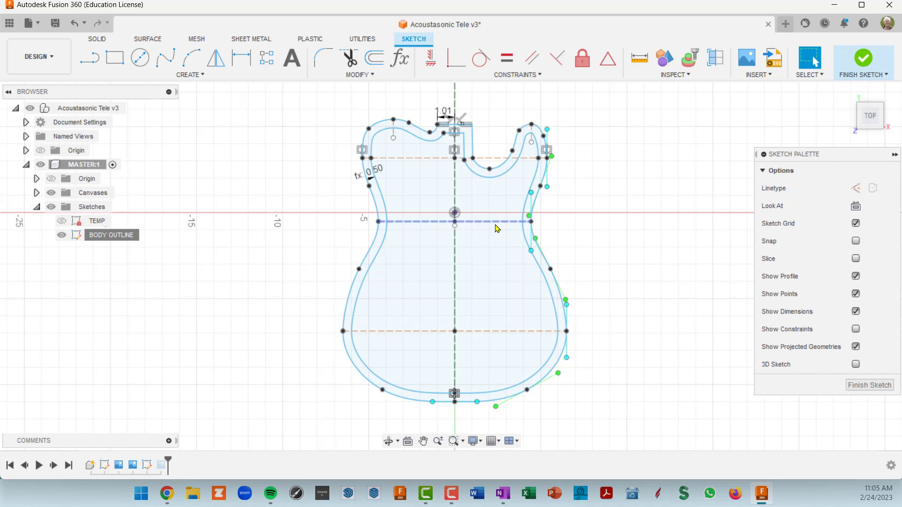
{"action": "scroll", "coordinate": [530, 248], "scroll_direction": "up", "scroll_amount": 2}
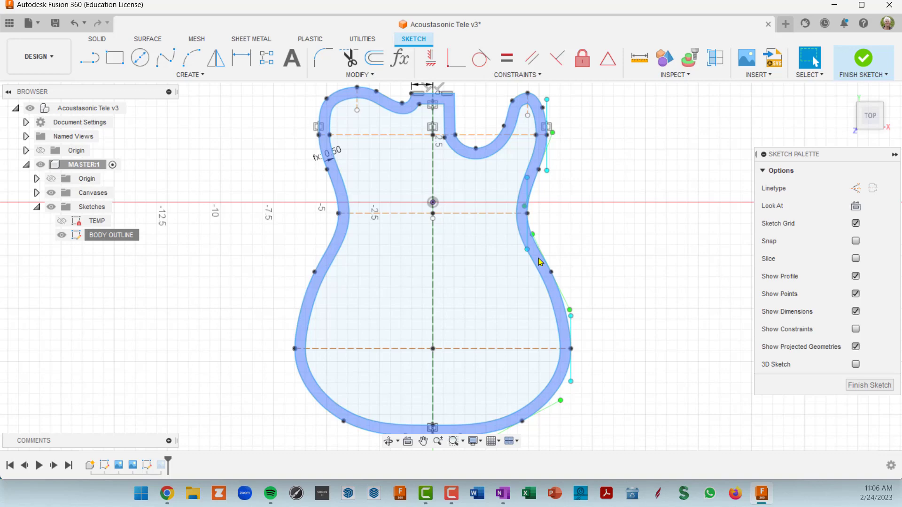
{"action": "scroll", "coordinate": [540, 261], "scroll_direction": "up", "scroll_amount": 2}
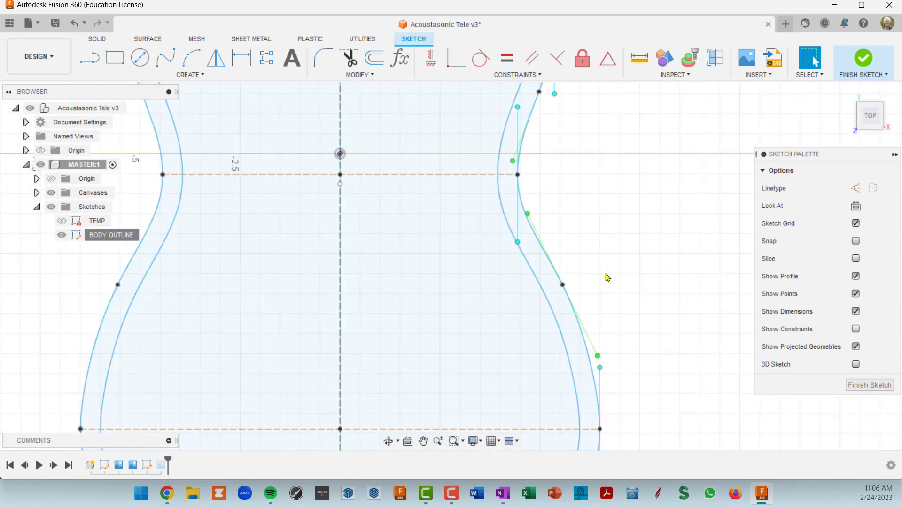
{"action": "scroll", "coordinate": [596, 253], "scroll_direction": "down", "scroll_amount": 4}
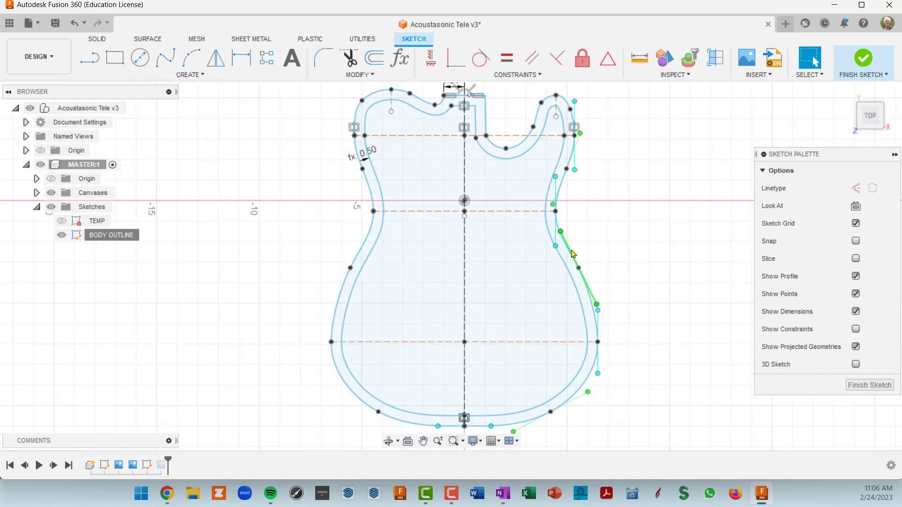
{"action": "left_click", "coordinate": [537, 115]}
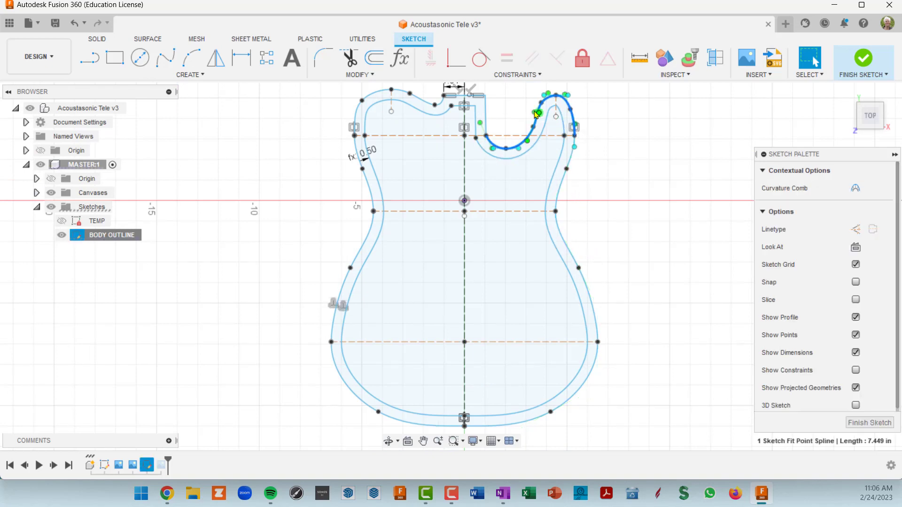
{"action": "double_click", "coordinate": [486, 115]}
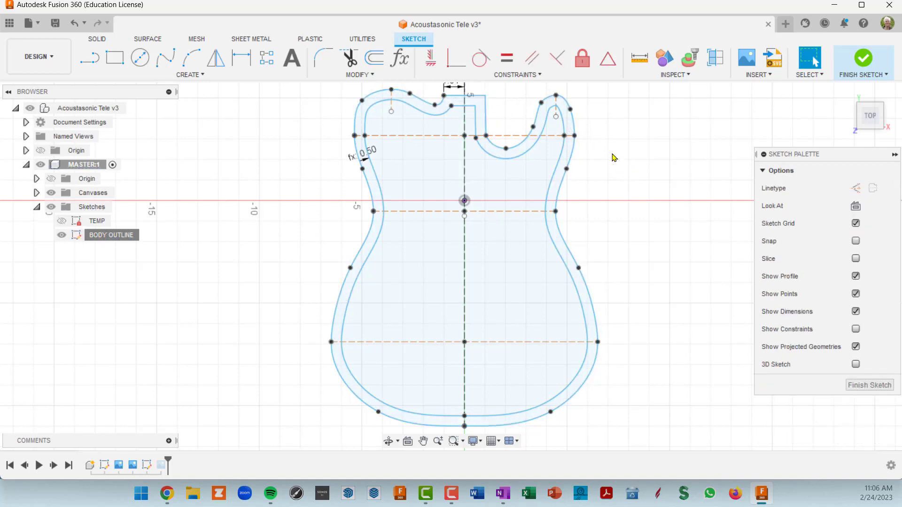
- Offset the complete outer body outline inward by the expression sideDepth - topLedgeWid
{"action": "left_click", "coordinate": [374, 62]}
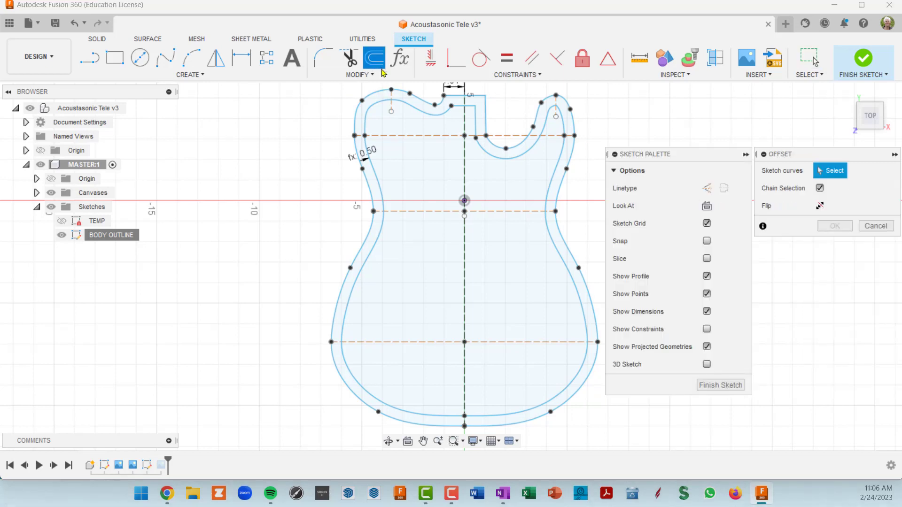
{"action": "left_click", "coordinate": [419, 102]}
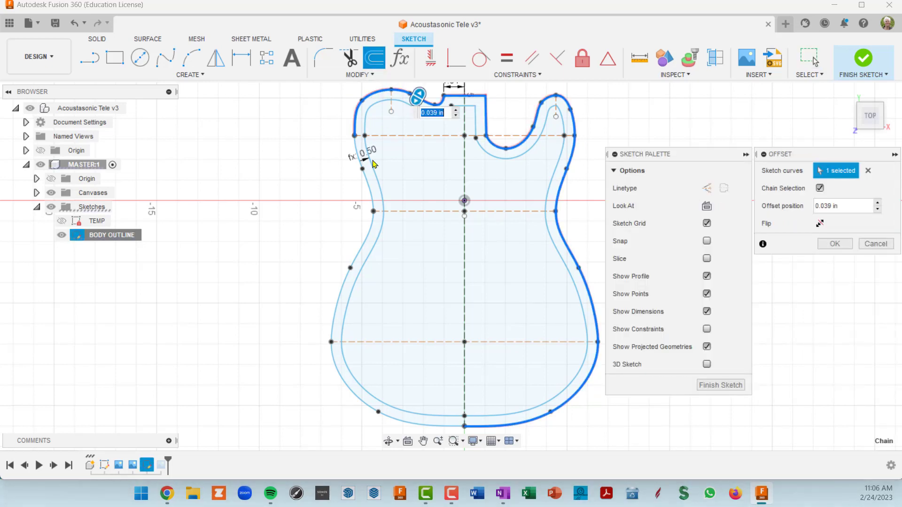
{"action": "left_click", "coordinate": [371, 196]}
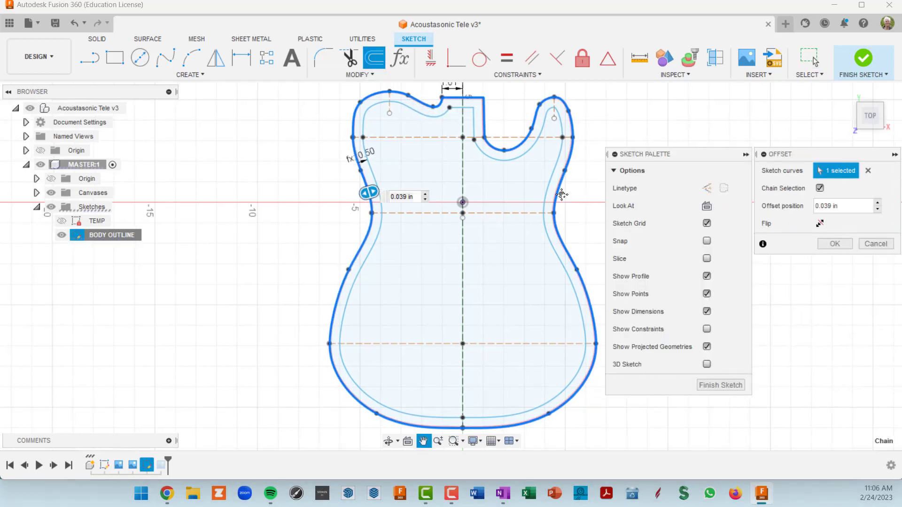
{"action": "scroll", "coordinate": [569, 197], "scroll_direction": "down", "scroll_amount": 2}
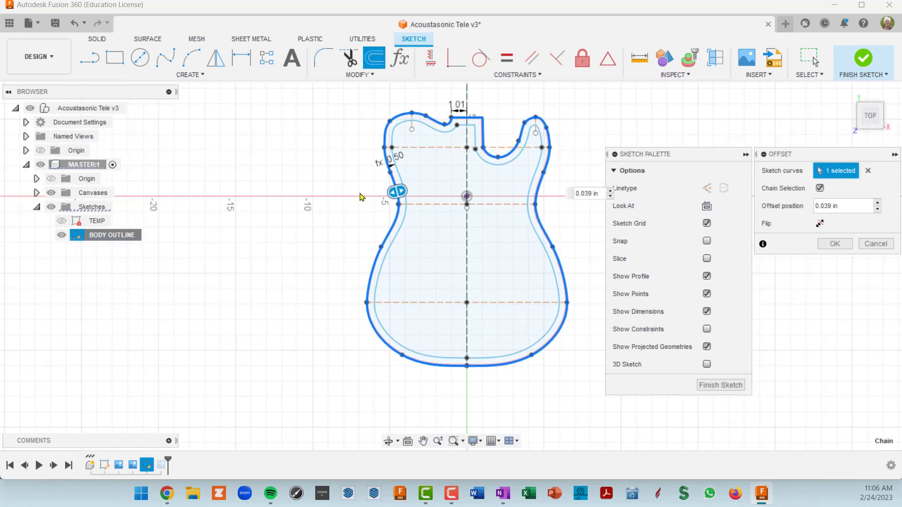
{"action": "left_click_drag", "start_coordinate": [399, 191], "coordinate": [405, 191]}
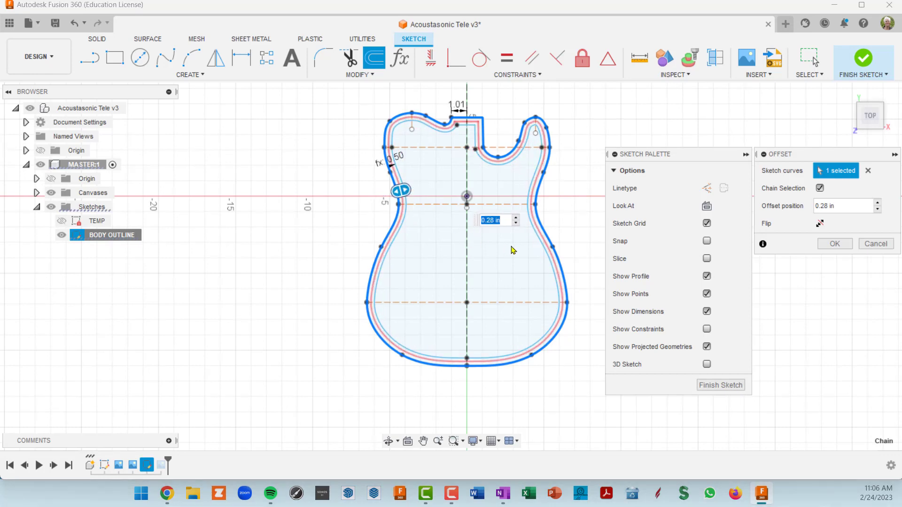
{"action": "key", "text": "Home"}
{"action": "type", "text": "sid"}
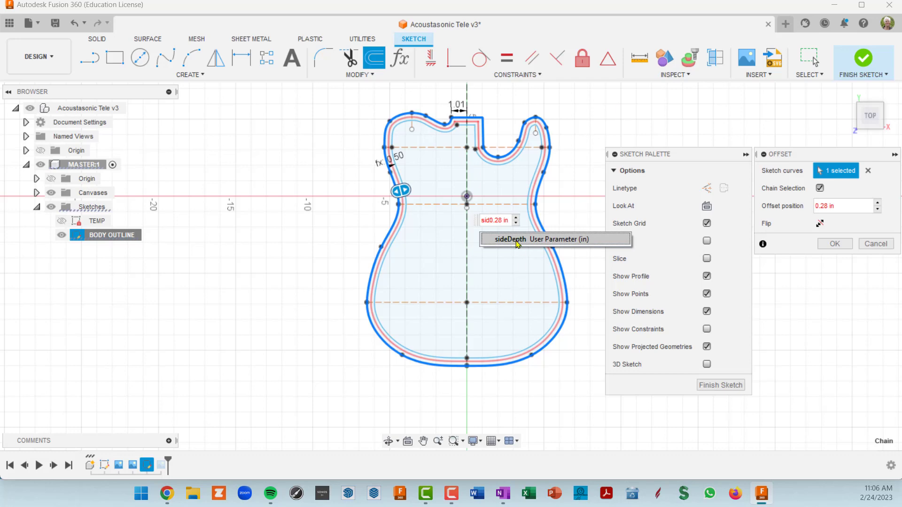
{"action": "left_click", "coordinate": [517, 240]}
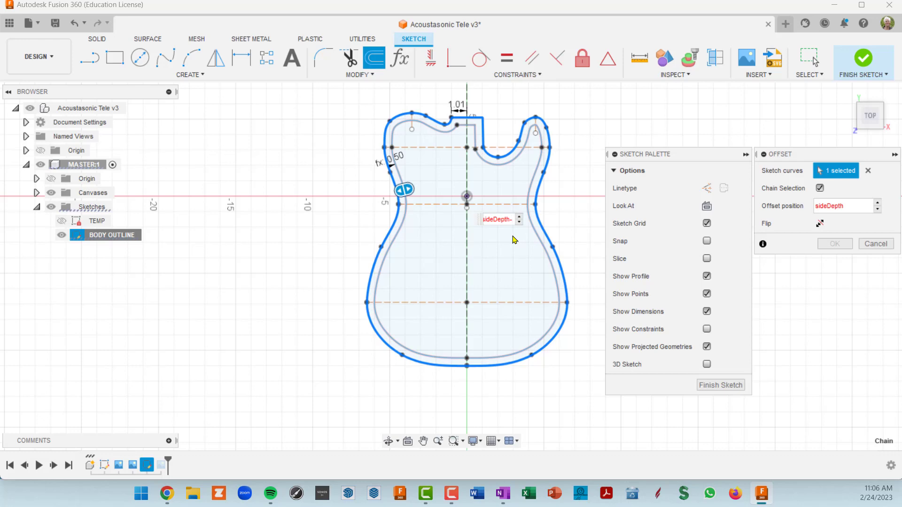
{"action": "type", "text": "led"}
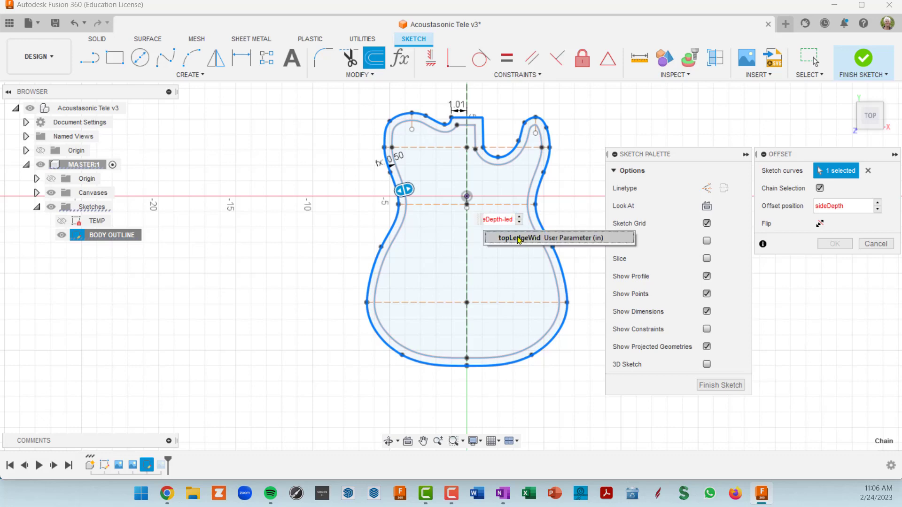
{"action": "left_click", "coordinate": [517, 238]}
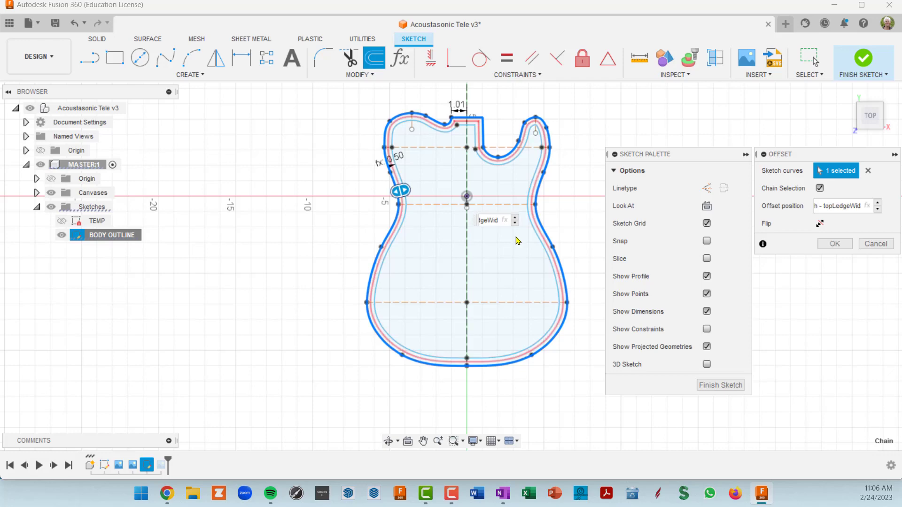
{"action": "key", "text": "Return"}
- Examine the narrow bands between the outer body outline and its two inward offsets around the guitar body
{"action": "scroll", "coordinate": [537, 233], "scroll_direction": "up", "scroll_amount": 5}
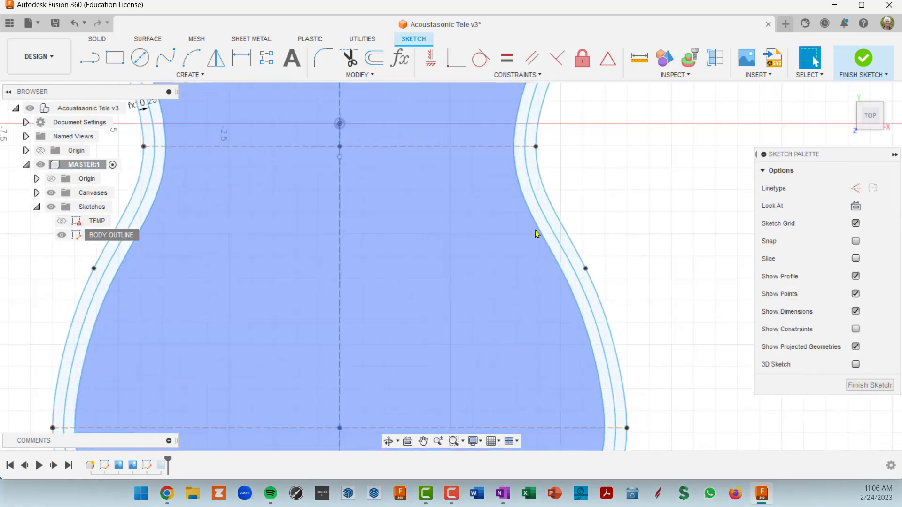
{"action": "scroll", "coordinate": [541, 229], "scroll_direction": "up", "scroll_amount": 2}
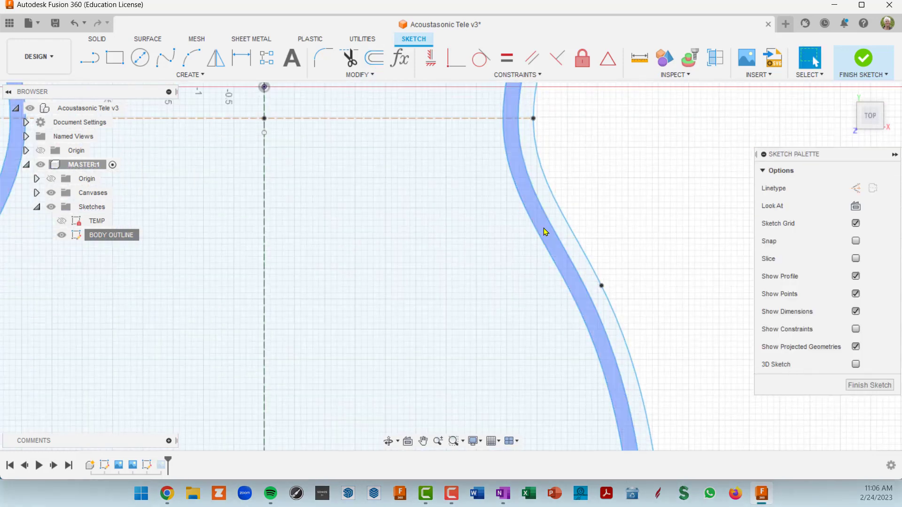
{"action": "left_click", "coordinate": [561, 230]}
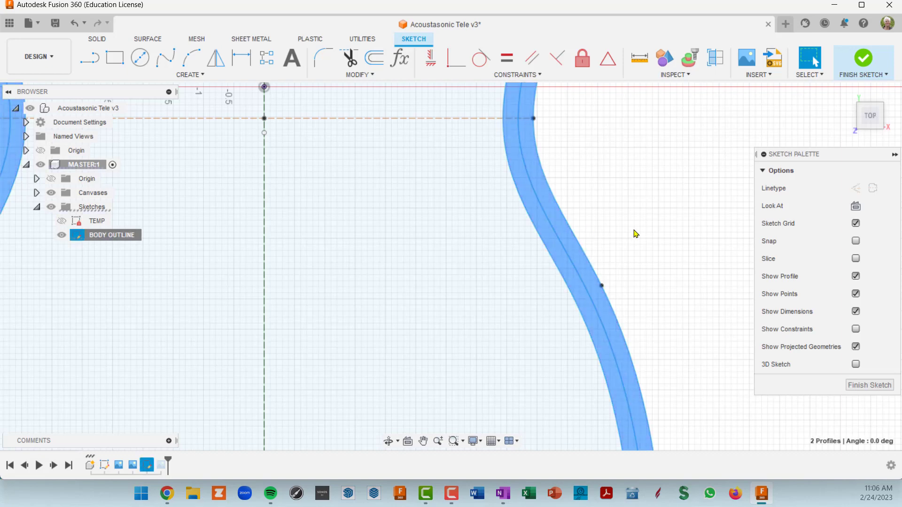
{"action": "scroll", "coordinate": [634, 233], "scroll_direction": "down", "scroll_amount": 5}
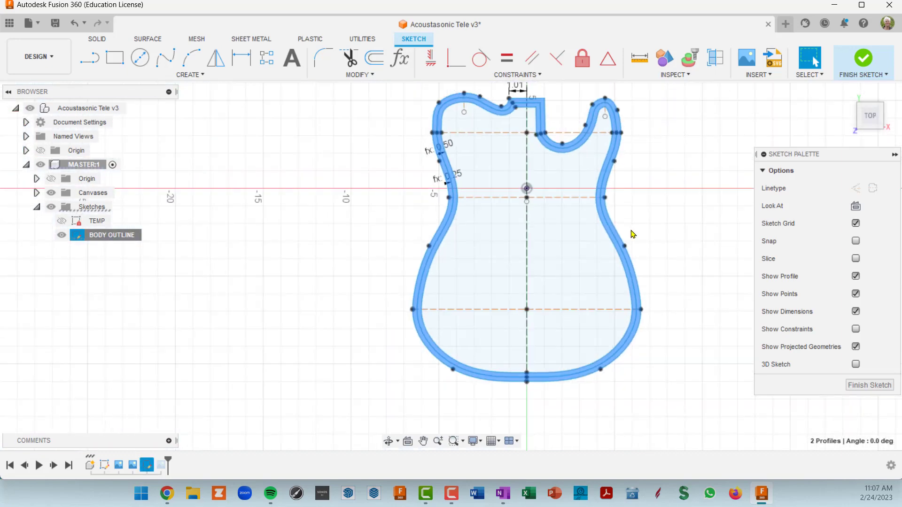
{"action": "scroll", "coordinate": [632, 234], "scroll_direction": "up", "scroll_amount": 3}
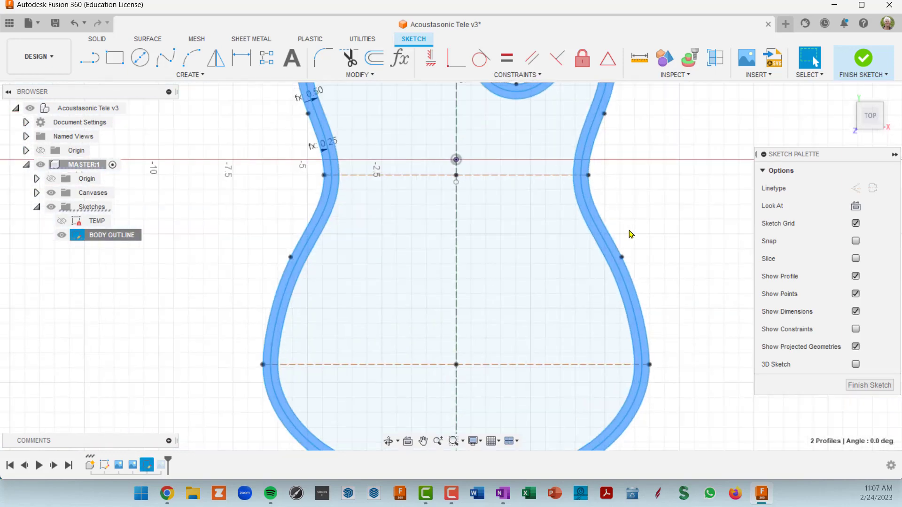
{"action": "left_click", "coordinate": [699, 241]}
{"action": "left_click", "coordinate": [601, 245]}
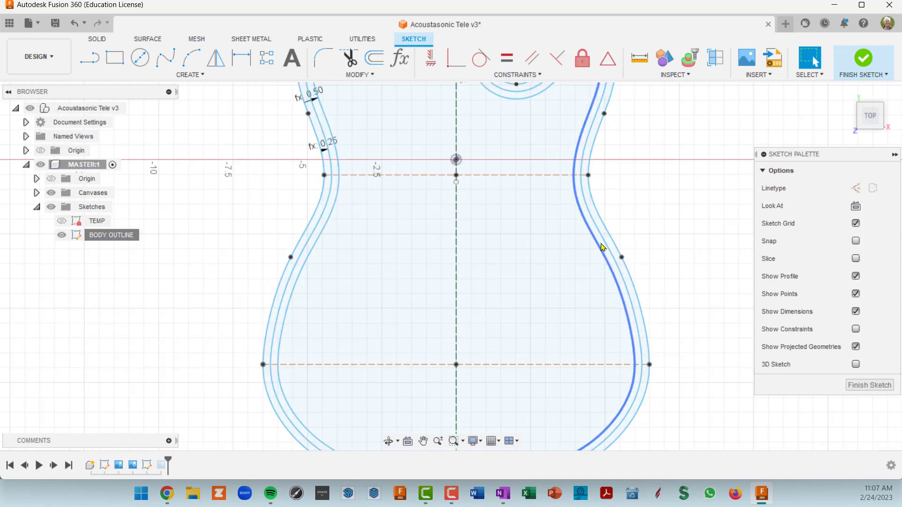
{"action": "left_click", "coordinate": [603, 247]}
{"action": "scroll", "coordinate": [602, 247], "scroll_direction": "up", "scroll_amount": 3}
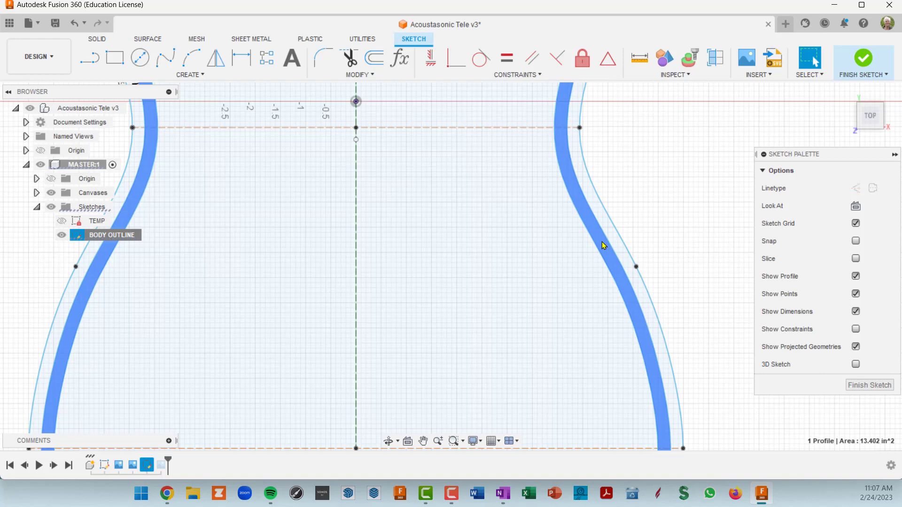
{"action": "scroll", "coordinate": [604, 245], "scroll_direction": "down", "scroll_amount": 5}
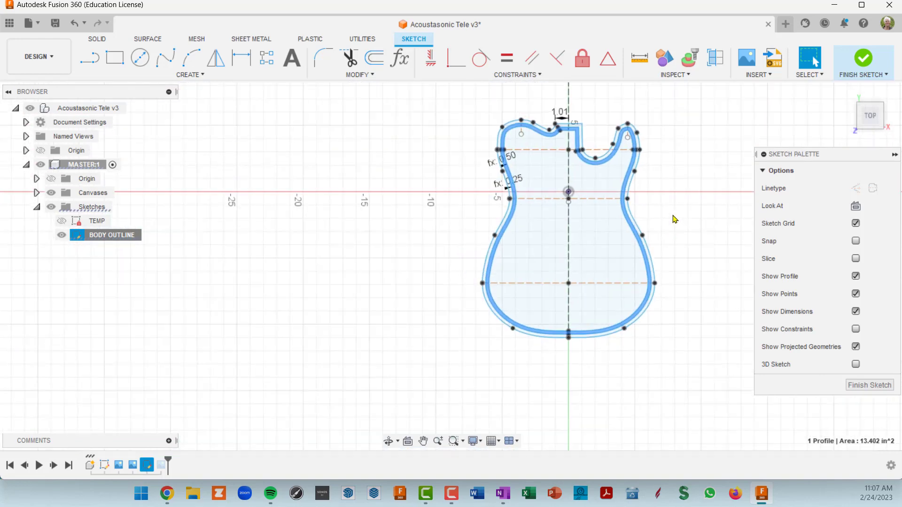
{"action": "scroll", "coordinate": [632, 244], "scroll_direction": "up", "scroll_amount": 3}
{"action": "scroll", "coordinate": [635, 256], "scroll_direction": "down", "scroll_amount": 2}
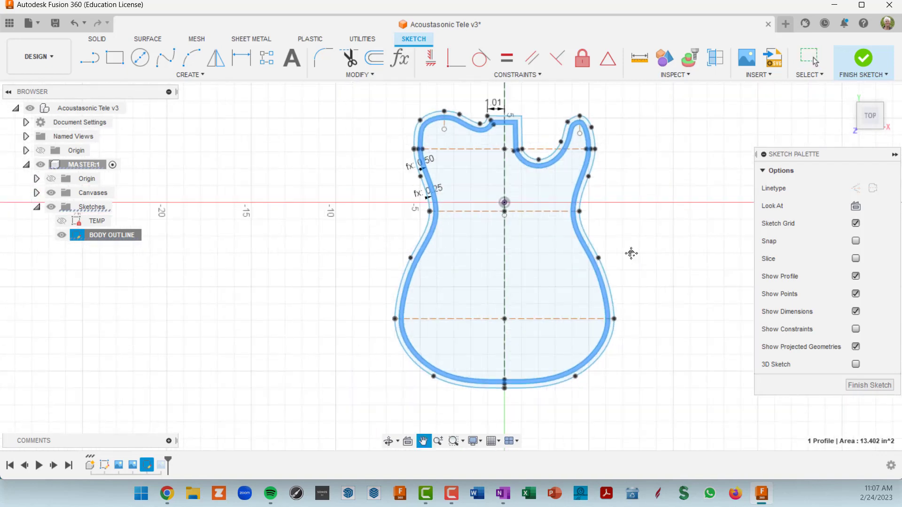
{"action": "scroll", "coordinate": [631, 268], "scroll_direction": "up", "scroll_amount": 2}
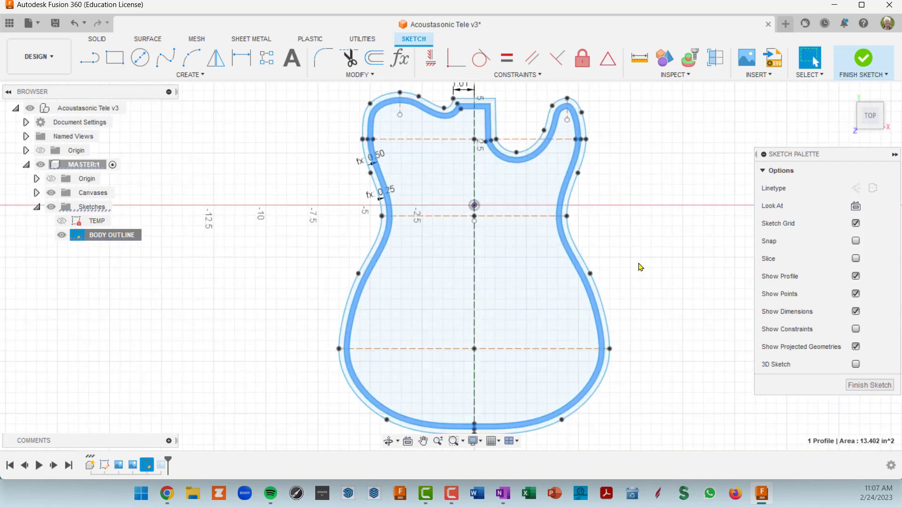
{"action": "left_click", "coordinate": [641, 266]}
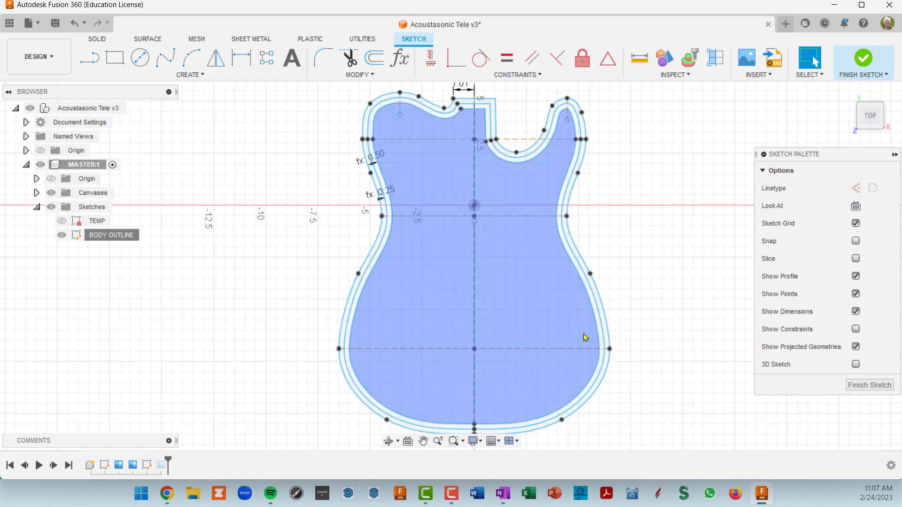
- Fix all curves of the outer body outline in place with the Fix constraint
{"action": "mouse_move", "coordinate": [623, 322]}
{"action": "middle_mouse_down"}
{"action": "mouse_move", "coordinate": [620, 264]}
{"action": "mouse_move", "coordinate": [646, 310]}
{"action": "mouse_move", "coordinate": [641, 298]}
{"action": "mouse_move", "coordinate": [628, 299]}
{"action": "middle_mouse_up"}
{"action": "scroll", "coordinate": [648, 309], "scroll_direction": "down", "scroll_amount": 1}
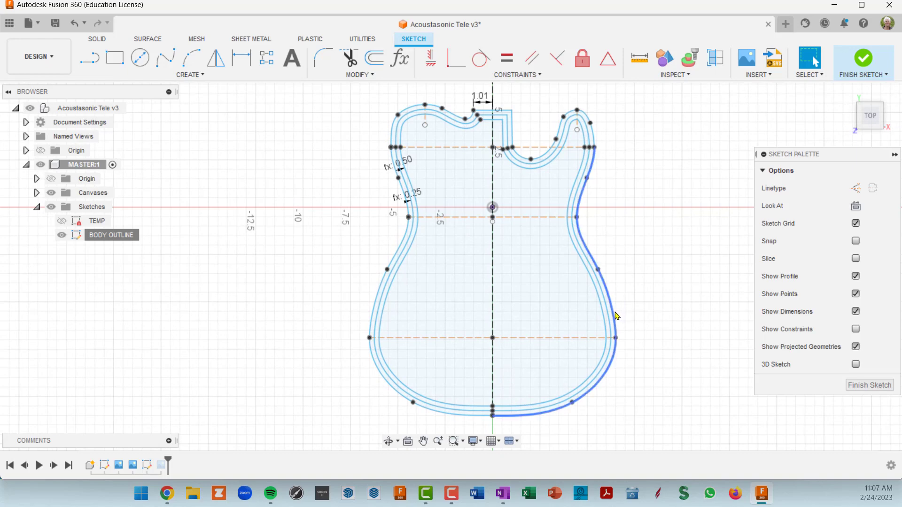
{"action": "double_click", "coordinate": [617, 316]}
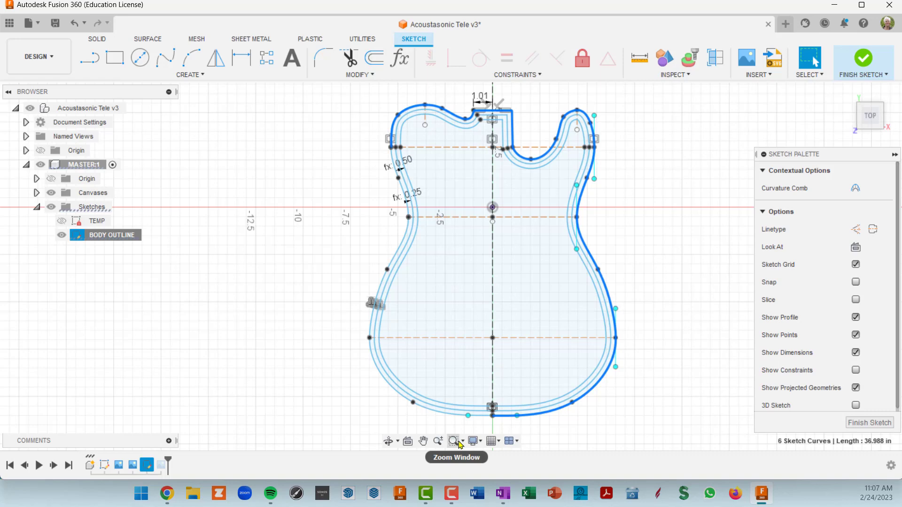
{"action": "left_click", "coordinate": [445, 416], "text": "shift"}
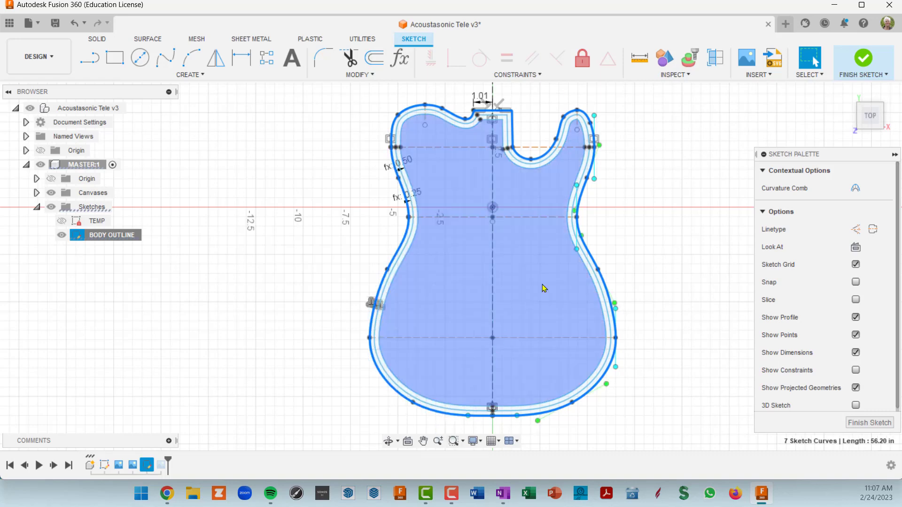
{"action": "left_click", "coordinate": [582, 65]}
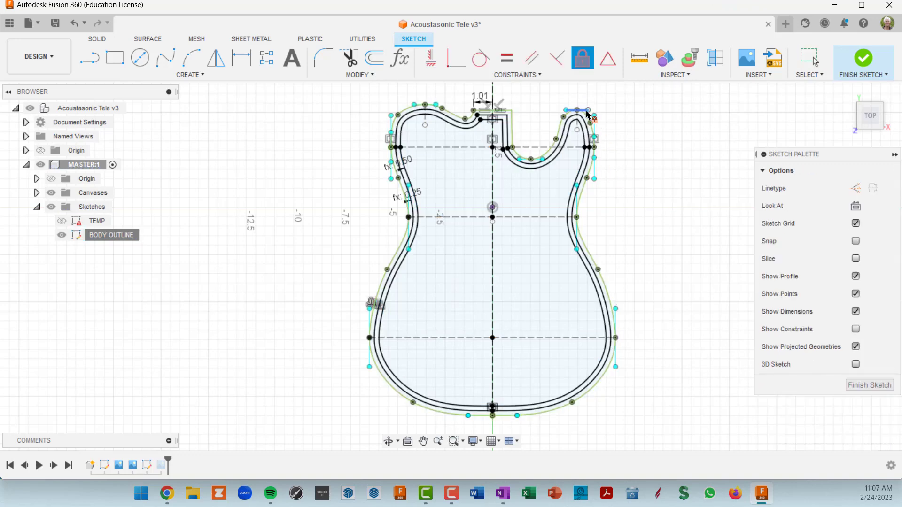
- Fix the middle offset outline's long right-hand side curve and its horn and cutaway curve in place
{"action": "scroll", "coordinate": [593, 282], "scroll_direction": "up", "scroll_amount": 5}
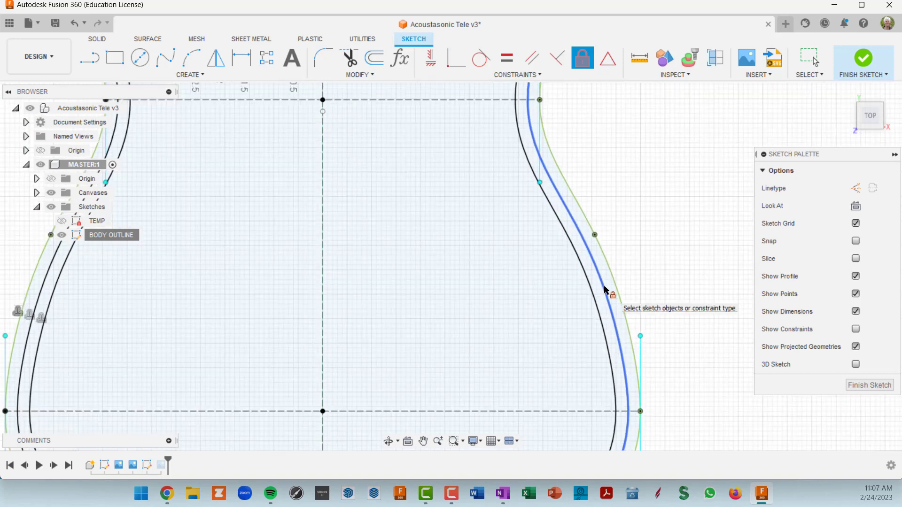
{"action": "left_click", "coordinate": [605, 288]}
{"action": "scroll", "coordinate": [605, 289], "scroll_direction": "down", "scroll_amount": 5}
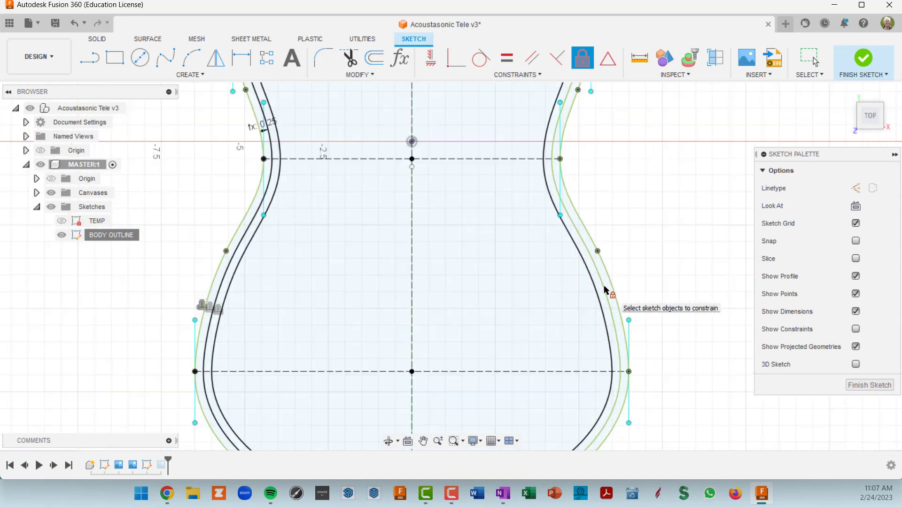
{"action": "middle_click_drag", "start_coordinate": [561, 112], "coordinate": [562, 223]}
{"action": "scroll", "coordinate": [582, 180], "scroll_direction": "up", "scroll_amount": 4}
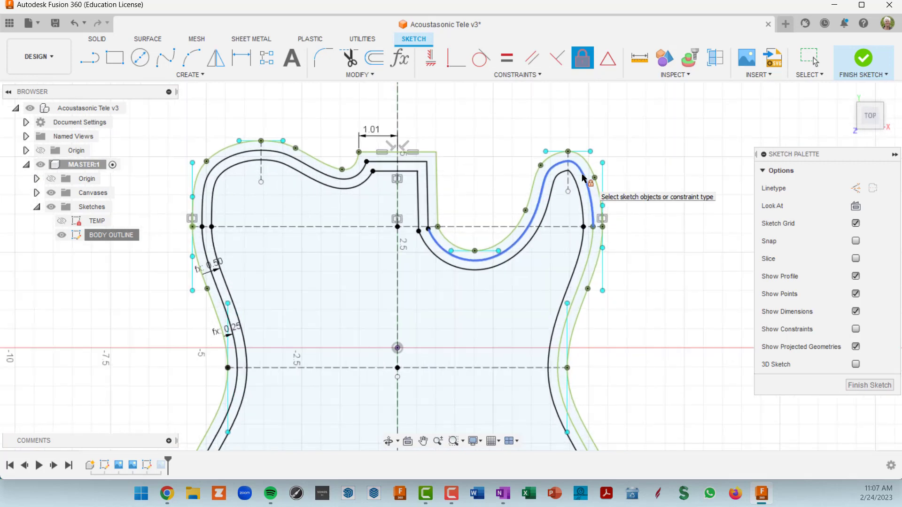
{"action": "left_click", "coordinate": [583, 180]}
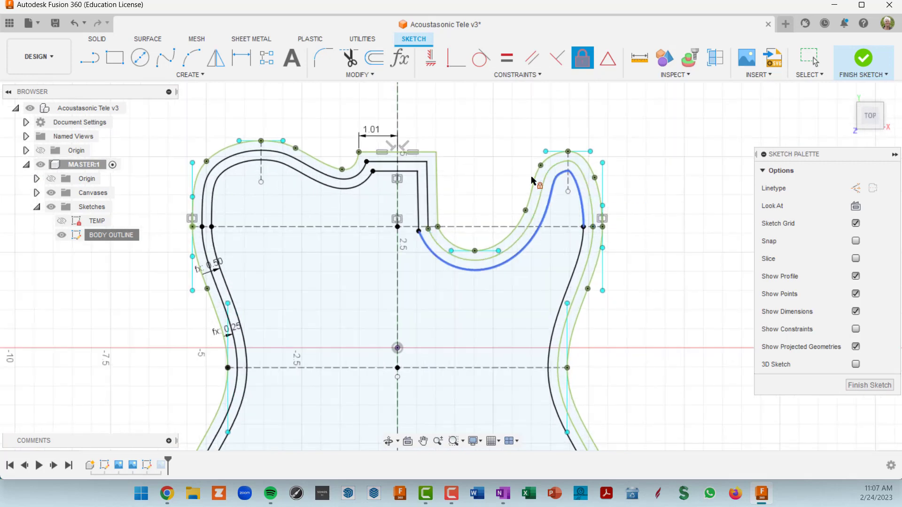
- Try to fix the middle offset outline's vertical neck-pocket line, and undo that constraint
{"action": "left_click", "coordinate": [428, 195]}
{"action": "key", "text": "Escape"}
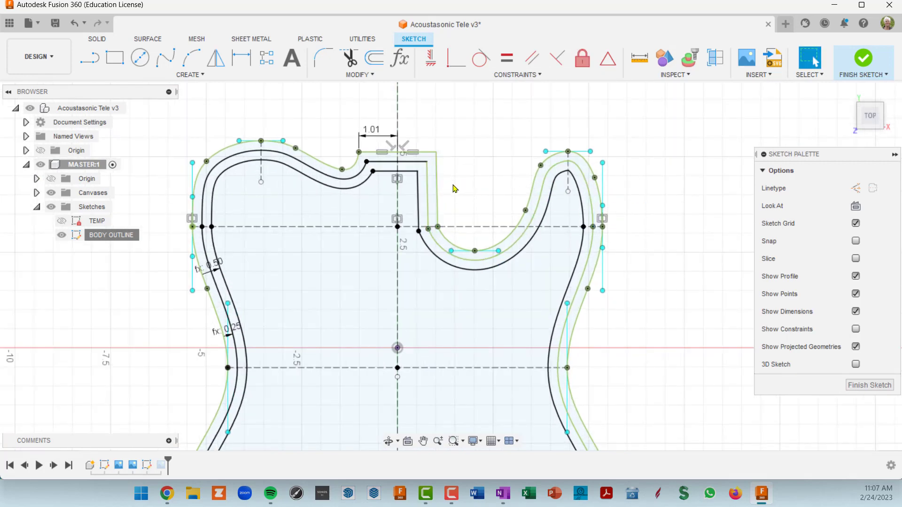
{"action": "key", "text": "ctrl+z"}
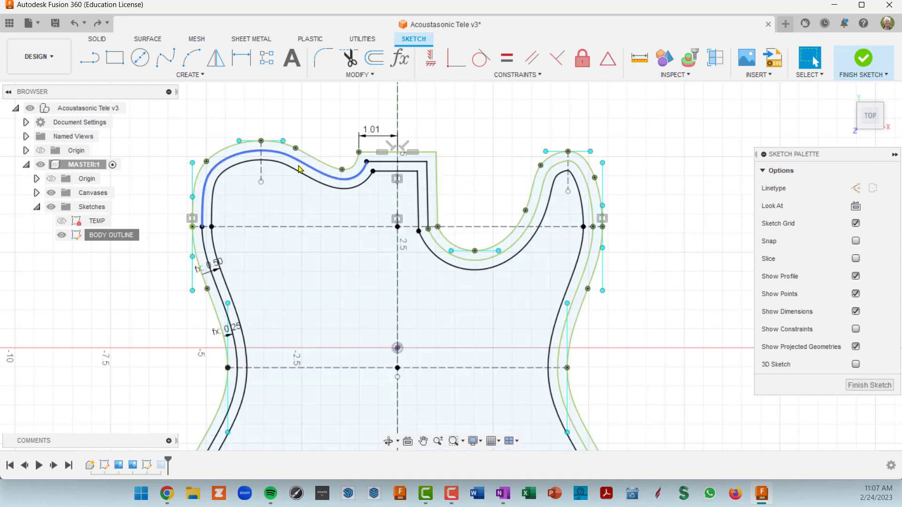
{"action": "left_click", "coordinate": [301, 168]}
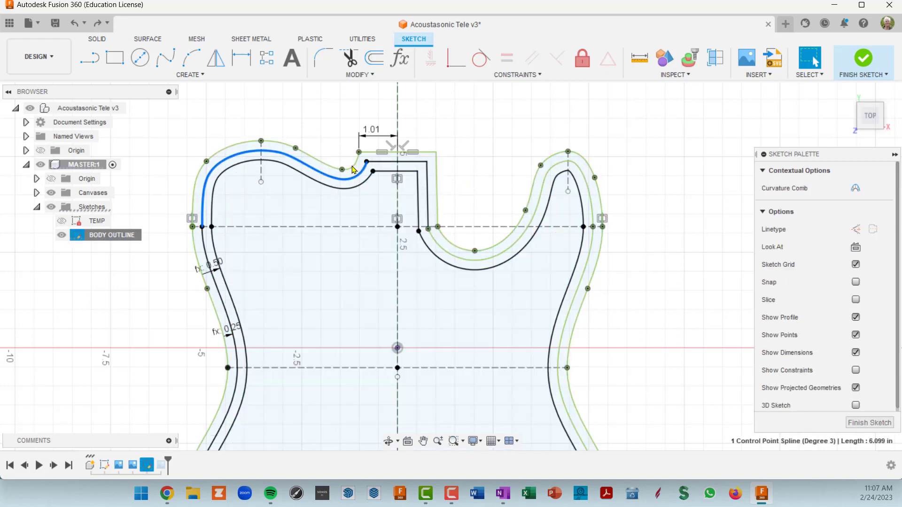
{"action": "left_click", "coordinate": [381, 163]}
{"action": "left_click", "coordinate": [415, 163], "text": "ctrl"}
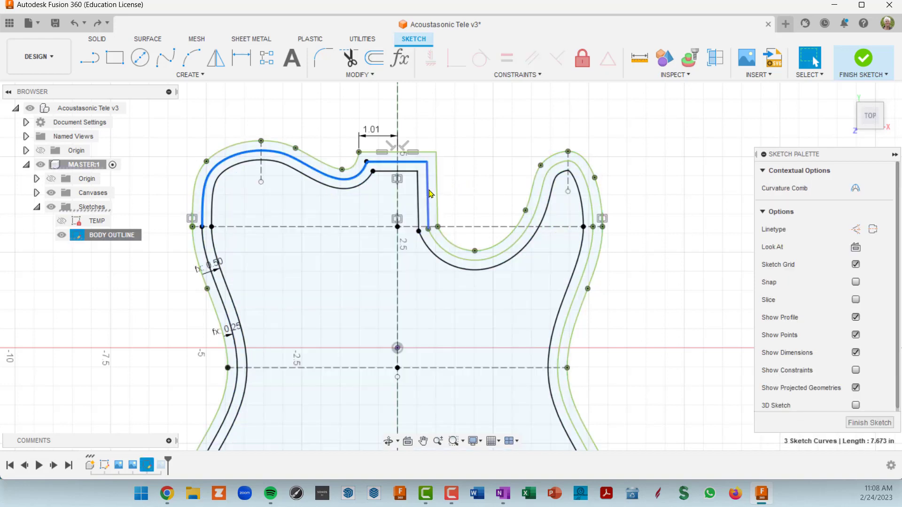
{"action": "left_click", "coordinate": [427, 189], "text": "ctrl"}
{"action": "left_click", "coordinate": [221, 265], "text": "ctrl"}
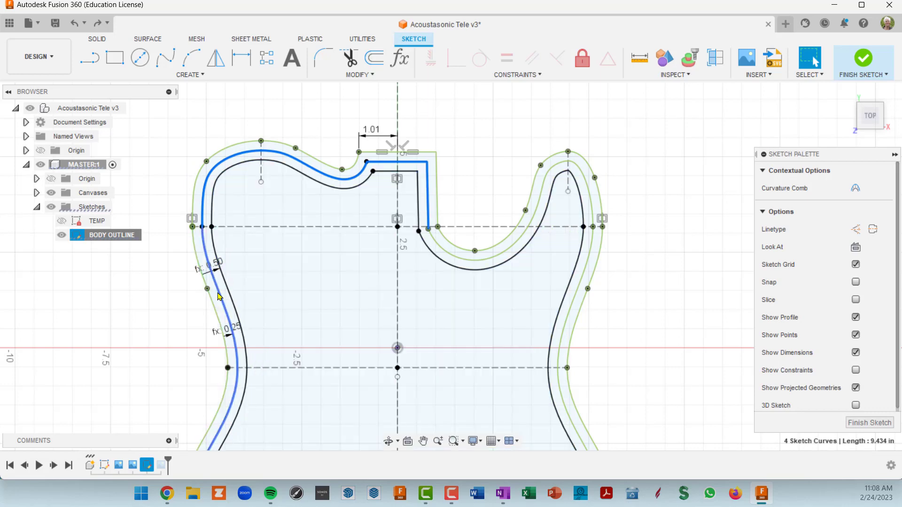
{"action": "scroll", "coordinate": [282, 292], "scroll_direction": "down", "scroll_amount": 2}
{"action": "middle_click_drag", "start_coordinate": [403, 270], "coordinate": [513, 11]}
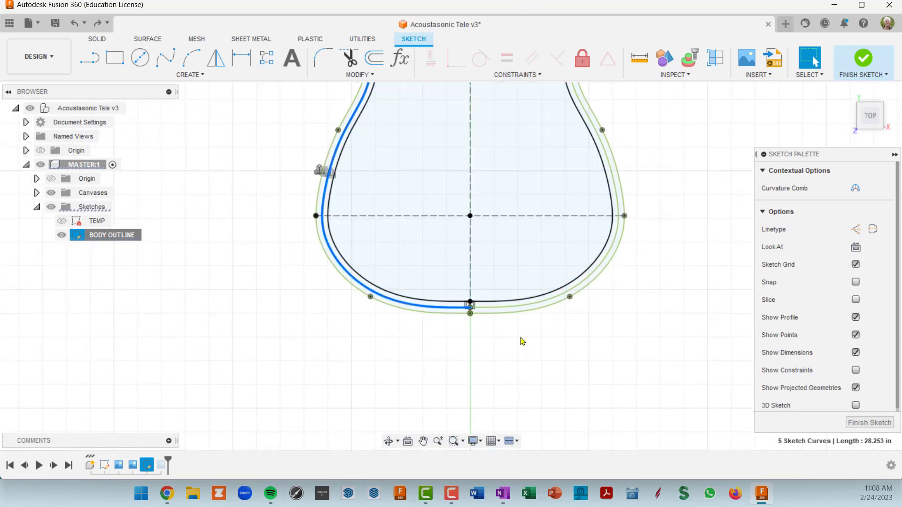
{"action": "left_click", "coordinate": [435, 311], "text": "ctrl"}
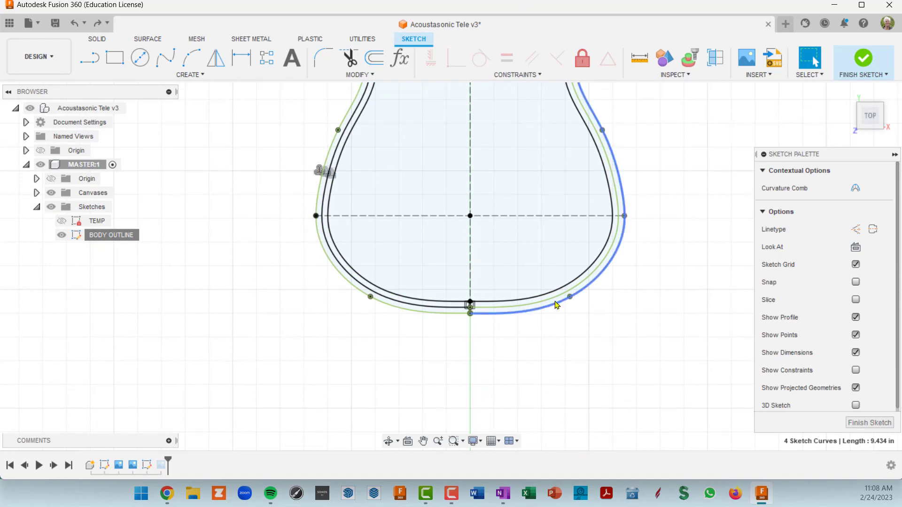
{"action": "scroll", "coordinate": [588, 307], "scroll_direction": "down", "scroll_amount": 3}
{"action": "middle_click_drag", "start_coordinate": [628, 291], "coordinate": [619, 403]}
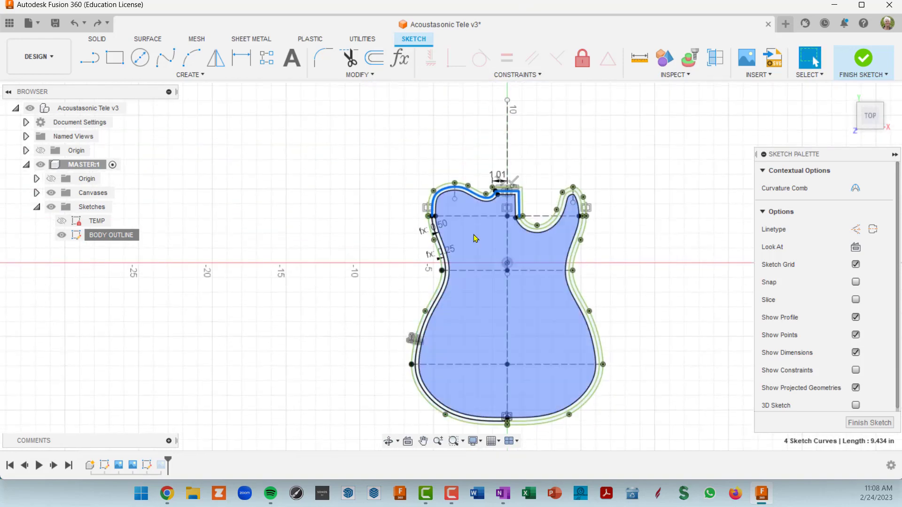
{"action": "left_click", "coordinate": [658, 223]}
- Fix all curves and neck-pocket lines of the innermost offset outline in place with the Fix constraint
{"action": "scroll", "coordinate": [524, 257], "scroll_direction": "up", "scroll_amount": 2}
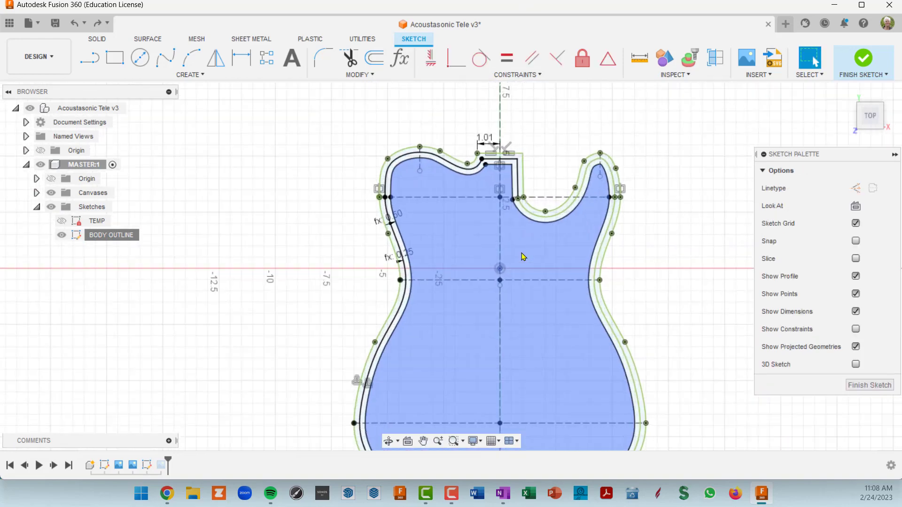
{"action": "middle_click_drag", "start_coordinate": [431, 253], "coordinate": [494, 138]}
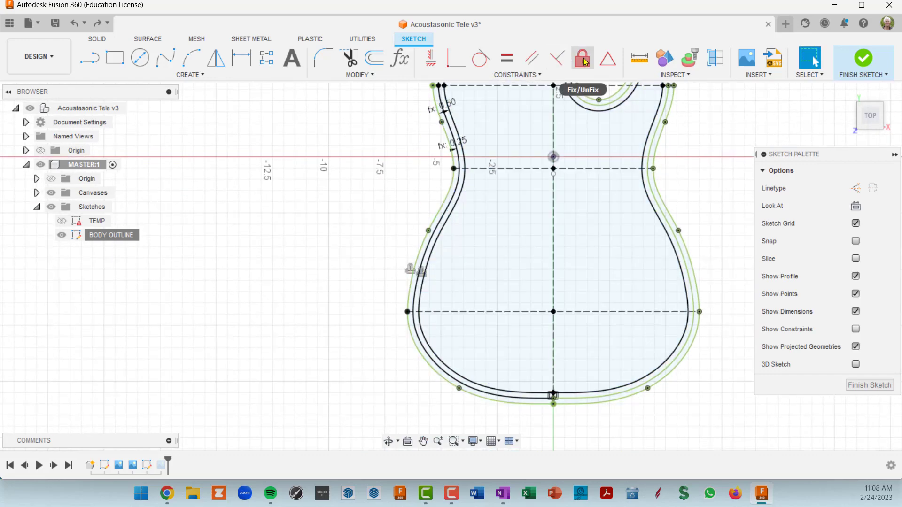
{"action": "left_click", "coordinate": [582, 58]}
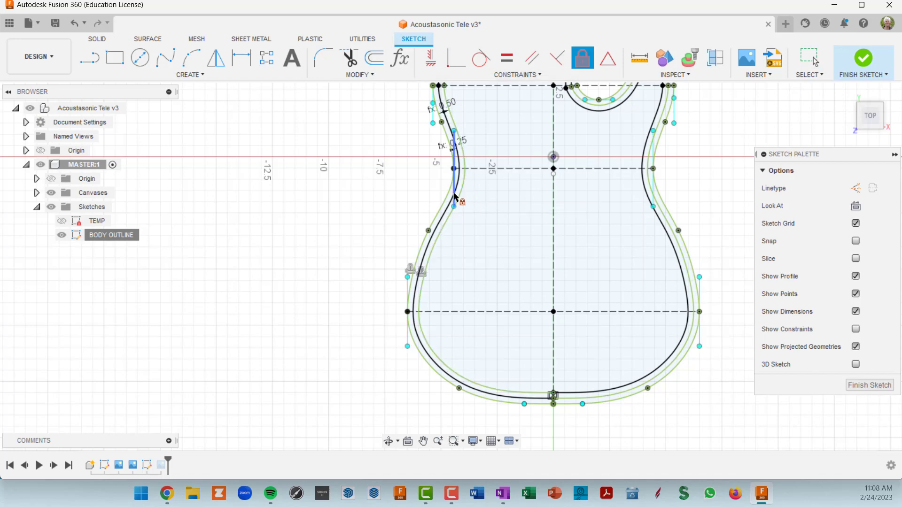
{"action": "middle_click_drag", "start_coordinate": [616, 236], "coordinate": [638, 323]}
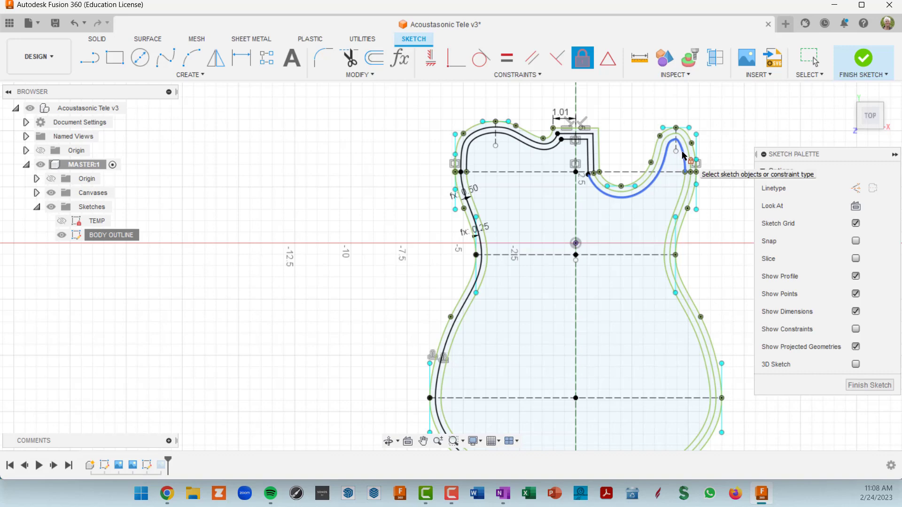
{"action": "scroll", "coordinate": [587, 157], "scroll_direction": "up", "scroll_amount": 3}
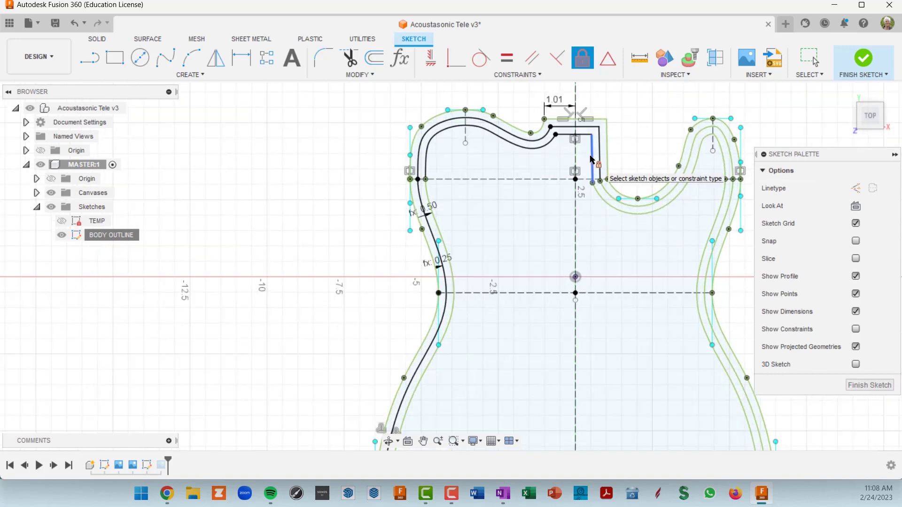
{"action": "left_click", "coordinate": [592, 160]}
{"action": "left_click", "coordinate": [568, 136]}
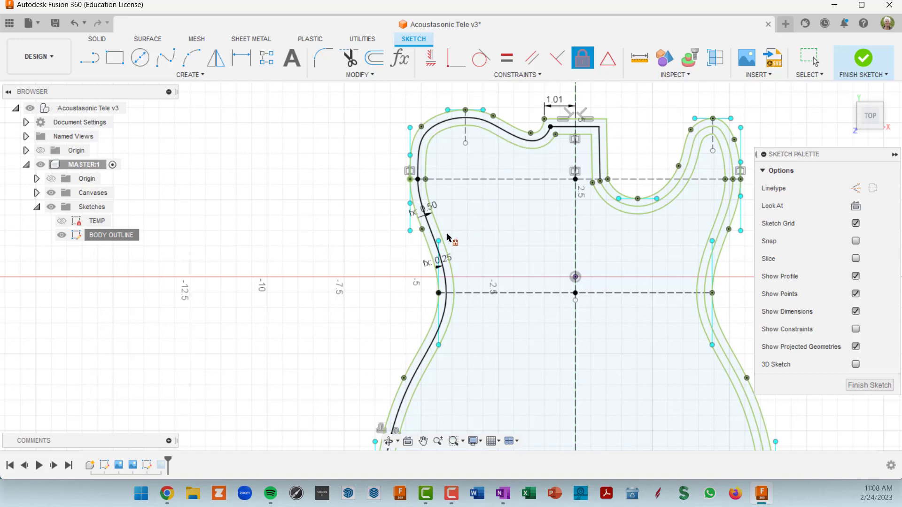
- Fix the middle offset outline's long left-hand side curve and its upper-left shoulder curve in place
{"action": "scroll", "coordinate": [494, 290], "scroll_direction": "down", "scroll_amount": 1}
{"action": "scroll", "coordinate": [494, 291], "scroll_direction": "down", "scroll_amount": 1}
{"action": "middle_click_drag", "start_coordinate": [511, 298], "coordinate": [564, 170]}
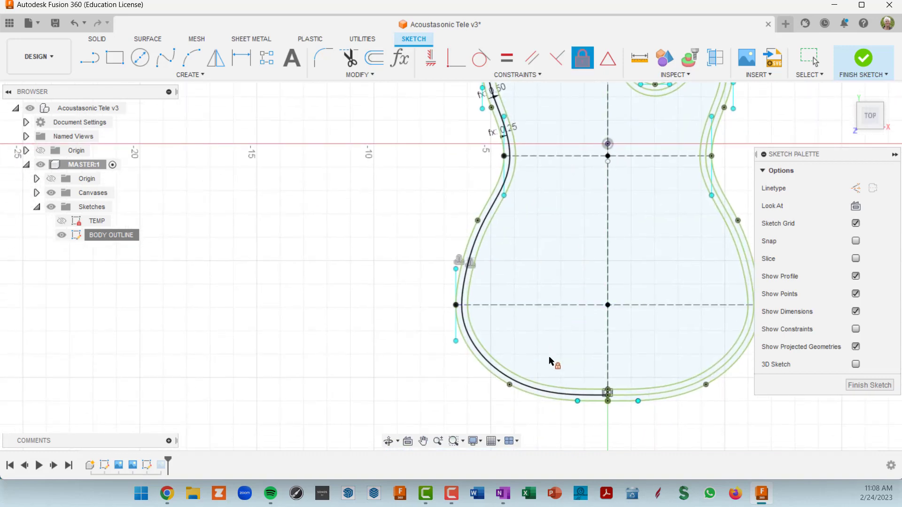
{"action": "left_click", "coordinate": [558, 392]}
{"action": "mouse_move", "coordinate": [523, 192]}
{"action": "middle_mouse_down"}
{"action": "mouse_move", "coordinate": [524, 312]}
{"action": "mouse_move", "coordinate": [504, 360]}
{"action": "middle_mouse_up"}
{"action": "scroll", "coordinate": [458, 198], "scroll_direction": "up", "scroll_amount": 3}
{"action": "left_click", "coordinate": [493, 203]}
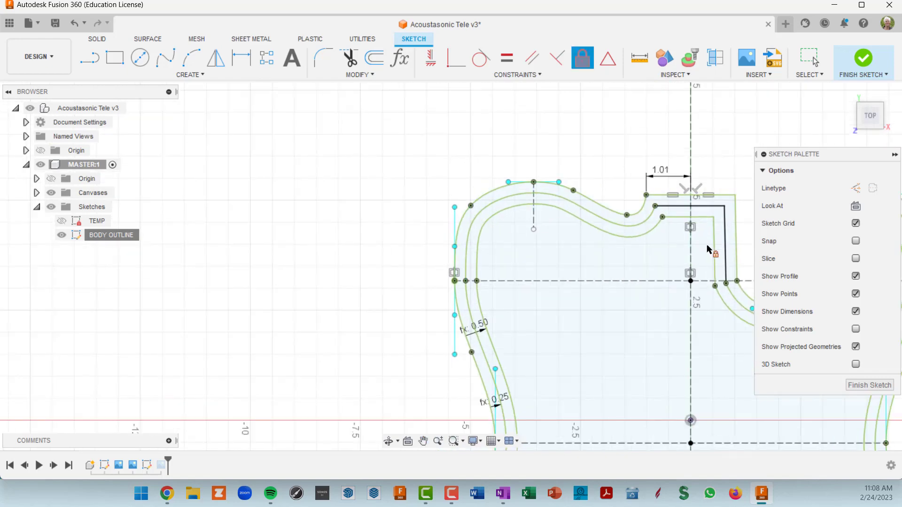
- Fix the middle offset outline's horizontal and vertical neck-pocket lines in place
{"action": "left_click", "coordinate": [708, 206]}
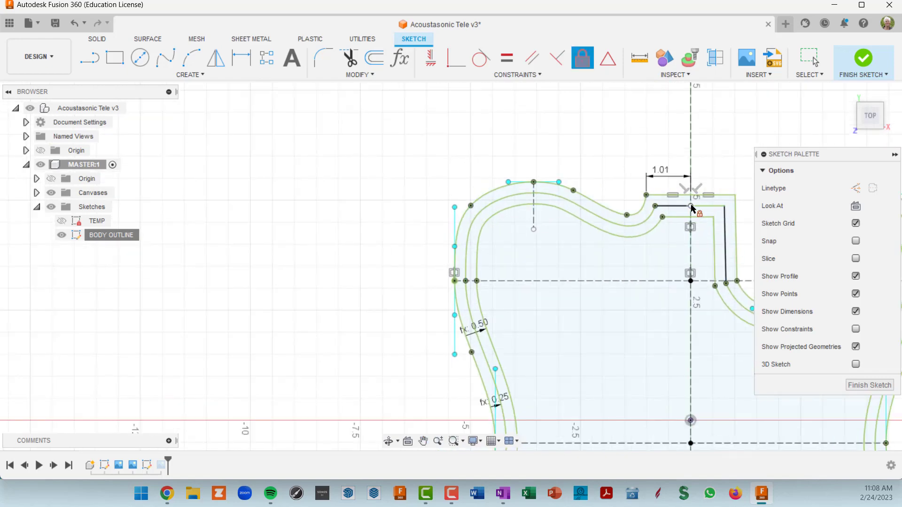
{"action": "left_click", "coordinate": [725, 235]}
{"action": "left_click", "coordinate": [664, 207]}
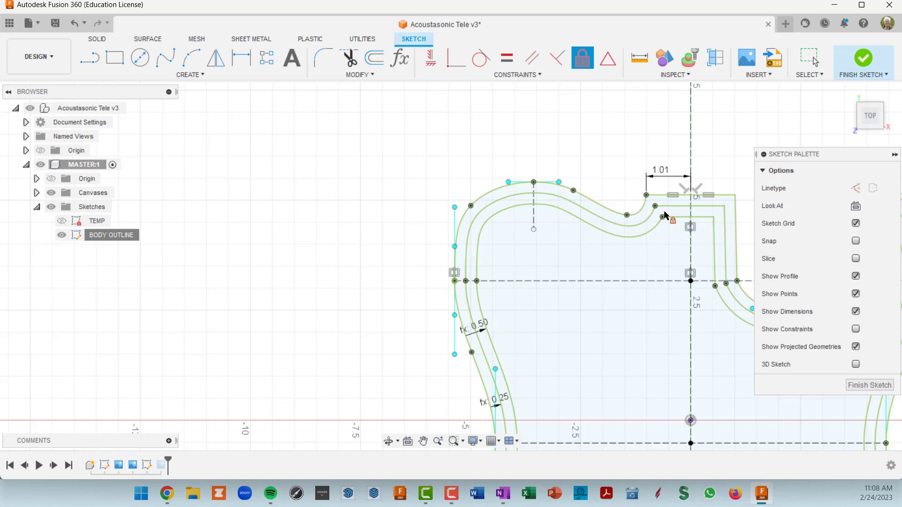
- Examine the outer body outline and both inward offsets around the whole guitar body for curves left unfixed
{"action": "scroll", "coordinate": [665, 217], "scroll_direction": "down", "scroll_amount": 3}
{"action": "middle_click_drag", "start_coordinate": [676, 242], "coordinate": [583, 109]}
{"action": "scroll", "coordinate": [578, 148], "scroll_direction": "down", "scroll_amount": 2}
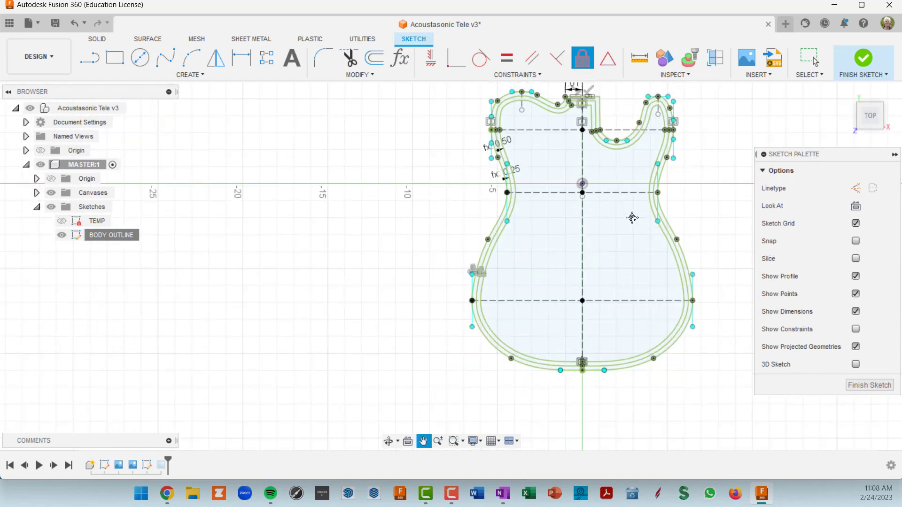
{"action": "middle_click_drag", "start_coordinate": [632, 218], "coordinate": [596, 253]}
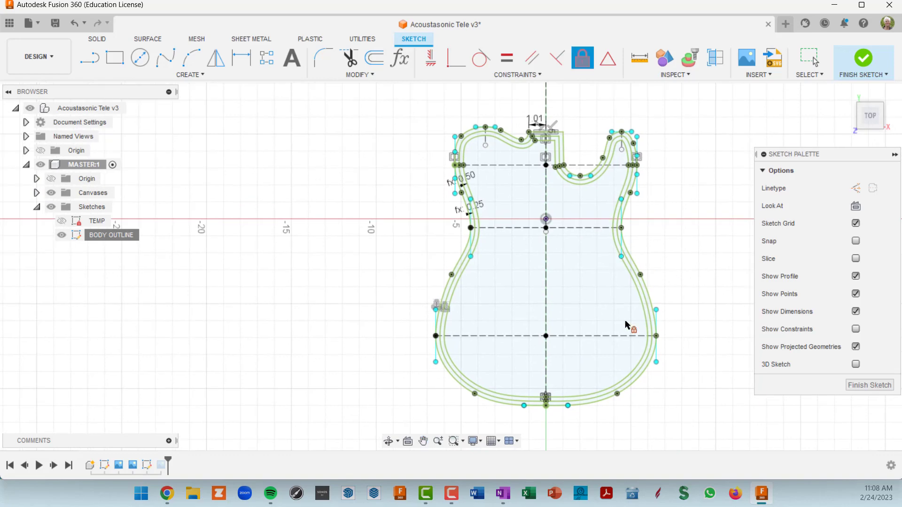
{"action": "scroll", "coordinate": [654, 342], "scroll_direction": "up", "scroll_amount": 5}
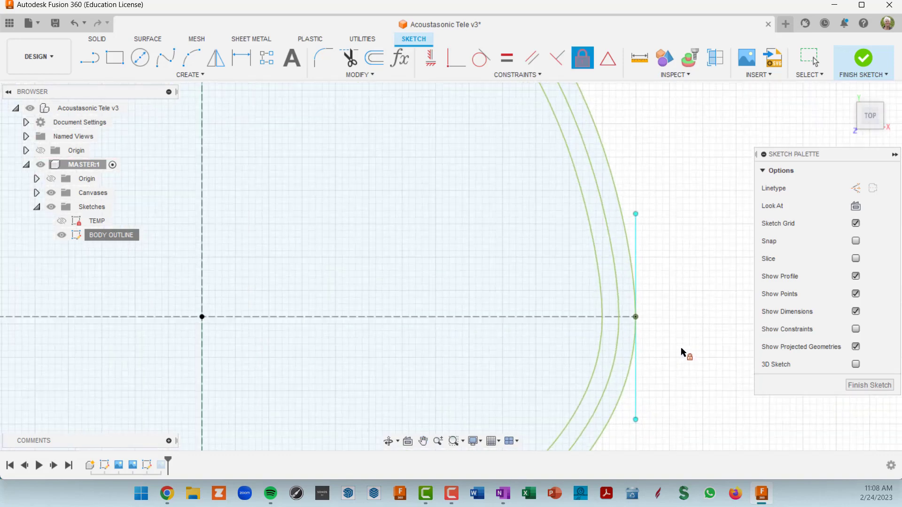
{"action": "scroll", "coordinate": [680, 349], "scroll_direction": "down", "scroll_amount": 4}
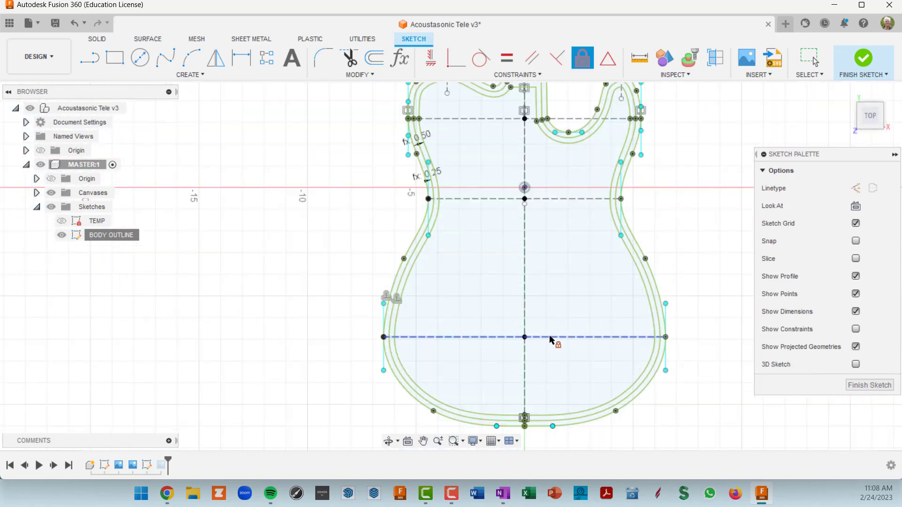
{"action": "mouse_move", "coordinate": [554, 343]}
{"action": "middle_mouse_down"}
{"action": "mouse_move", "coordinate": [565, 283]}
{"action": "mouse_move", "coordinate": [540, 286]}
{"action": "middle_mouse_up"}
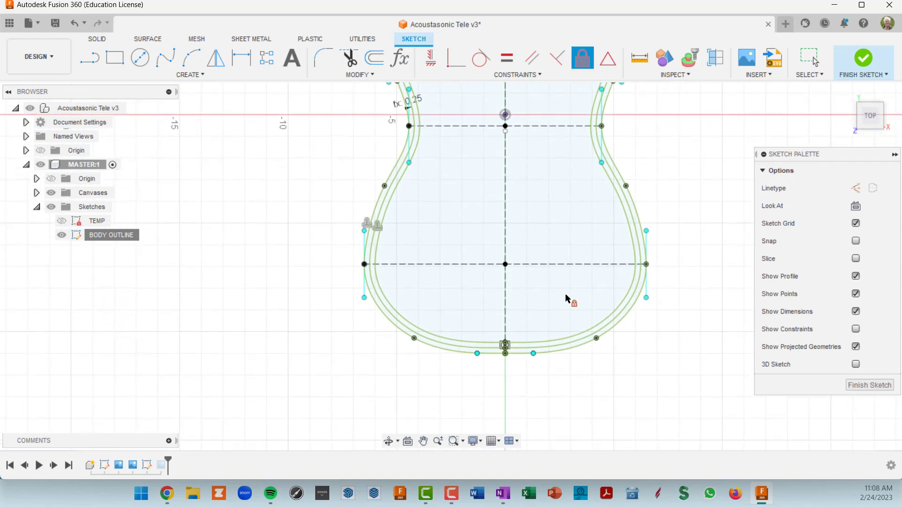
{"action": "scroll", "coordinate": [389, 236], "scroll_direction": "up", "scroll_amount": 2}
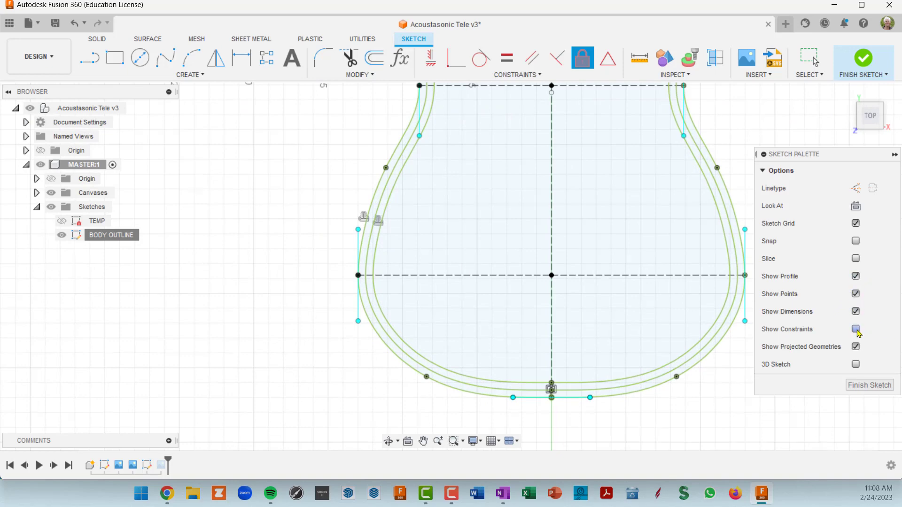
- Display the sketch constraints briefly, hide them again, and inspect the lower body outlines
{"action": "left_click", "coordinate": [857, 330]}
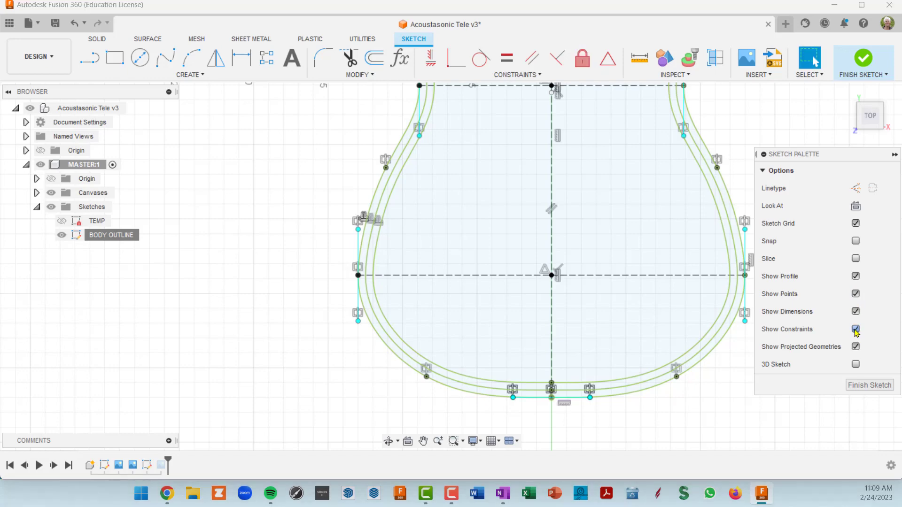
{"action": "left_click", "coordinate": [856, 330]}
{"action": "scroll", "coordinate": [593, 359], "scroll_direction": "down", "scroll_amount": 1}
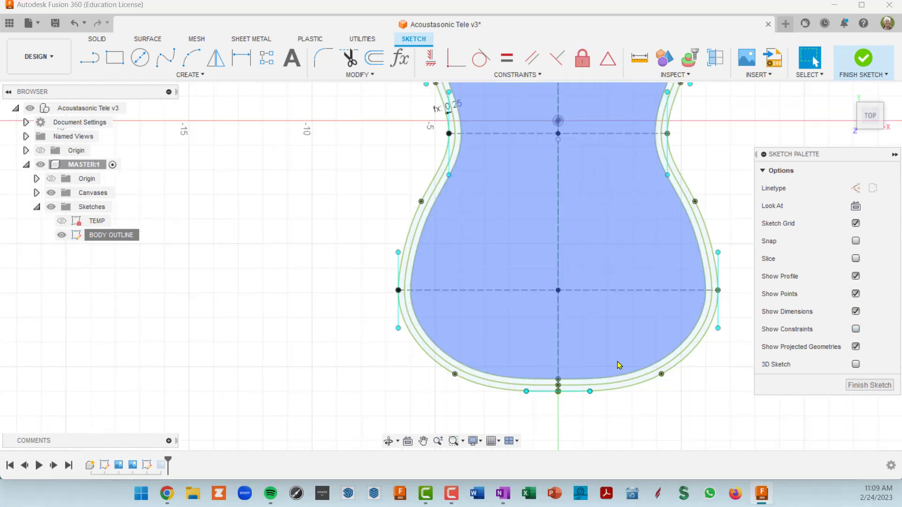
{"action": "middle_click_drag", "start_coordinate": [619, 366], "coordinate": [544, 373]}
{"action": "middle_click_drag", "start_coordinate": [526, 331], "coordinate": [541, 289]}
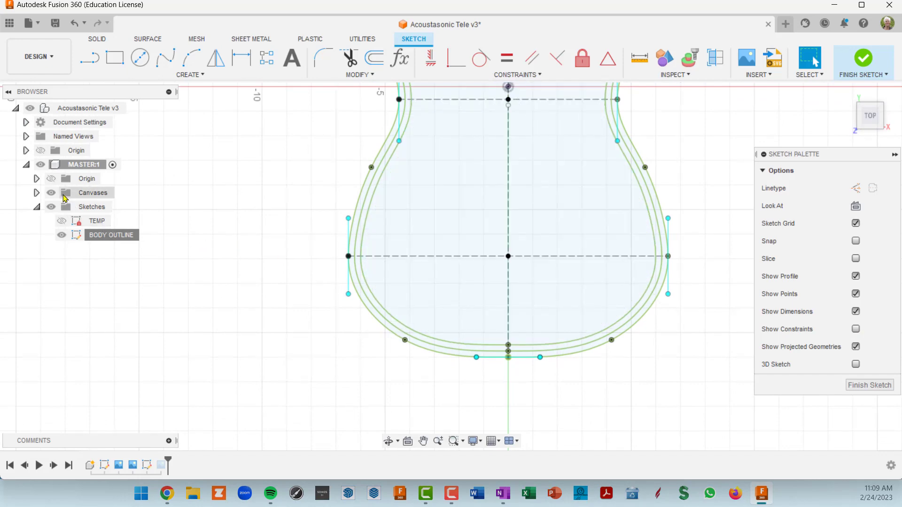
- Show the BodyTop canvas beneath the body outline sketch
{"action": "left_click", "coordinate": [37, 193]}
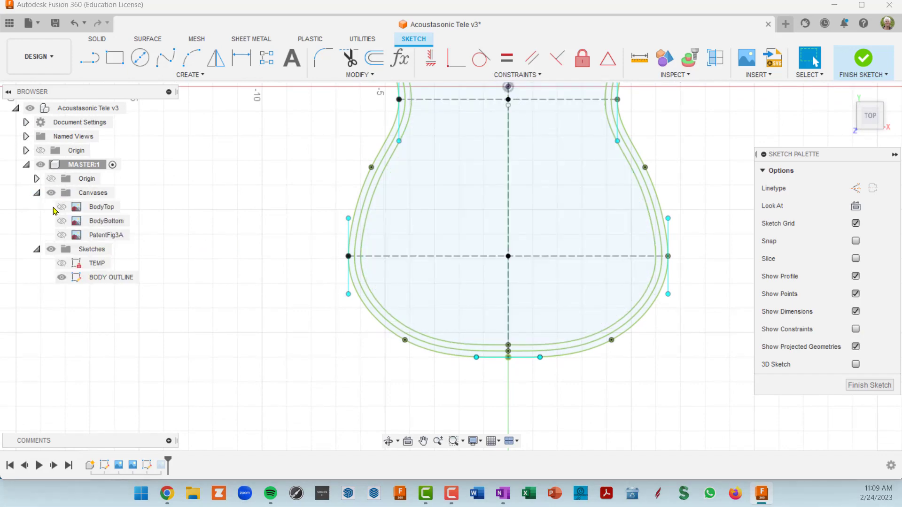
{"action": "left_click", "coordinate": [63, 209]}
{"action": "left_click", "coordinate": [62, 210]}
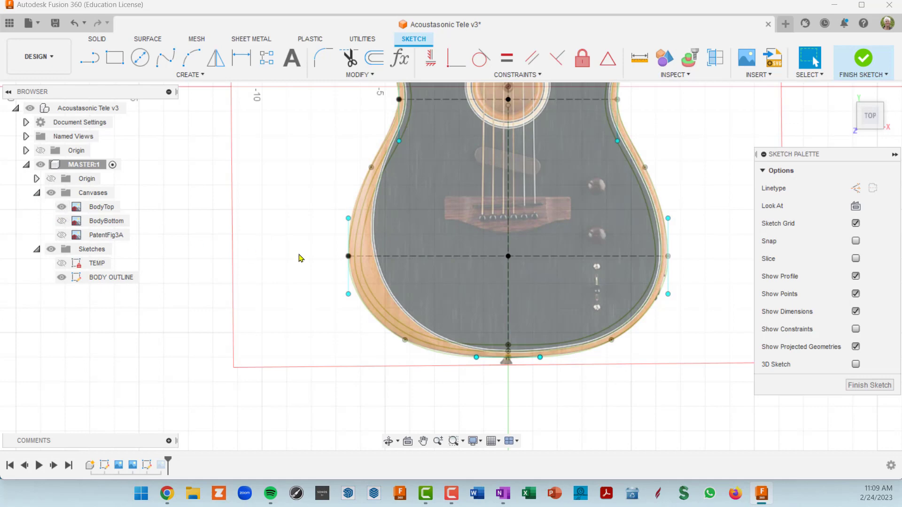
- Compare the offset outlines with the binding and wood edge in the BodyTop image, along the right-hand side and the lower-left bevel
{"action": "middle_click_drag", "start_coordinate": [731, 318], "coordinate": [708, 363]}
{"action": "scroll", "coordinate": [656, 282], "scroll_direction": "up", "scroll_amount": 5}
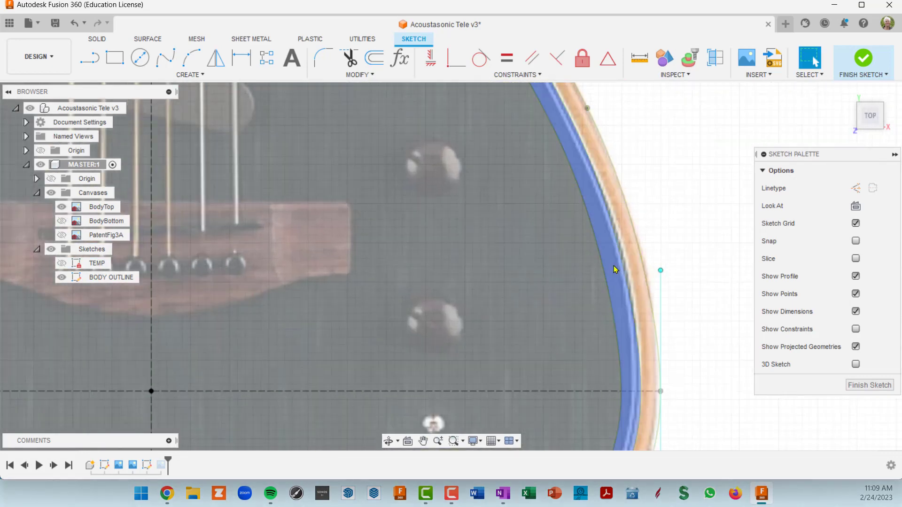
{"action": "scroll", "coordinate": [636, 261], "scroll_direction": "down", "scroll_amount": 2}
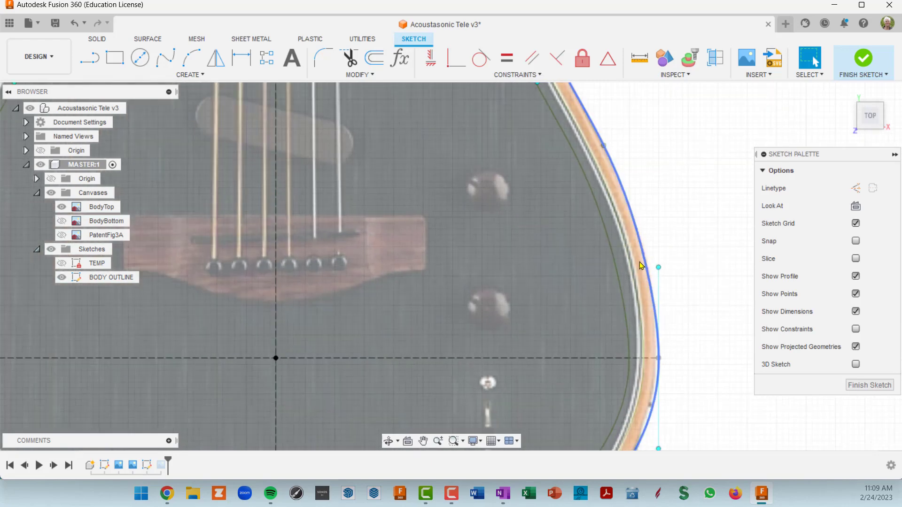
{"action": "scroll", "coordinate": [627, 268], "scroll_direction": "up", "scroll_amount": 2}
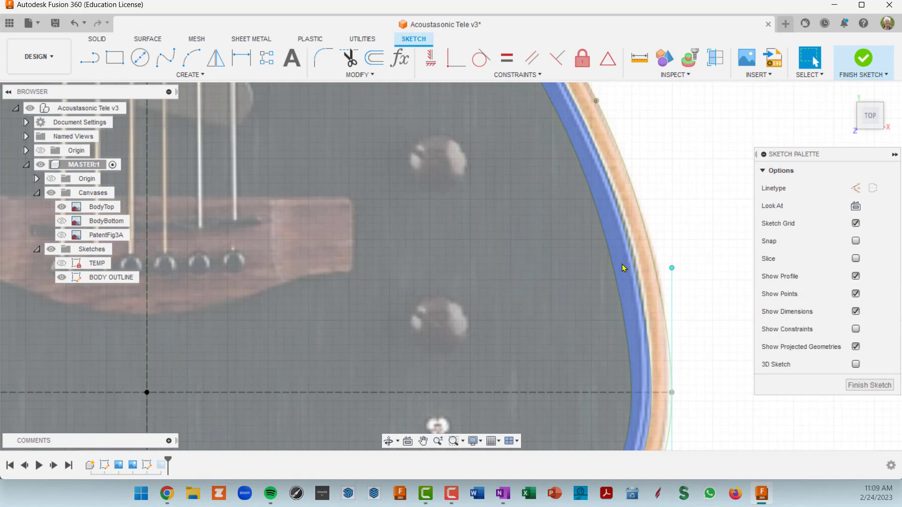
{"action": "scroll", "coordinate": [623, 268], "scroll_direction": "down", "scroll_amount": 5}
{"action": "scroll", "coordinate": [621, 266], "scroll_direction": "up", "scroll_amount": 1}
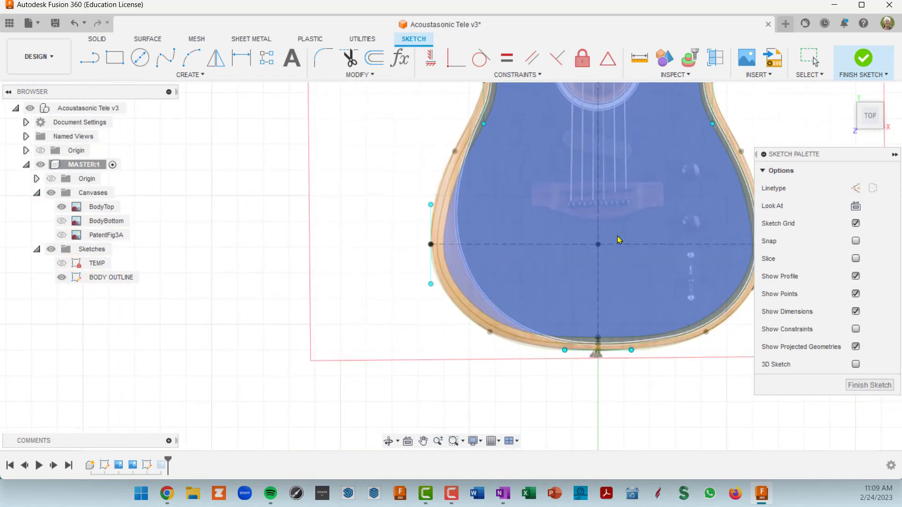
{"action": "key", "text": "Escape"}
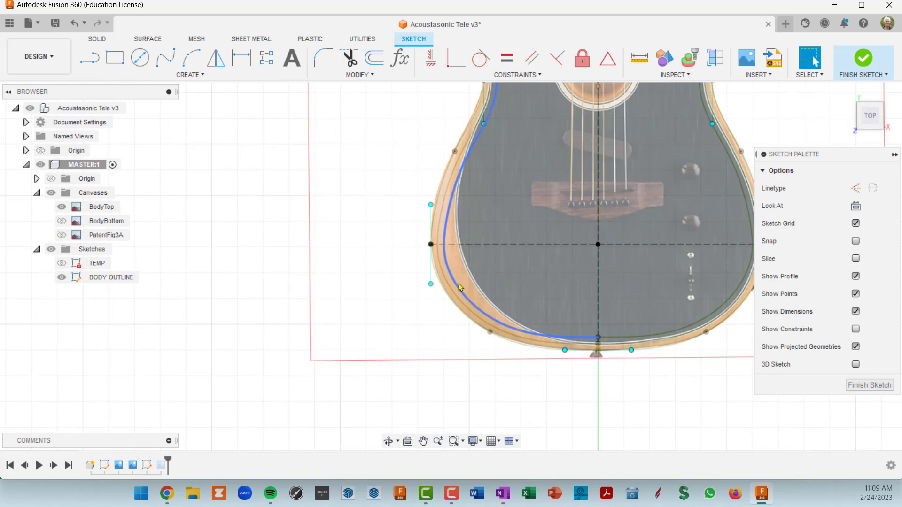
{"action": "middle_click_drag", "start_coordinate": [458, 283], "coordinate": [402, 276]}
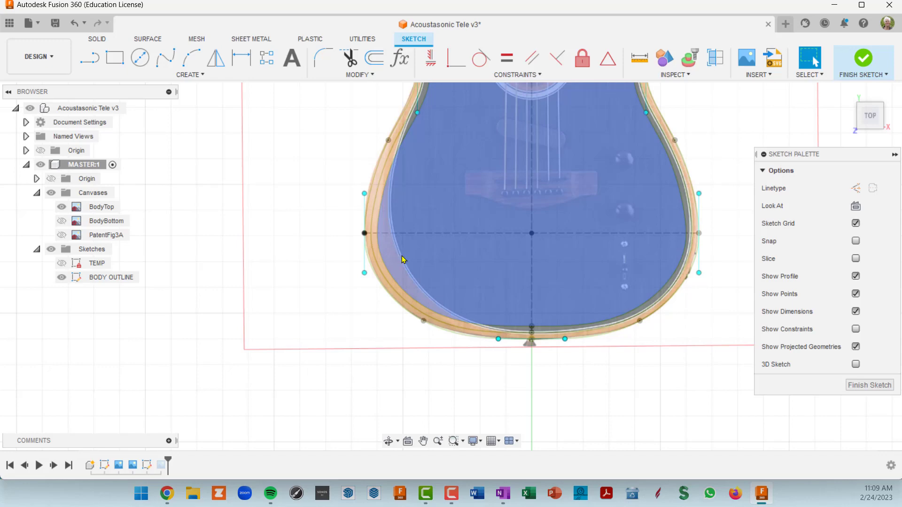
{"action": "middle_click_drag", "start_coordinate": [404, 260], "coordinate": [432, 262]}
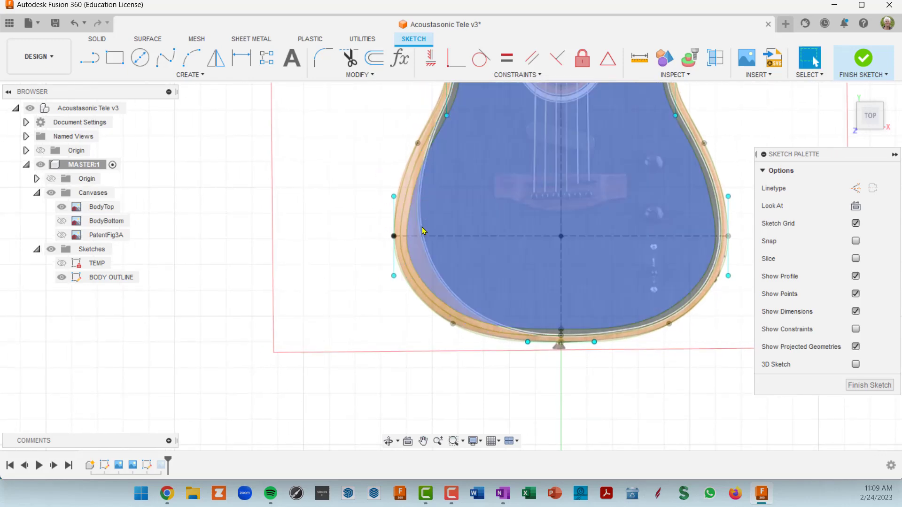
{"action": "scroll", "coordinate": [434, 256], "scroll_direction": "up", "scroll_amount": 3}
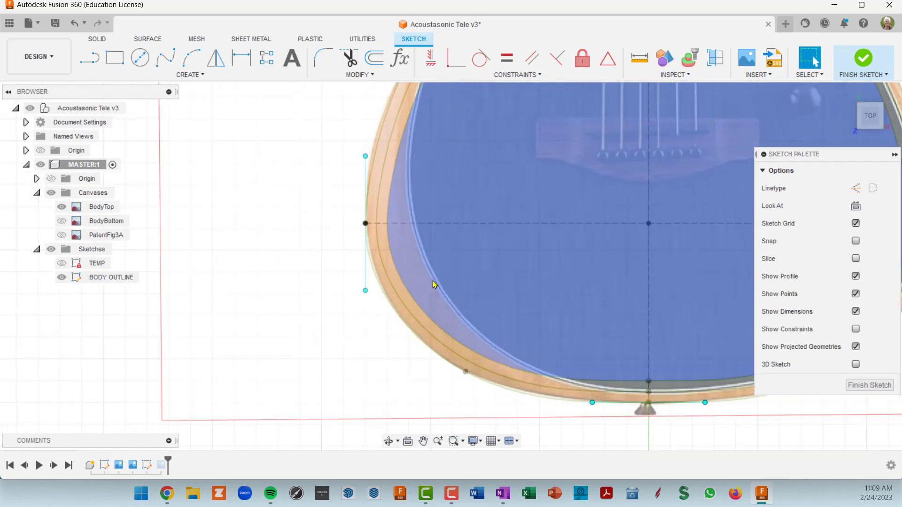
- Compare the binding and wood edge with both offset outlines around the lower bout and the strap button
{"action": "scroll", "coordinate": [432, 284], "scroll_direction": "down", "scroll_amount": 2}
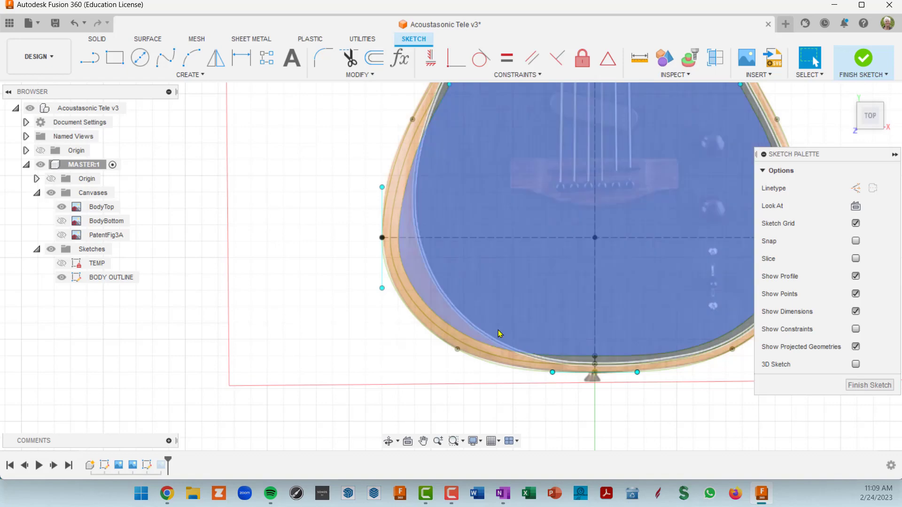
{"action": "scroll", "coordinate": [488, 291], "scroll_direction": "down", "scroll_amount": 4}
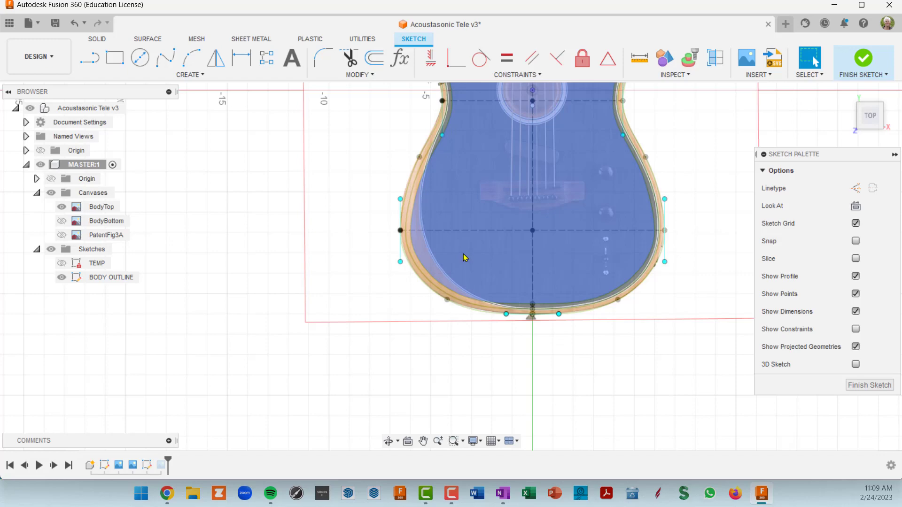
{"action": "middle_click_drag", "start_coordinate": [464, 258], "coordinate": [446, 320]}
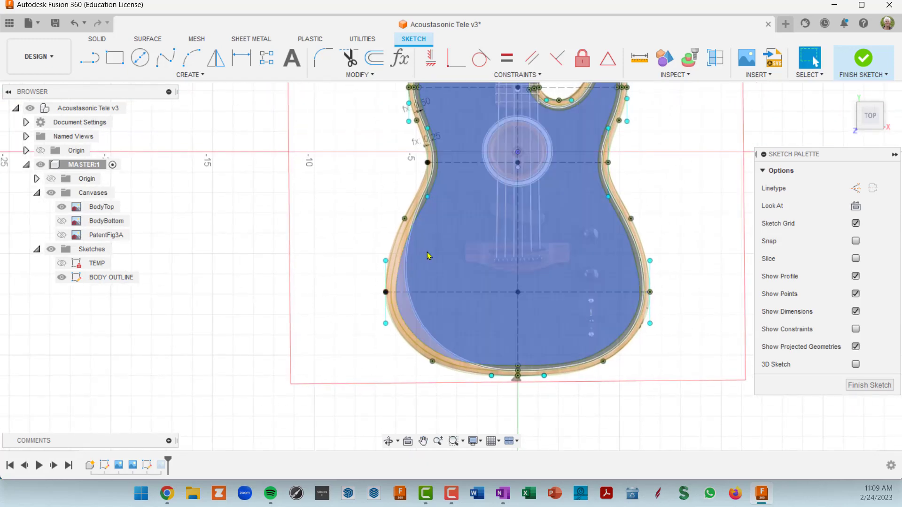
{"action": "scroll", "coordinate": [518, 362], "scroll_direction": "up", "scroll_amount": 8}
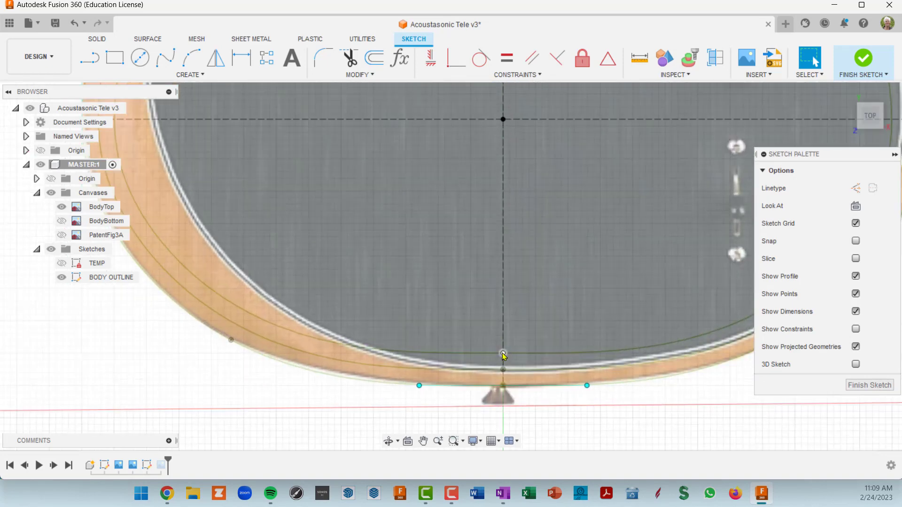
{"action": "middle_click_drag", "start_coordinate": [519, 289], "coordinate": [578, 211]}
{"action": "scroll", "coordinate": [562, 228], "scroll_direction": "down", "scroll_amount": 3}
{"action": "middle_click_drag", "start_coordinate": [550, 237], "coordinate": [547, 255]}
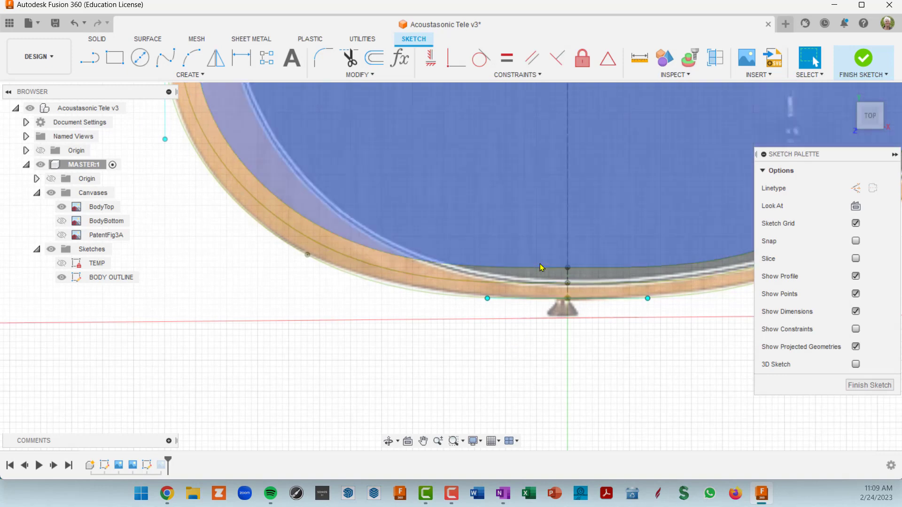
{"action": "scroll", "coordinate": [549, 283], "scroll_direction": "up", "scroll_amount": 1}
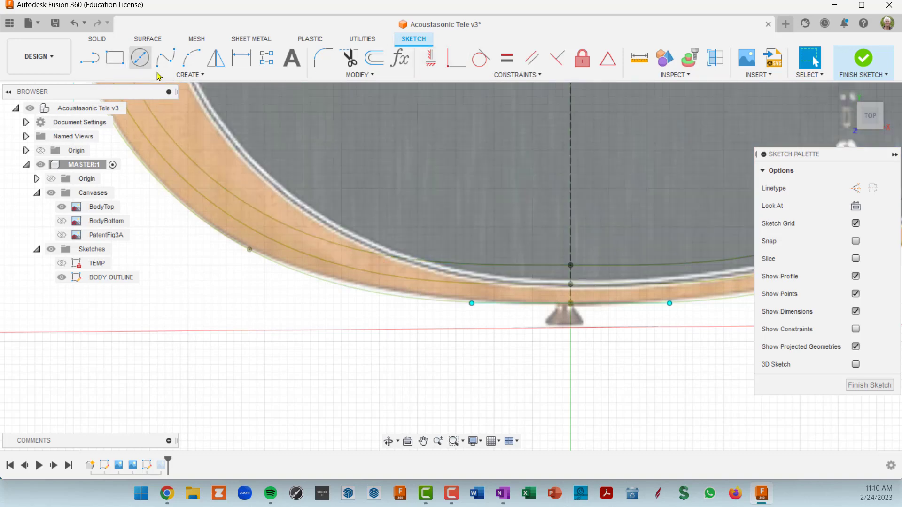
- Sketch a near-vertical construction line about 0.87 in long across the three outlines, just left of the centerline at the body's bottom end
{"action": "left_click", "coordinate": [89, 59]}
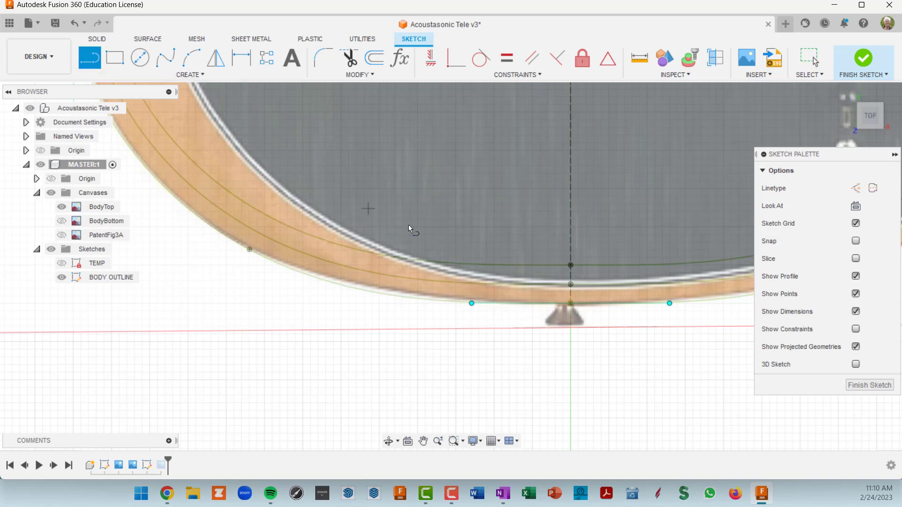
{"action": "left_click", "coordinate": [856, 188]}
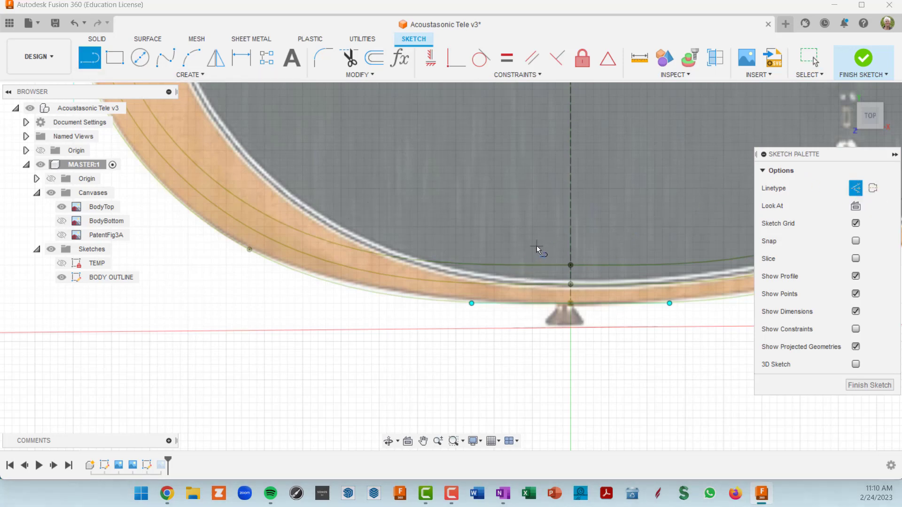
{"action": "scroll", "coordinate": [526, 259], "scroll_direction": "up", "scroll_amount": 3}
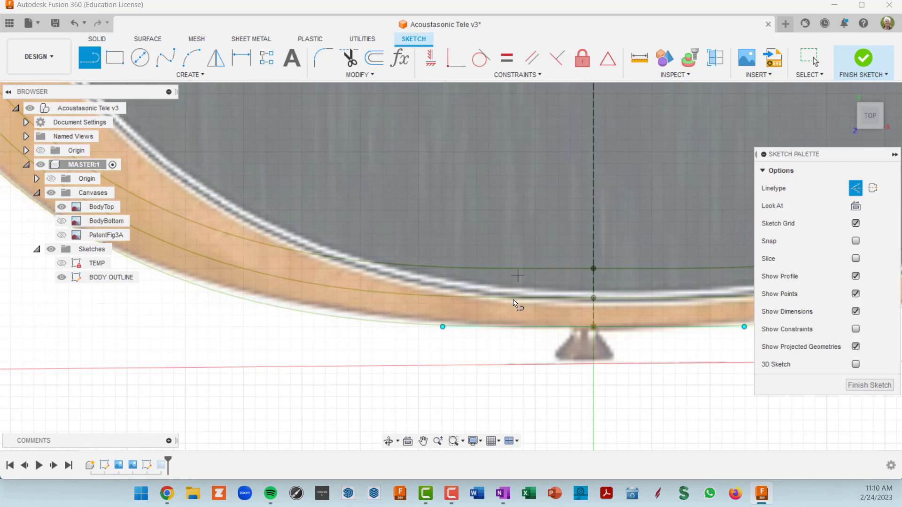
{"action": "scroll", "coordinate": [521, 272], "scroll_direction": "down", "scroll_amount": 3}
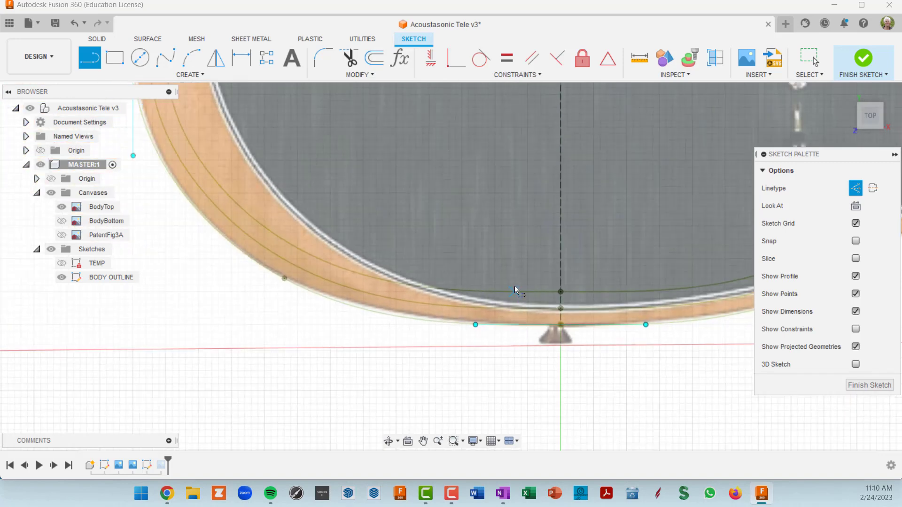
{"action": "left_click", "coordinate": [522, 279]}
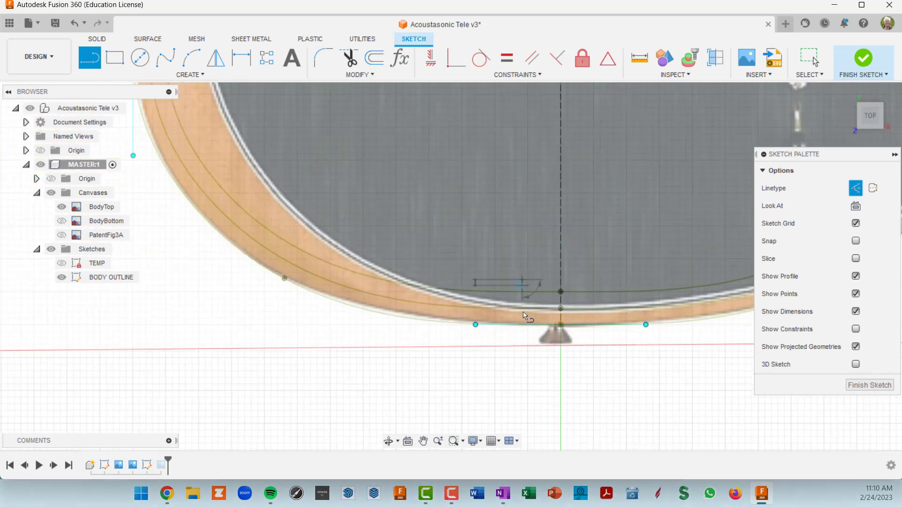
{"action": "scroll", "coordinate": [516, 332], "scroll_direction": "up", "scroll_amount": 3}
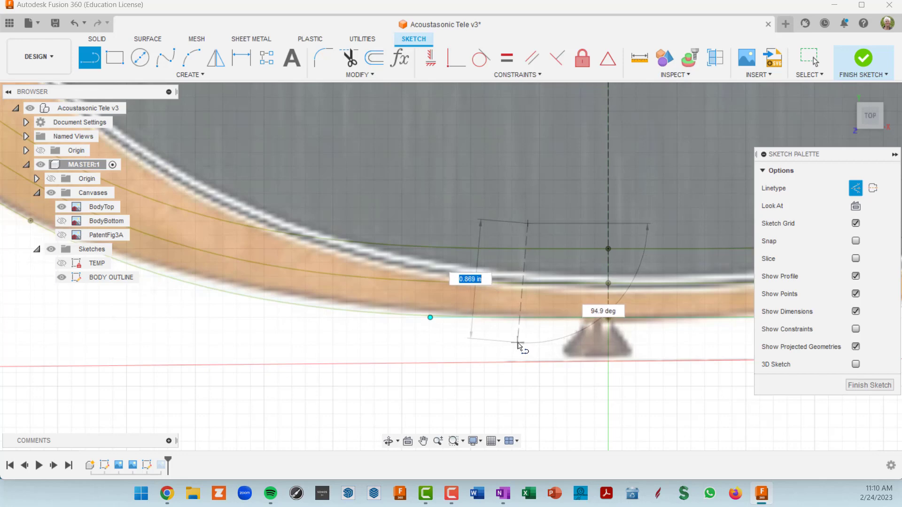
{"action": "left_click", "coordinate": [520, 343]}
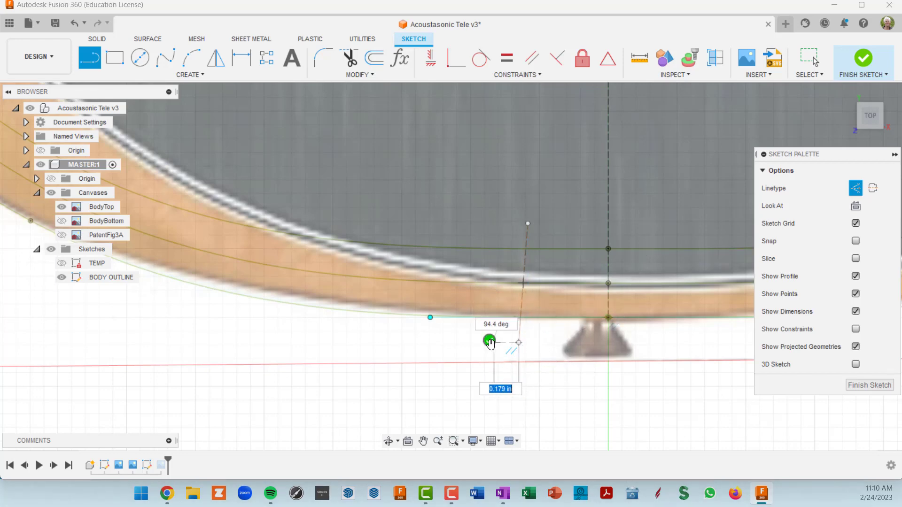
{"action": "left_click", "coordinate": [490, 341]}
{"action": "key", "text": "Escape"}
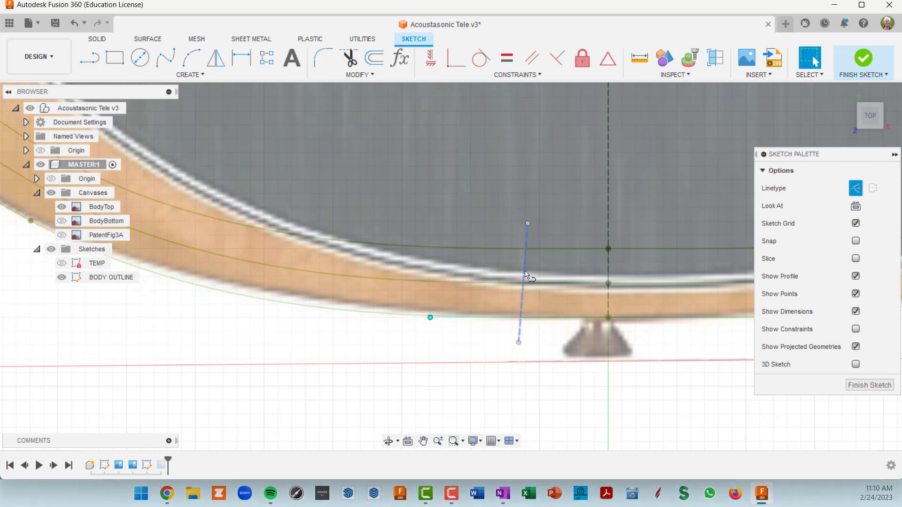
{"action": "mouse_move", "coordinate": [526, 274]}
{"action": "left_mouse_down"}
{"action": "mouse_move", "coordinate": [543, 276]}
{"action": "mouse_move", "coordinate": [524, 274]}
{"action": "left_mouse_up"}
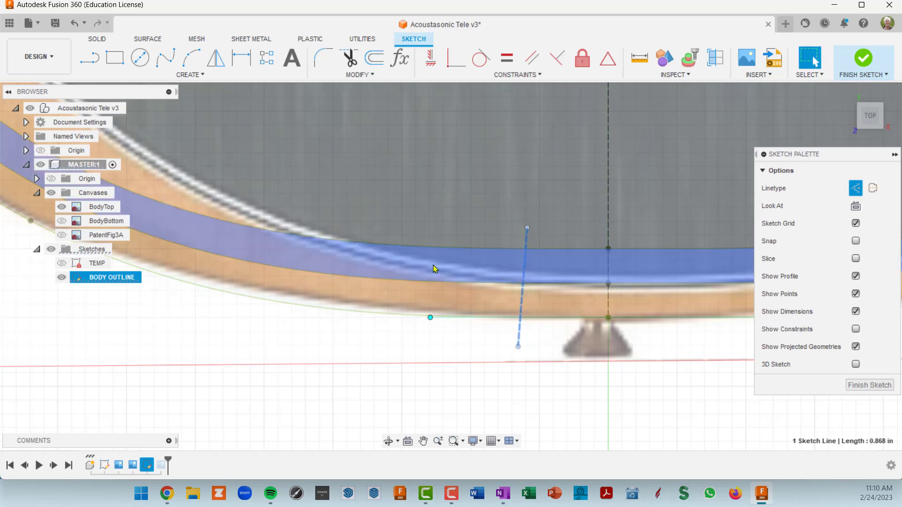
- Sketch a slanted construction line about 1.5 in long across the three outlines at the left side of the waist
{"action": "scroll", "coordinate": [461, 274], "scroll_direction": "down", "scroll_amount": 5}
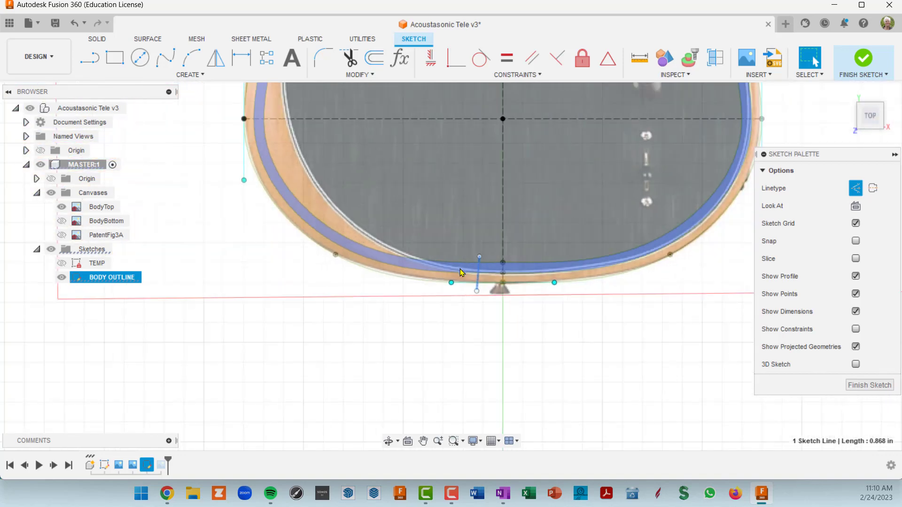
{"action": "scroll", "coordinate": [460, 272], "scroll_direction": "up", "scroll_amount": 3}
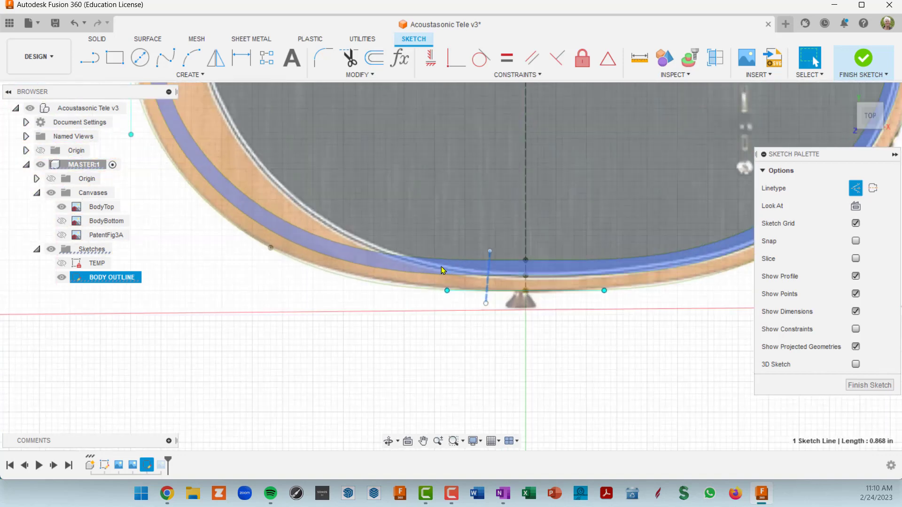
{"action": "scroll", "coordinate": [442, 268], "scroll_direction": "down", "scroll_amount": 5}
{"action": "middle_click_drag", "start_coordinate": [435, 201], "coordinate": [534, 404]}
{"action": "scroll", "coordinate": [416, 222], "scroll_direction": "up", "scroll_amount": 1}
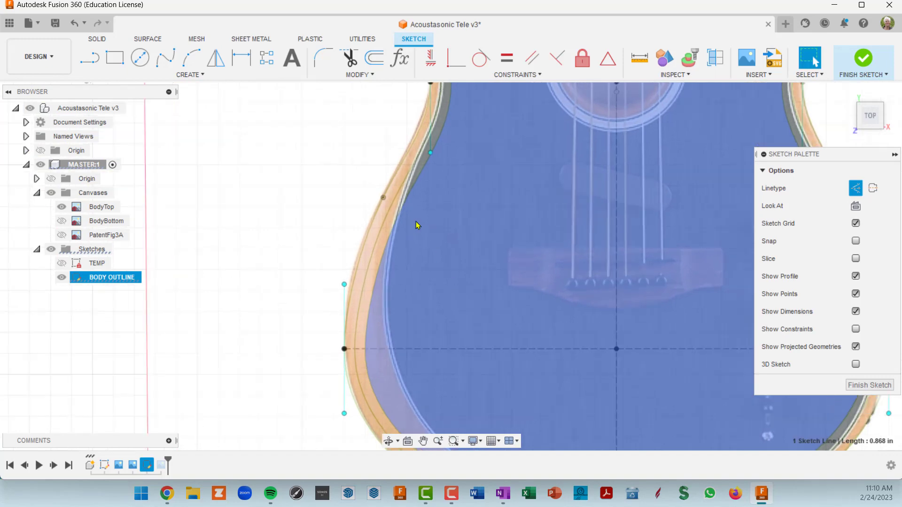
{"action": "left_click", "coordinate": [89, 57]}
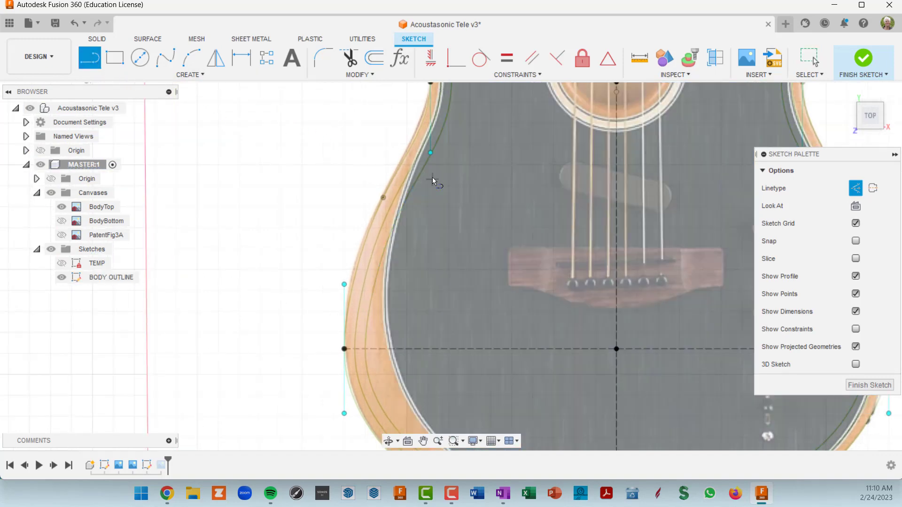
{"action": "middle_click_drag", "start_coordinate": [415, 195], "coordinate": [437, 225]}
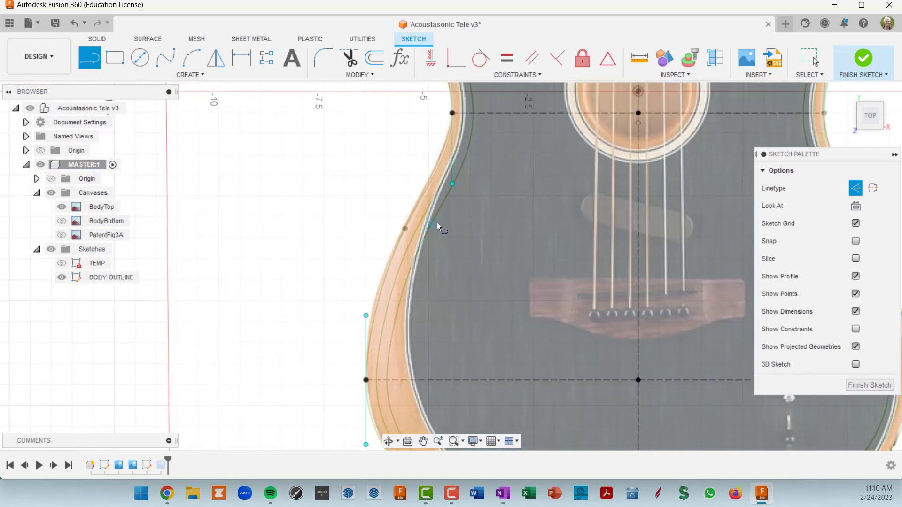
{"action": "scroll", "coordinate": [438, 226], "scroll_direction": "up", "scroll_amount": 3}
{"action": "scroll", "coordinate": [415, 258], "scroll_direction": "down", "scroll_amount": 5}
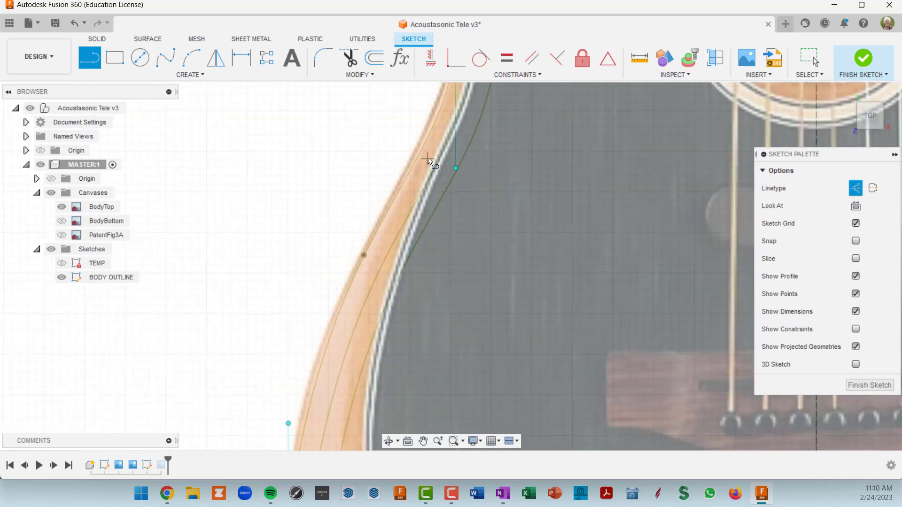
{"action": "scroll", "coordinate": [439, 190], "scroll_direction": "up", "scroll_amount": 4}
{"action": "scroll", "coordinate": [459, 162], "scroll_direction": "down", "scroll_amount": 1}
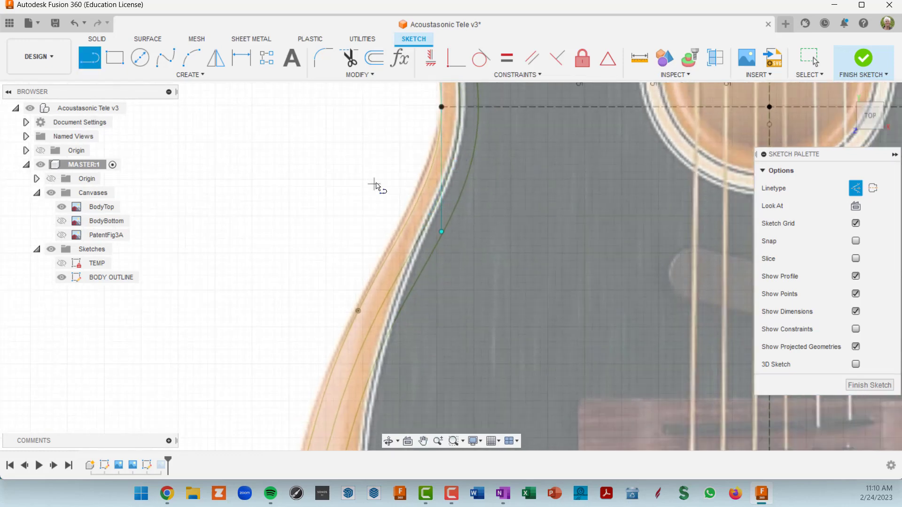
{"action": "left_click", "coordinate": [394, 173]}
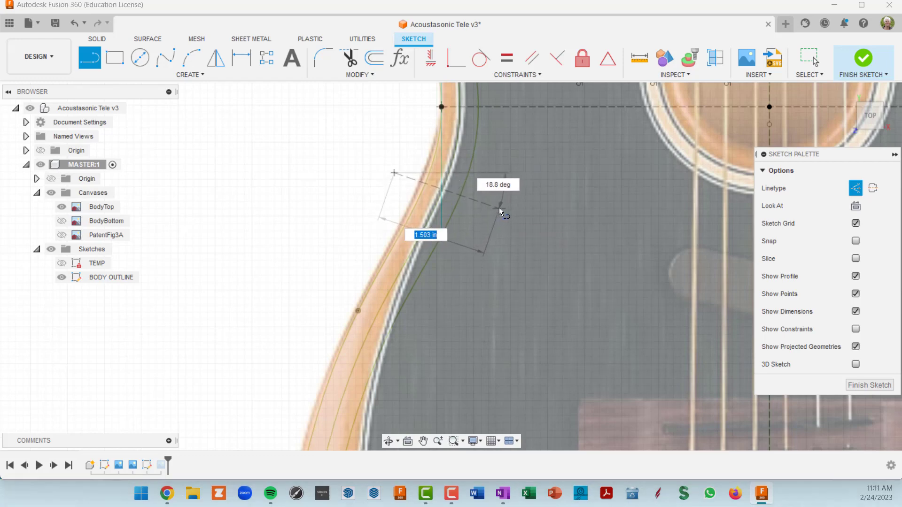
{"action": "left_click", "coordinate": [500, 210]}
{"action": "scroll", "coordinate": [477, 160], "scroll_direction": "up", "scroll_amount": 2}
{"action": "key", "text": "Escape"}
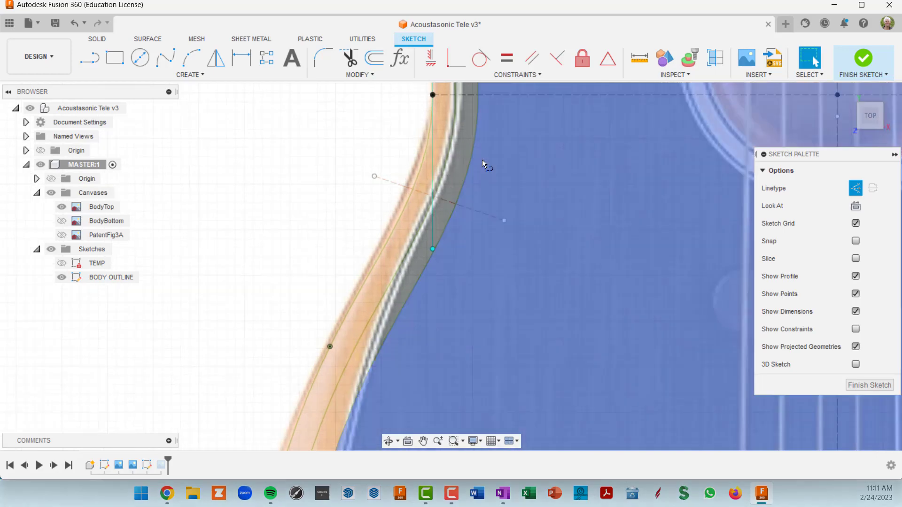
- Shift the waist construction line slightly down and outward along the body outlines, where the binding leaves the middle offset
{"action": "scroll", "coordinate": [455, 212], "scroll_direction": "up", "scroll_amount": 3}
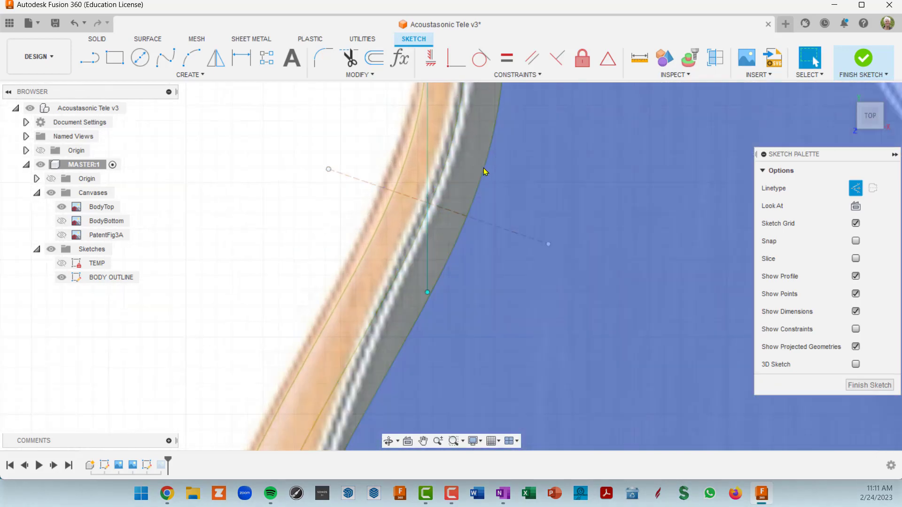
{"action": "scroll", "coordinate": [447, 215], "scroll_direction": "down", "scroll_amount": 4}
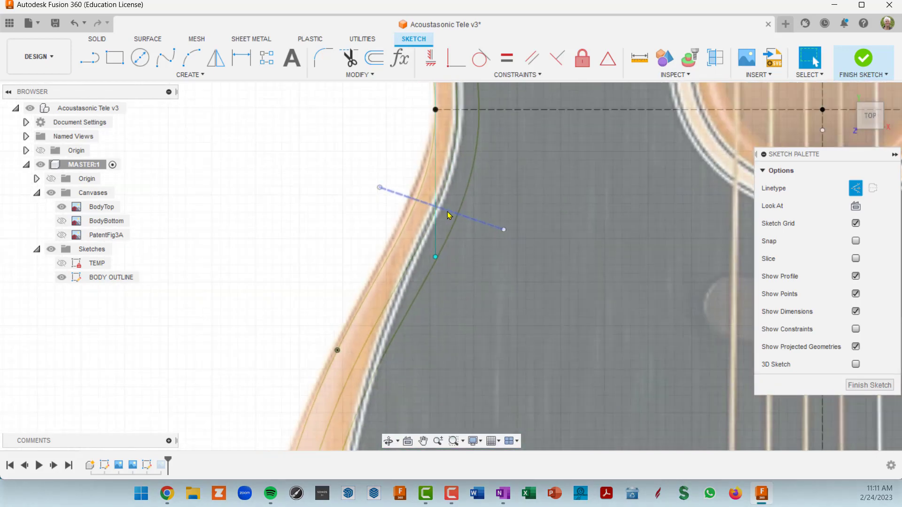
{"action": "left_click", "coordinate": [468, 221]}
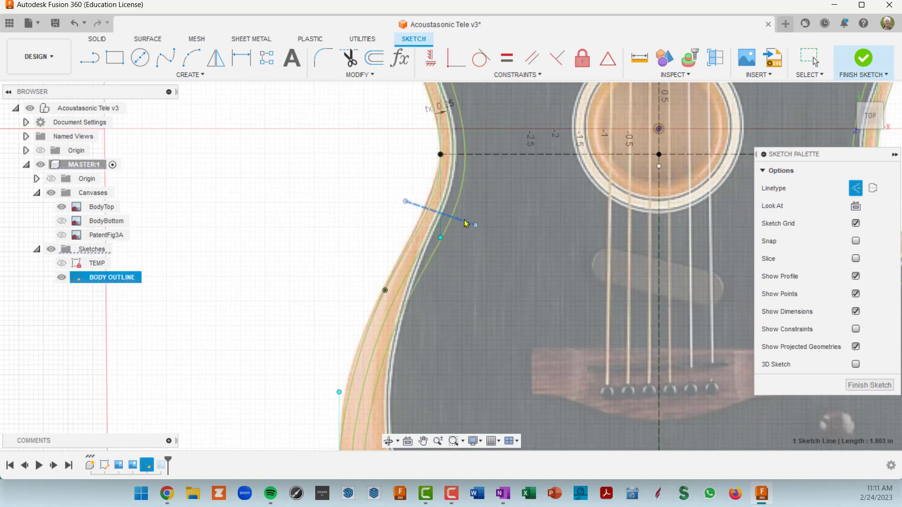
{"action": "left_click", "coordinate": [449, 194]}
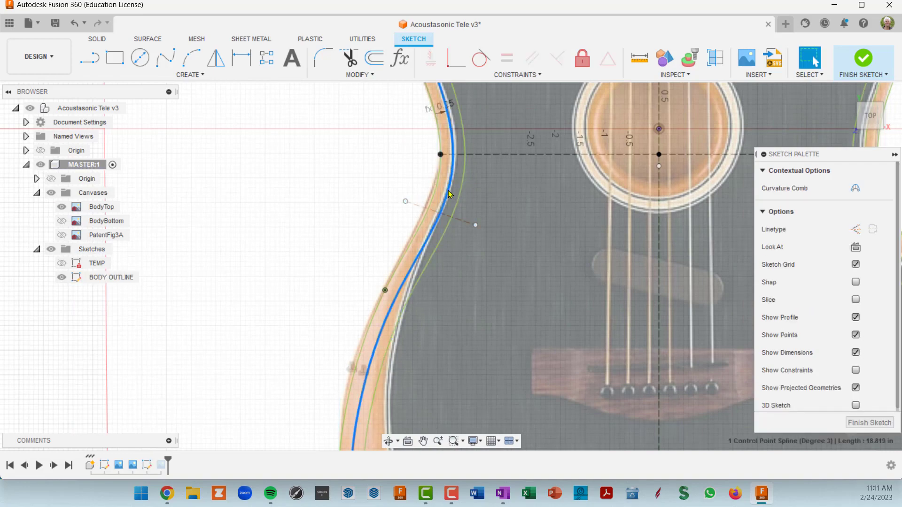
{"action": "scroll", "coordinate": [455, 221], "scroll_direction": "up", "scroll_amount": 3}
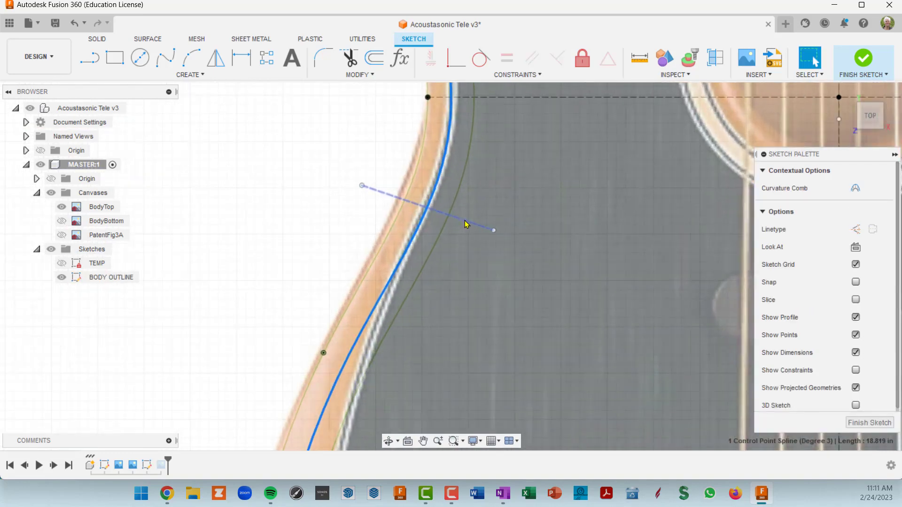
{"action": "left_click_drag", "start_coordinate": [472, 228], "coordinate": [458, 247]}
{"action": "scroll", "coordinate": [474, 282], "scroll_direction": "down", "scroll_amount": 6}
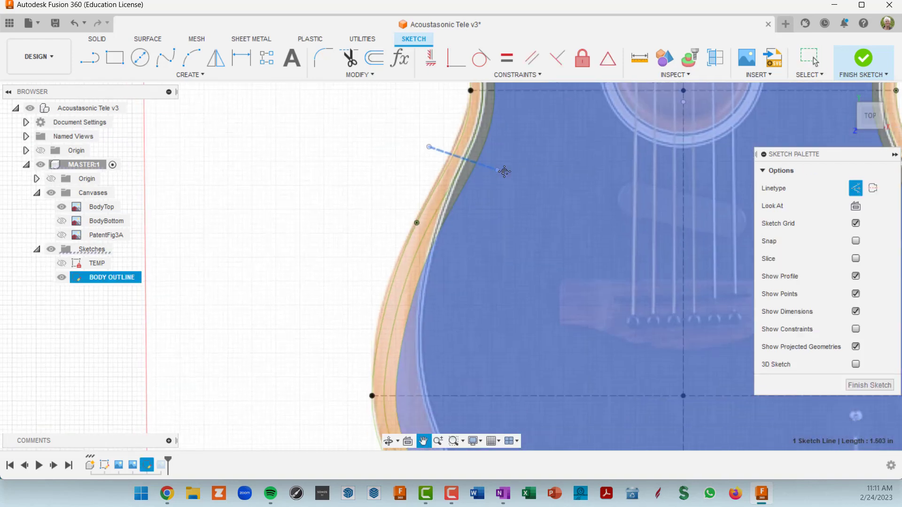
{"action": "middle_click_drag", "start_coordinate": [490, 228], "coordinate": [478, 244]}
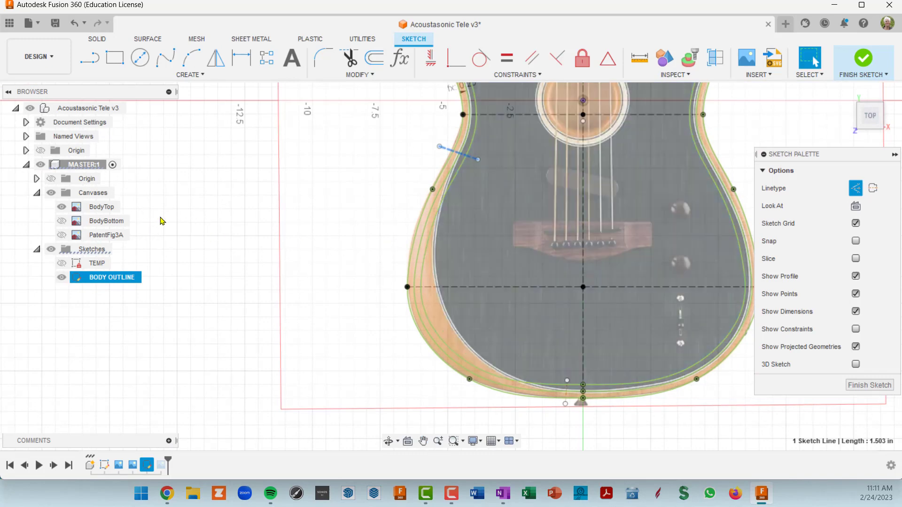
- Hide all the canvases and inspect where the two construction lines cross the offset outlines
{"action": "left_click", "coordinate": [50, 193]}
{"action": "scroll", "coordinate": [552, 415], "scroll_direction": "up", "scroll_amount": 1}
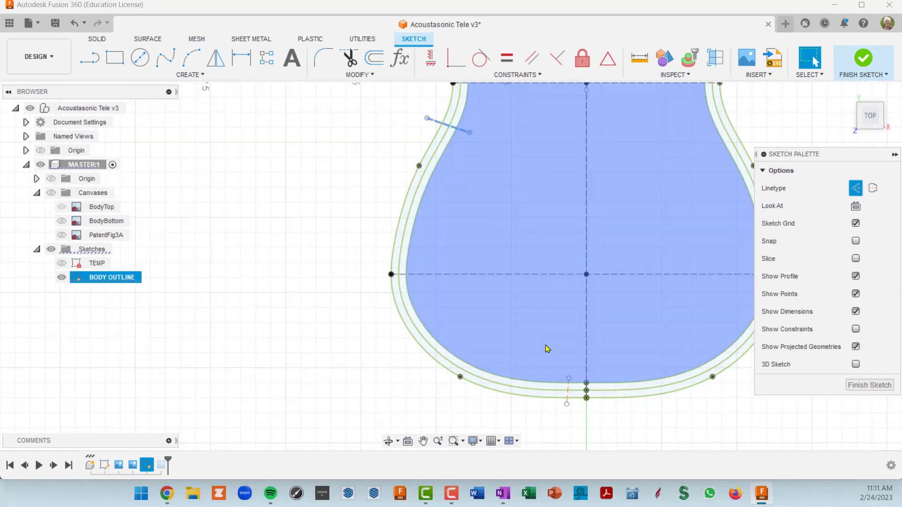
{"action": "scroll", "coordinate": [559, 383], "scroll_direction": "up", "scroll_amount": 4}
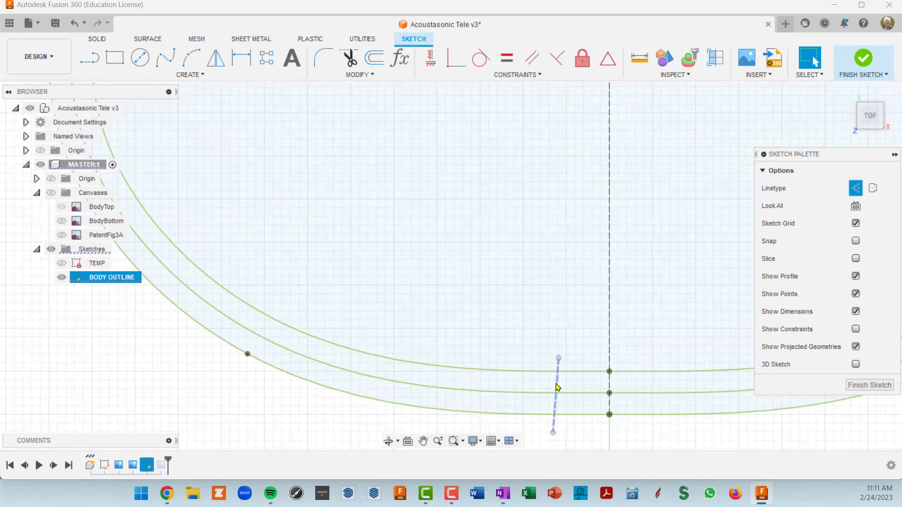
{"action": "scroll", "coordinate": [409, 296], "scroll_direction": "down", "scroll_amount": 5}
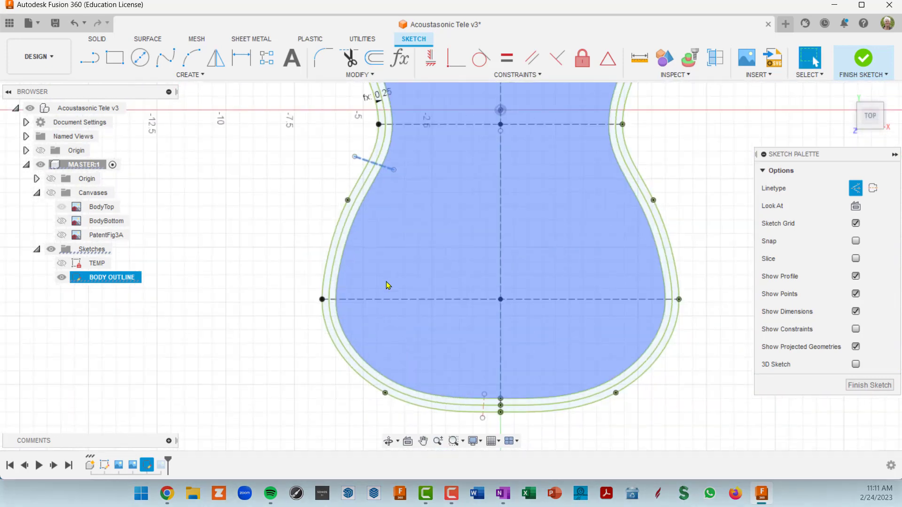
{"action": "scroll", "coordinate": [373, 208], "scroll_direction": "up", "scroll_amount": 2}
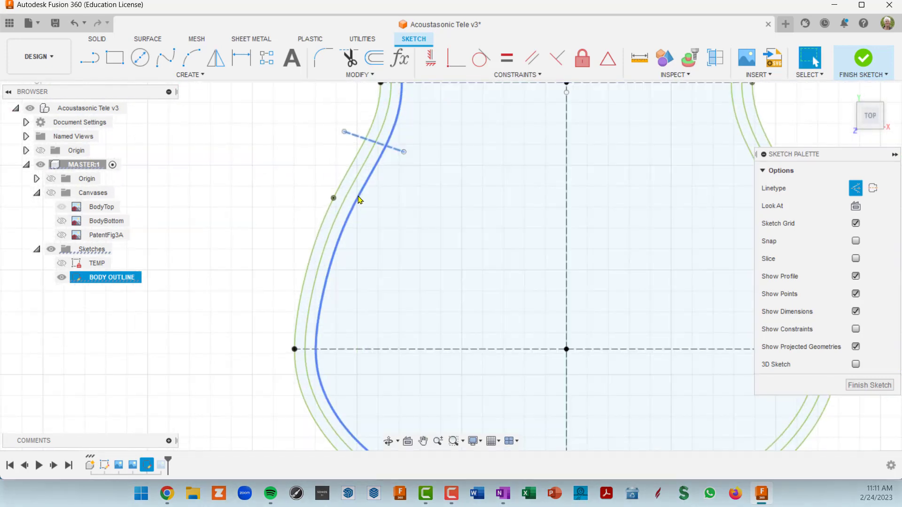
- Trim the innermost offset outline on the left side between the waist and bottom construction lines
{"action": "scroll", "coordinate": [360, 200], "scroll_direction": "down", "scroll_amount": 2}
{"action": "scroll", "coordinate": [376, 179], "scroll_direction": "up", "scroll_amount": 2}
{"action": "scroll", "coordinate": [379, 176], "scroll_direction": "down", "scroll_amount": 2}
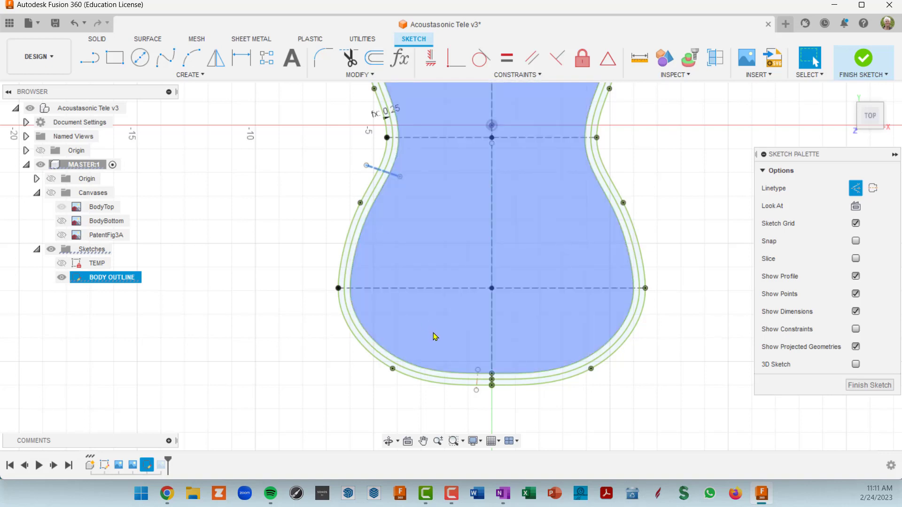
{"action": "middle_click_drag", "start_coordinate": [440, 326], "coordinate": [437, 264]}
{"action": "middle_click_drag", "start_coordinate": [496, 285], "coordinate": [499, 305]}
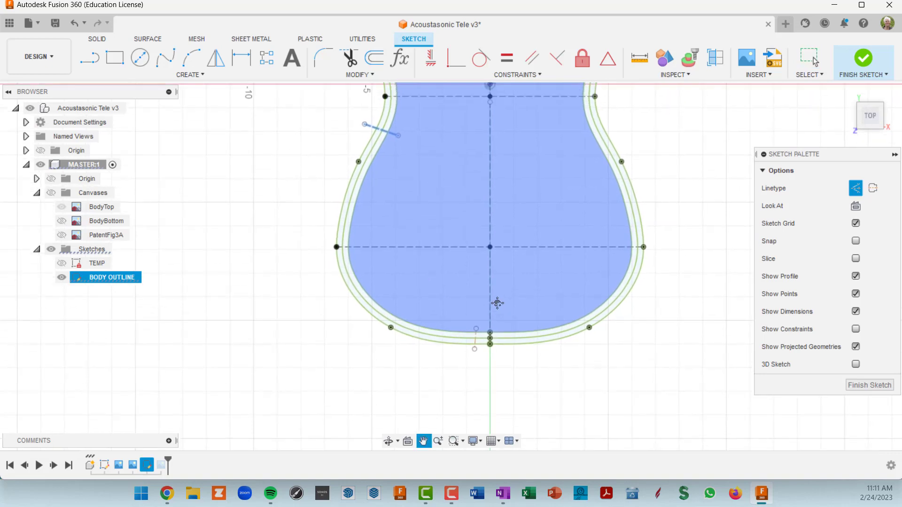
{"action": "middle_click_drag", "start_coordinate": [480, 239], "coordinate": [475, 270]}
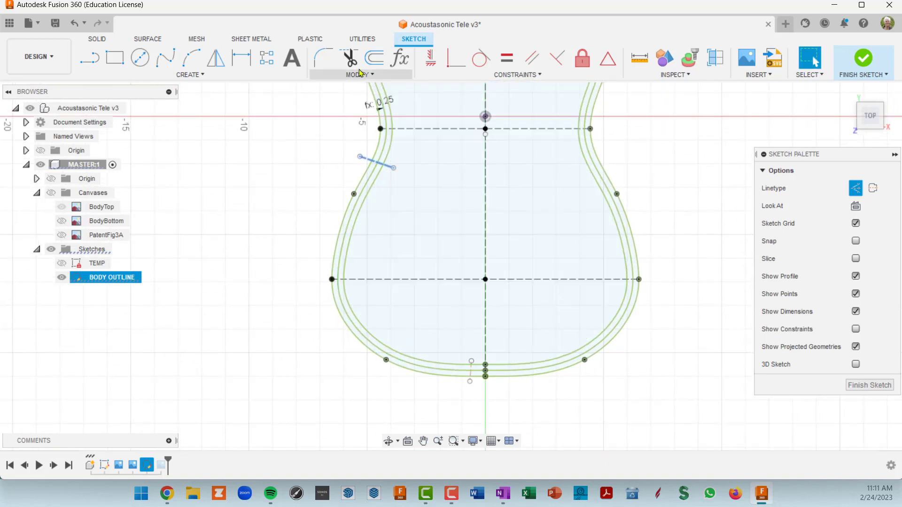
{"action": "left_click", "coordinate": [350, 60]}
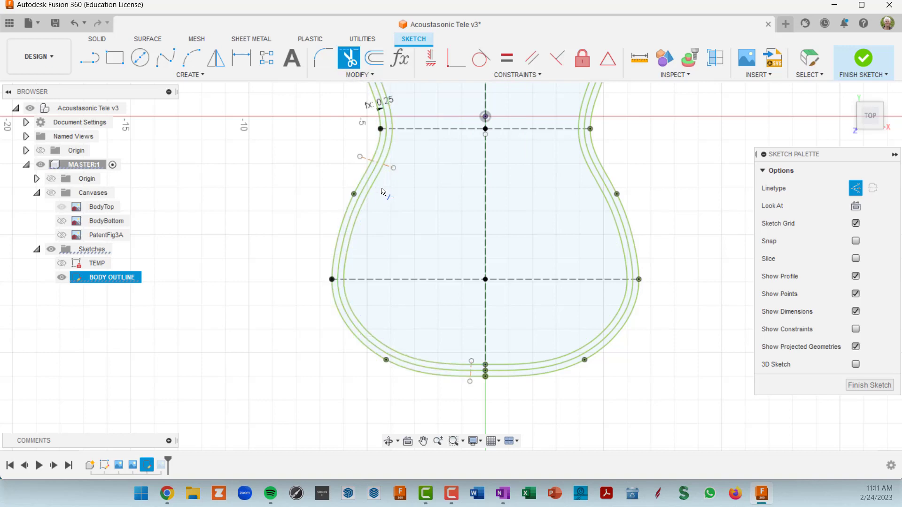
{"action": "scroll", "coordinate": [377, 181], "scroll_direction": "up", "scroll_amount": 3}
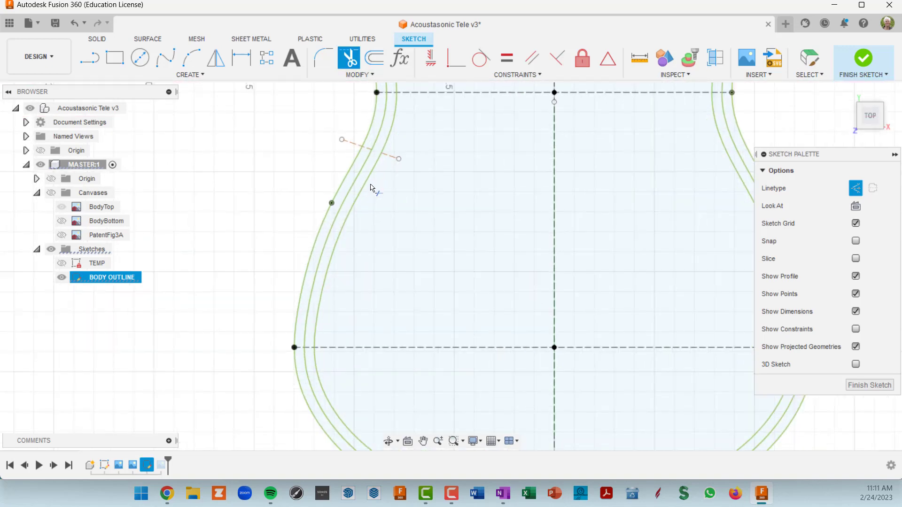
{"action": "left_click", "coordinate": [367, 185]}
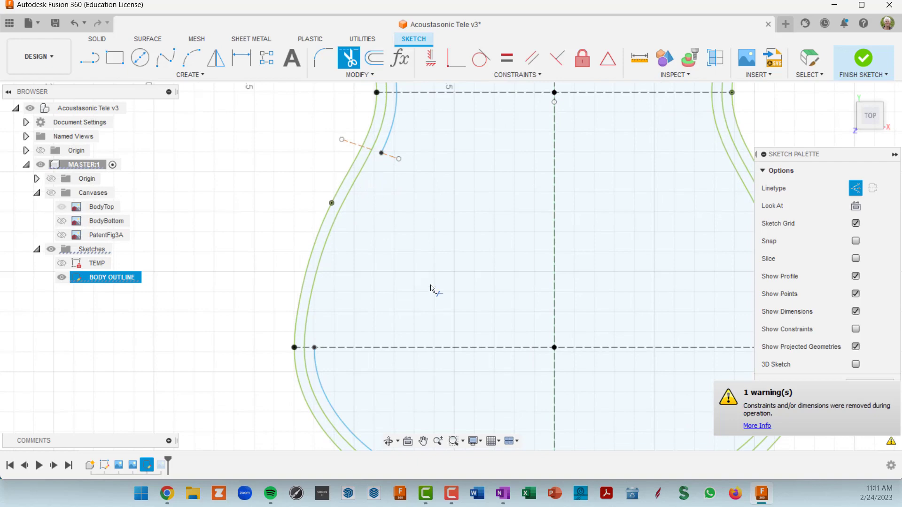
{"action": "mouse_move", "coordinate": [432, 289]}
{"action": "middle_mouse_down"}
{"action": "mouse_move", "coordinate": [439, 179]}
{"action": "mouse_move", "coordinate": [431, 165]}
{"action": "middle_mouse_up"}
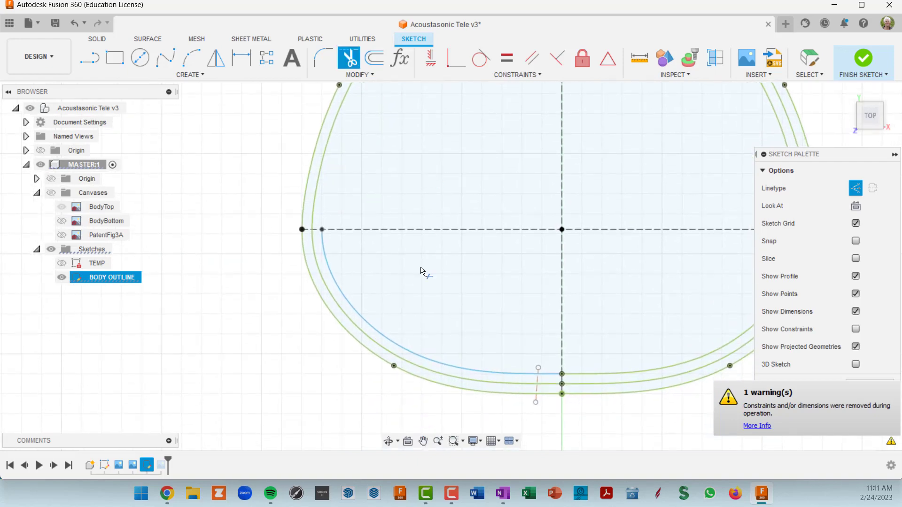
{"action": "left_click", "coordinate": [431, 359]}
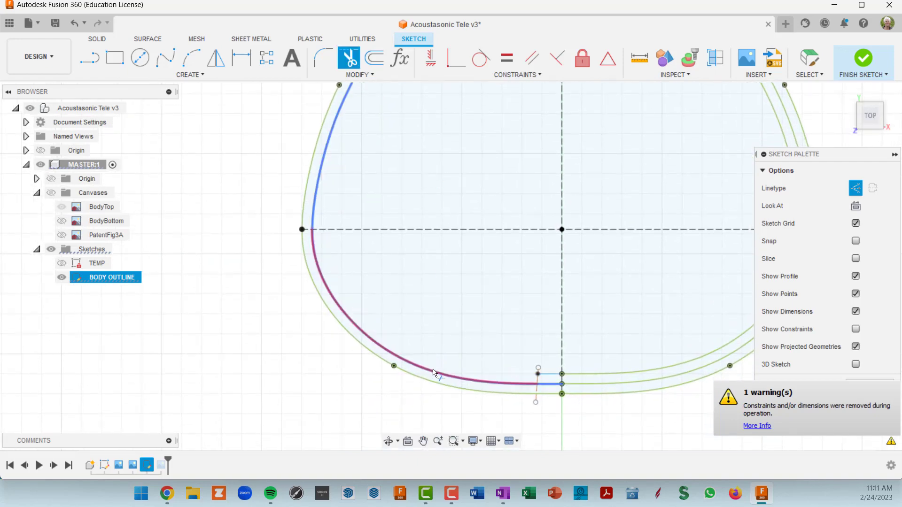
- Trim the middle offset outline on the left side between the same two construction lines
{"action": "left_click", "coordinate": [434, 373]}
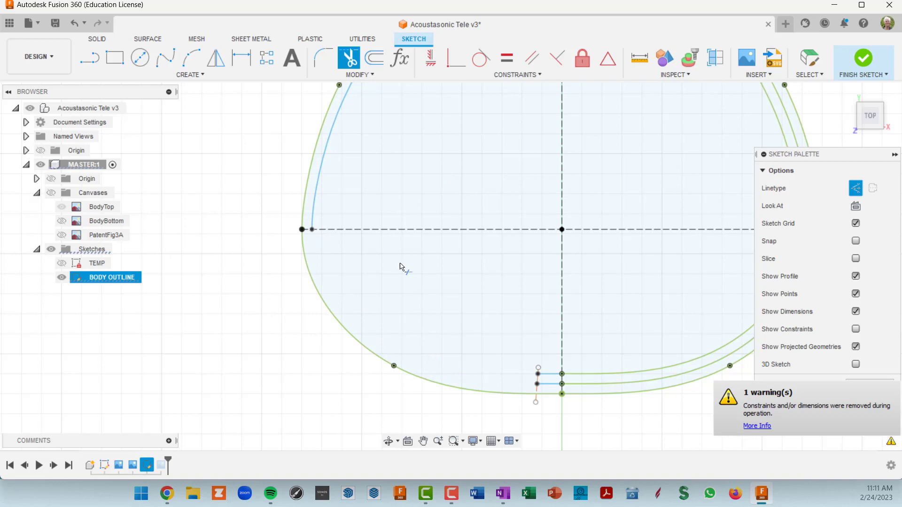
{"action": "left_click", "coordinate": [322, 169]}
{"action": "scroll", "coordinate": [383, 196], "scroll_direction": "down", "scroll_amount": 3}
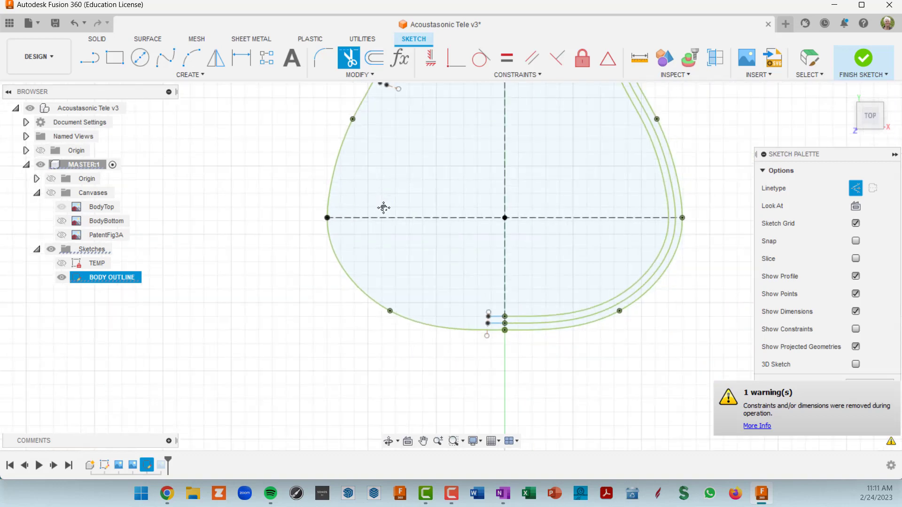
{"action": "middle_click_drag", "start_coordinate": [383, 207], "coordinate": [386, 290]}
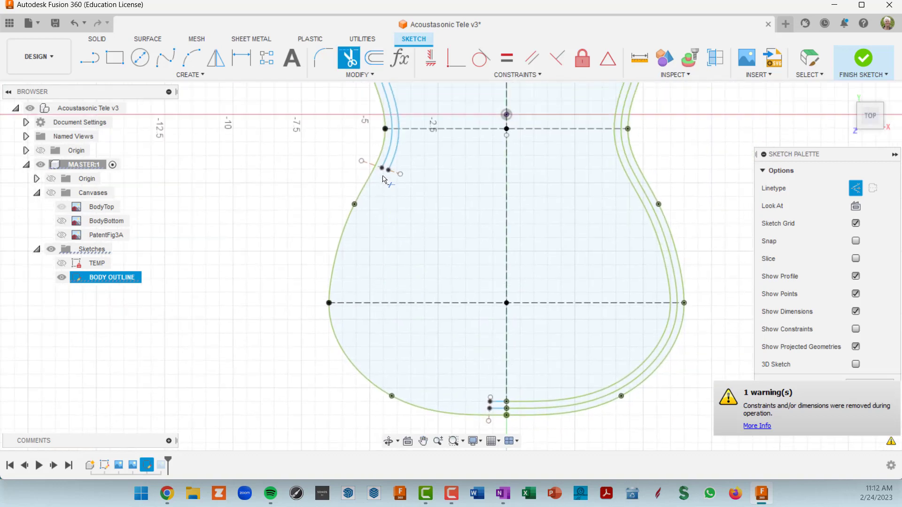
{"action": "scroll", "coordinate": [389, 160], "scroll_direction": "up", "scroll_amount": 2}
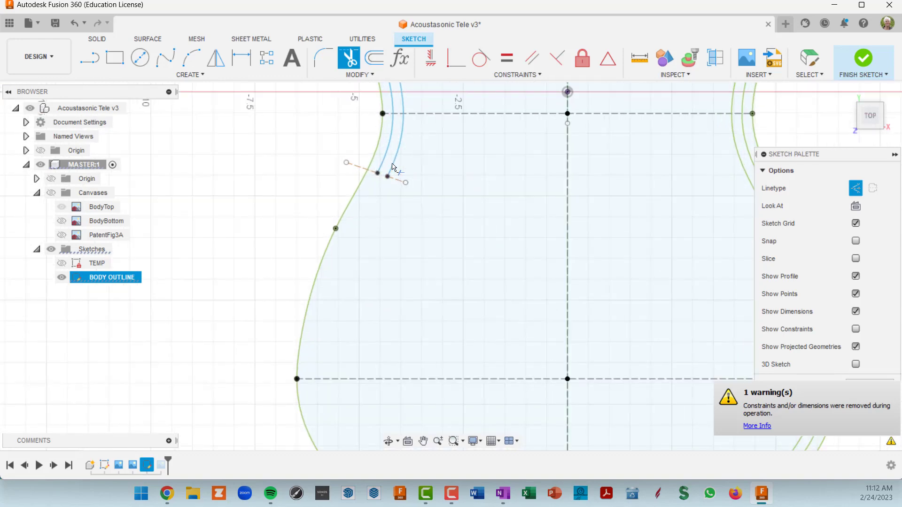
{"action": "scroll", "coordinate": [389, 178], "scroll_direction": "down", "scroll_amount": 2}
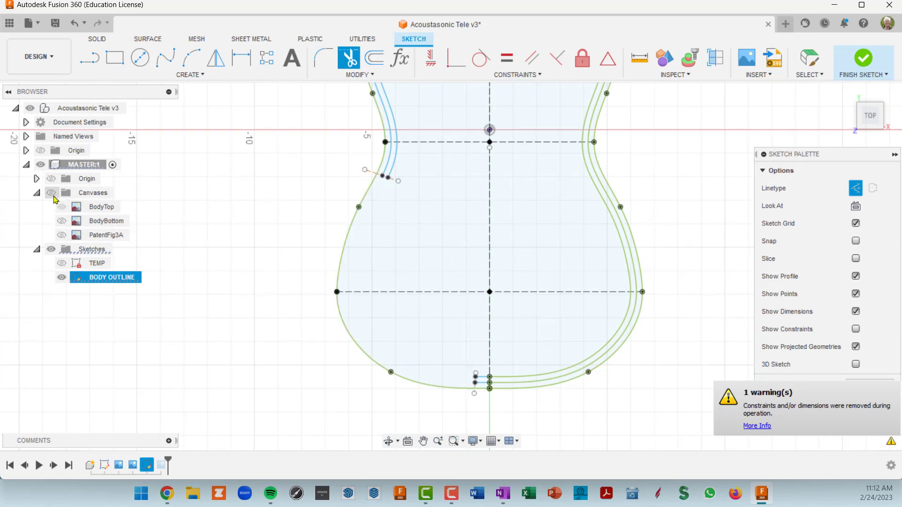
- Show the BodyTop canvas and examine how the bevel's binding runs between the trimmed offset ends at the waist and the body's bottom
{"action": "left_click", "coordinate": [62, 207]}
{"action": "scroll", "coordinate": [396, 249], "scroll_direction": "up", "scroll_amount": 2}
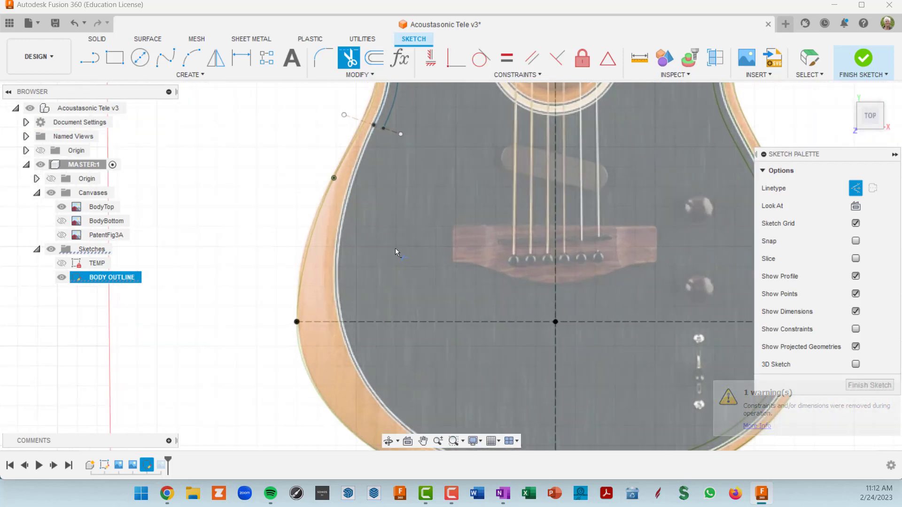
{"action": "scroll", "coordinate": [395, 248], "scroll_direction": "down", "scroll_amount": 3}
{"action": "scroll", "coordinate": [465, 375], "scroll_direction": "up", "scroll_amount": 3}
{"action": "scroll", "coordinate": [470, 388], "scroll_direction": "up", "scroll_amount": 1}
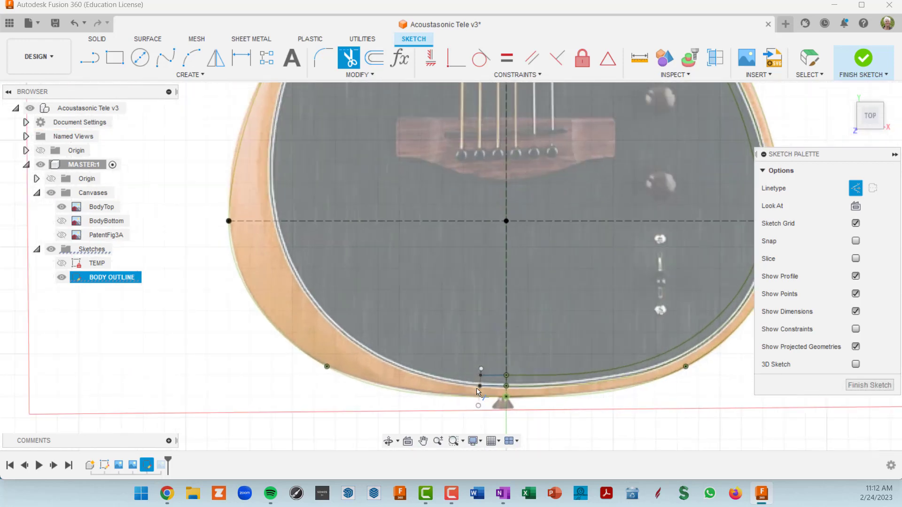
{"action": "scroll", "coordinate": [422, 301], "scroll_direction": "down", "scroll_amount": 2}
{"action": "scroll", "coordinate": [422, 305], "scroll_direction": "down", "scroll_amount": 2}
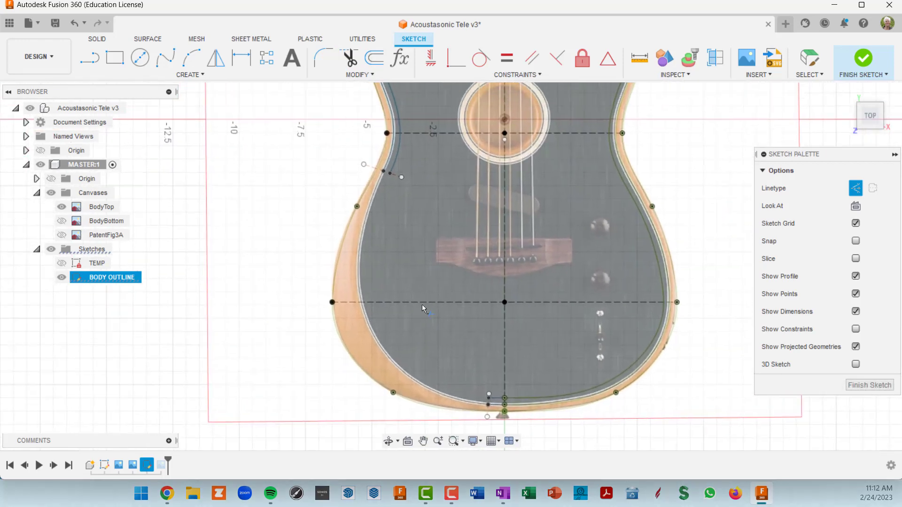
{"action": "scroll", "coordinate": [383, 192], "scroll_direction": "up", "scroll_amount": 2}
{"action": "scroll", "coordinate": [382, 173], "scroll_direction": "up", "scroll_amount": 3}
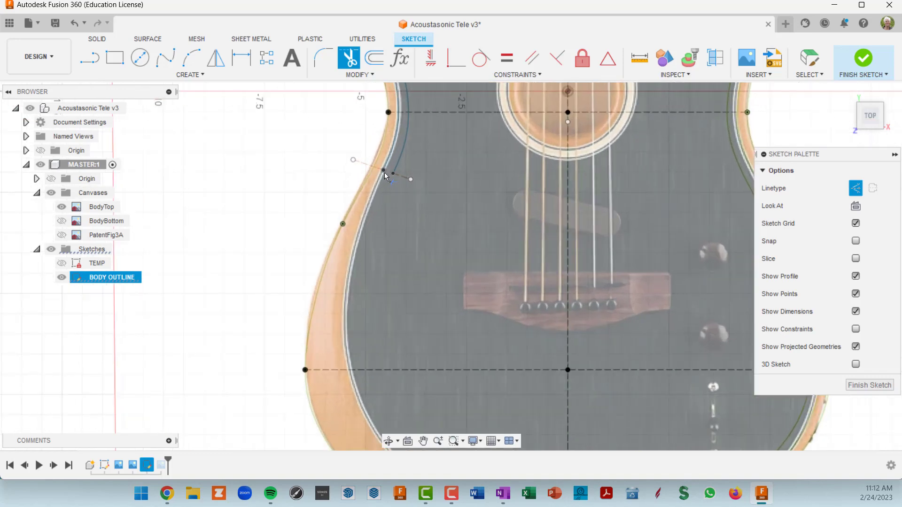
{"action": "scroll", "coordinate": [436, 363], "scroll_direction": "down", "scroll_amount": 3}
{"action": "scroll", "coordinate": [436, 233], "scroll_direction": "up", "scroll_amount": 5}
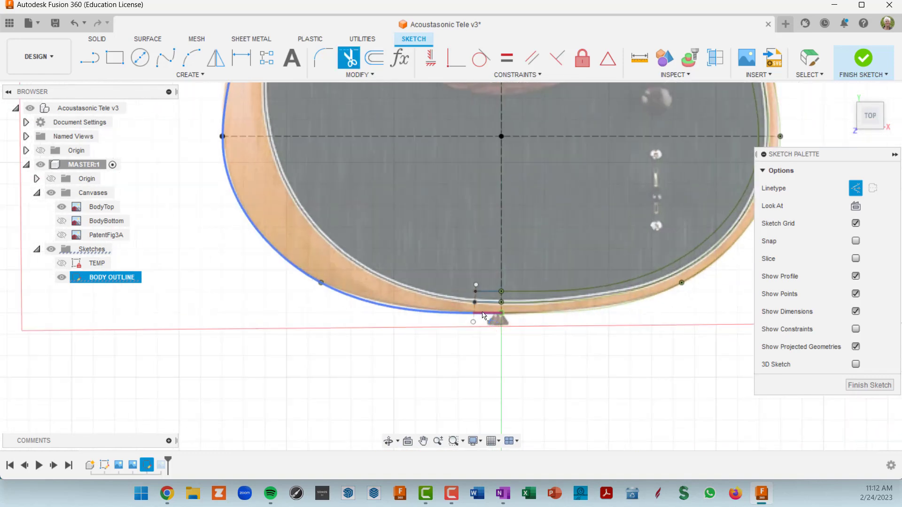
{"action": "scroll", "coordinate": [419, 258], "scroll_direction": "down", "scroll_amount": 3}
{"action": "scroll", "coordinate": [382, 206], "scroll_direction": "up", "scroll_amount": 1}
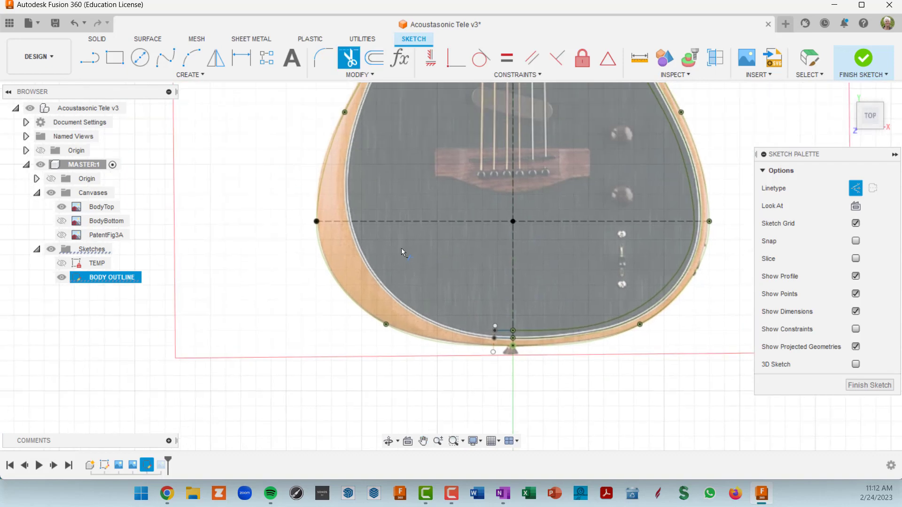
{"action": "scroll", "coordinate": [379, 292], "scroll_direction": "up", "scroll_amount": 3}
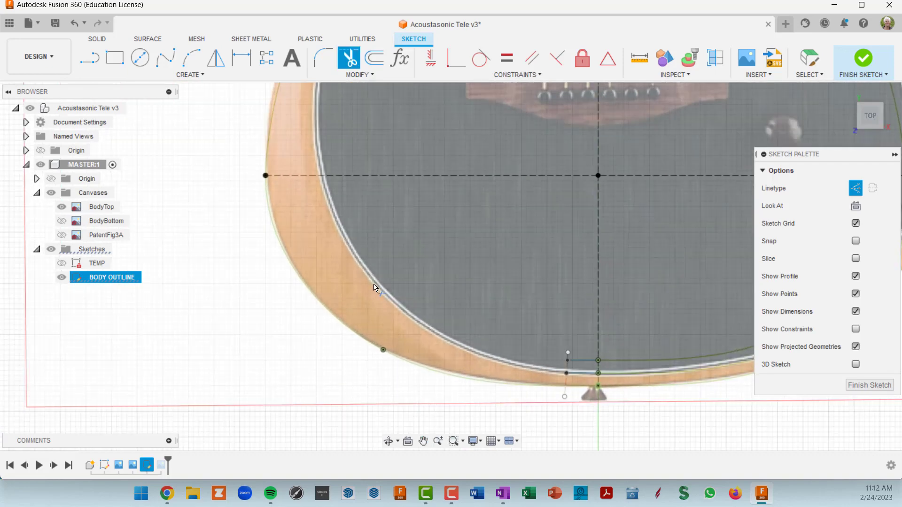
{"action": "scroll", "coordinate": [372, 287], "scroll_direction": "down", "scroll_amount": 8}
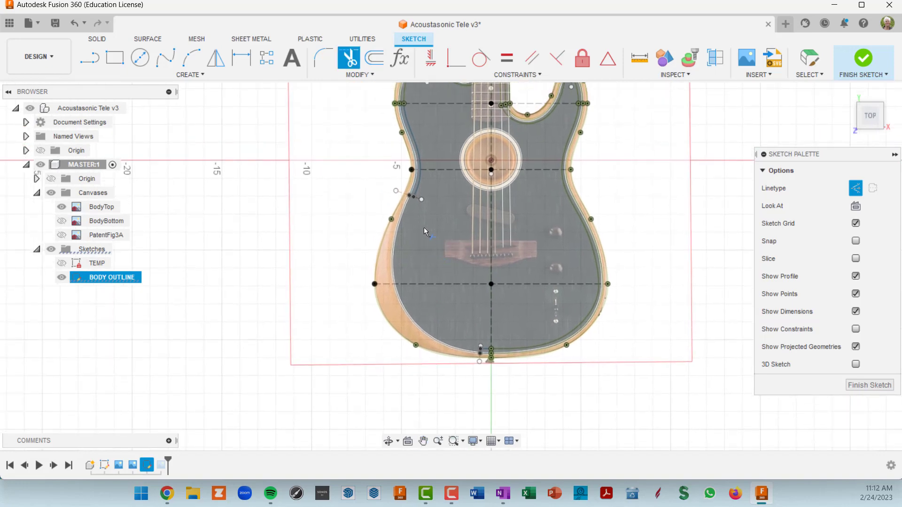
{"action": "middle_click_drag", "start_coordinate": [422, 221], "coordinate": [438, 212]}
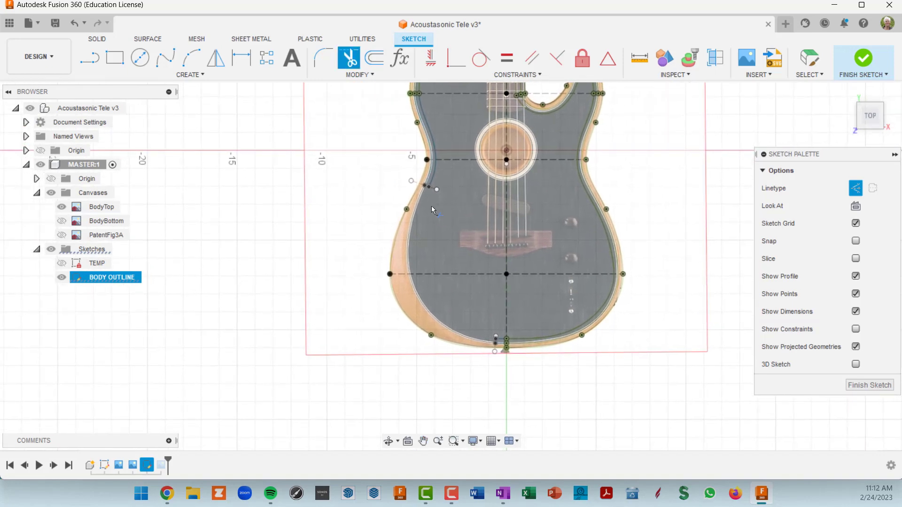
- Place four sketch points along the outer edge of the lower-left bevel's binding, shifting the uppermost to about X -5.36, Y -4.03 in
{"action": "left_click", "coordinate": [203, 76]}
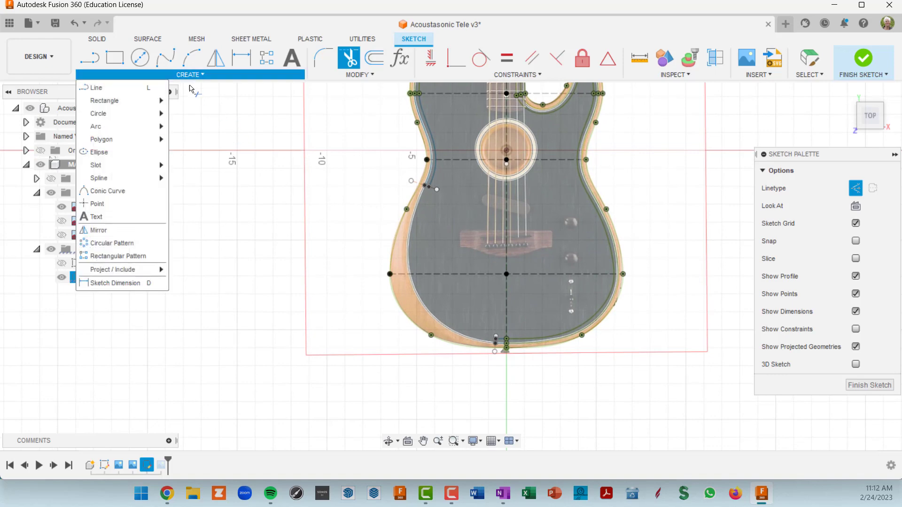
{"action": "left_click", "coordinate": [101, 204]}
{"action": "scroll", "coordinate": [441, 218], "scroll_direction": "up", "scroll_amount": 5}
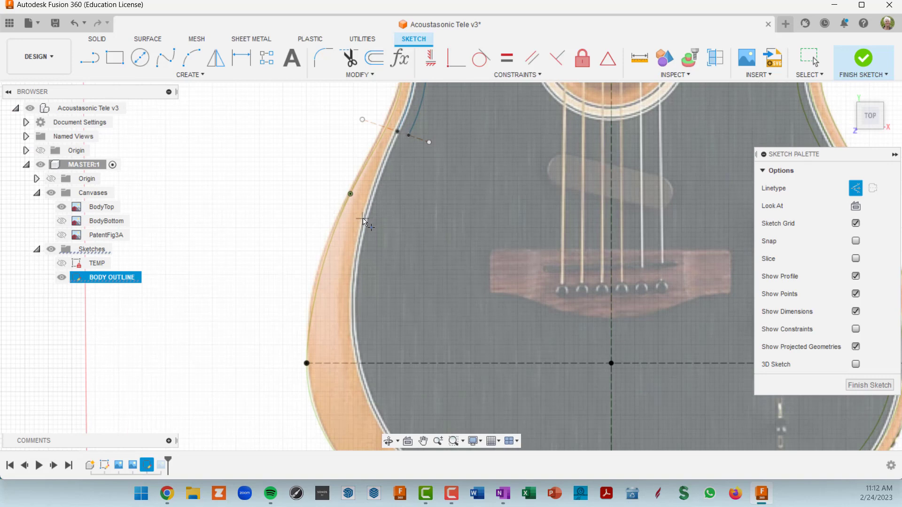
{"action": "left_click", "coordinate": [363, 218]}
{"action": "middle_click_drag", "start_coordinate": [501, 340], "coordinate": [521, 235]}
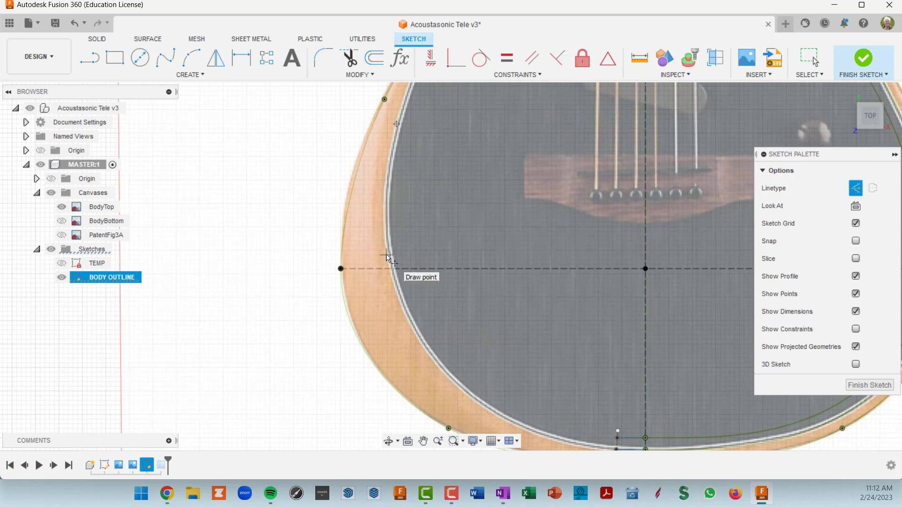
{"action": "middle_click_drag", "start_coordinate": [604, 385], "coordinate": [589, 320]}
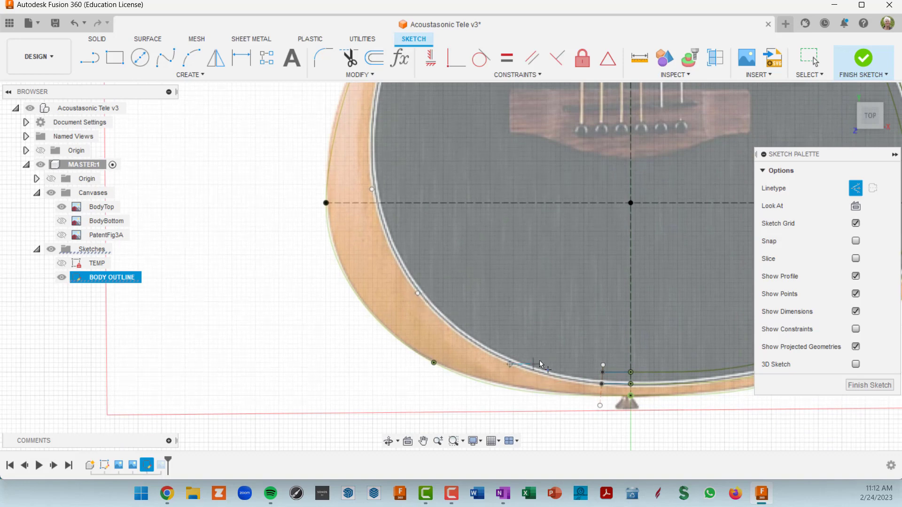
{"action": "scroll", "coordinate": [555, 326], "scroll_direction": "down", "scroll_amount": 3}
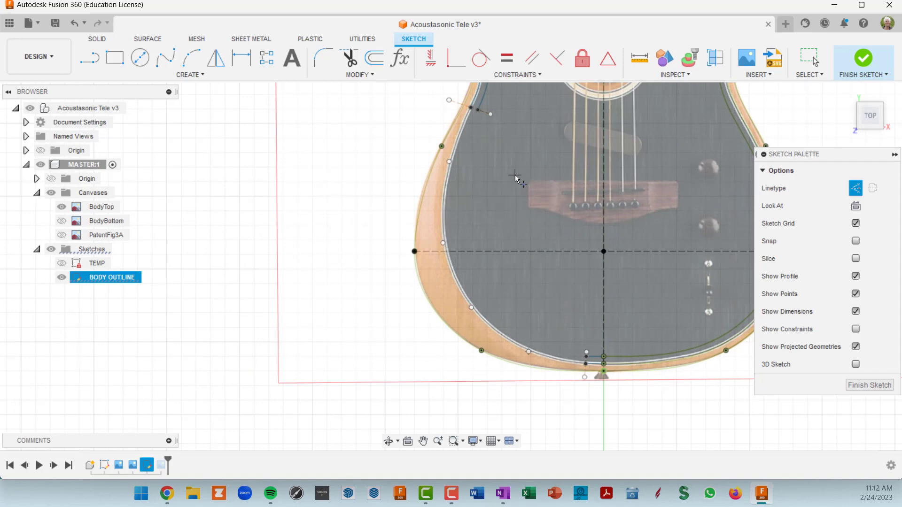
{"action": "key", "text": "Escape"}
{"action": "left_click_drag", "start_coordinate": [450, 165], "coordinate": [450, 170]}
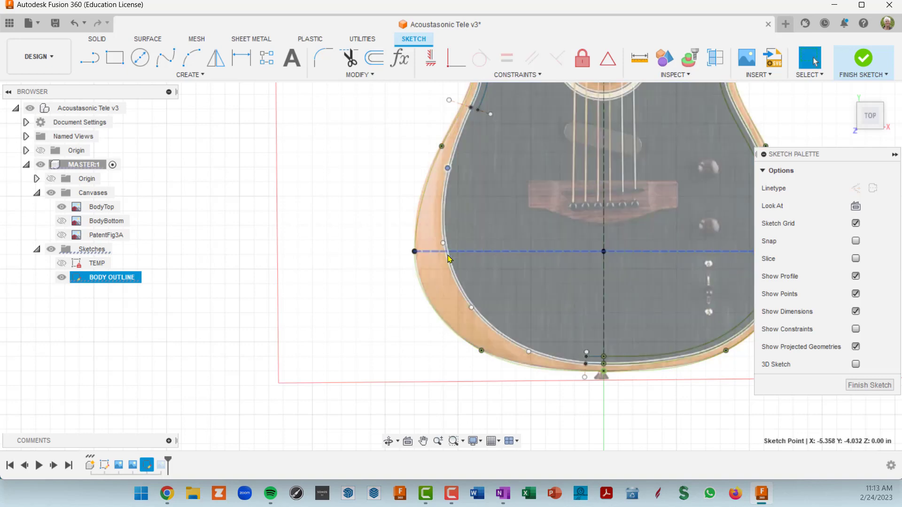
- Draw a fit point spline from the middle offset outline's waist end through the four binding points to its trimmed end at the bottom
{"action": "middle_click_drag", "start_coordinate": [501, 226], "coordinate": [488, 256]}
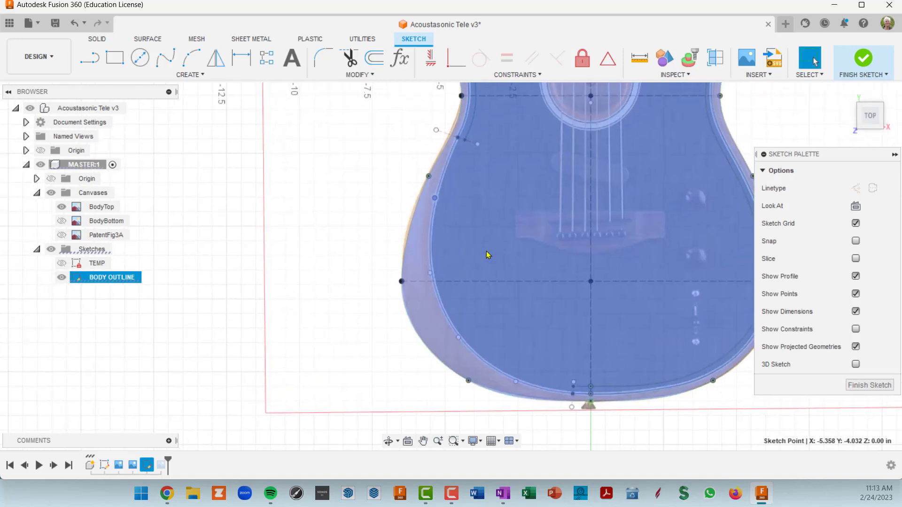
{"action": "left_click", "coordinate": [175, 59]}
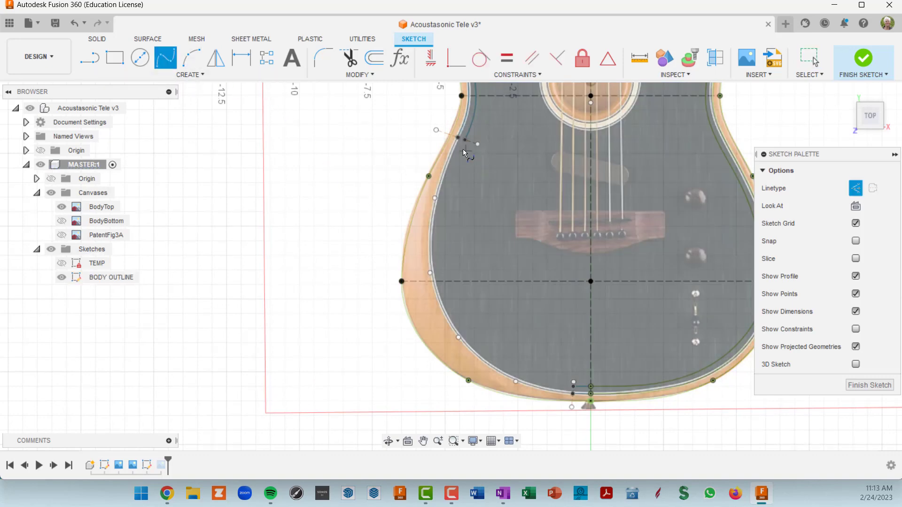
{"action": "scroll", "coordinate": [458, 139], "scroll_direction": "up", "scroll_amount": 4}
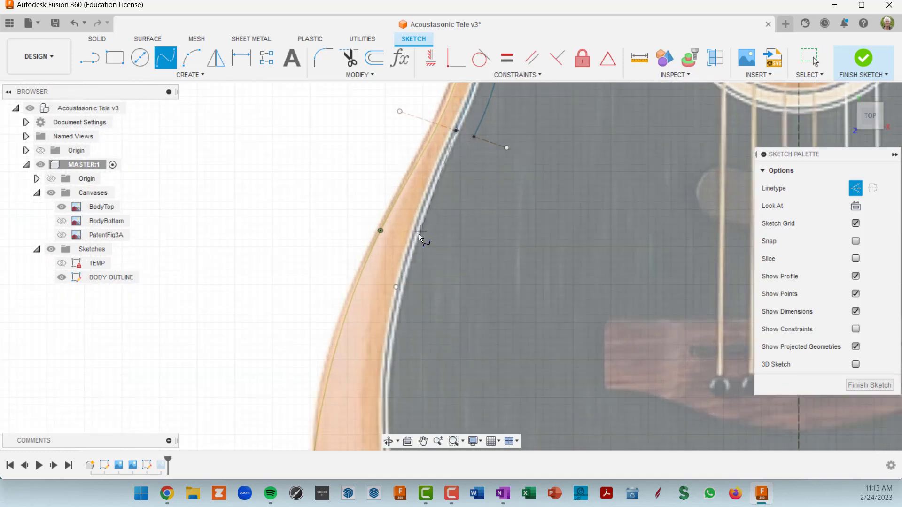
{"action": "middle_click_drag", "start_coordinate": [438, 357], "coordinate": [460, 162]}
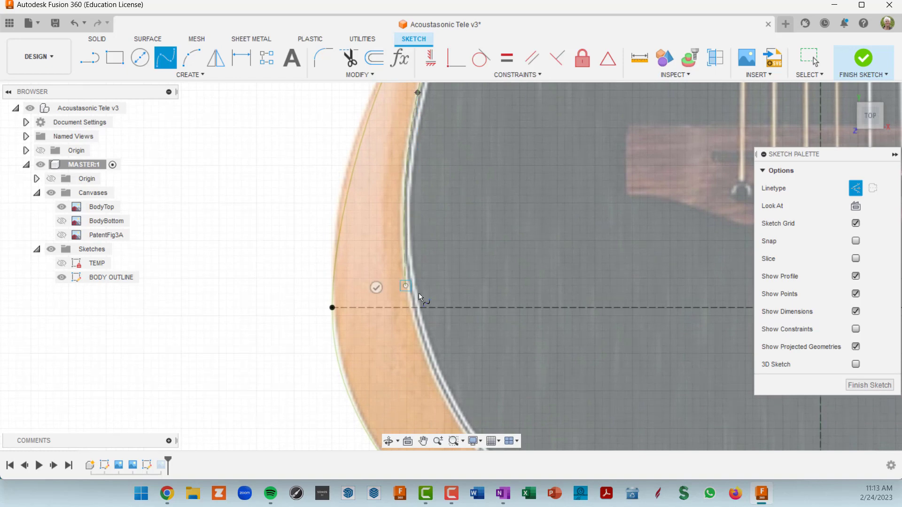
{"action": "scroll", "coordinate": [449, 331], "scroll_direction": "down", "scroll_amount": 2}
{"action": "mouse_move", "coordinate": [449, 332]}
{"action": "middle_mouse_down"}
{"action": "mouse_move", "coordinate": [450, 258]}
{"action": "mouse_move", "coordinate": [428, 180]}
{"action": "middle_mouse_up"}
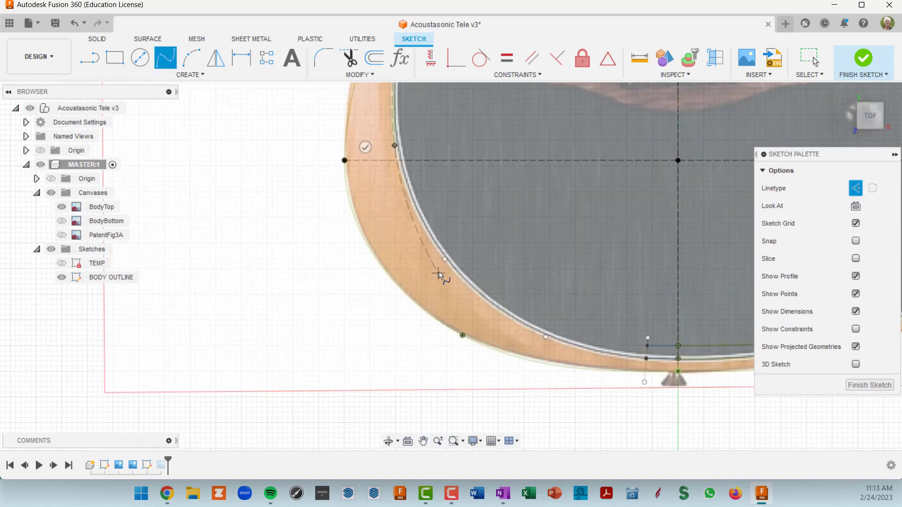
{"action": "left_click", "coordinate": [446, 259]}
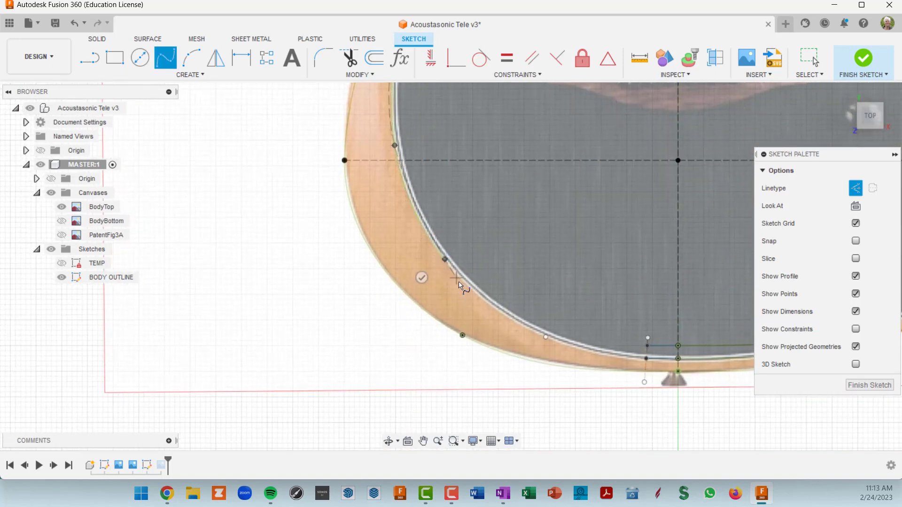
{"action": "left_click", "coordinate": [546, 339]}
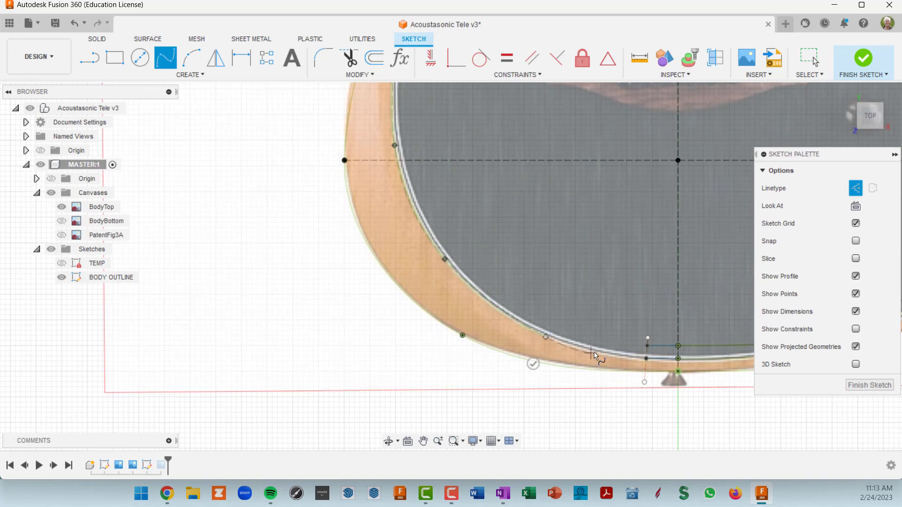
{"action": "left_click", "coordinate": [647, 360]}
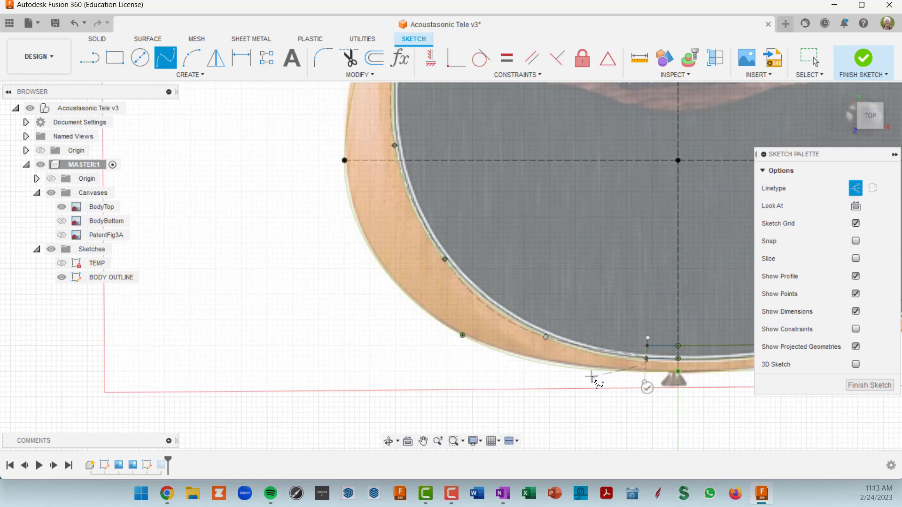
{"action": "left_click", "coordinate": [648, 390]}
- Examine how closely the new spline follows the outer edge of the binding between the body's bottom and the waist
{"action": "scroll", "coordinate": [461, 290], "scroll_direction": "up", "scroll_amount": 5}
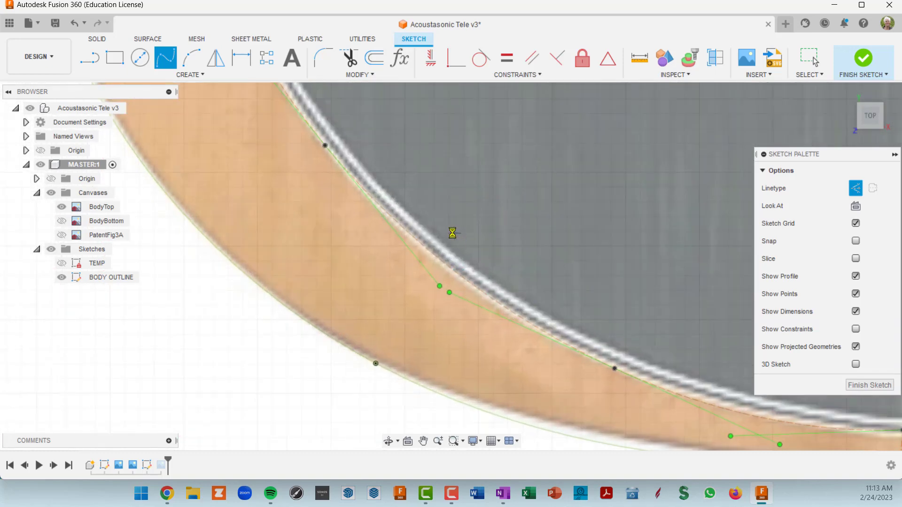
{"action": "left_click", "coordinate": [440, 261]}
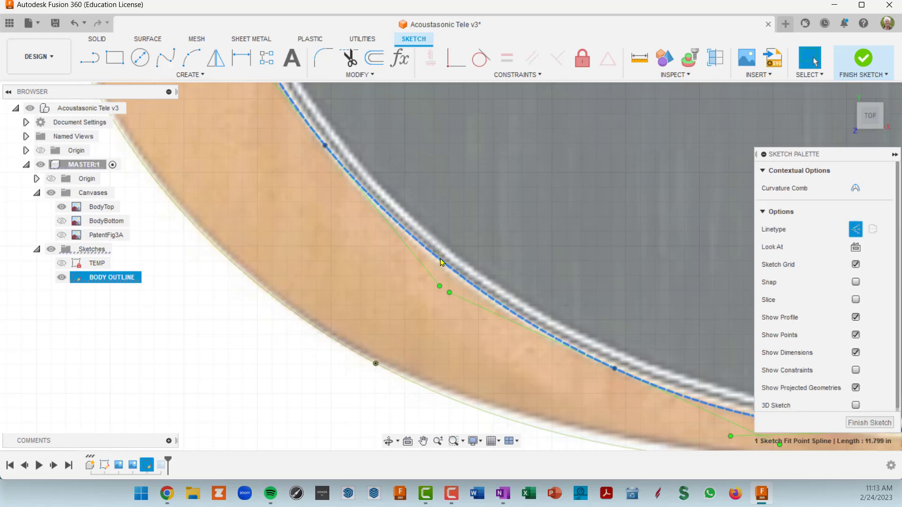
{"action": "scroll", "coordinate": [441, 262], "scroll_direction": "down", "scroll_amount": 5}
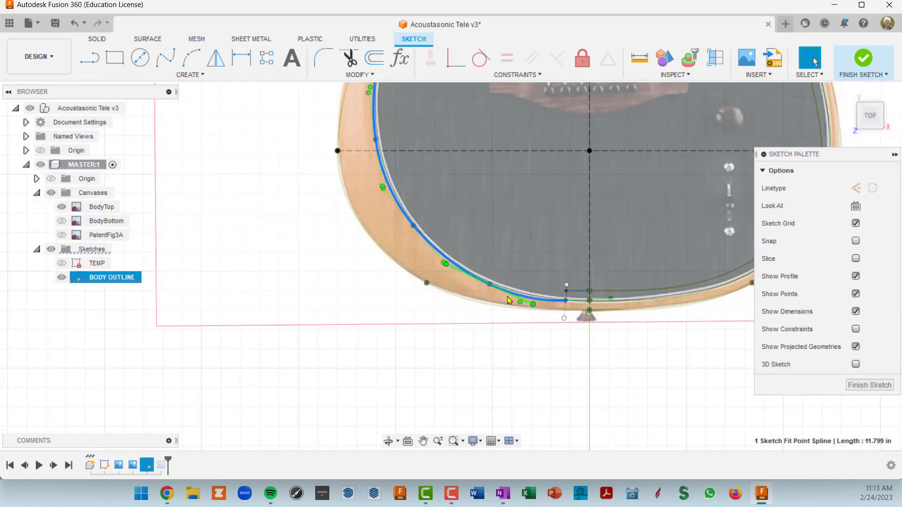
{"action": "scroll", "coordinate": [509, 301], "scroll_direction": "up", "scroll_amount": 5}
{"action": "scroll", "coordinate": [509, 301], "scroll_direction": "down", "scroll_amount": 4}
{"action": "middle_click_drag", "start_coordinate": [465, 230], "coordinate": [494, 343]}
{"action": "middle_click_drag", "start_coordinate": [432, 192], "coordinate": [425, 270]}
{"action": "scroll", "coordinate": [441, 209], "scroll_direction": "up", "scroll_amount": 3}
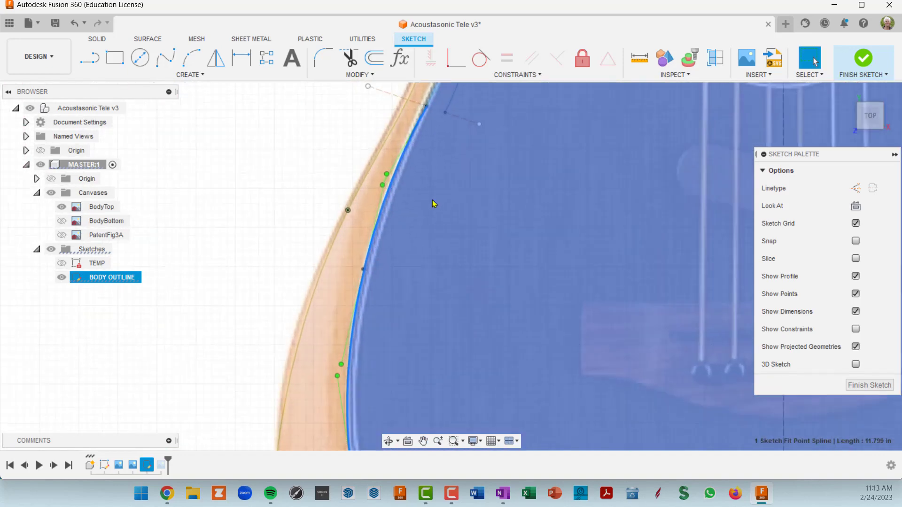
{"action": "scroll", "coordinate": [408, 312], "scroll_direction": "down", "scroll_amount": 3}
{"action": "scroll", "coordinate": [461, 234], "scroll_direction": "up", "scroll_amount": 4}
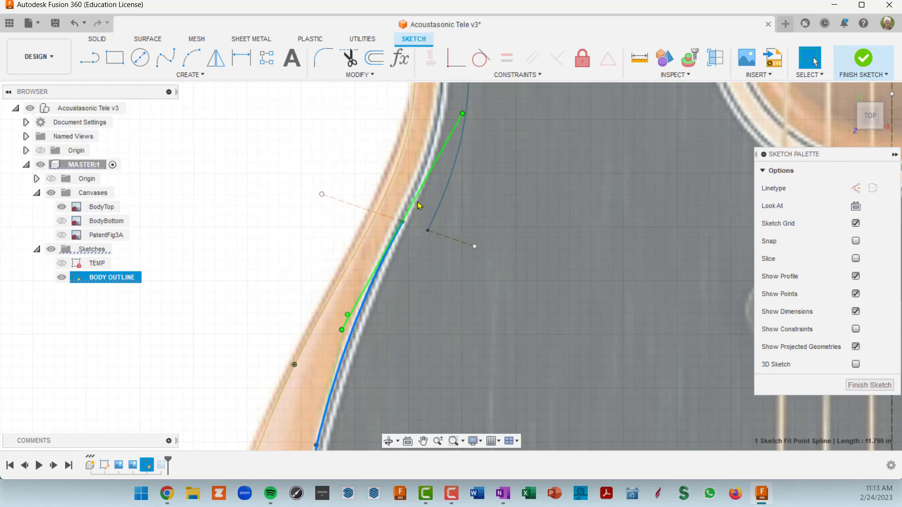
{"action": "scroll", "coordinate": [420, 205], "scroll_direction": "down", "scroll_amount": 5}
{"action": "middle_click_drag", "start_coordinate": [447, 254], "coordinate": [426, 205]}
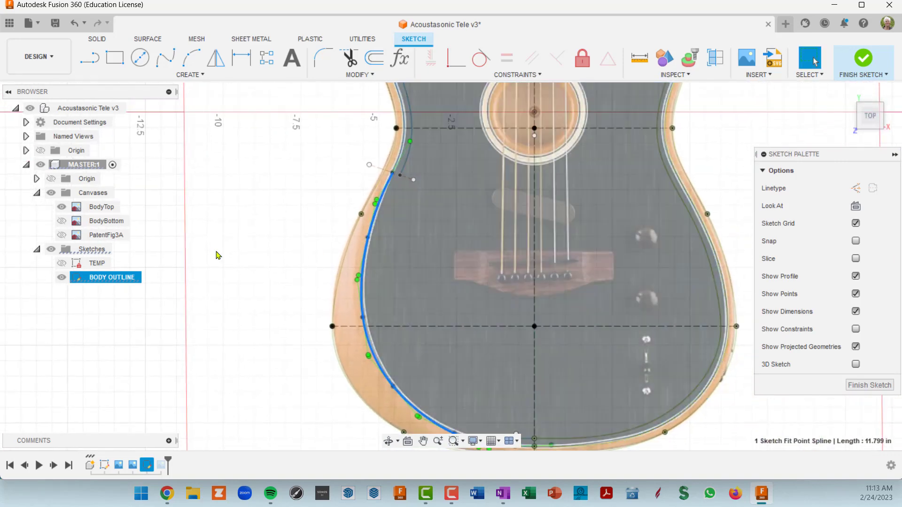
- Hide all canvases and inspect the new spline where it joins the middle offset outline at the waist
{"action": "left_click", "coordinate": [51, 193]}
{"action": "scroll", "coordinate": [439, 263], "scroll_direction": "up", "scroll_amount": 3}
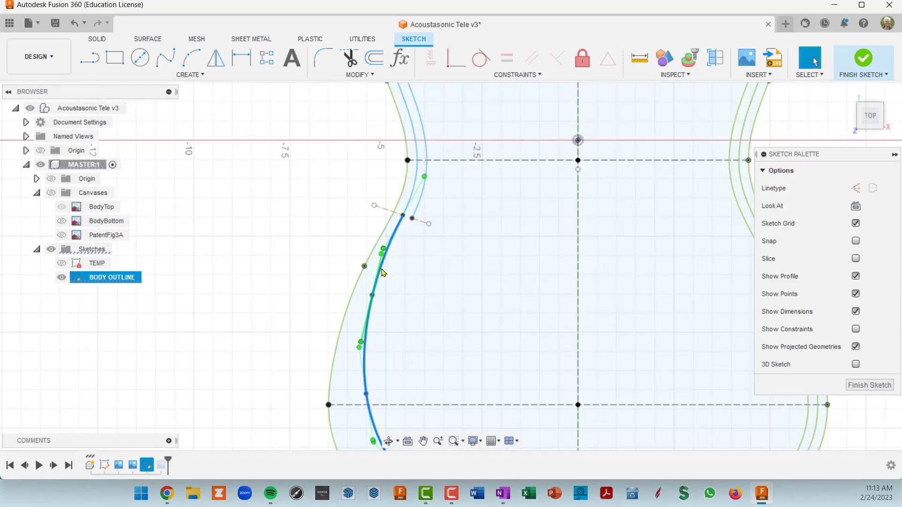
{"action": "scroll", "coordinate": [392, 254], "scroll_direction": "up", "scroll_amount": 4}
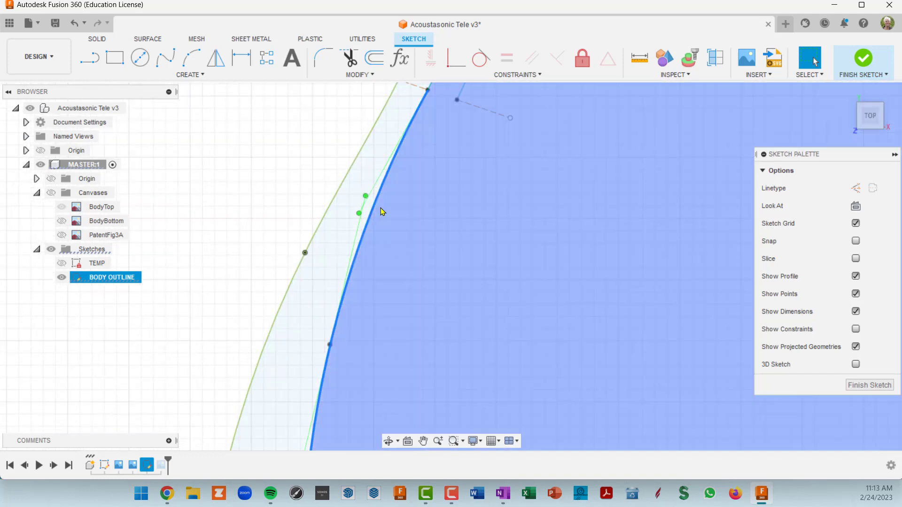
{"action": "scroll", "coordinate": [380, 203], "scroll_direction": "up", "scroll_amount": 2}
{"action": "left_click", "coordinate": [374, 207]}
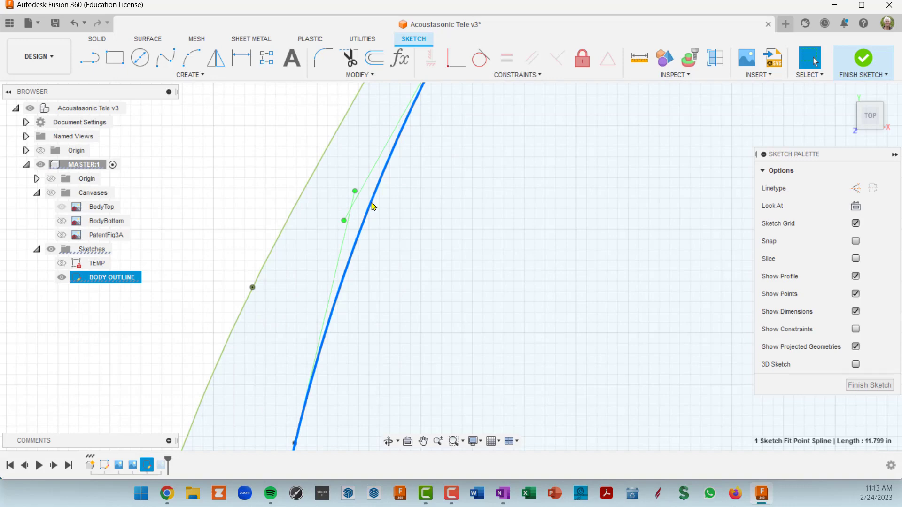
{"action": "scroll", "coordinate": [406, 220], "scroll_direction": "down", "scroll_amount": 2}
{"action": "scroll", "coordinate": [406, 220], "scroll_direction": "down", "scroll_amount": 3}
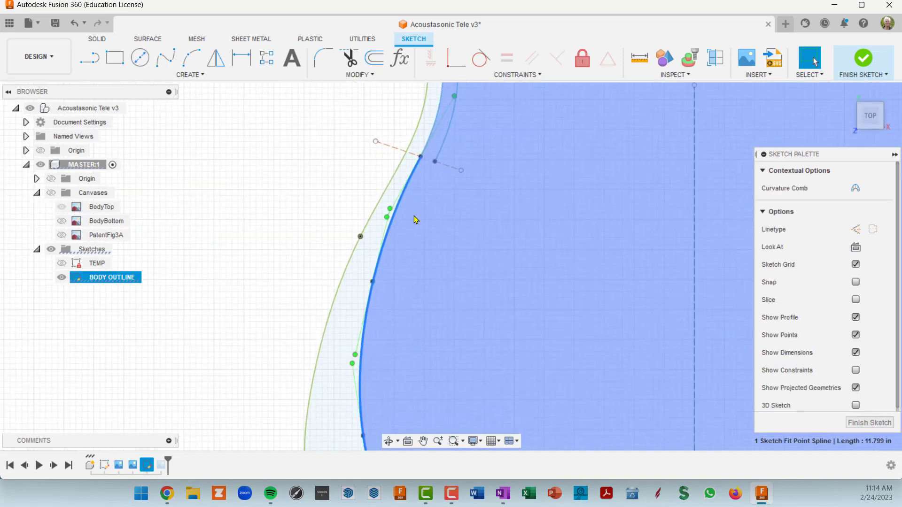
{"action": "middle_click_drag", "start_coordinate": [415, 218], "coordinate": [404, 312]}
{"action": "left_click", "coordinate": [480, 58]}
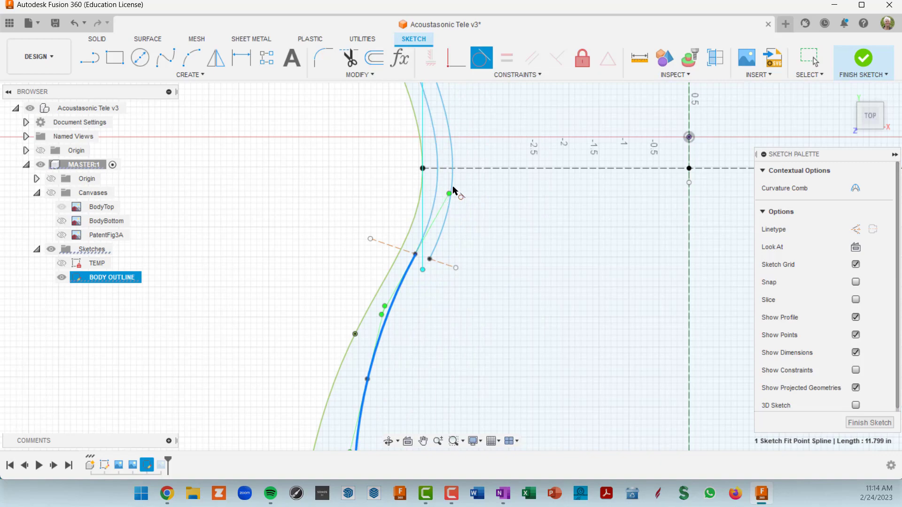
{"action": "scroll", "coordinate": [457, 194], "scroll_direction": "down", "scroll_amount": 5}
{"action": "scroll", "coordinate": [488, 244], "scroll_direction": "up", "scroll_amount": 6}
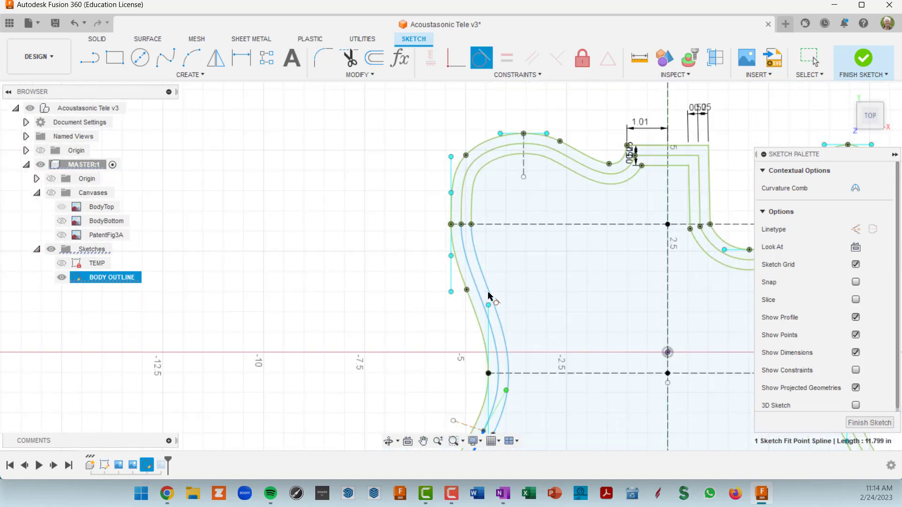
{"action": "scroll", "coordinate": [489, 292], "scroll_direction": "down", "scroll_amount": 4}
{"action": "mouse_move", "coordinate": [502, 269]}
{"action": "middle_mouse_down"}
{"action": "mouse_move", "coordinate": [480, 184]}
{"action": "mouse_move", "coordinate": [454, 147]}
{"action": "middle_mouse_up"}
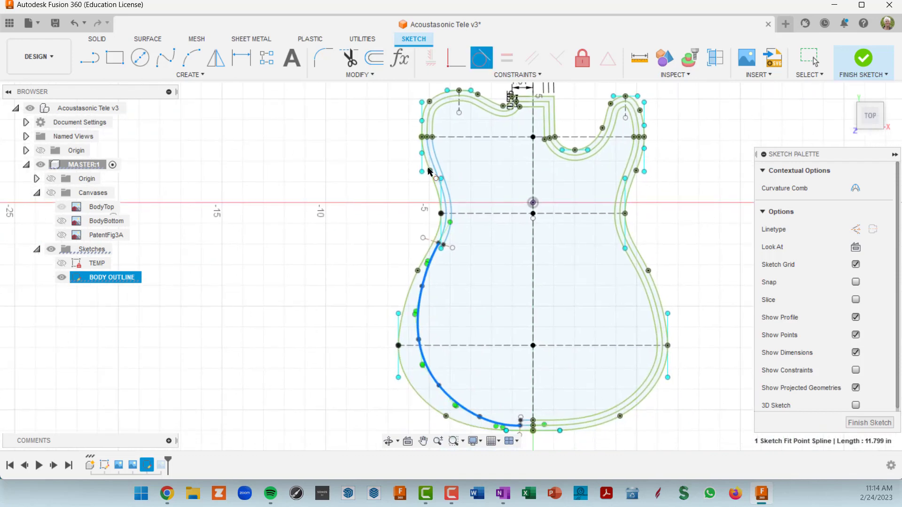
{"action": "key", "text": "Escape"}
- Fix the remaining left-side curves of the middle and innermost offset outlines, along with their short segments at the body's bottom
{"action": "scroll", "coordinate": [448, 225], "scroll_direction": "up", "scroll_amount": 4}
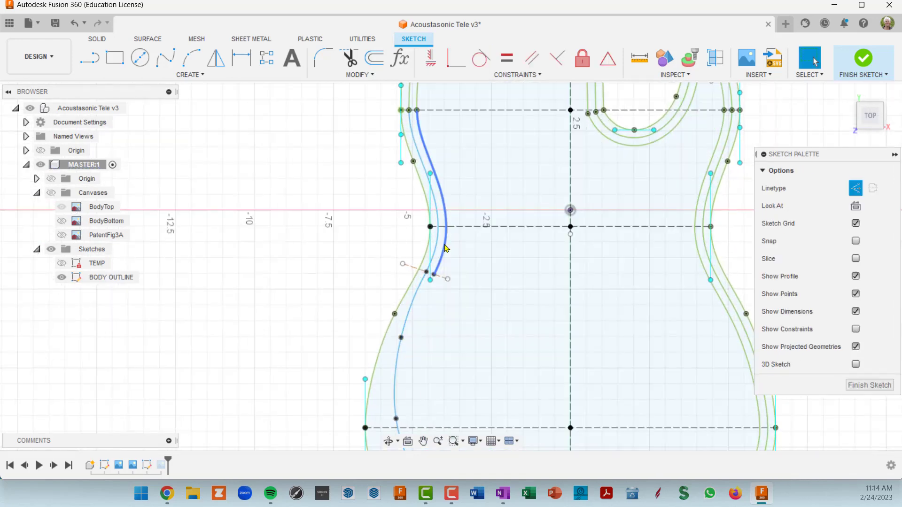
{"action": "scroll", "coordinate": [444, 248], "scroll_direction": "down", "scroll_amount": 3}
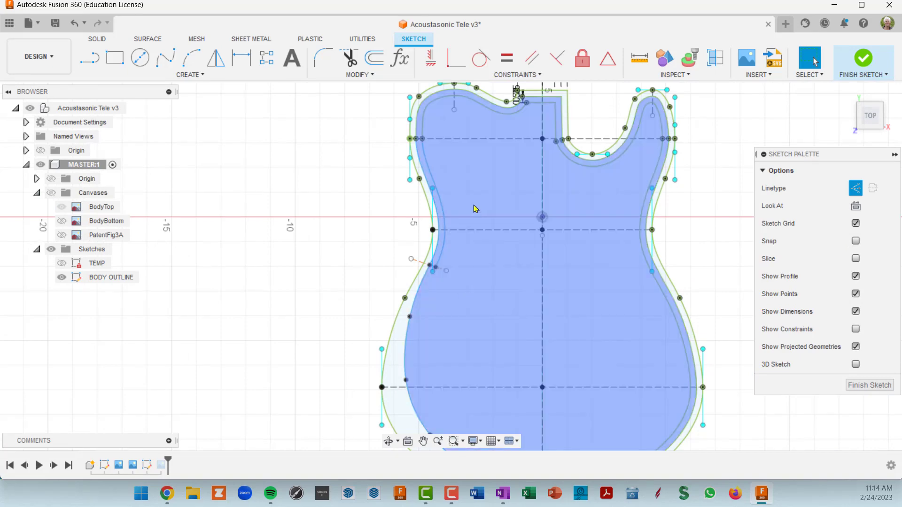
{"action": "mouse_move", "coordinate": [597, 263]}
{"action": "middle_mouse_down"}
{"action": "mouse_move", "coordinate": [589, 161]}
{"action": "mouse_move", "coordinate": [596, 264]}
{"action": "middle_mouse_up"}
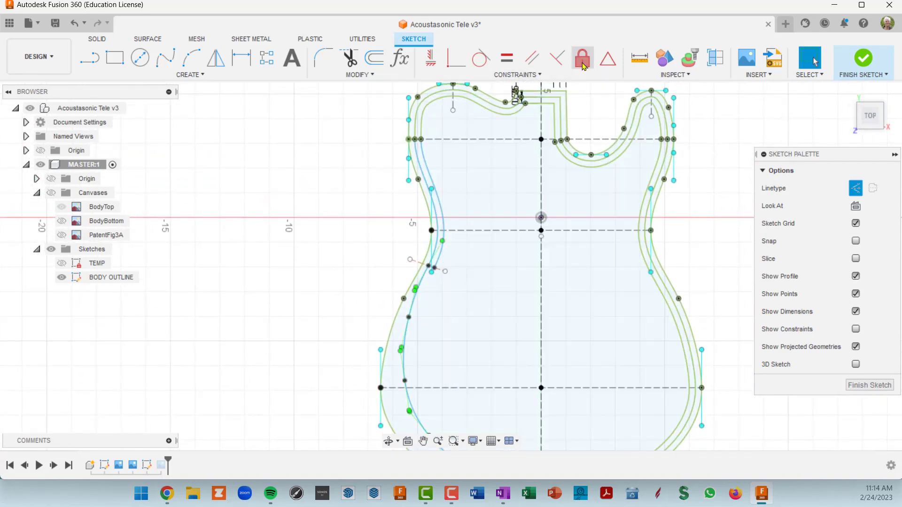
{"action": "left_click", "coordinate": [583, 60]}
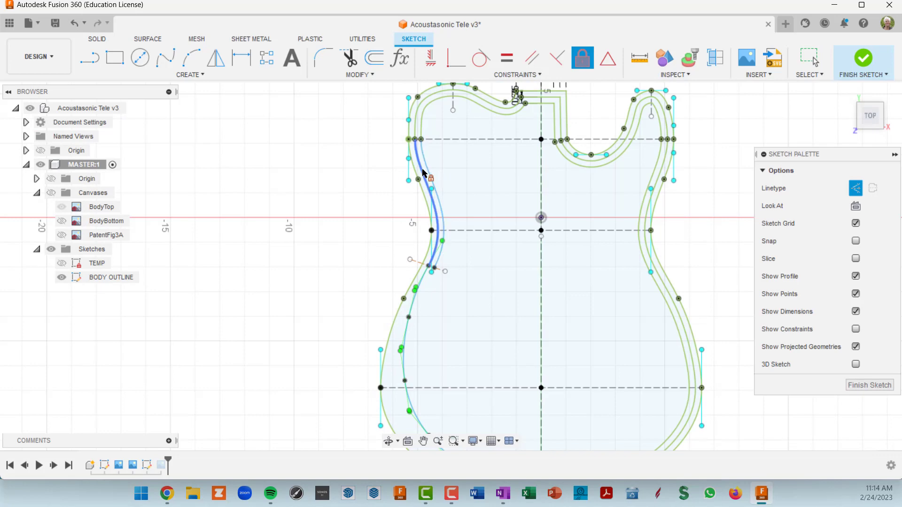
{"action": "scroll", "coordinate": [470, 303], "scroll_direction": "up", "scroll_amount": 3}
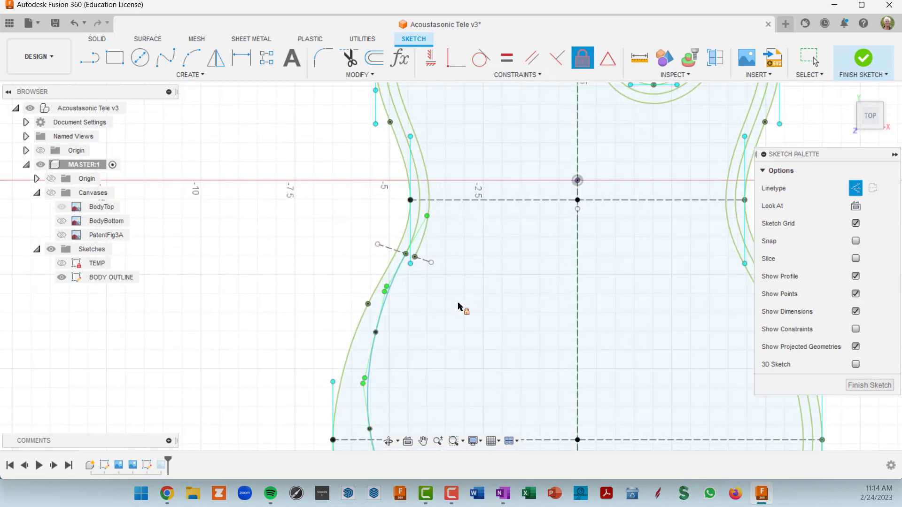
{"action": "middle_click_drag", "start_coordinate": [461, 309], "coordinate": [499, 96]}
{"action": "scroll", "coordinate": [613, 362], "scroll_direction": "up", "scroll_amount": 2}
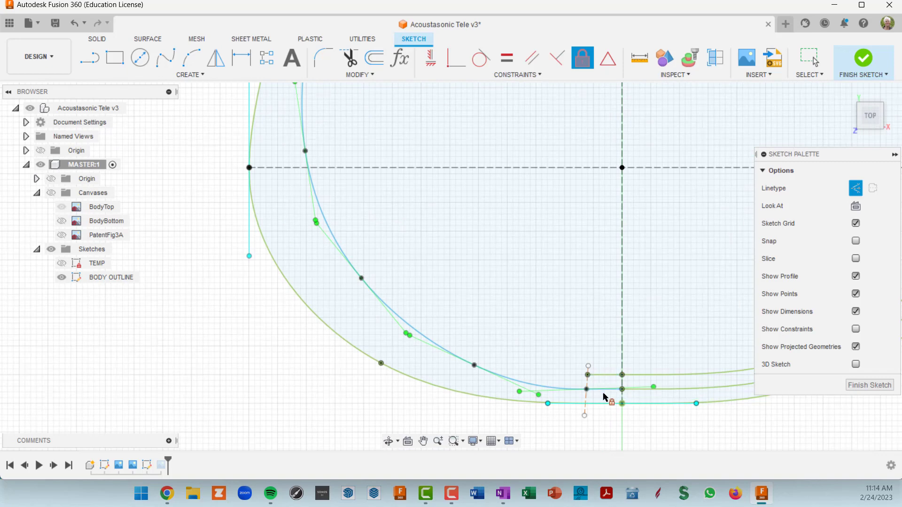
{"action": "scroll", "coordinate": [602, 391], "scroll_direction": "up", "scroll_amount": 2}
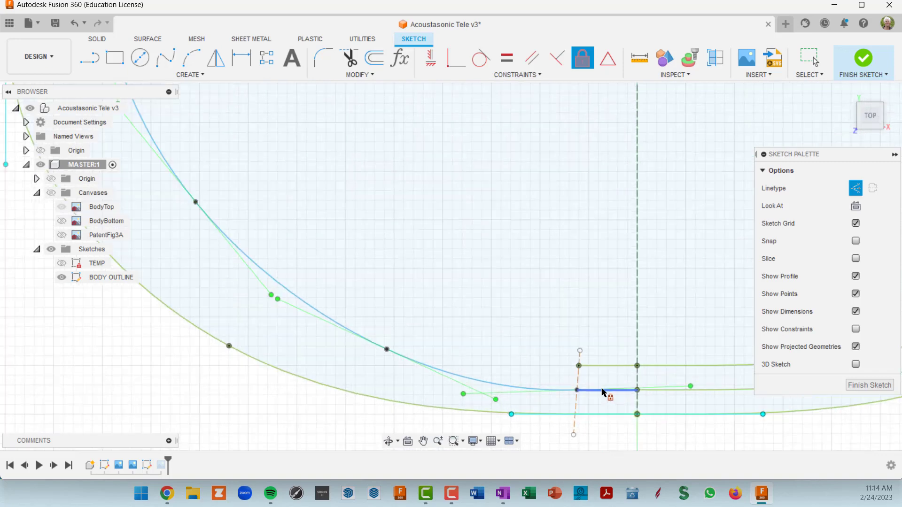
{"action": "scroll", "coordinate": [534, 286], "scroll_direction": "down", "scroll_amount": 3}
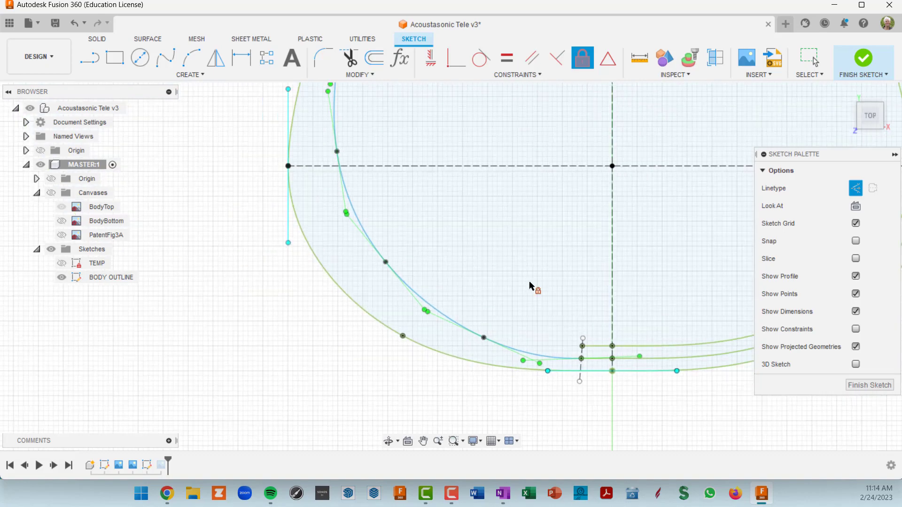
- Add a tangent constraint between the new spline and the middle offset outline where they meet at the waist
{"action": "scroll", "coordinate": [522, 287], "scroll_direction": "down", "scroll_amount": 3}
{"action": "scroll", "coordinate": [444, 247], "scroll_direction": "up", "scroll_amount": 5}
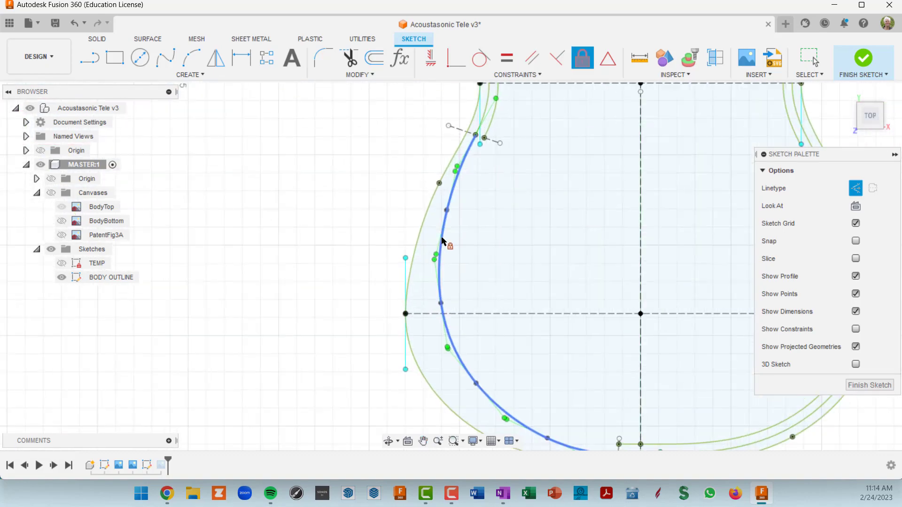
{"action": "scroll", "coordinate": [447, 278], "scroll_direction": "up", "scroll_amount": 2}
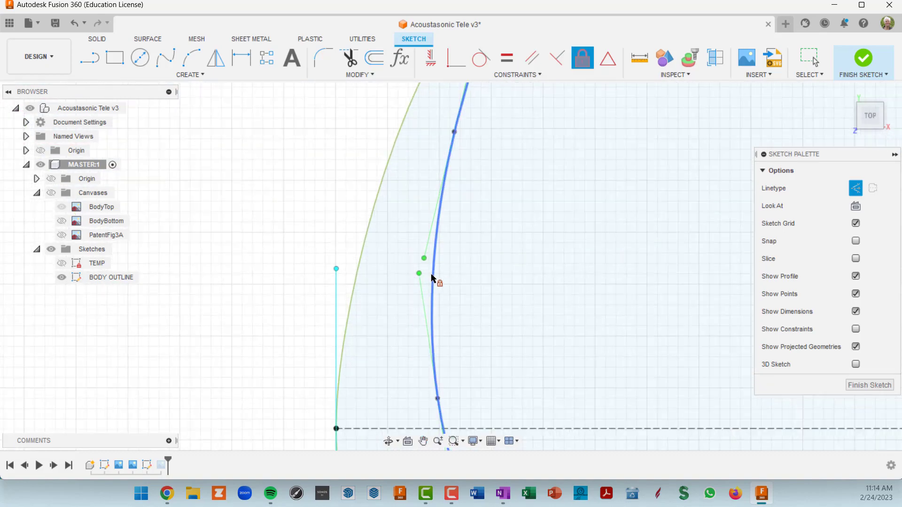
{"action": "scroll", "coordinate": [443, 277], "scroll_direction": "down", "scroll_amount": 2}
{"action": "scroll", "coordinate": [491, 255], "scroll_direction": "down", "scroll_amount": 2}
{"action": "scroll", "coordinate": [507, 232], "scroll_direction": "up", "scroll_amount": 3}
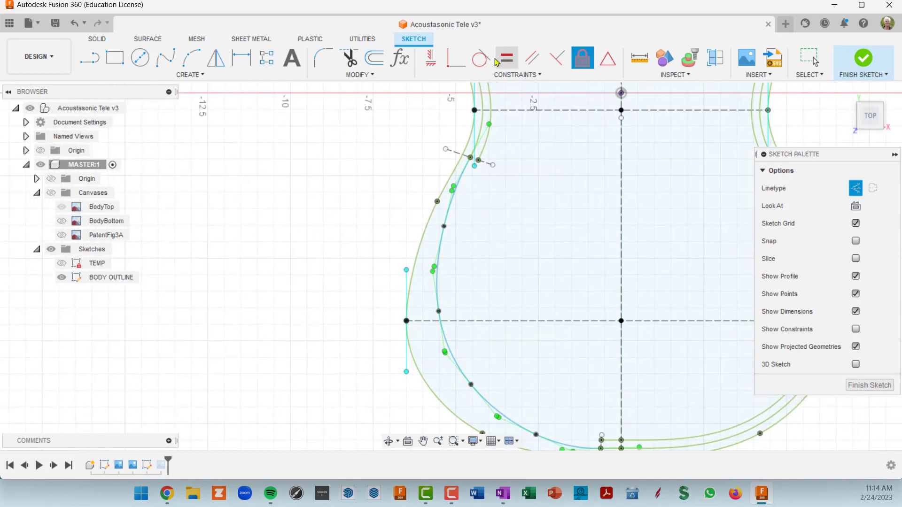
{"action": "left_click", "coordinate": [480, 58]}
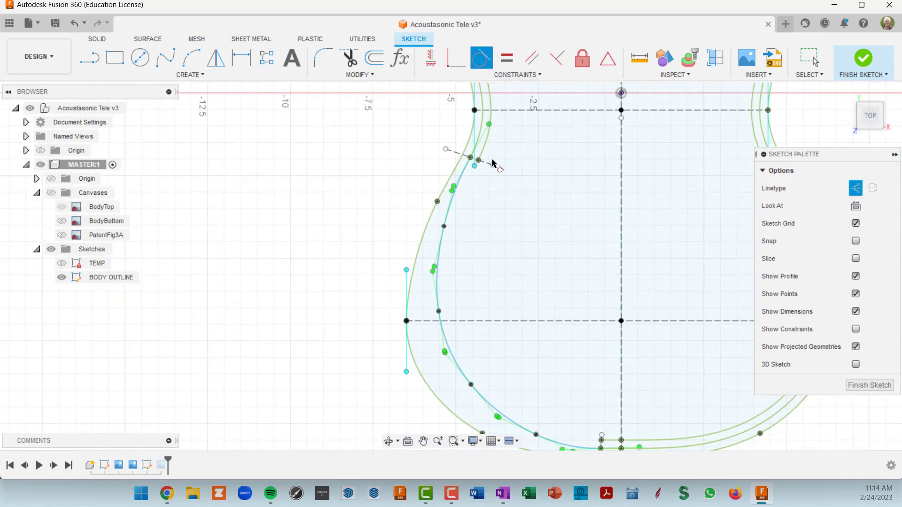
{"action": "scroll", "coordinate": [493, 207], "scroll_direction": "up", "scroll_amount": 5}
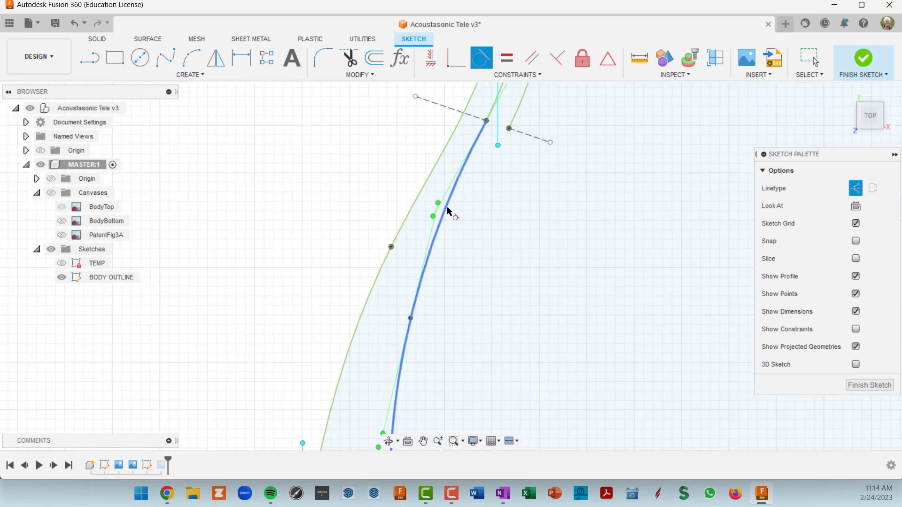
{"action": "left_click", "coordinate": [447, 209]}
{"action": "middle_click_drag", "start_coordinate": [470, 219], "coordinate": [458, 322]}
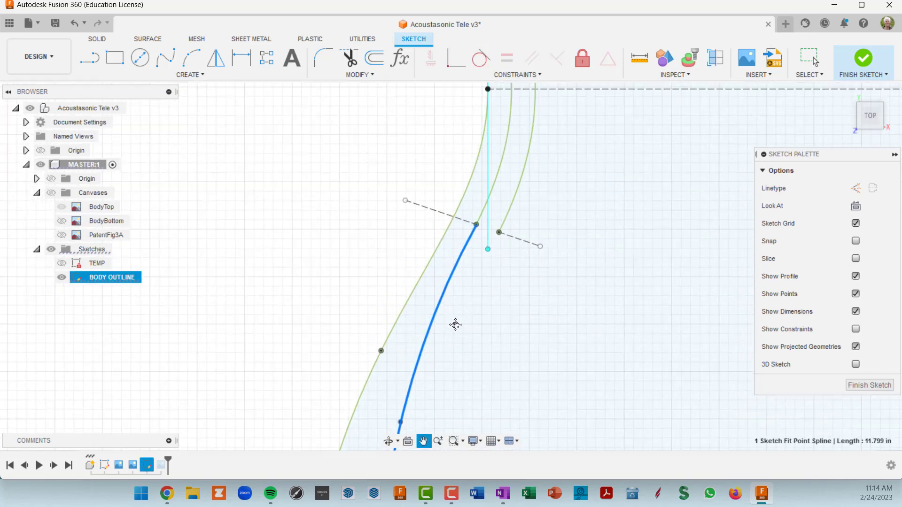
{"action": "left_click", "coordinate": [507, 155]}
- Make the spline's bottom end tangent to the short middle offset segment beside the body's centerline
{"action": "scroll", "coordinate": [554, 279], "scroll_direction": "down", "scroll_amount": 3}
{"action": "middle_click_drag", "start_coordinate": [550, 316], "coordinate": [500, 44]}
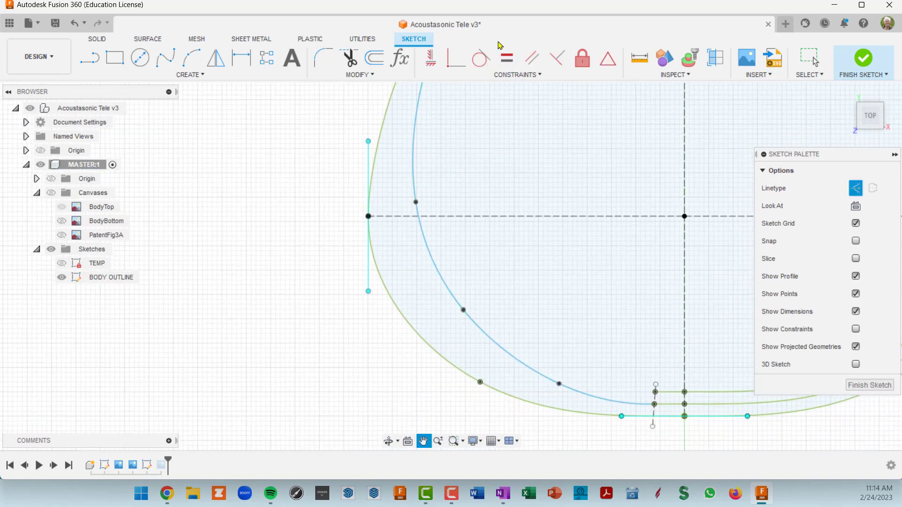
{"action": "middle_click_drag", "start_coordinate": [517, 216], "coordinate": [481, 89]}
{"action": "scroll", "coordinate": [619, 250], "scroll_direction": "up", "scroll_amount": 3}
{"action": "scroll", "coordinate": [582, 295], "scroll_direction": "up", "scroll_amount": 2}
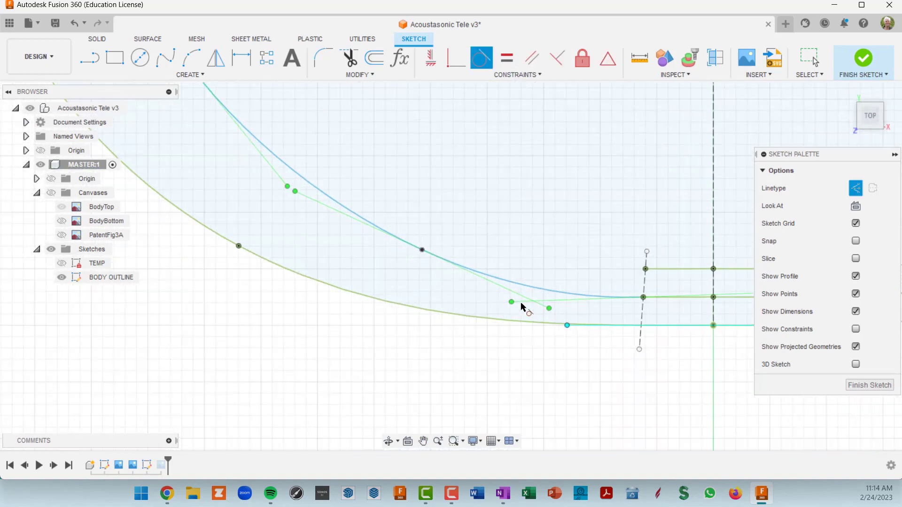
{"action": "left_click", "coordinate": [567, 294]}
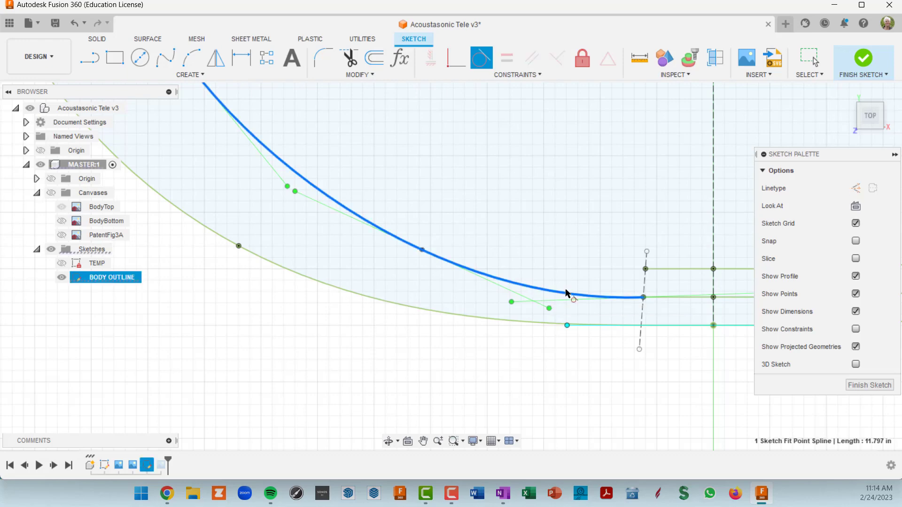
{"action": "left_click", "coordinate": [678, 300]}
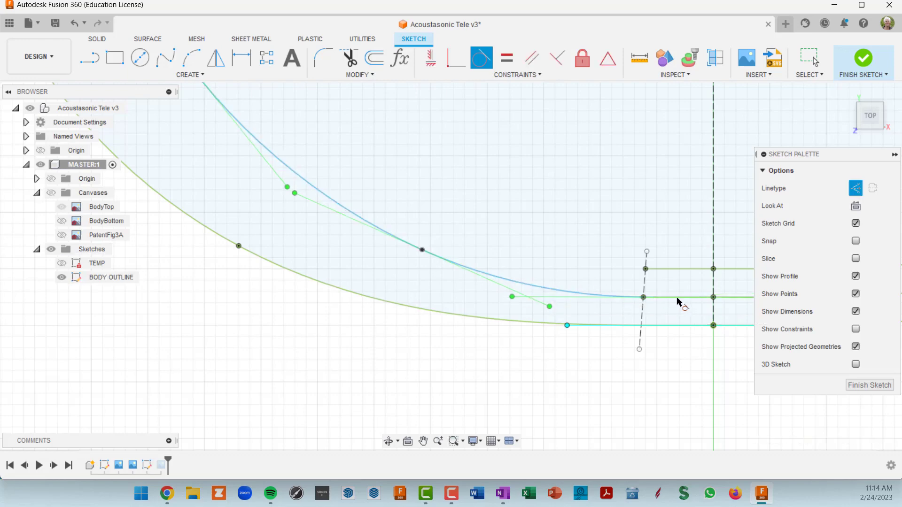
- Show the canvases and compare the tangent spline with the binding along the lower body
{"action": "scroll", "coordinate": [607, 245], "scroll_direction": "down", "scroll_amount": 3}
{"action": "scroll", "coordinate": [606, 244], "scroll_direction": "down", "scroll_amount": 5}
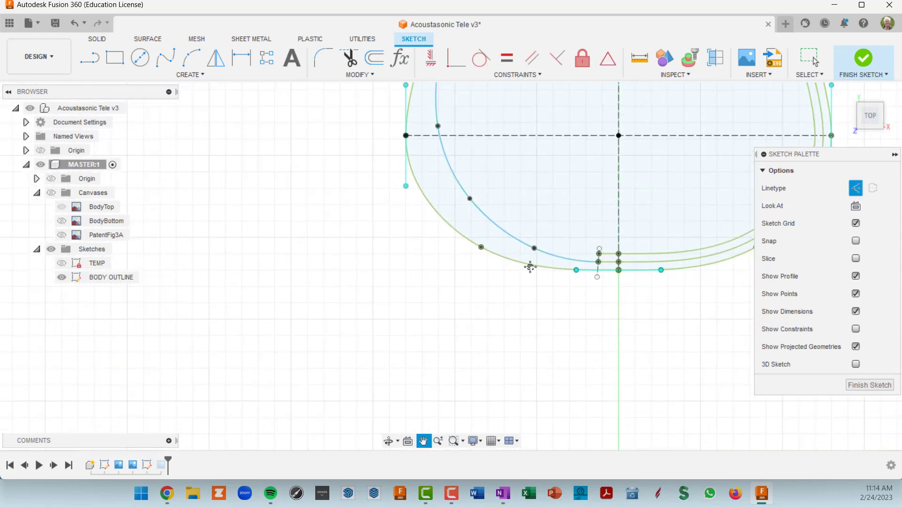
{"action": "scroll", "coordinate": [518, 298], "scroll_direction": "down", "scroll_amount": 2}
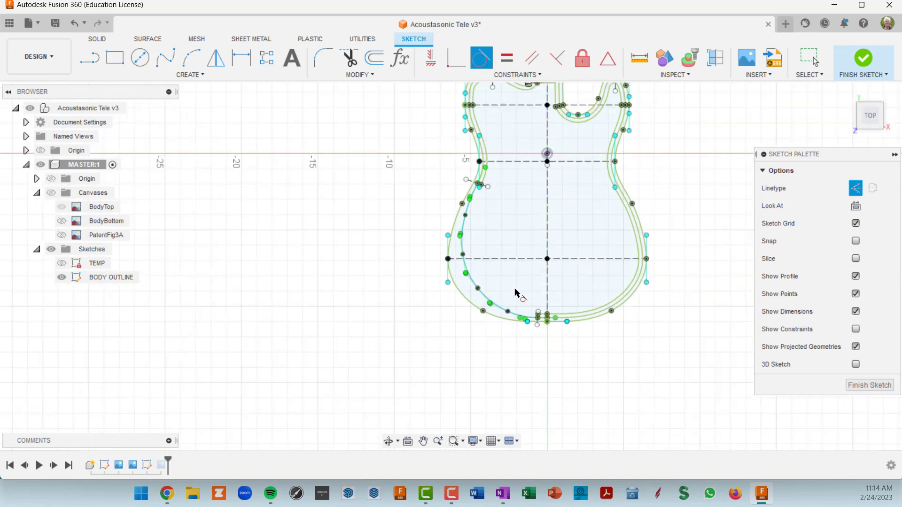
{"action": "left_click", "coordinate": [50, 196]}
{"action": "scroll", "coordinate": [447, 298], "scroll_direction": "up", "scroll_amount": 6}
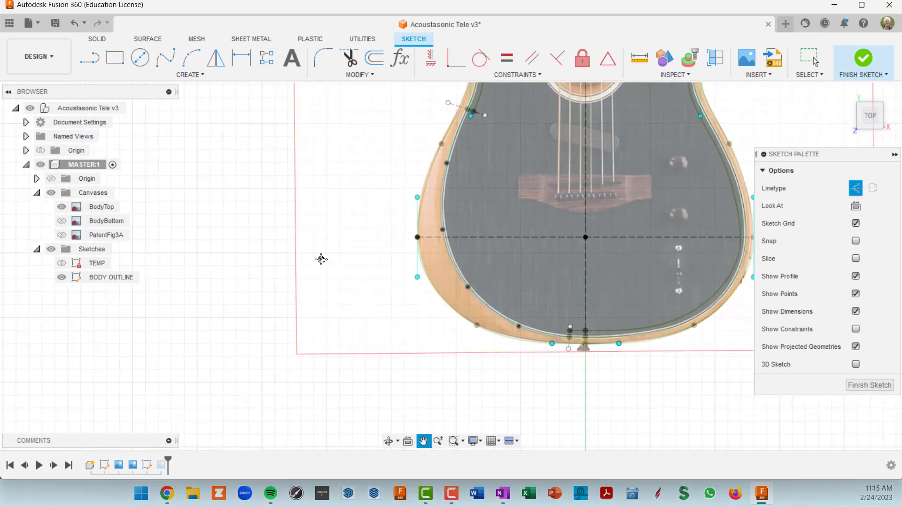
{"action": "scroll", "coordinate": [490, 338], "scroll_direction": "up", "scroll_amount": 3}
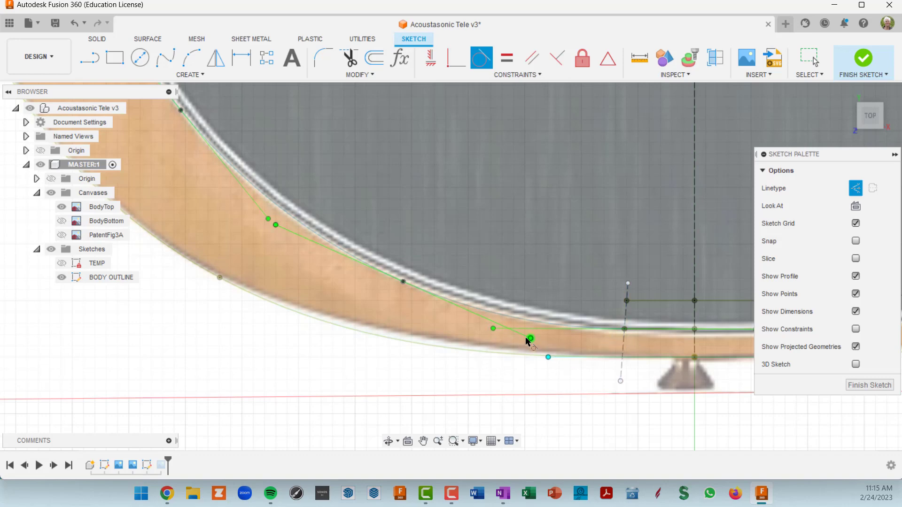
- Select the spline and examine its path and tangent handles against the binding from the body's bottom to its widest line
{"action": "key", "text": "Escape"}
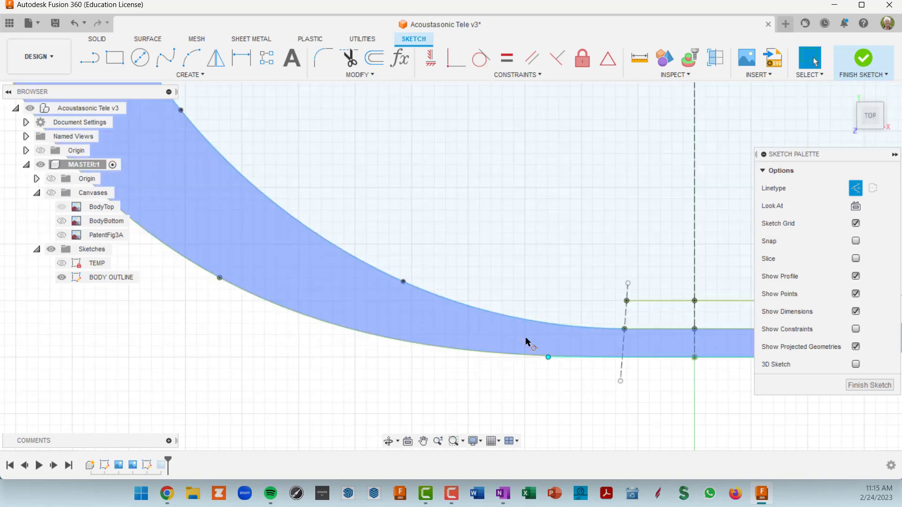
{"action": "left_click", "coordinate": [488, 316]}
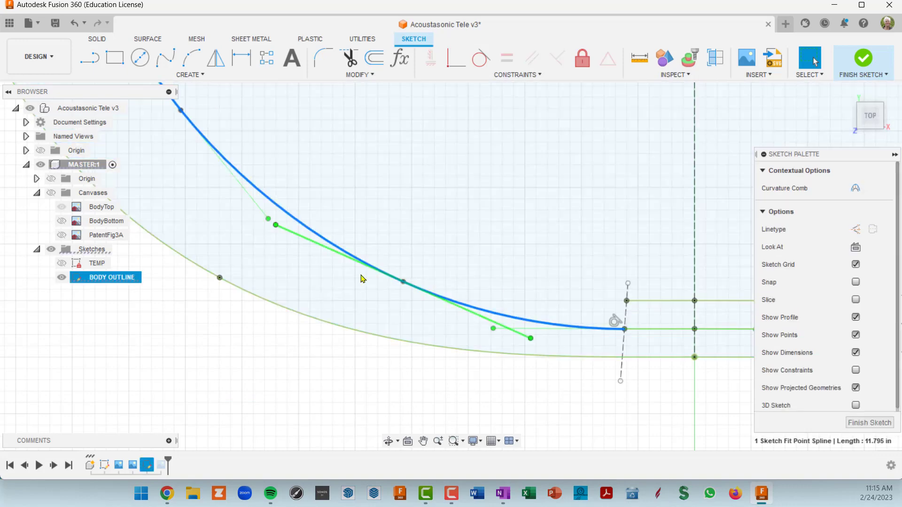
{"action": "left_click", "coordinate": [51, 192]}
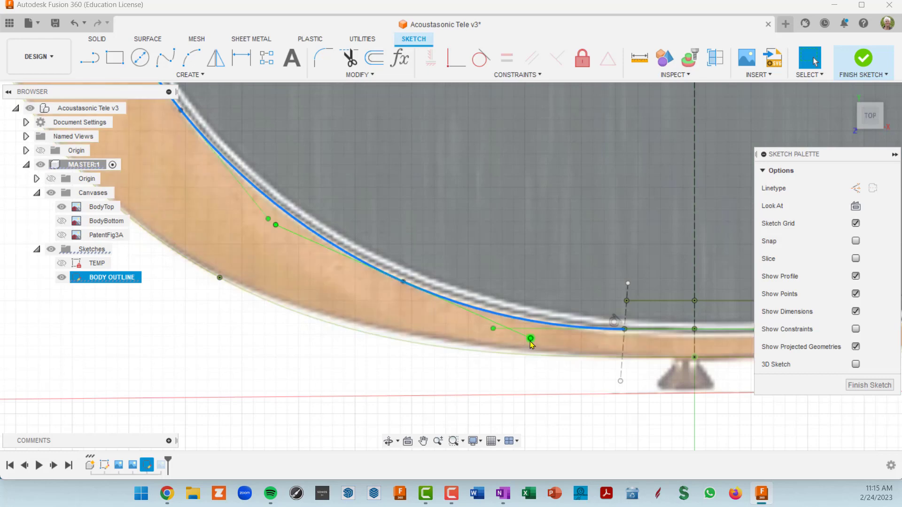
{"action": "scroll", "coordinate": [454, 315], "scroll_direction": "down", "scroll_amount": 5}
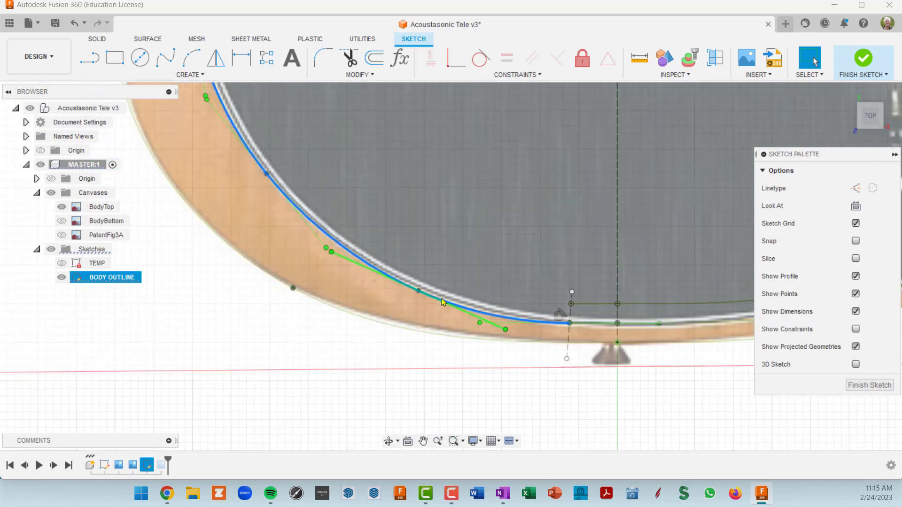
{"action": "mouse_move", "coordinate": [442, 285]}
{"action": "middle_mouse_down"}
{"action": "mouse_move", "coordinate": [496, 350]}
{"action": "mouse_move", "coordinate": [494, 332]}
{"action": "middle_mouse_up"}
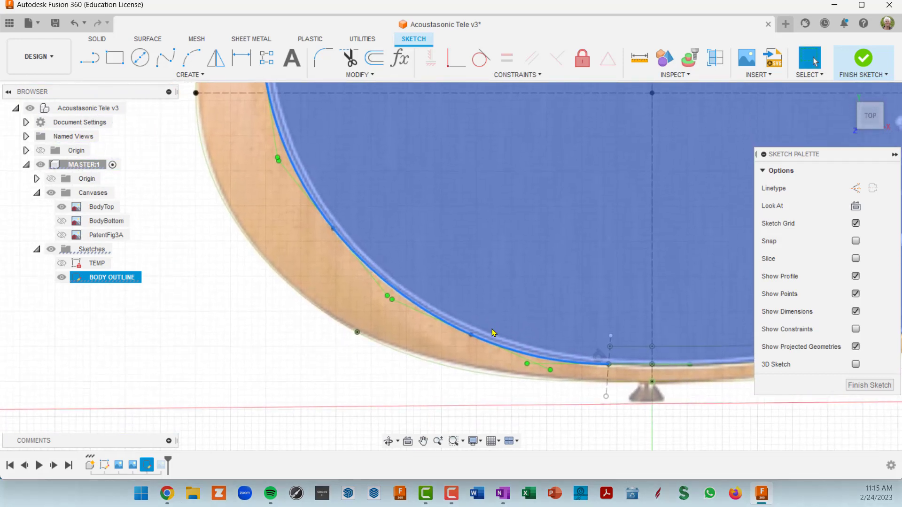
{"action": "middle_click_drag", "start_coordinate": [384, 225], "coordinate": [486, 393]}
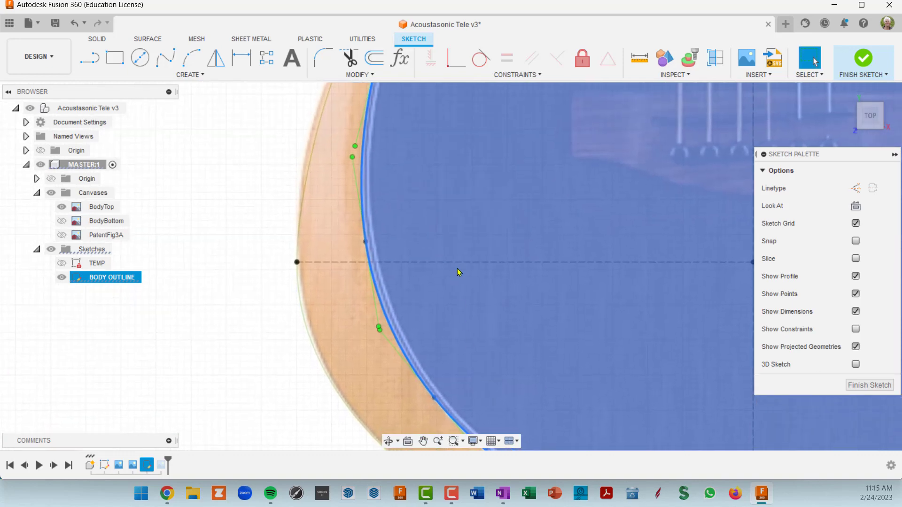
{"action": "scroll", "coordinate": [454, 271], "scroll_direction": "down", "scroll_amount": 3}
{"action": "scroll", "coordinate": [573, 390], "scroll_direction": "up", "scroll_amount": 5}
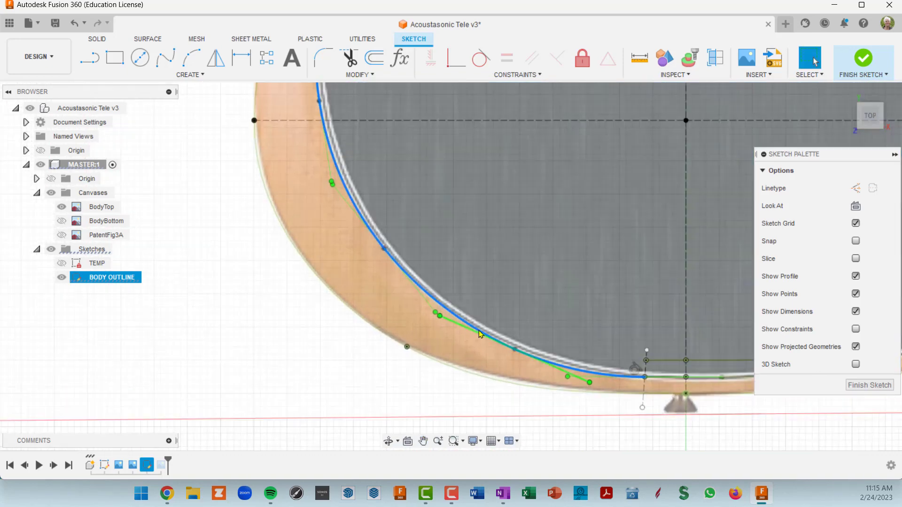
{"action": "scroll", "coordinate": [585, 388], "scroll_direction": "up", "scroll_amount": 3}
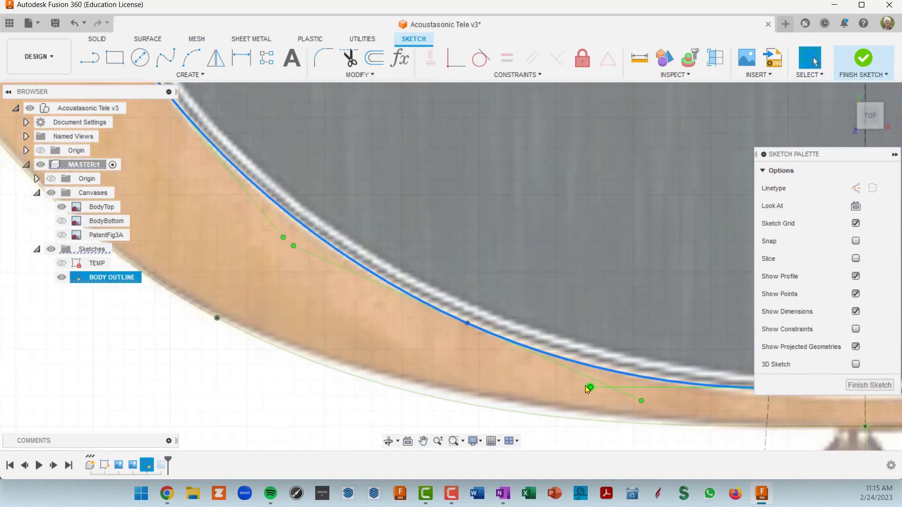
- Shorten the spline's tangent handle at the lowest binding point so the curve follows the binding's outer edge
{"action": "left_click", "coordinate": [581, 375]}
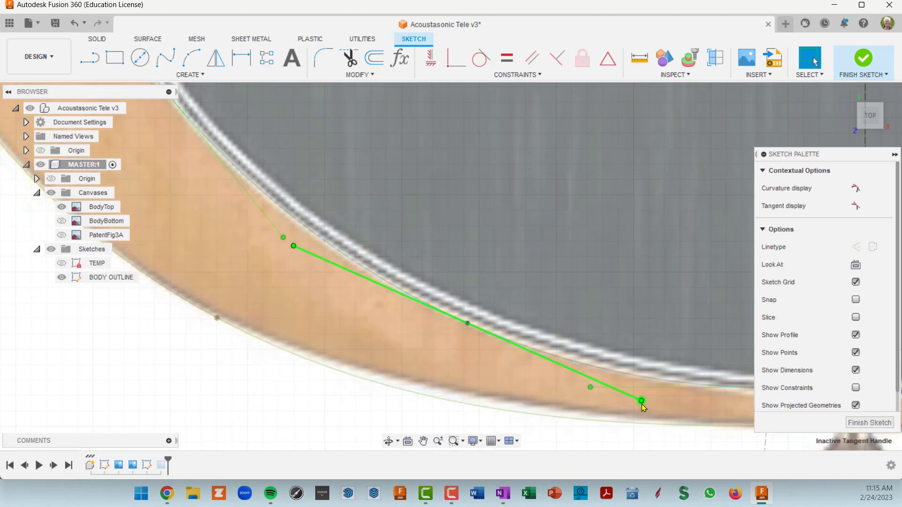
{"action": "left_click_drag", "start_coordinate": [642, 398], "coordinate": [602, 386]}
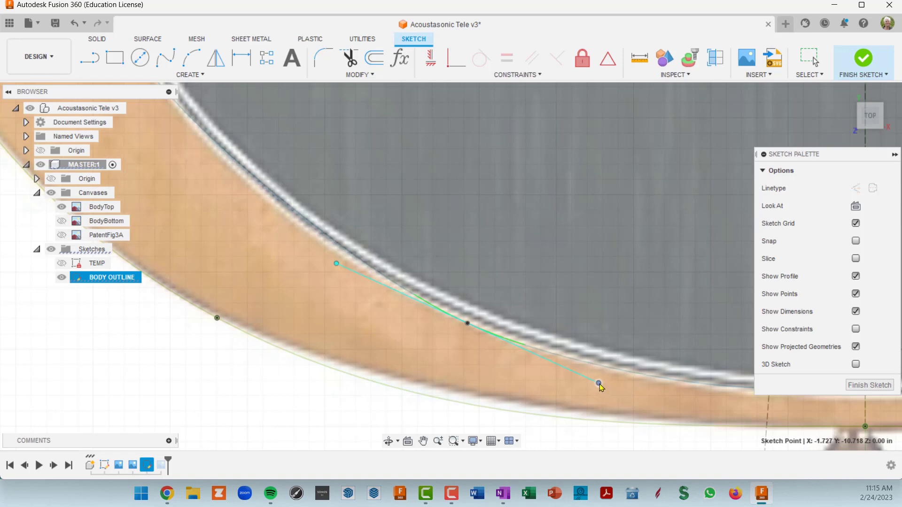
{"action": "middle_click_drag", "start_coordinate": [610, 379], "coordinate": [492, 317]}
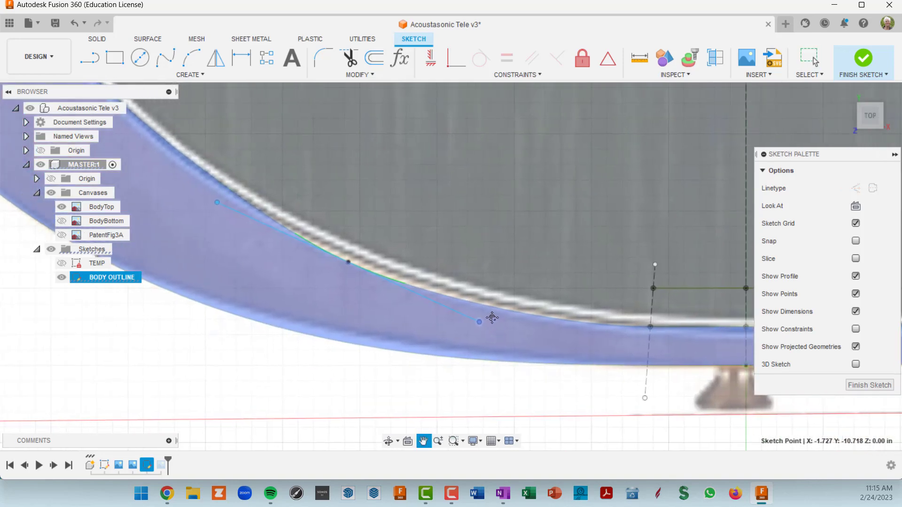
{"action": "scroll", "coordinate": [505, 324], "scroll_direction": "down", "scroll_amount": 2}
{"action": "scroll", "coordinate": [510, 322], "scroll_direction": "down", "scroll_amount": 2}
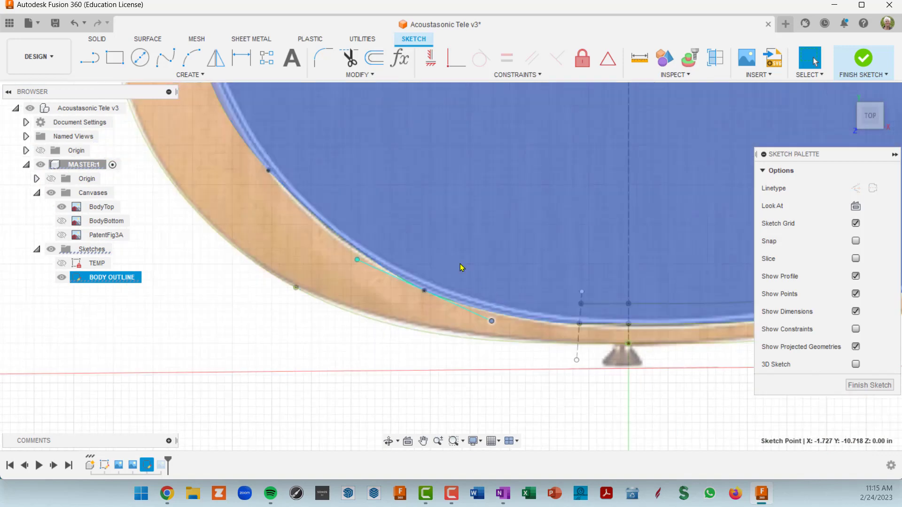
- Shorten the tangent handle at the second-lowest binding point to fit the spline to the binding's curve
{"action": "middle_click_drag", "start_coordinate": [461, 266], "coordinate": [617, 371]}
{"action": "scroll", "coordinate": [358, 233], "scroll_direction": "up", "scroll_amount": 3}
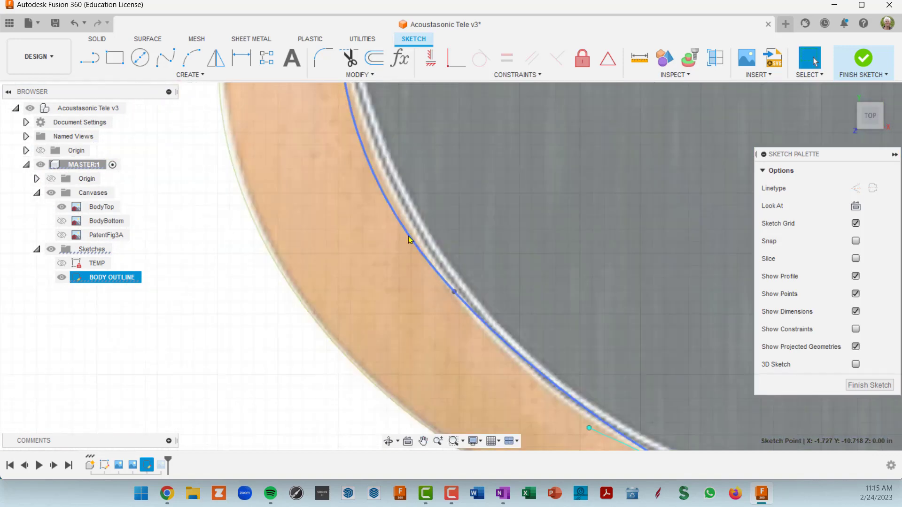
{"action": "left_click", "coordinate": [409, 236]}
{"action": "middle_click_drag", "start_coordinate": [395, 224], "coordinate": [405, 241]}
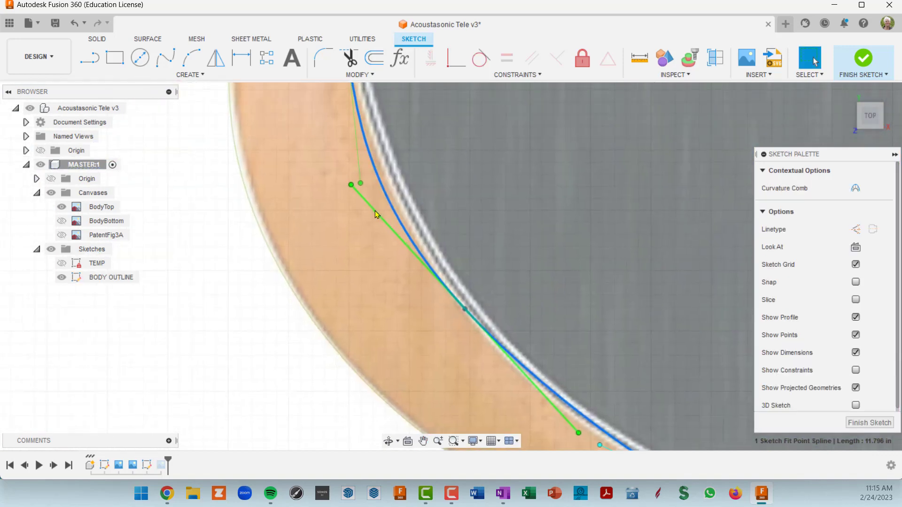
{"action": "left_click_drag", "start_coordinate": [351, 185], "coordinate": [376, 211]}
- Adjust the tangent handle at the fit point just above the body's widest line, shortening it to follow the binding
{"action": "middle_click_drag", "start_coordinate": [440, 148], "coordinate": [423, 220]}
{"action": "scroll", "coordinate": [425, 218], "scroll_direction": "up", "scroll_amount": 2}
{"action": "scroll", "coordinate": [427, 213], "scroll_direction": "down", "scroll_amount": 2}
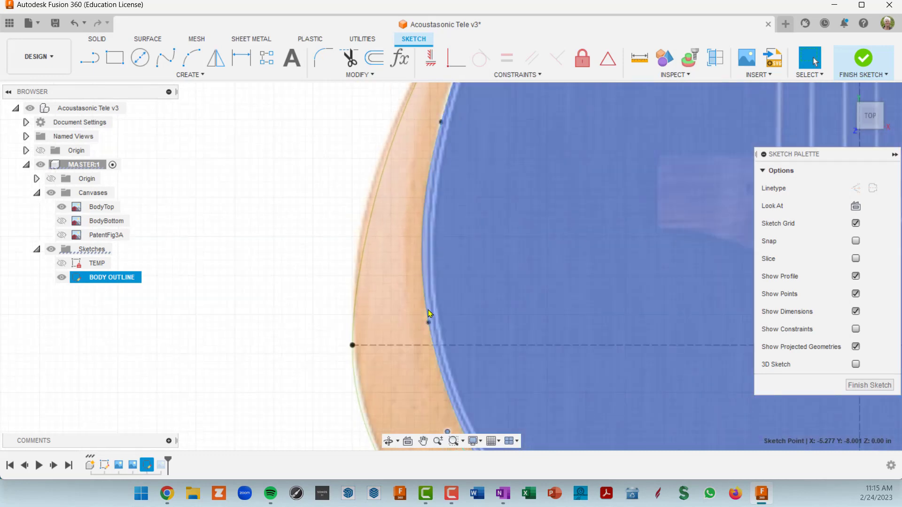
{"action": "left_click", "coordinate": [430, 337]}
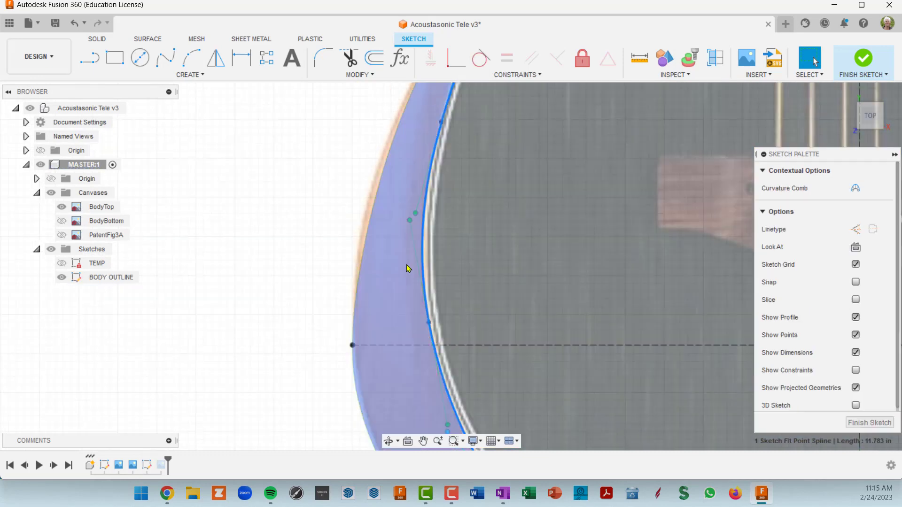
{"action": "left_click", "coordinate": [411, 226]}
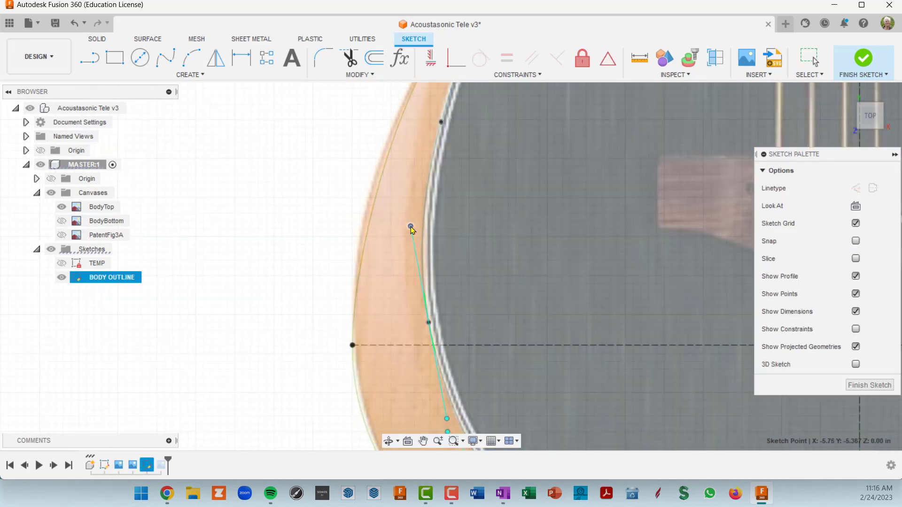
{"action": "left_click_drag", "start_coordinate": [411, 226], "coordinate": [415, 235]}
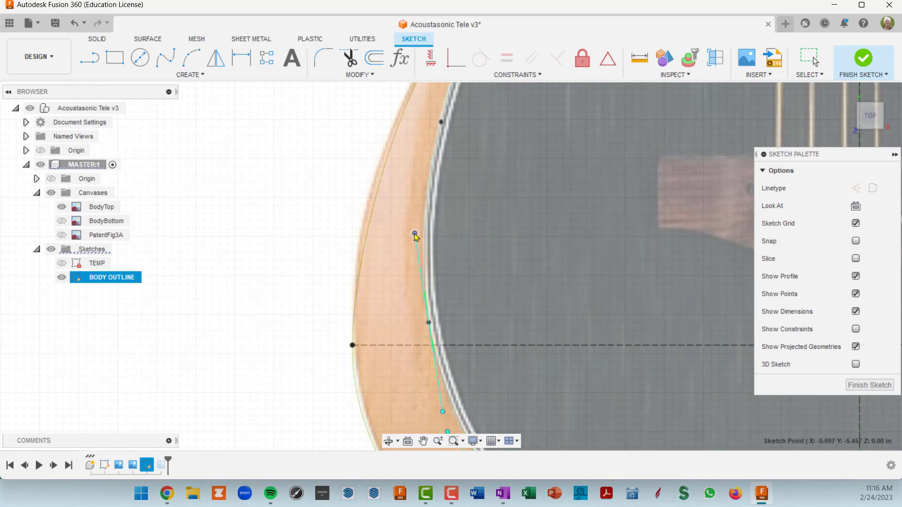
- Slightly lengthen and rotate the tangent handle at the spline's lowest intermediate fit point so the curve follows the binding
{"action": "scroll", "coordinate": [451, 235], "scroll_direction": "down", "scroll_amount": 5}
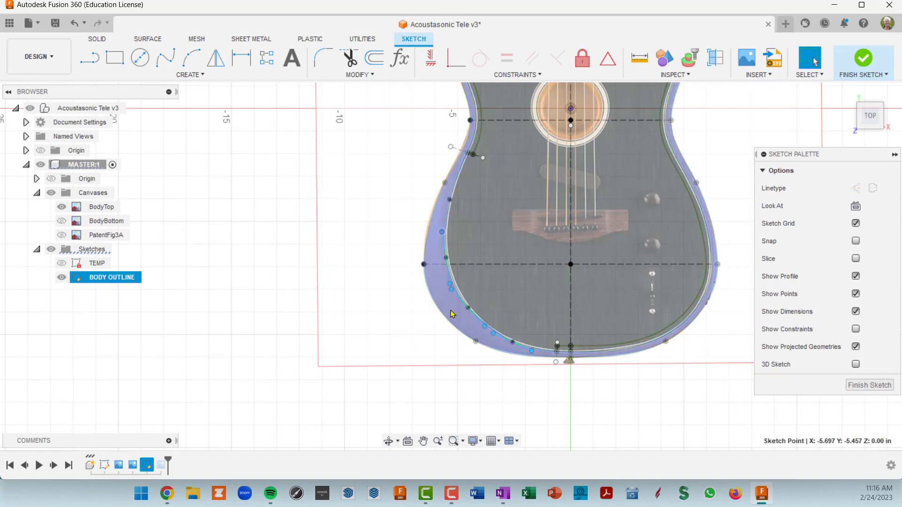
{"action": "scroll", "coordinate": [455, 309], "scroll_direction": "up", "scroll_amount": 3}
{"action": "scroll", "coordinate": [463, 297], "scroll_direction": "up", "scroll_amount": 4}
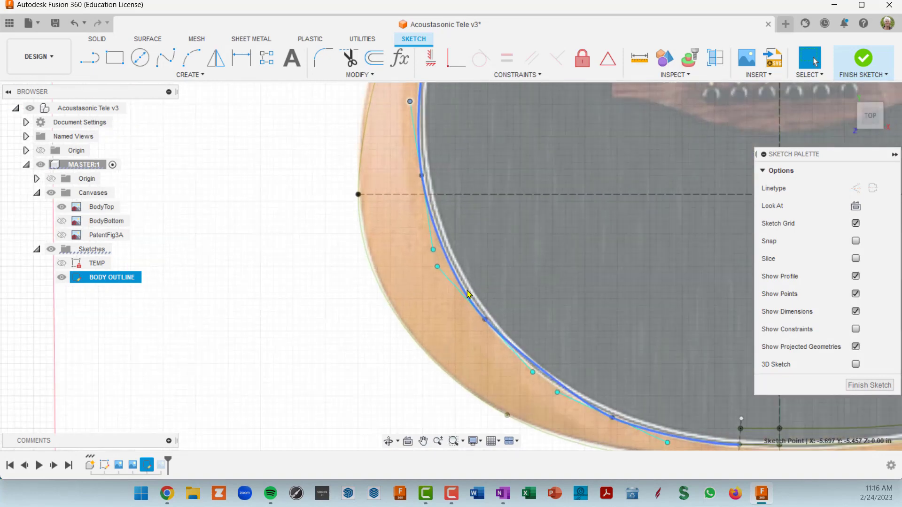
{"action": "left_click", "coordinate": [467, 299]}
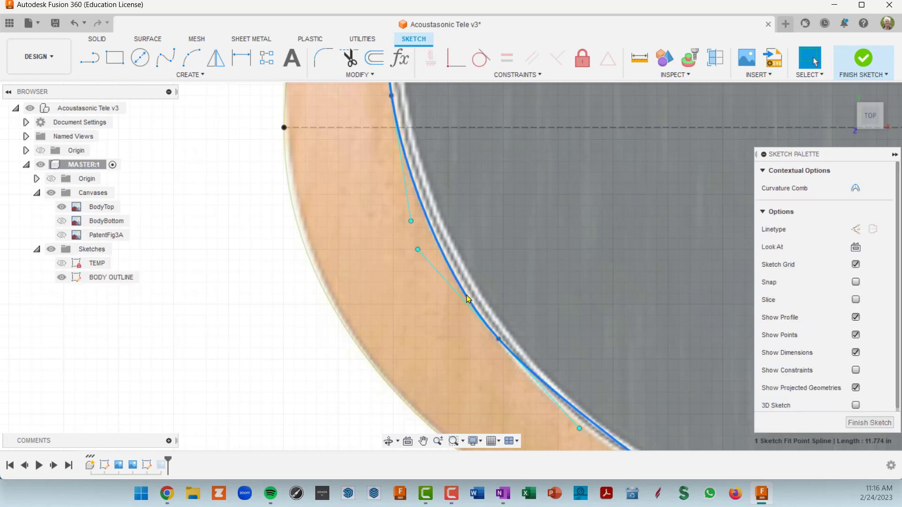
{"action": "scroll", "coordinate": [467, 300], "scroll_direction": "down", "scroll_amount": 3}
{"action": "scroll", "coordinate": [584, 387], "scroll_direction": "up", "scroll_amount": 3}
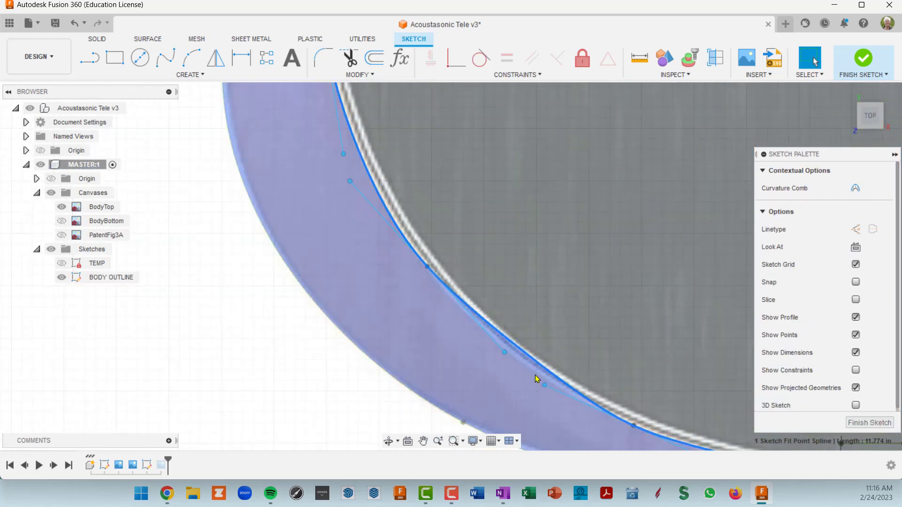
{"action": "scroll", "coordinate": [535, 376], "scroll_direction": "down", "scroll_amount": 3}
{"action": "middle_click_drag", "start_coordinate": [554, 344], "coordinate": [535, 265]}
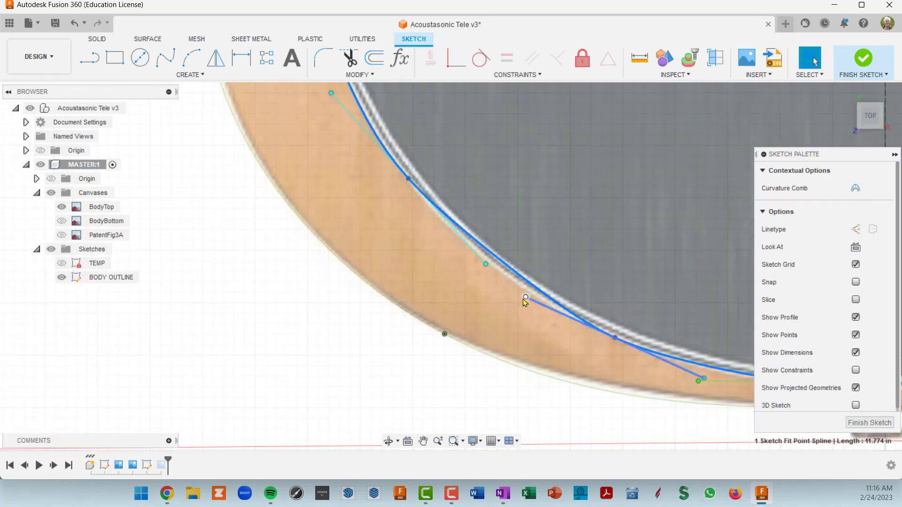
{"action": "mouse_move", "coordinate": [525, 299]}
{"action": "left_mouse_down"}
{"action": "mouse_move", "coordinate": [514, 289]}
{"action": "mouse_move", "coordinate": [513, 298]}
{"action": "left_mouse_up"}
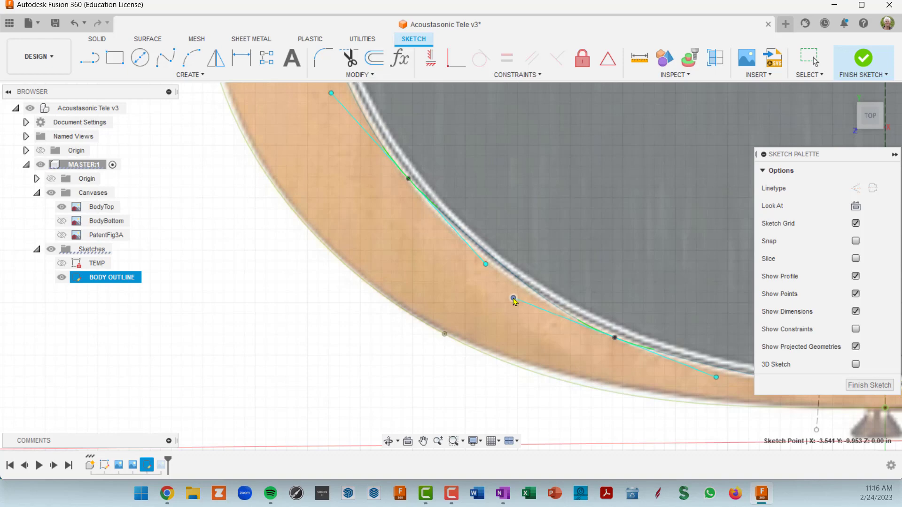
{"action": "middle_click_drag", "start_coordinate": [532, 303], "coordinate": [373, 265]}
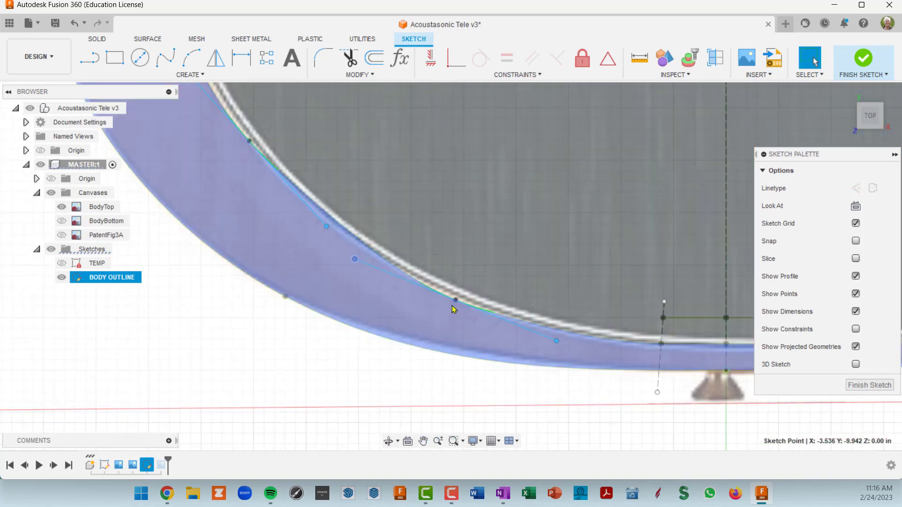
{"action": "scroll", "coordinate": [611, 338], "scroll_direction": "down", "scroll_amount": 3}
{"action": "middle_click_drag", "start_coordinate": [443, 243], "coordinate": [473, 350]}
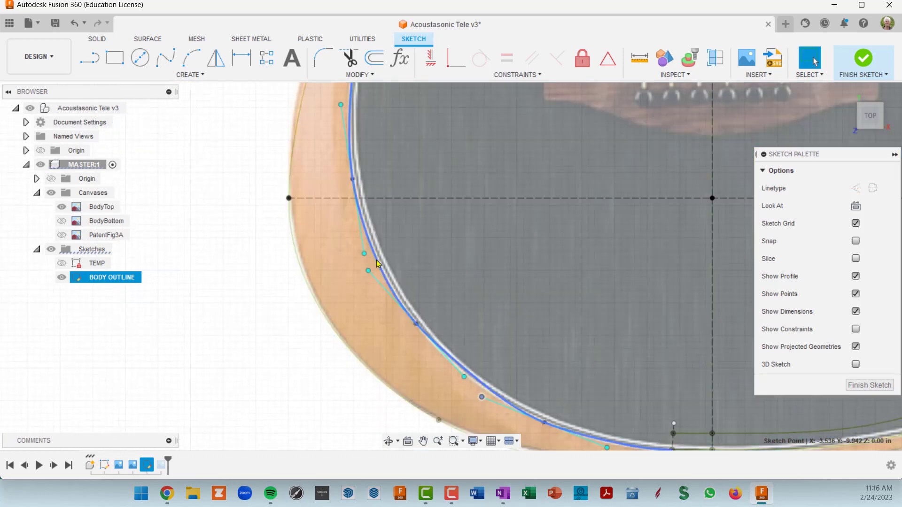
- Hide all the canvases and check the spline's shape from the waist to the body's bottom
{"action": "scroll", "coordinate": [550, 262], "scroll_direction": "down", "scroll_amount": 5}
{"action": "middle_click_drag", "start_coordinate": [544, 258], "coordinate": [396, 276]}
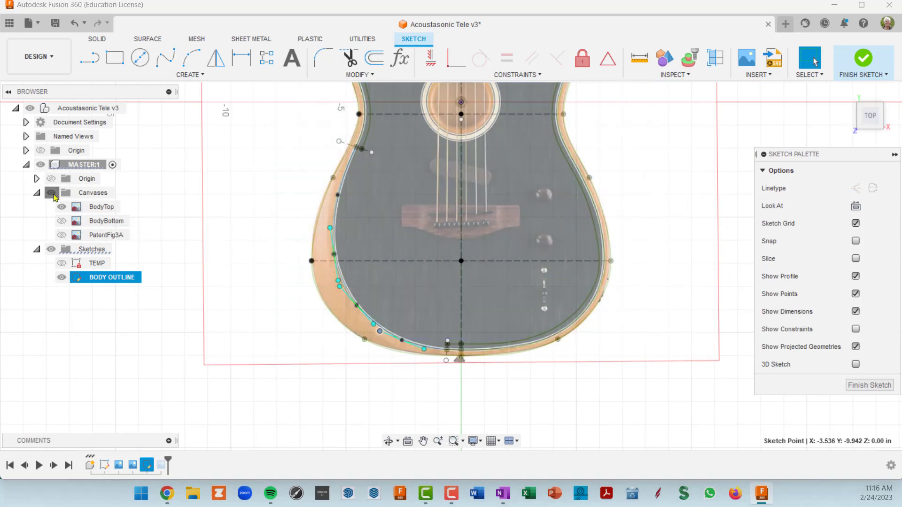
{"action": "left_click", "coordinate": [53, 193]}
{"action": "scroll", "coordinate": [366, 314], "scroll_direction": "up", "scroll_amount": 3}
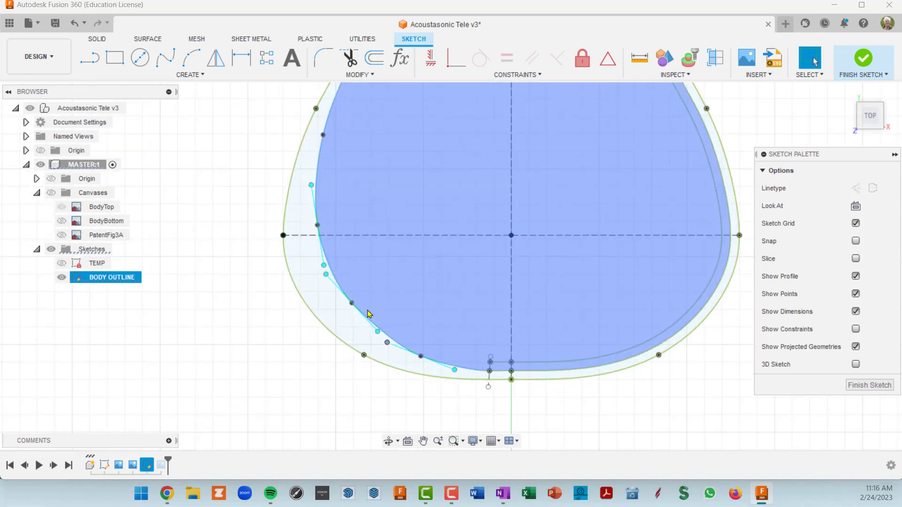
{"action": "scroll", "coordinate": [370, 314], "scroll_direction": "up", "scroll_amount": 2}
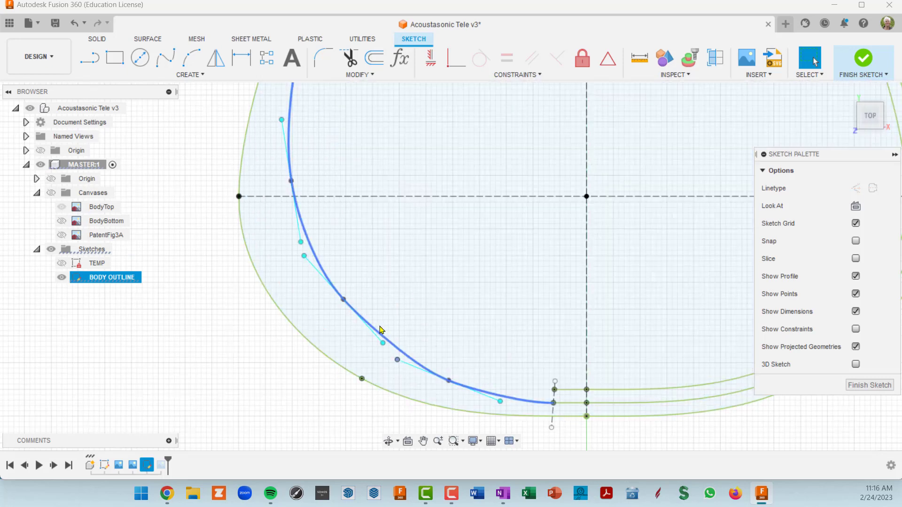
{"action": "scroll", "coordinate": [512, 381], "scroll_direction": "down", "scroll_amount": 3}
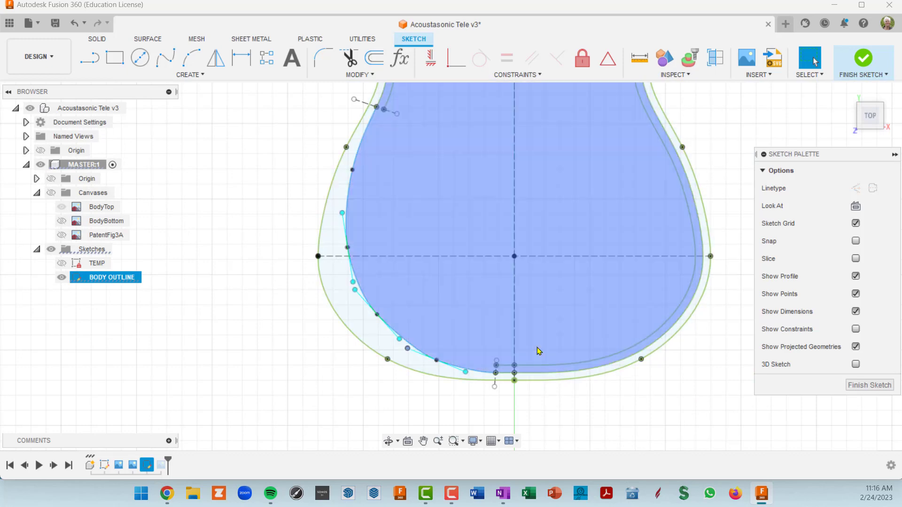
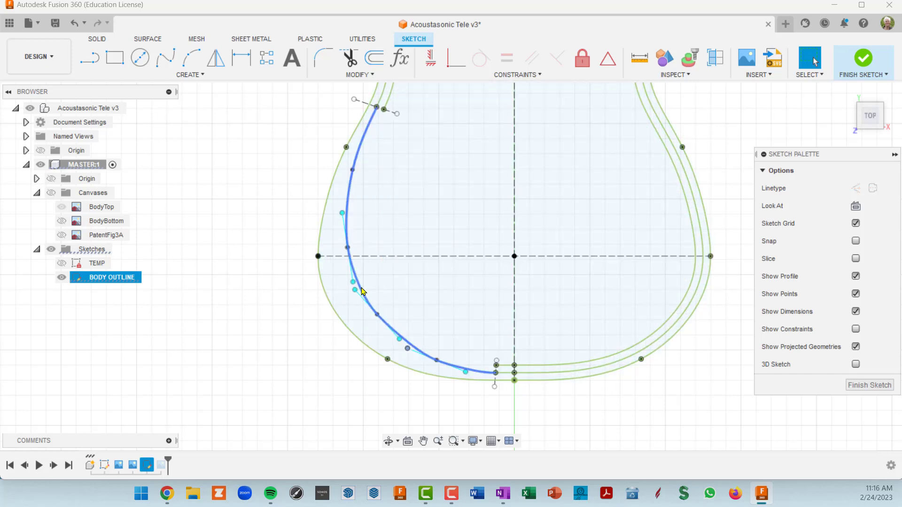
- Apply a Fix constraint to the lower-left spline to lock its shape
{"action": "left_click", "coordinate": [362, 292]}
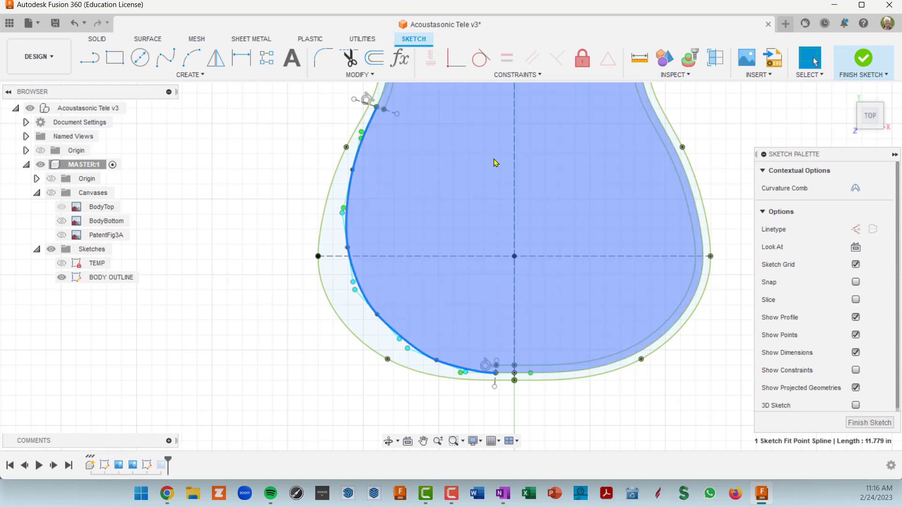
{"action": "left_click", "coordinate": [583, 61]}
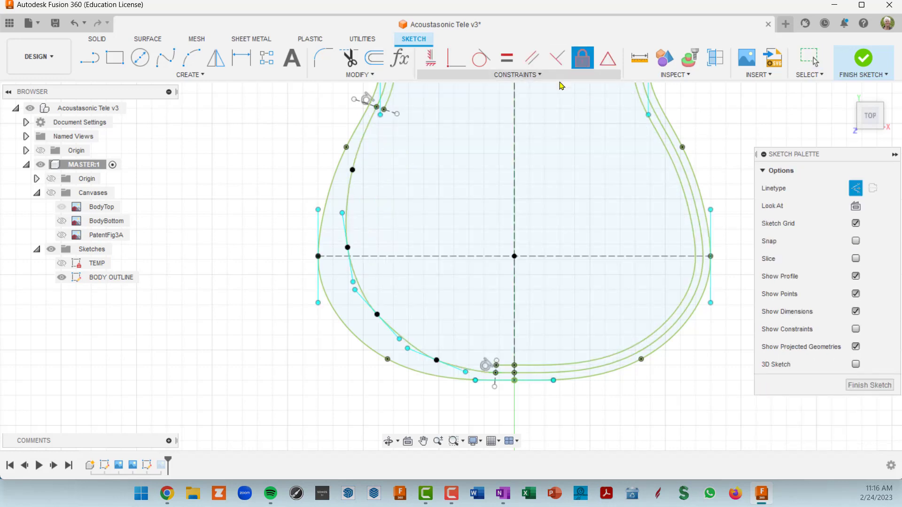
{"action": "scroll", "coordinate": [509, 320], "scroll_direction": "down", "scroll_amount": 1}
{"action": "scroll", "coordinate": [507, 315], "scroll_direction": "down", "scroll_amount": 2}
{"action": "mouse_move", "coordinate": [524, 206]}
{"action": "middle_mouse_down"}
{"action": "mouse_move", "coordinate": [558, 351]}
{"action": "mouse_move", "coordinate": [545, 203]}
{"action": "mouse_move", "coordinate": [553, 188]}
{"action": "middle_mouse_up"}
{"action": "scroll", "coordinate": [516, 240], "scroll_direction": "up", "scroll_amount": 2}
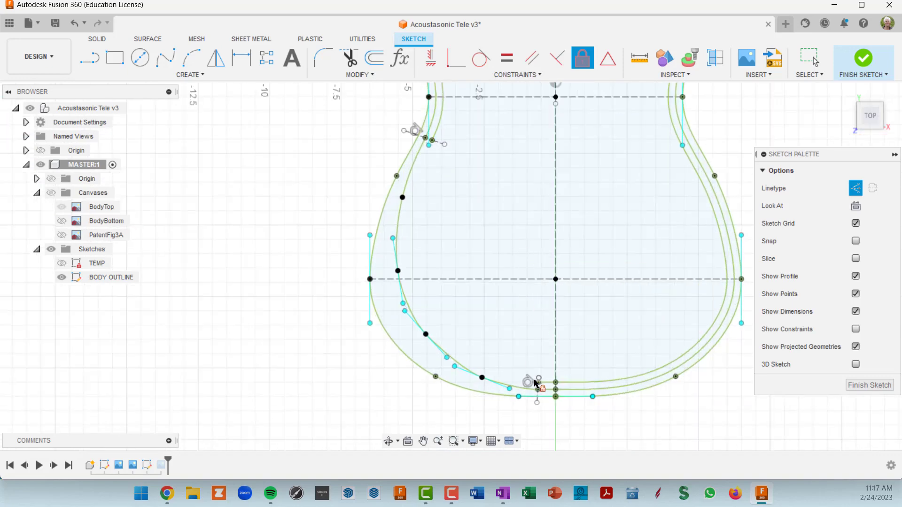
{"action": "scroll", "coordinate": [534, 380], "scroll_direction": "up", "scroll_amount": 2}
{"action": "scroll", "coordinate": [546, 354], "scroll_direction": "down", "scroll_amount": 1}
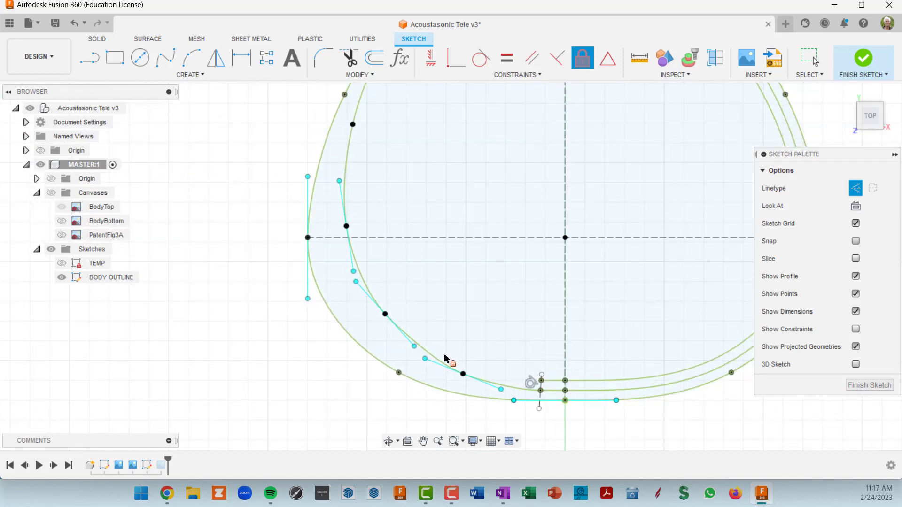
{"action": "key", "text": "Escape"}
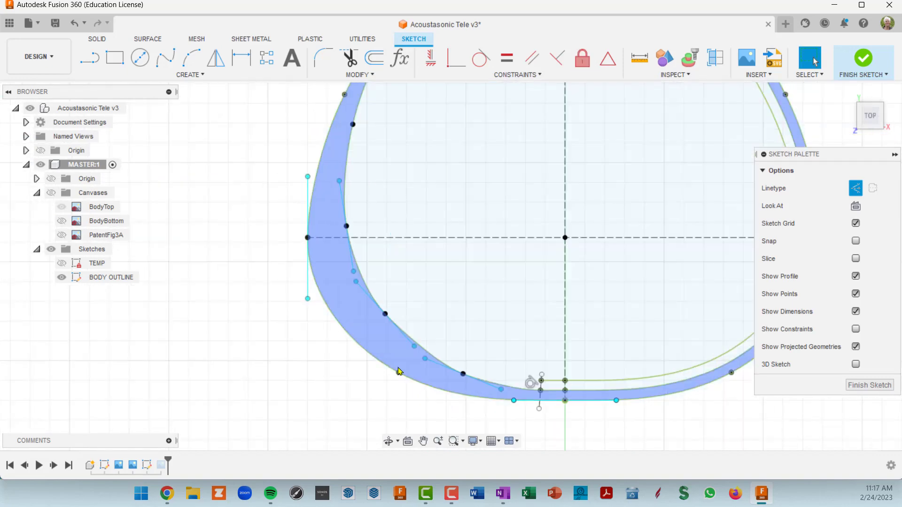
- Offset the fixed spline inward by -topLedgeWid as a regular curve, with the construction linetype turned off
{"action": "left_click", "coordinate": [427, 356]}
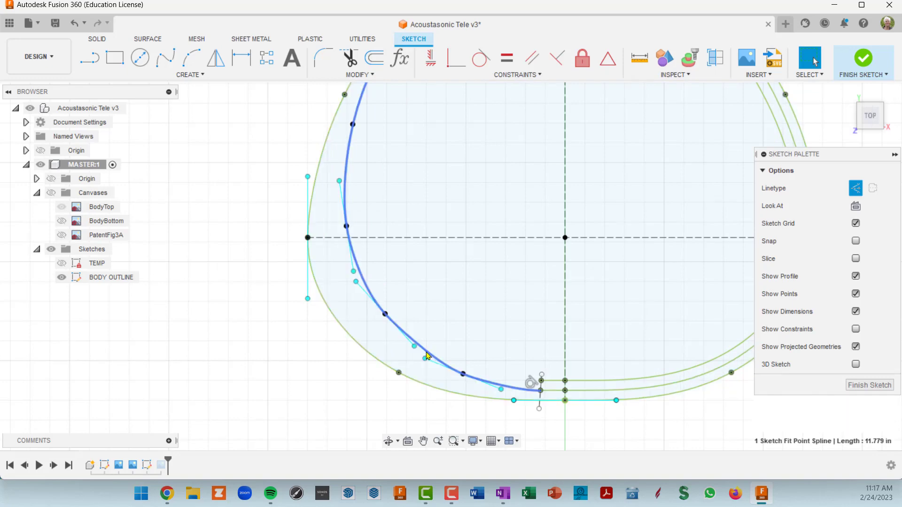
{"action": "scroll", "coordinate": [618, 392], "scroll_direction": "down", "scroll_amount": 5}
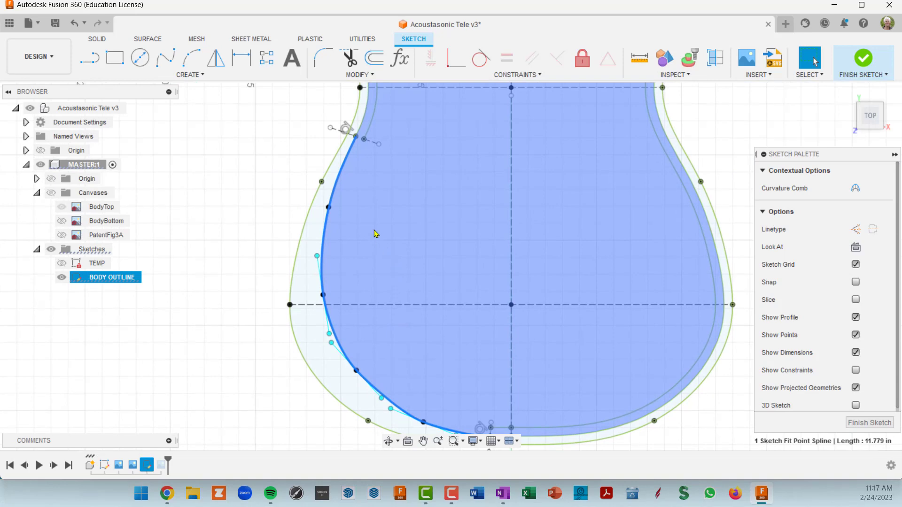
{"action": "left_click", "coordinate": [374, 58]}
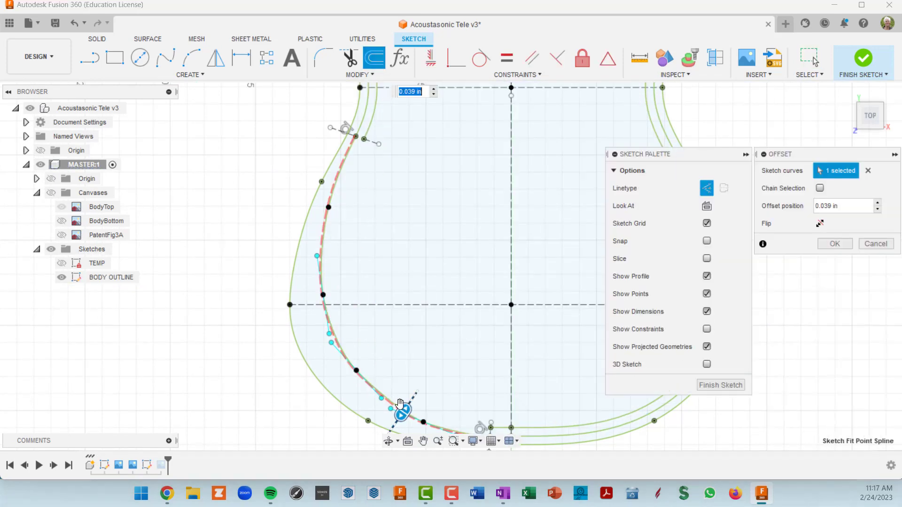
{"action": "left_click_drag", "start_coordinate": [405, 408], "coordinate": [415, 400]}
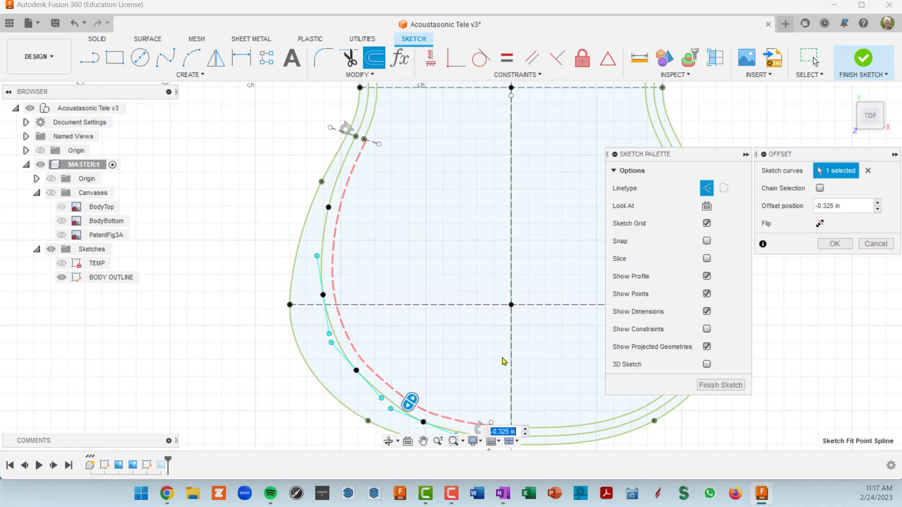
{"action": "left_click", "coordinate": [707, 188]}
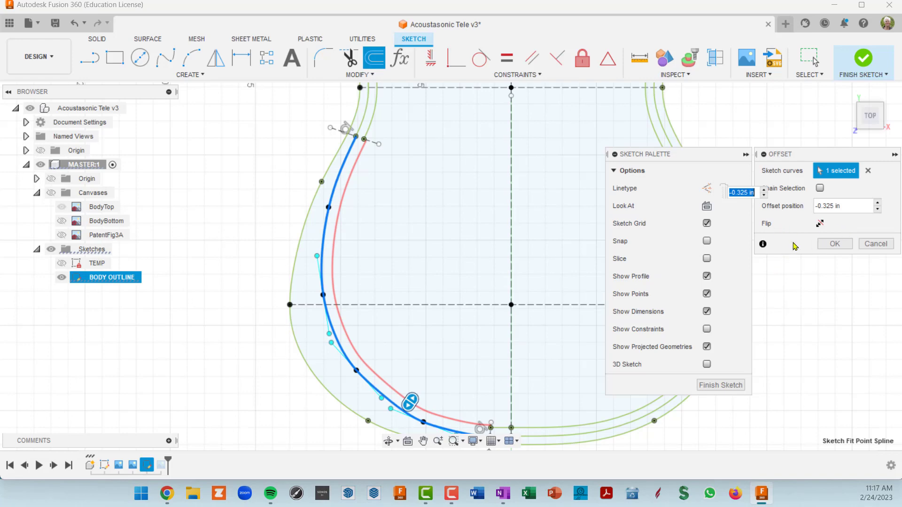
{"action": "type", "text": "-le"}
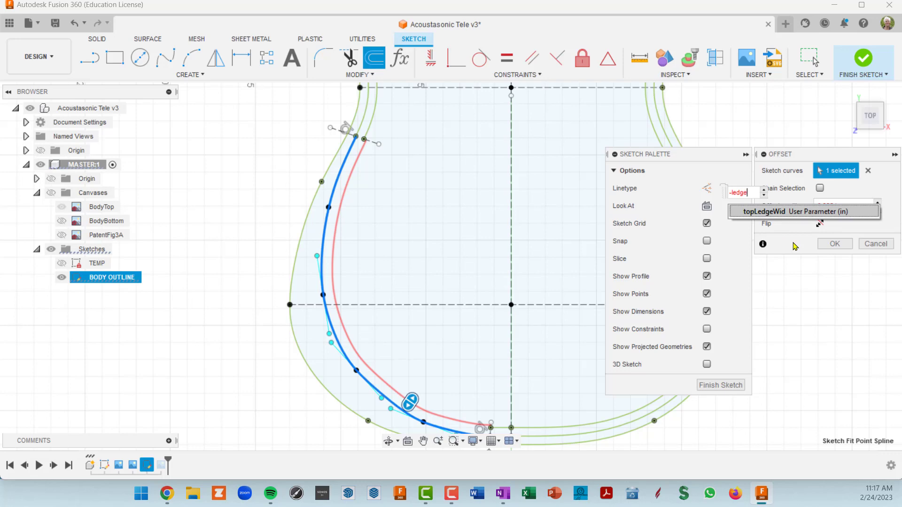
{"action": "type", "text": "dge"}
{"action": "left_click", "coordinate": [758, 212]}
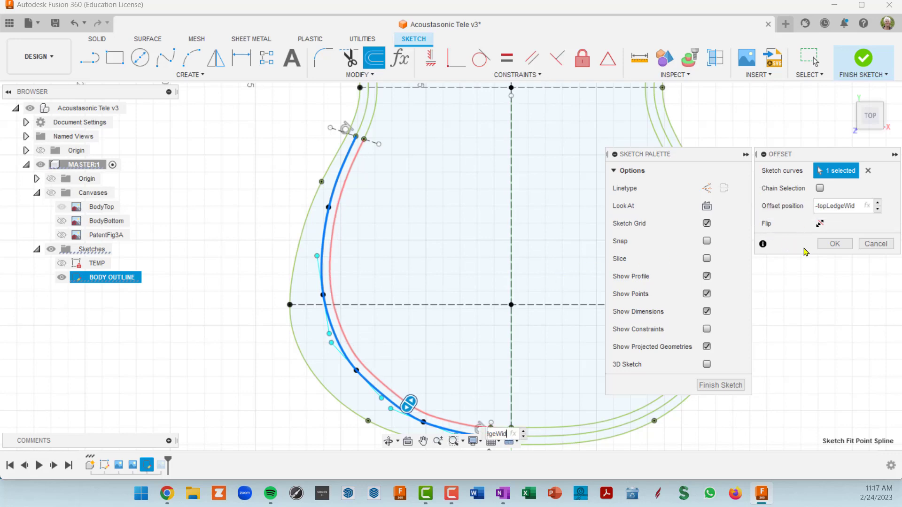
{"action": "left_click", "coordinate": [835, 244]}
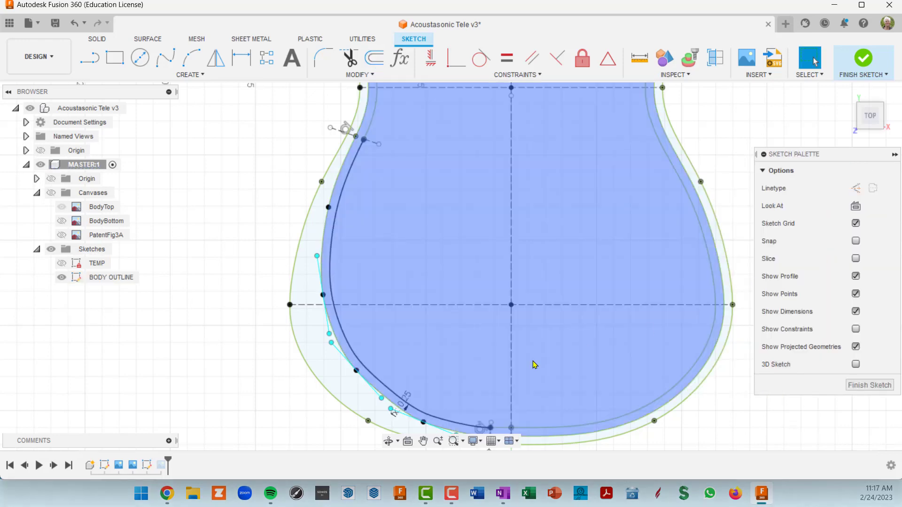
- Examine the lower end of the new offset curve where it meets the existing inner outline near the centerline
{"action": "scroll", "coordinate": [503, 388], "scroll_direction": "up", "scroll_amount": 4}
{"action": "scroll", "coordinate": [501, 386], "scroll_direction": "up", "scroll_amount": 6}
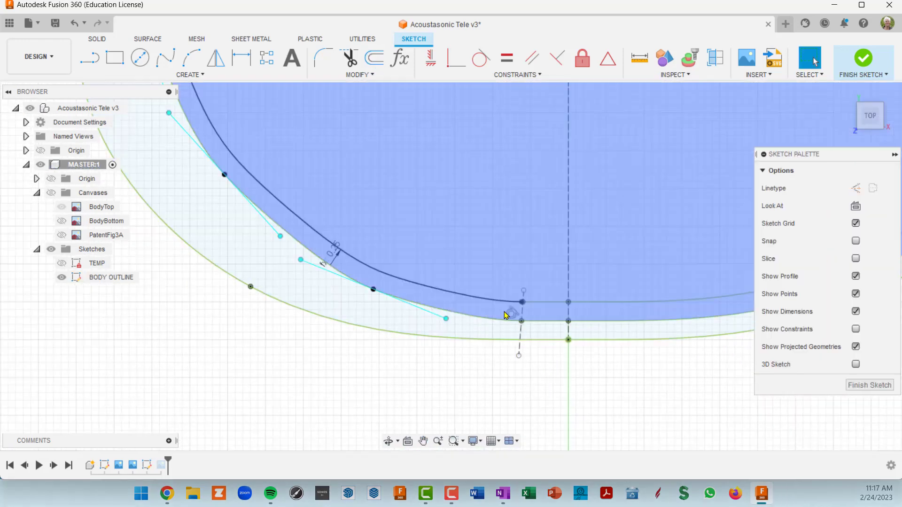
{"action": "scroll", "coordinate": [475, 337], "scroll_direction": "down", "scroll_amount": 3}
{"action": "scroll", "coordinate": [475, 337], "scroll_direction": "down", "scroll_amount": 5}
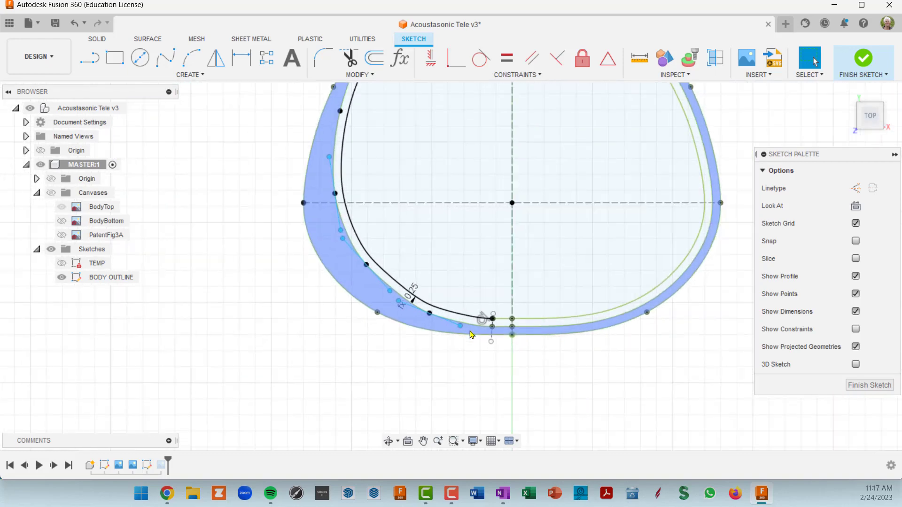
{"action": "scroll", "coordinate": [472, 335], "scroll_direction": "up", "scroll_amount": 3}
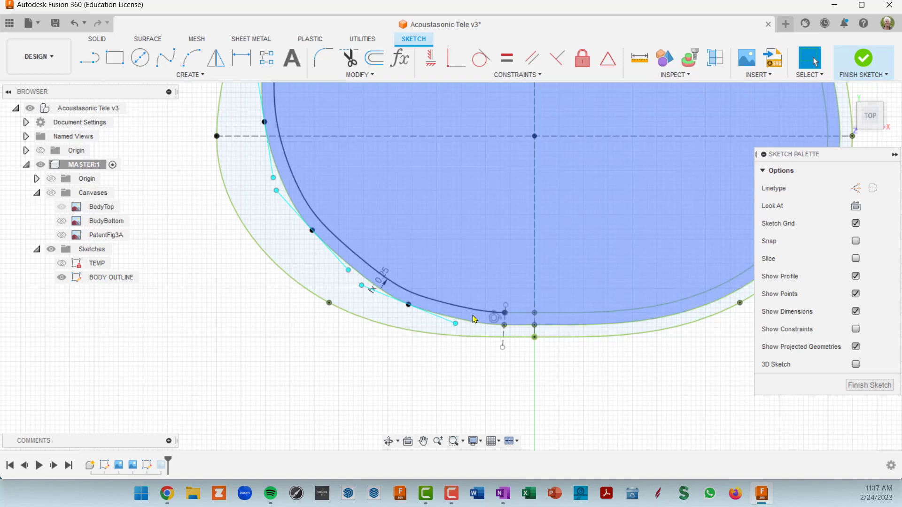
{"action": "scroll", "coordinate": [585, 323], "scroll_direction": "down", "scroll_amount": 2}
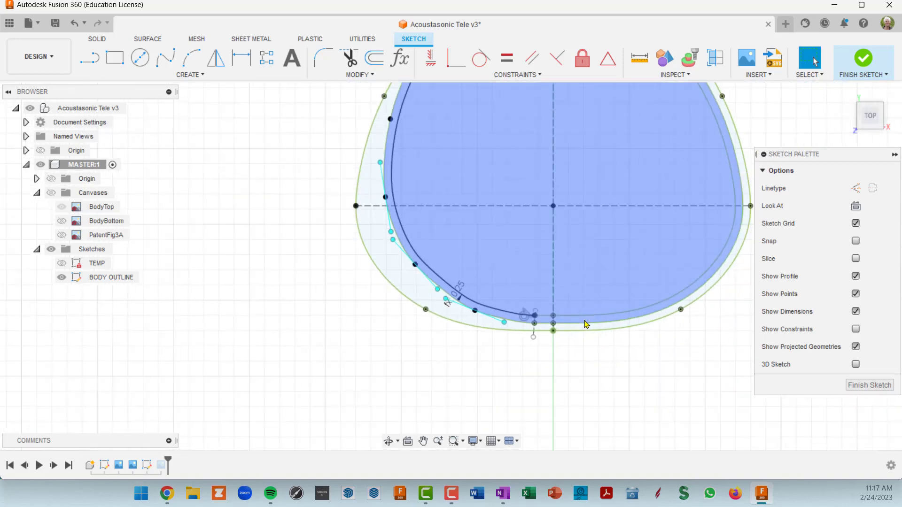
{"action": "scroll", "coordinate": [585, 325], "scroll_direction": "down", "scroll_amount": 1}
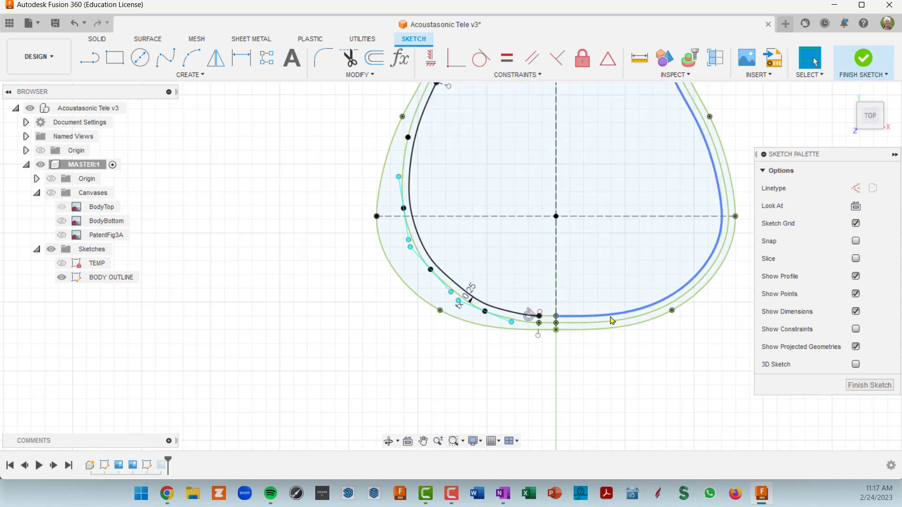
{"action": "scroll", "coordinate": [600, 323], "scroll_direction": "up", "scroll_amount": 2}
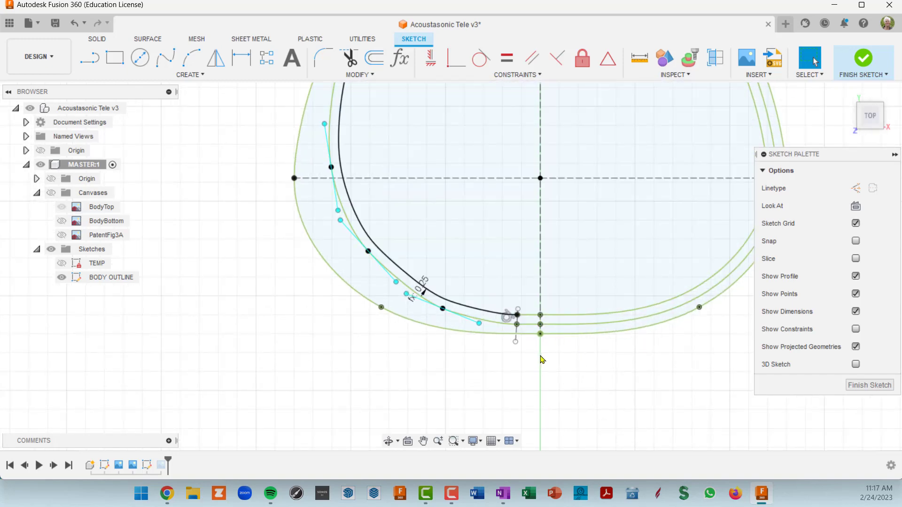
{"action": "scroll", "coordinate": [543, 360], "scroll_direction": "up", "scroll_amount": 6}
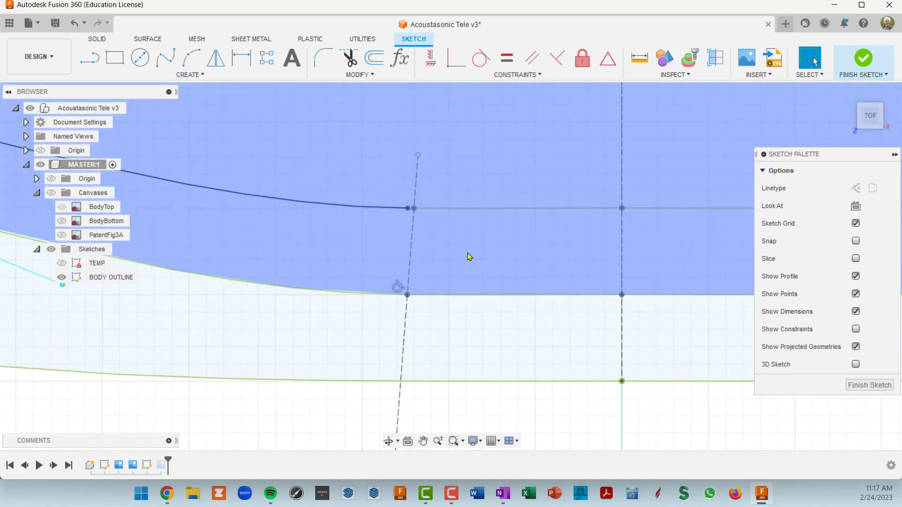
{"action": "scroll", "coordinate": [517, 294], "scroll_direction": "up", "scroll_amount": 6}
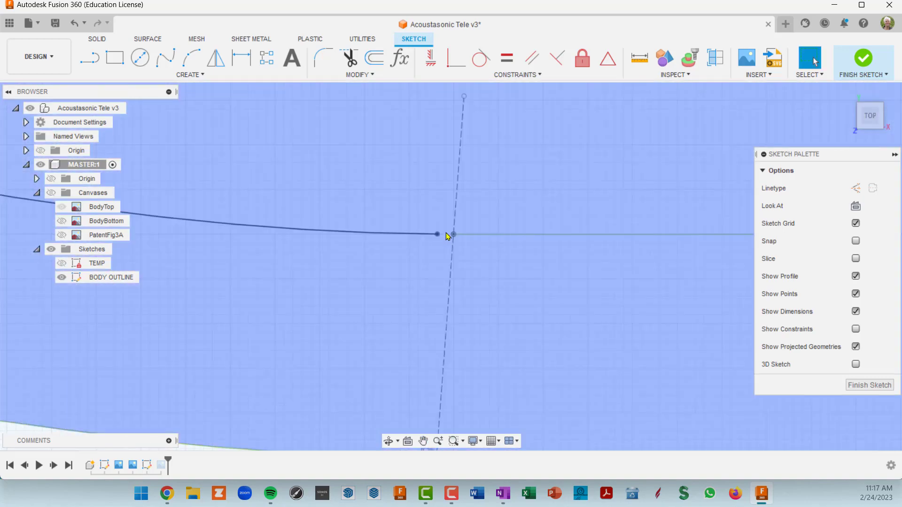
{"action": "scroll", "coordinate": [451, 239], "scroll_direction": "down", "scroll_amount": 3}
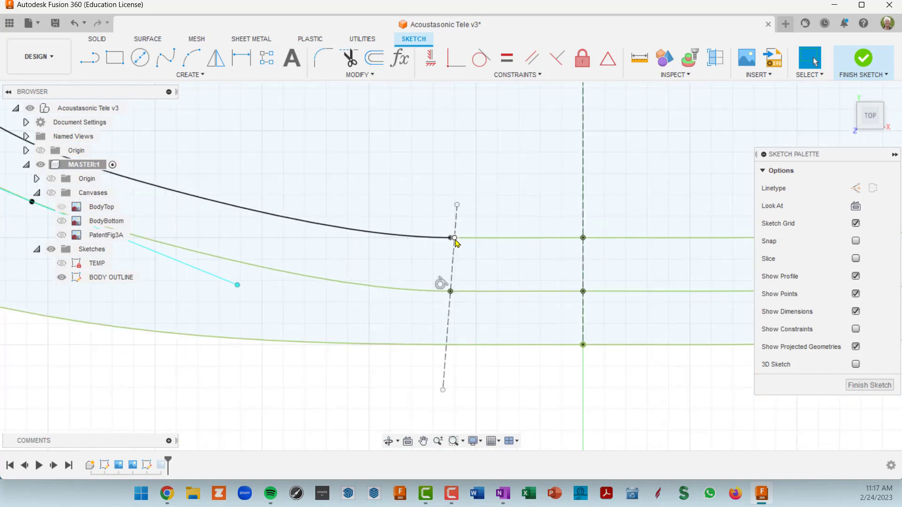
- Examine the upper end of the new offset curve near the waist, where it should meet the existing inner outline
{"action": "scroll", "coordinate": [454, 240], "scroll_direction": "down", "scroll_amount": 3}
{"action": "middle_click_drag", "start_coordinate": [335, 190], "coordinate": [652, 421]}
{"action": "scroll", "coordinate": [497, 276], "scroll_direction": "down", "scroll_amount": 3}
{"action": "middle_click_drag", "start_coordinate": [448, 231], "coordinate": [464, 403]}
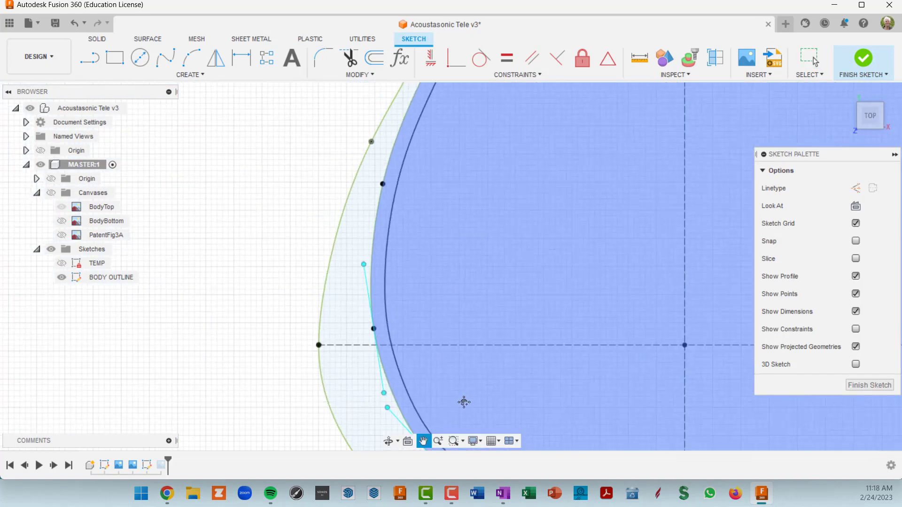
{"action": "middle_click_drag", "start_coordinate": [474, 139], "coordinate": [503, 227]}
{"action": "scroll", "coordinate": [471, 256], "scroll_direction": "up", "scroll_amount": 6}
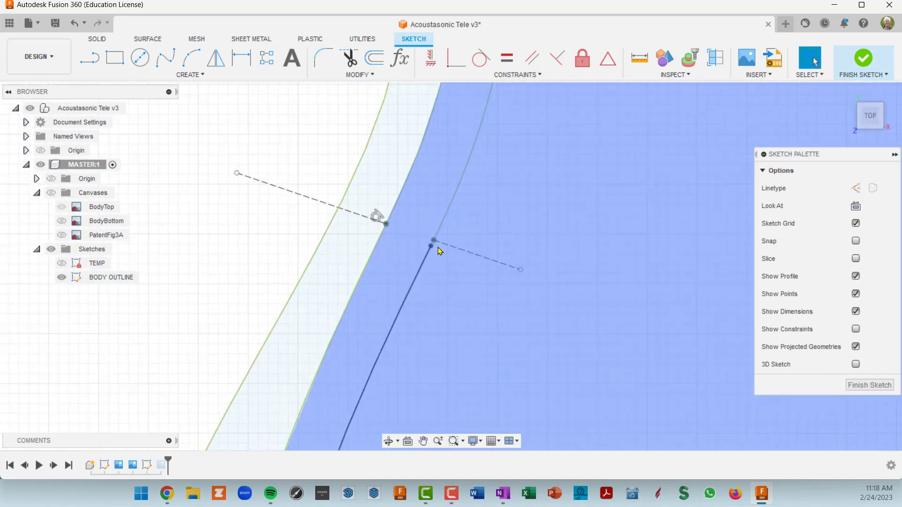
{"action": "scroll", "coordinate": [439, 250], "scroll_direction": "up", "scroll_amount": 4}
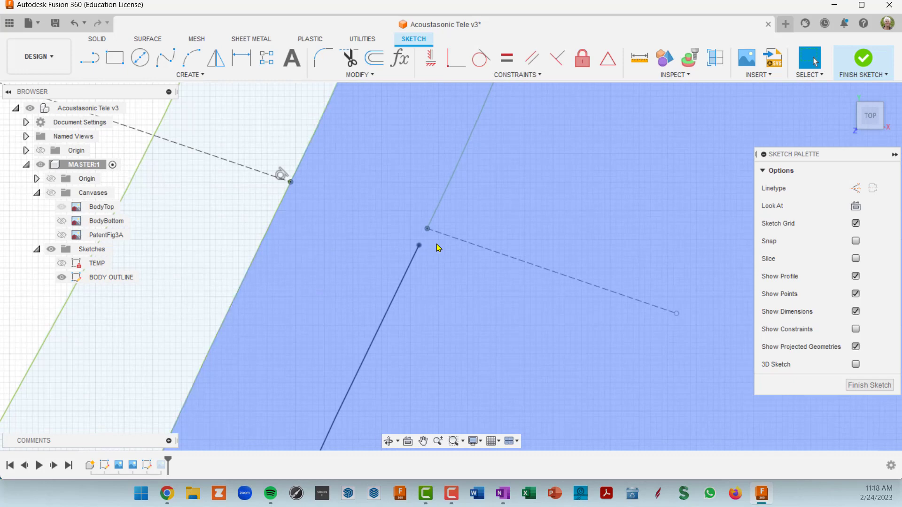
{"action": "scroll", "coordinate": [433, 249], "scroll_direction": "down", "scroll_amount": 5}
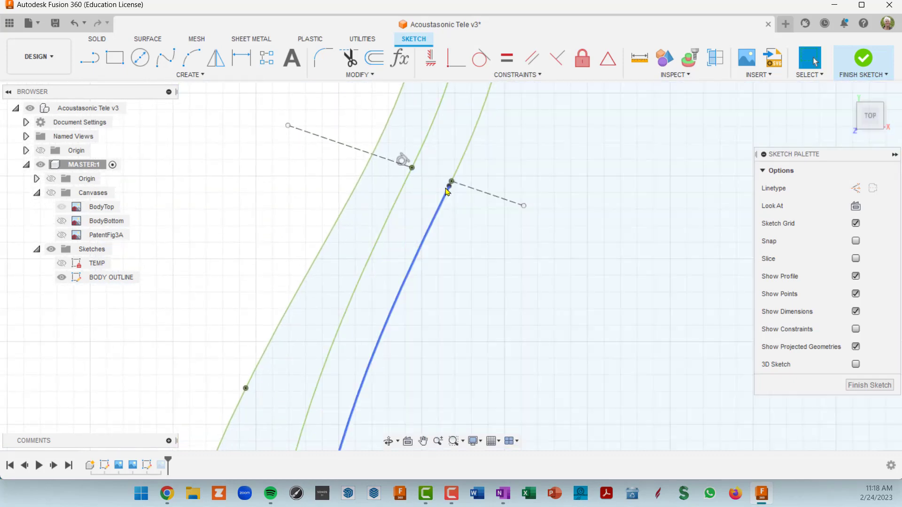
{"action": "scroll", "coordinate": [451, 193], "scroll_direction": "up", "scroll_amount": 5}
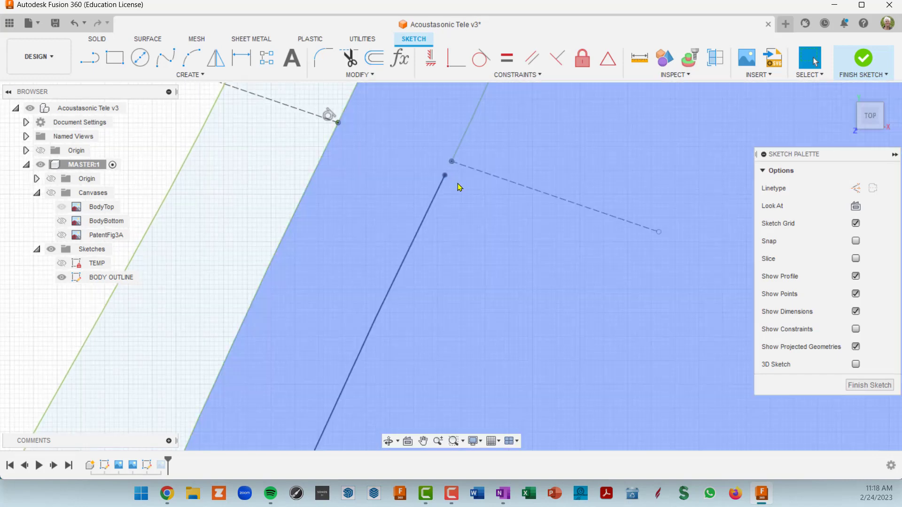
{"action": "scroll", "coordinate": [543, 227], "scroll_direction": "down", "scroll_amount": 2}
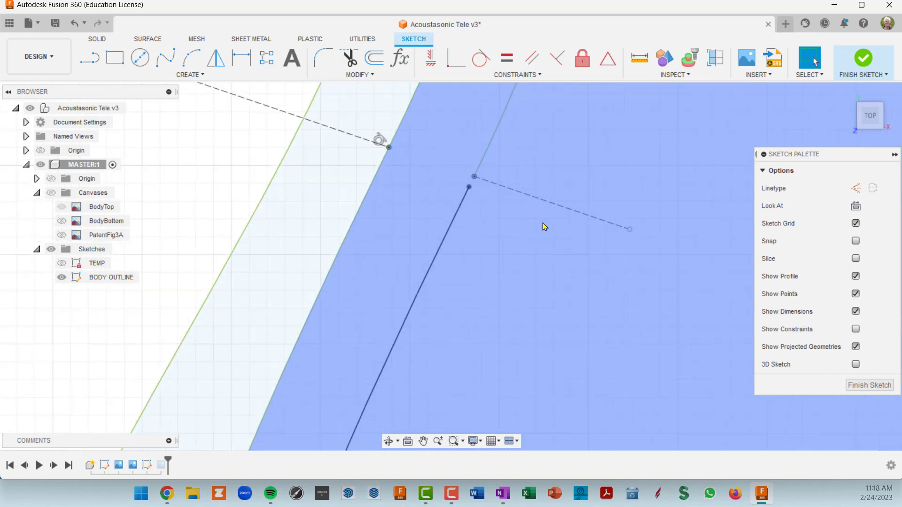
- Turn off the display of profiles in the BODY OUTLINE sketch
{"action": "scroll", "coordinate": [556, 290], "scroll_direction": "down", "scroll_amount": 5}
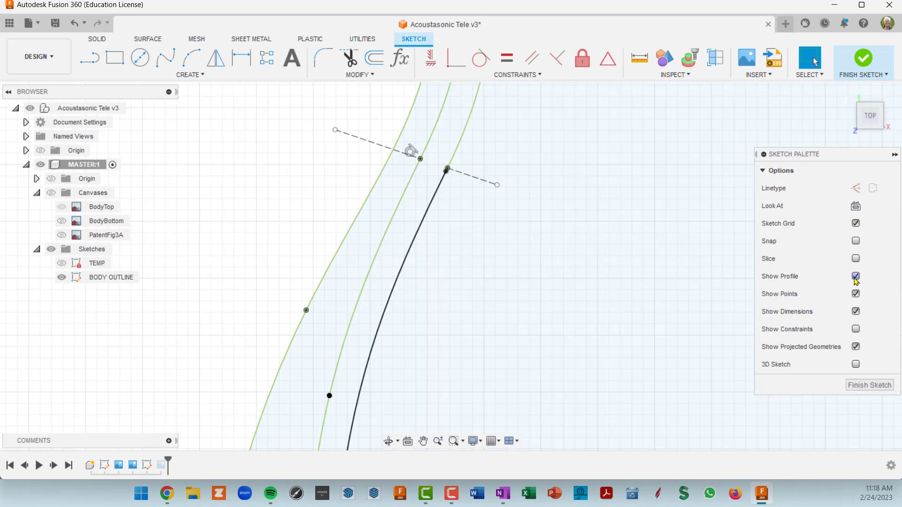
{"action": "left_click", "coordinate": [857, 278]}
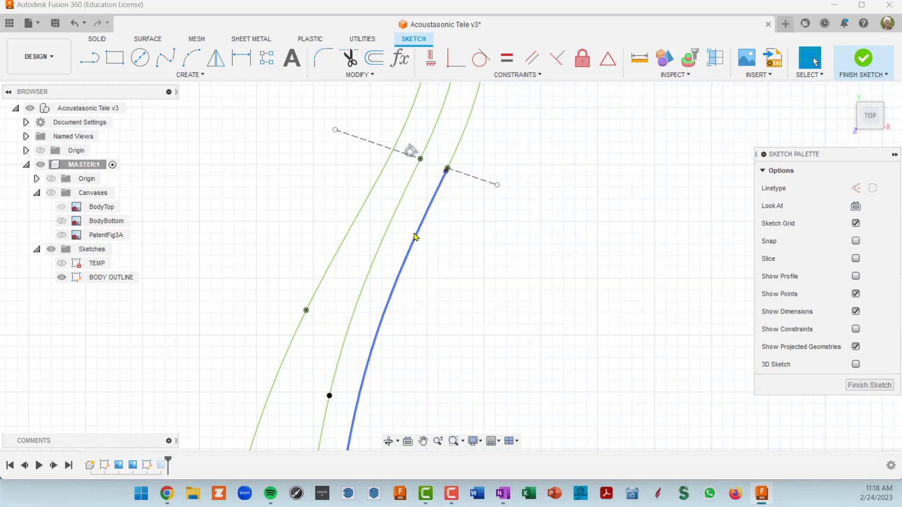
- Examine how both ends of the black inner offset curve meet the neighbouring outline at the waist and near the centreline
{"action": "scroll", "coordinate": [437, 213], "scroll_direction": "up", "scroll_amount": 5}
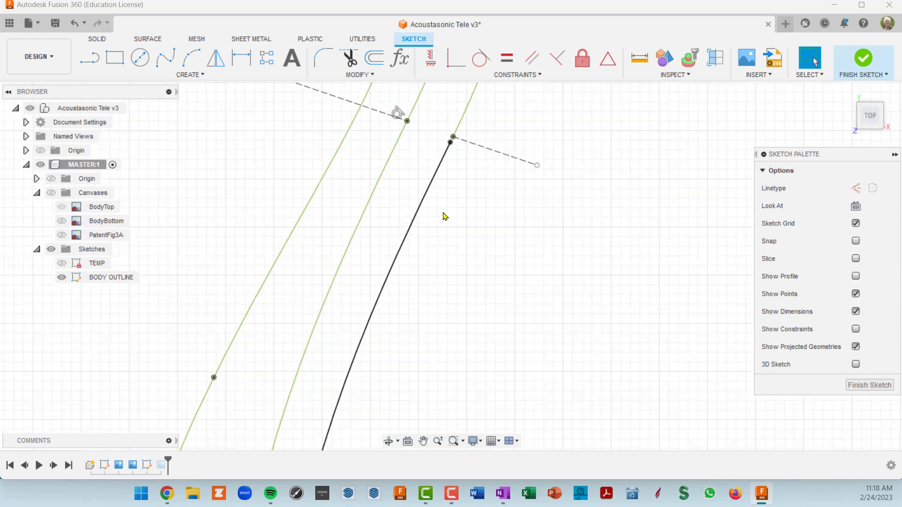
{"action": "scroll", "coordinate": [446, 203], "scroll_direction": "down", "scroll_amount": 5}
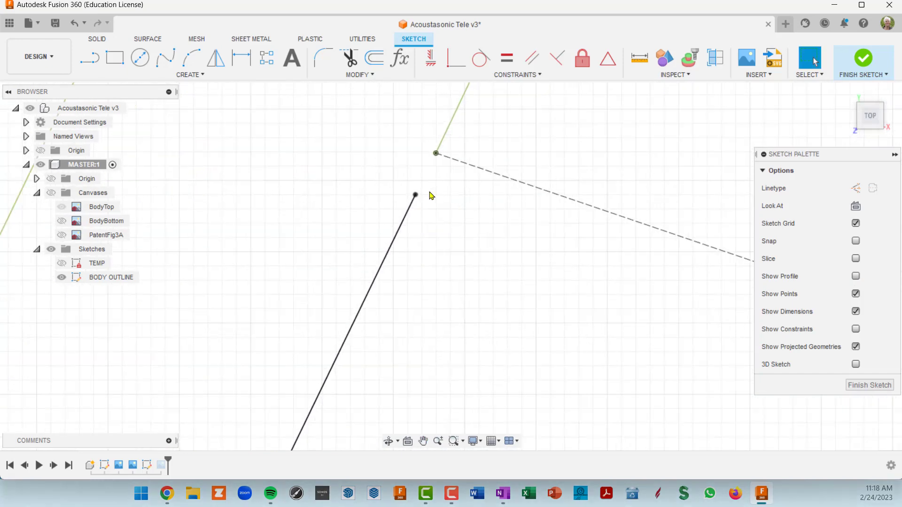
{"action": "scroll", "coordinate": [435, 207], "scroll_direction": "down", "scroll_amount": 10}
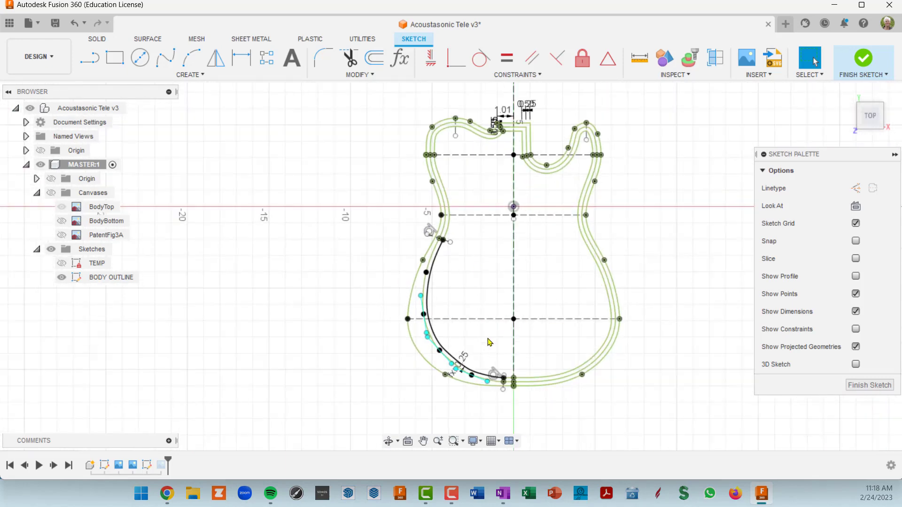
{"action": "scroll", "coordinate": [489, 343], "scroll_direction": "up", "scroll_amount": 4}
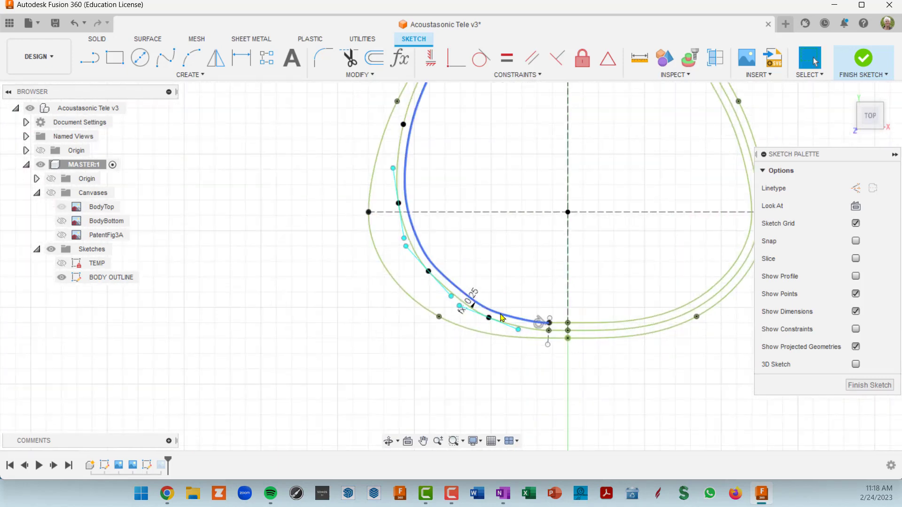
{"action": "scroll", "coordinate": [501, 314], "scroll_direction": "up", "scroll_amount": 5}
{"action": "scroll", "coordinate": [506, 311], "scroll_direction": "down", "scroll_amount": 5}
{"action": "mouse_move", "coordinate": [429, 187]}
{"action": "middle_mouse_down"}
{"action": "mouse_move", "coordinate": [429, 250]}
{"action": "mouse_move", "coordinate": [400, 379]}
{"action": "middle_mouse_up"}
{"action": "scroll", "coordinate": [408, 268], "scroll_direction": "up", "scroll_amount": 10}
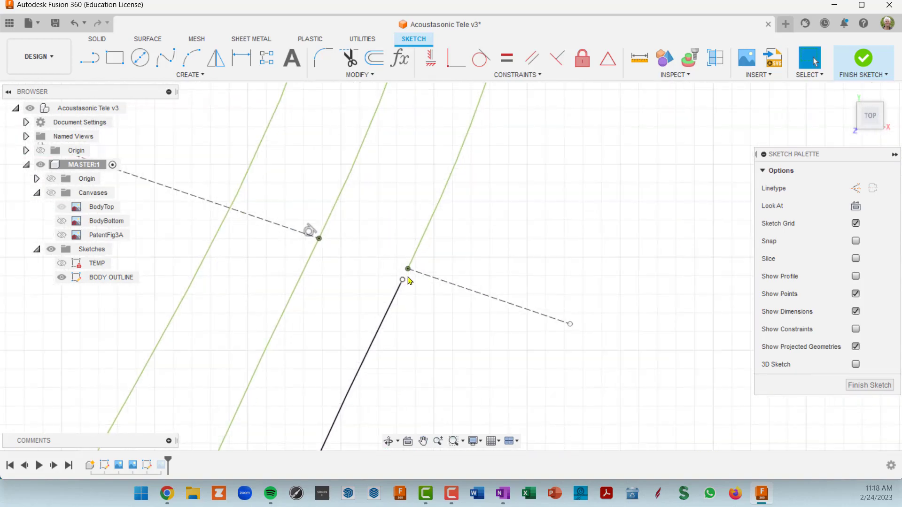
{"action": "scroll", "coordinate": [465, 239], "scroll_direction": "down", "scroll_amount": 2}
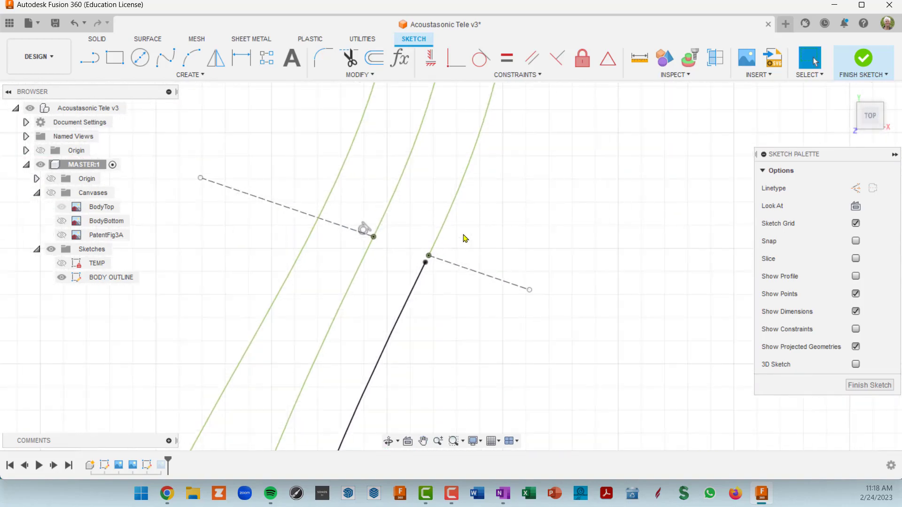
- Try to make the inner offset curve's waist endpoint coincident with the end of the adjacent outline curve
{"action": "left_click", "coordinate": [452, 65]}
{"action": "scroll", "coordinate": [429, 268], "scroll_direction": "up", "scroll_amount": 5}
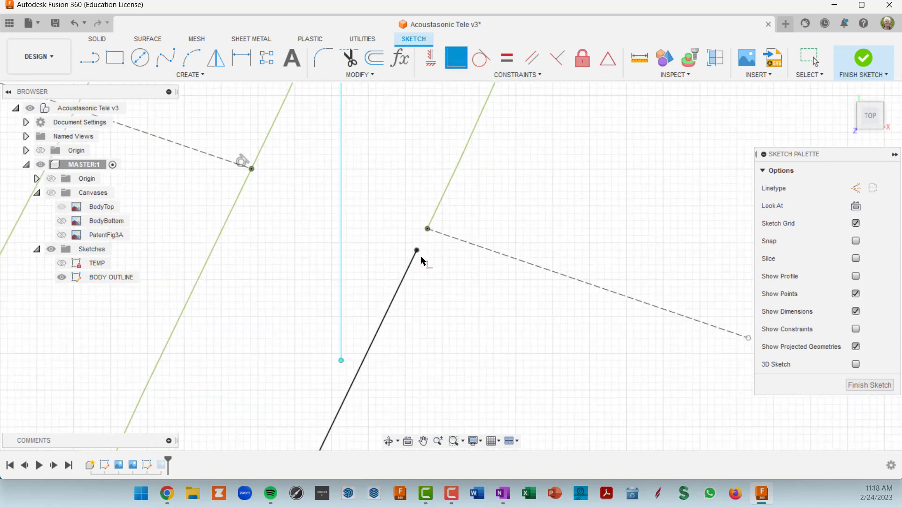
{"action": "left_click", "coordinate": [418, 252]}
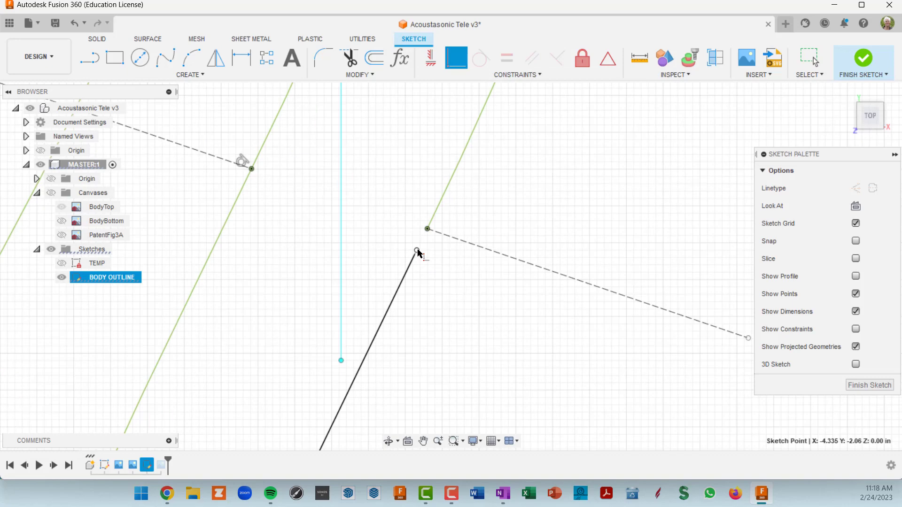
{"action": "left_click", "coordinate": [428, 230]}
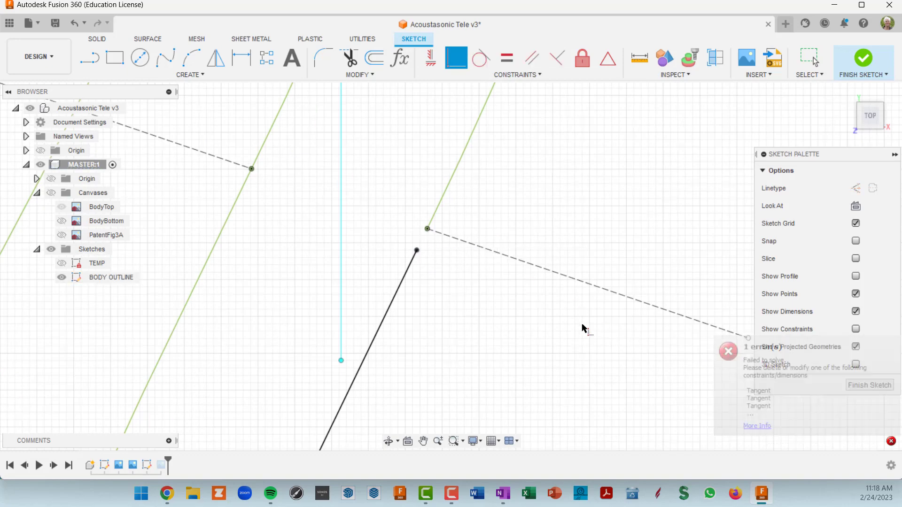
- Try to make the inner offset curve's lower endpoint coincident with the end of the adjoining outline curve near the centreline
{"action": "scroll", "coordinate": [567, 337], "scroll_direction": "down", "scroll_amount": 5}
{"action": "middle_click_drag", "start_coordinate": [558, 351], "coordinate": [506, 134]}
{"action": "scroll", "coordinate": [517, 285], "scroll_direction": "down", "scroll_amount": 5}
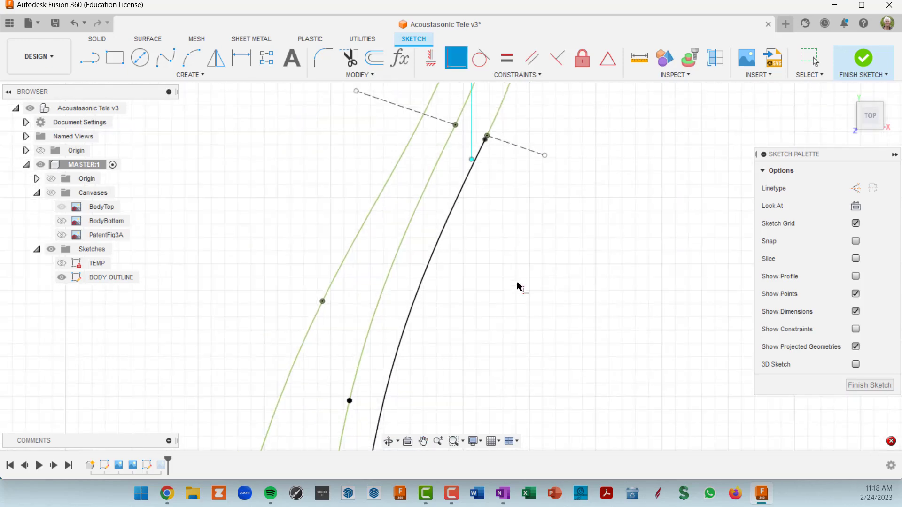
{"action": "middle_click_drag", "start_coordinate": [522, 314], "coordinate": [437, 51]}
{"action": "mouse_move", "coordinate": [510, 284]}
{"action": "middle_mouse_down"}
{"action": "mouse_move", "coordinate": [469, 123]}
{"action": "mouse_move", "coordinate": [468, 73]}
{"action": "middle_mouse_up"}
{"action": "scroll", "coordinate": [567, 289], "scroll_direction": "up", "scroll_amount": 4}
{"action": "mouse_move", "coordinate": [569, 287]}
{"action": "middle_mouse_down"}
{"action": "mouse_move", "coordinate": [568, 270]}
{"action": "mouse_move", "coordinate": [382, 161]}
{"action": "middle_mouse_up"}
{"action": "scroll", "coordinate": [498, 274], "scroll_direction": "up", "scroll_amount": 5}
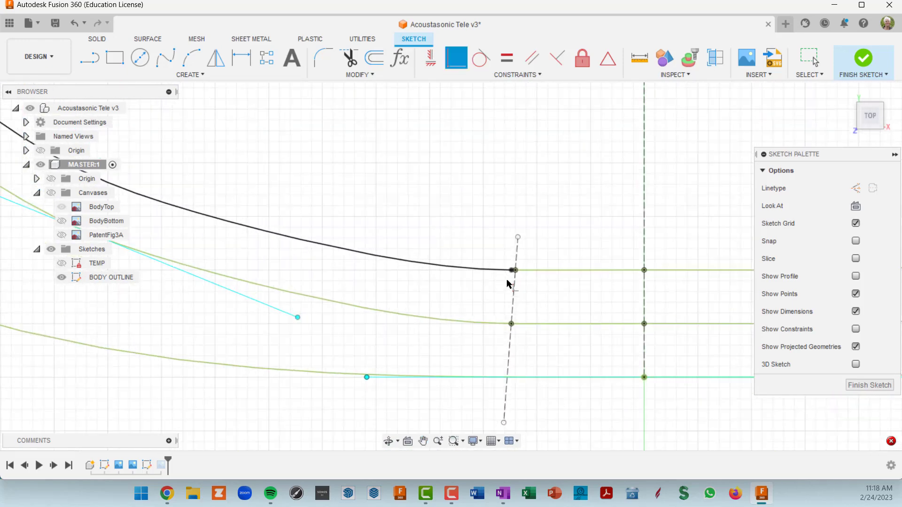
{"action": "scroll", "coordinate": [516, 266], "scroll_direction": "up", "scroll_amount": 3}
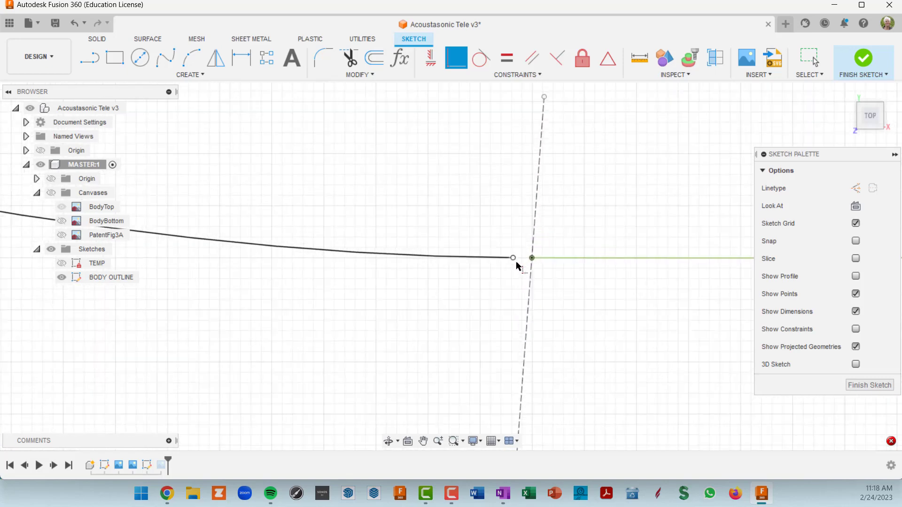
{"action": "left_click", "coordinate": [513, 258]}
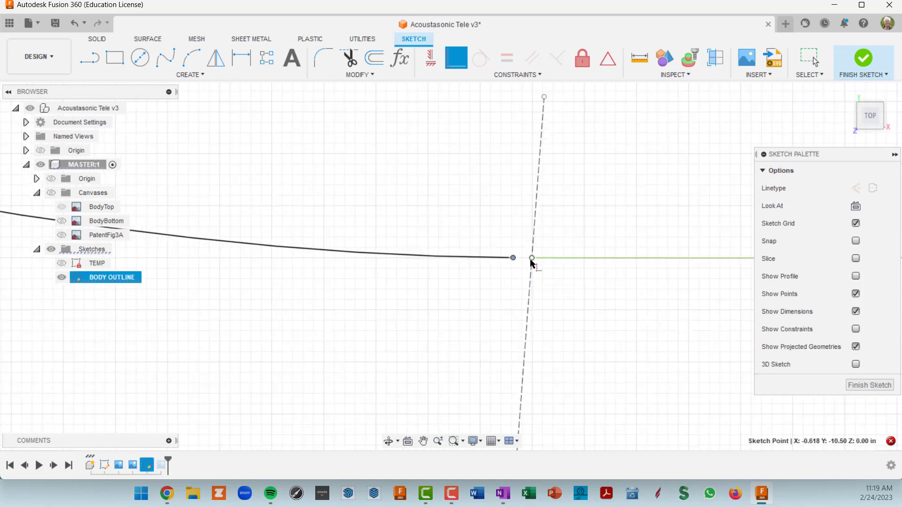
{"action": "left_click", "coordinate": [533, 259]}
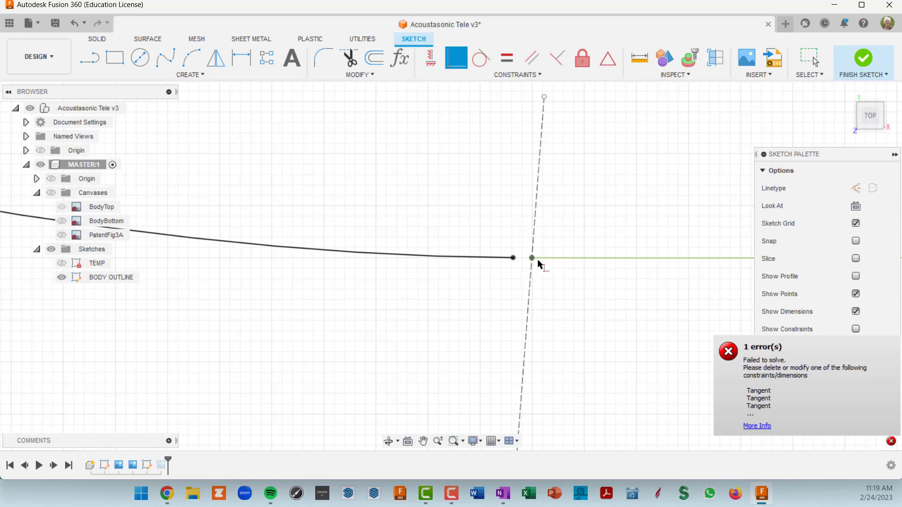
- Open the solve error's details, locate each listed tangent constraint in the sketch, and dismiss the error report
{"action": "scroll", "coordinate": [562, 306], "scroll_direction": "down", "scroll_amount": 1}
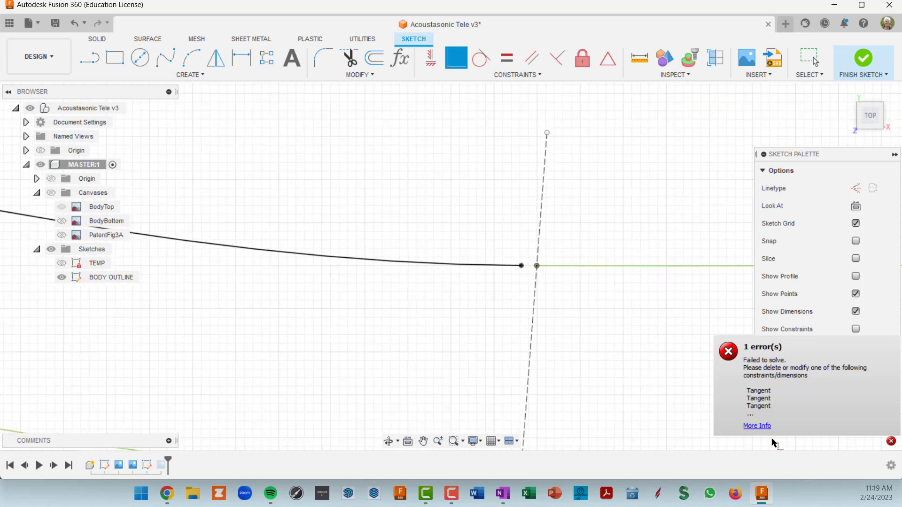
{"action": "left_click", "coordinate": [758, 427]}
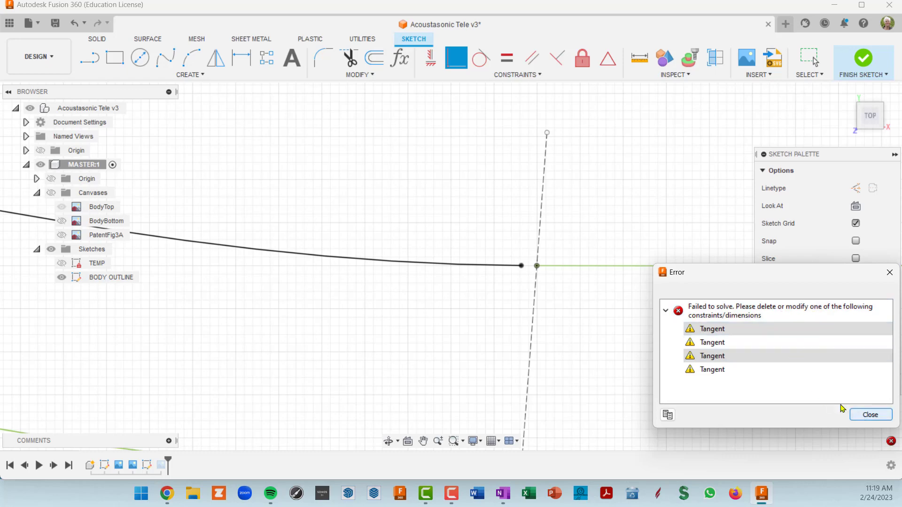
{"action": "left_click", "coordinate": [714, 331]}
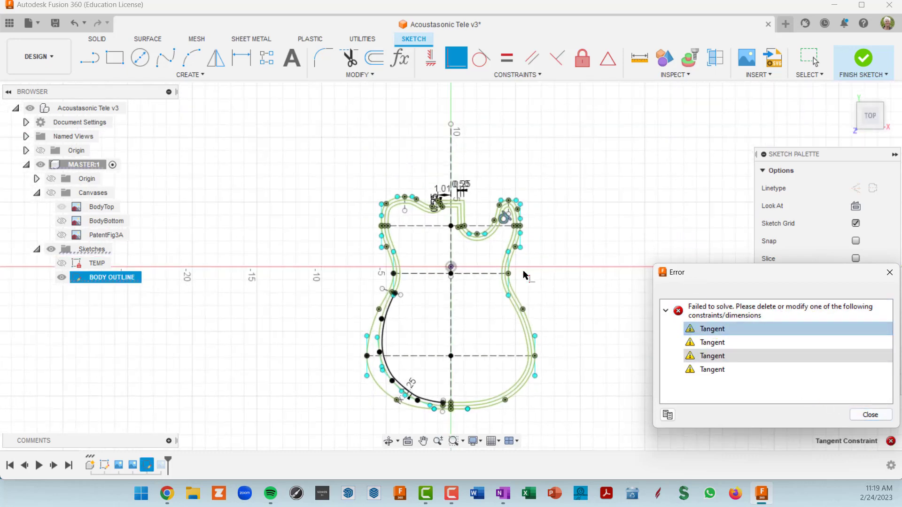
{"action": "left_click", "coordinate": [723, 344]}
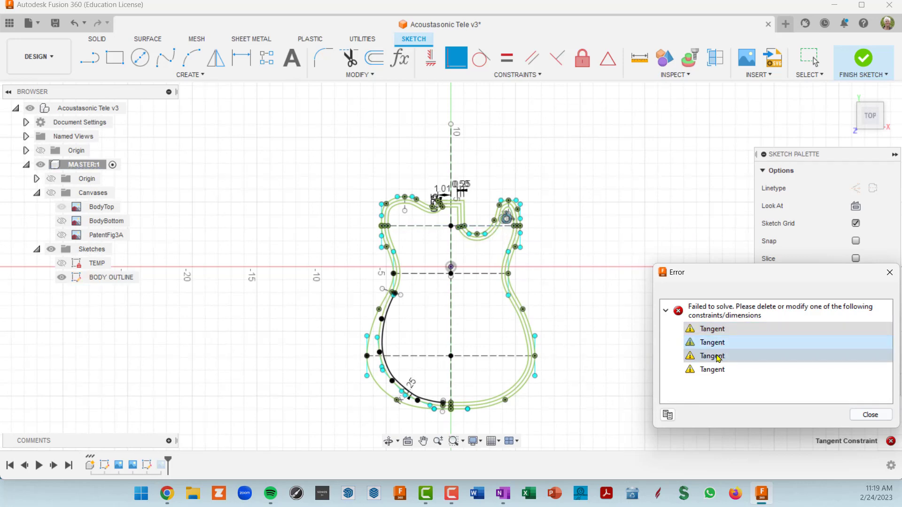
{"action": "left_click", "coordinate": [719, 357]}
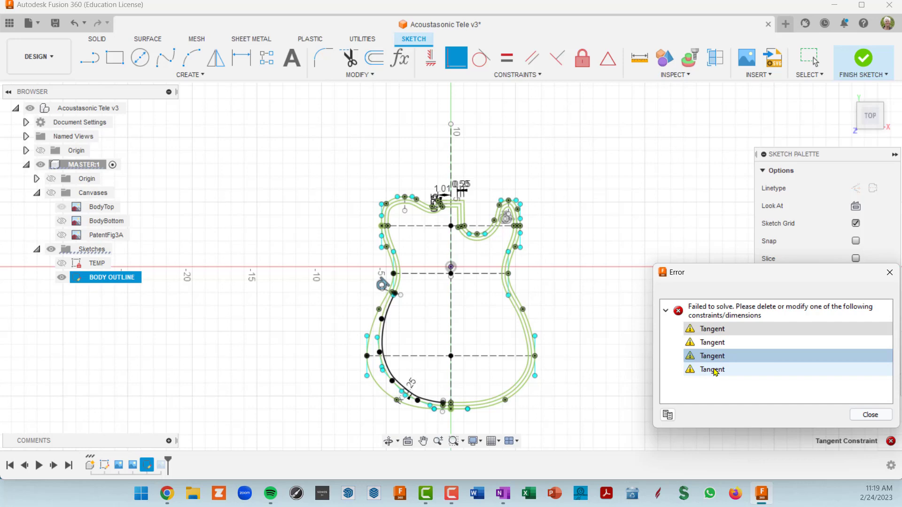
{"action": "left_click", "coordinate": [716, 371]}
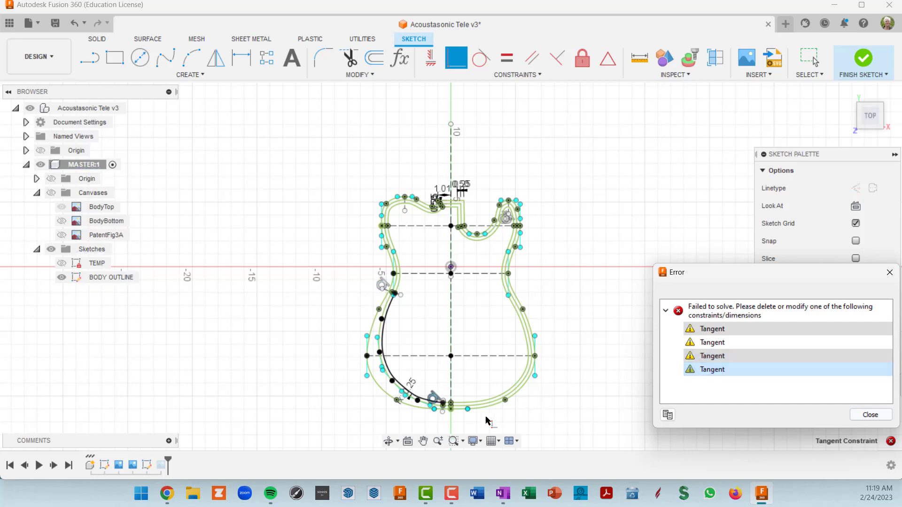
{"action": "scroll", "coordinate": [438, 404], "scroll_direction": "up", "scroll_amount": 4}
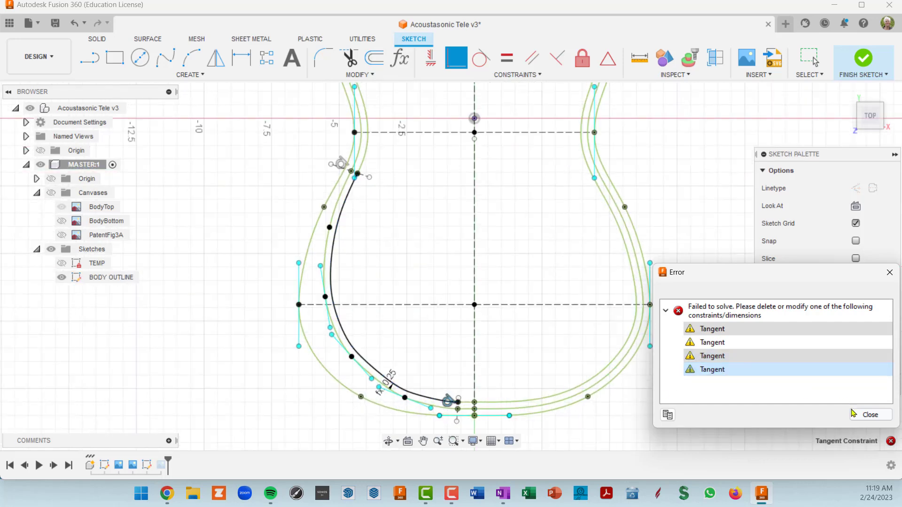
{"action": "left_click", "coordinate": [869, 415]}
- Examine the inner offset curve around the lower bout, from its end near the centreline up to the waist
{"action": "scroll", "coordinate": [540, 299], "scroll_direction": "up", "scroll_amount": 4}
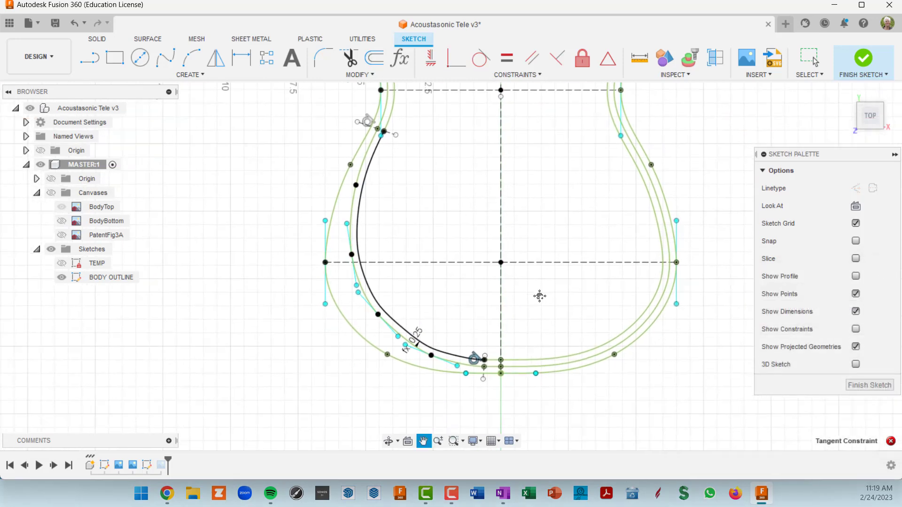
{"action": "scroll", "coordinate": [504, 364], "scroll_direction": "up", "scroll_amount": 5}
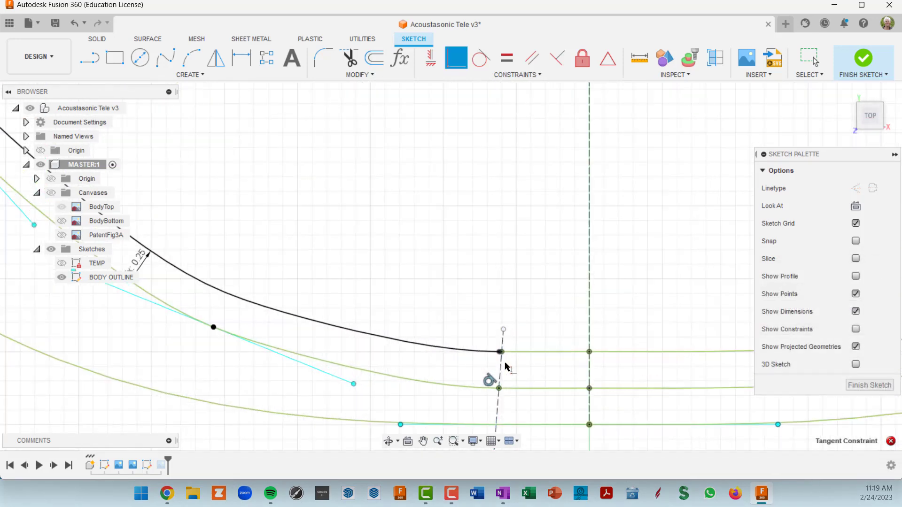
{"action": "scroll", "coordinate": [508, 364], "scroll_direction": "down", "scroll_amount": 2}
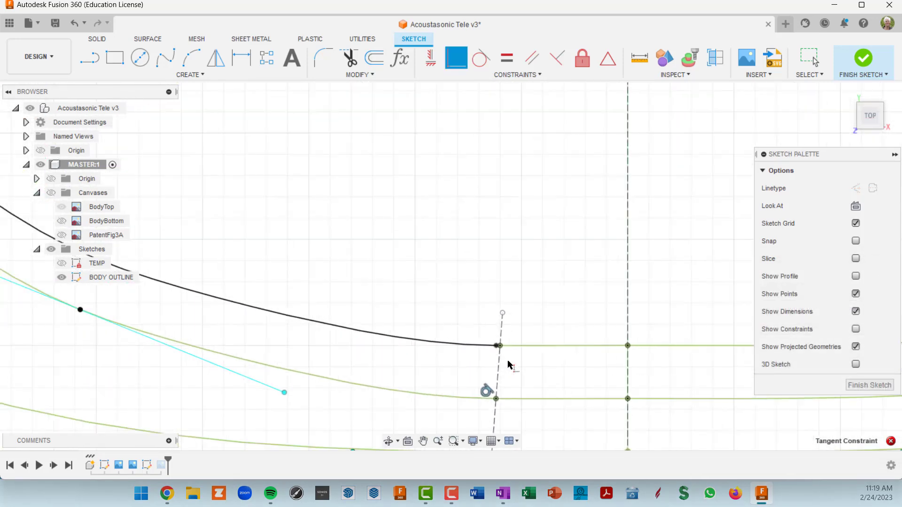
{"action": "mouse_move", "coordinate": [508, 365]}
{"action": "middle_mouse_down"}
{"action": "mouse_move", "coordinate": [532, 278]}
{"action": "mouse_move", "coordinate": [543, 323]}
{"action": "middle_mouse_up"}
{"action": "scroll", "coordinate": [532, 282], "scroll_direction": "down", "scroll_amount": 2}
{"action": "scroll", "coordinate": [486, 278], "scroll_direction": "down", "scroll_amount": 2}
{"action": "scroll", "coordinate": [462, 264], "scroll_direction": "down", "scroll_amount": 2}
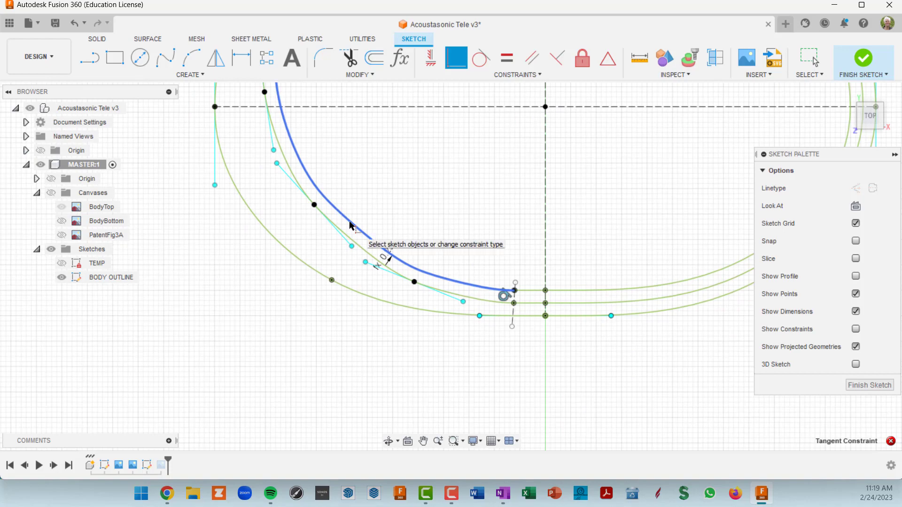
{"action": "scroll", "coordinate": [405, 273], "scroll_direction": "up", "scroll_amount": 2}
{"action": "scroll", "coordinate": [405, 273], "scroll_direction": "up", "scroll_amount": 2}
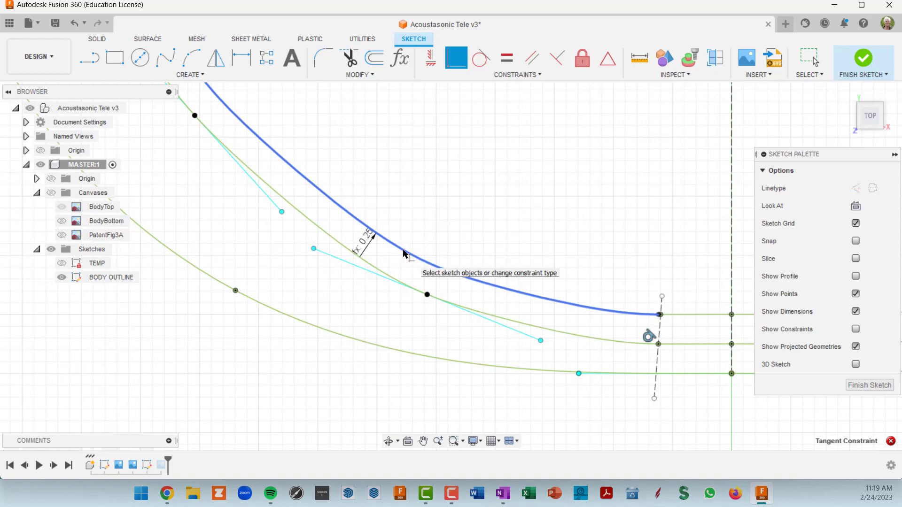
{"action": "scroll", "coordinate": [430, 260], "scroll_direction": "down", "scroll_amount": 3}
{"action": "middle_click_drag", "start_coordinate": [443, 211], "coordinate": [473, 327]}
{"action": "scroll", "coordinate": [454, 300], "scroll_direction": "down", "scroll_amount": 3}
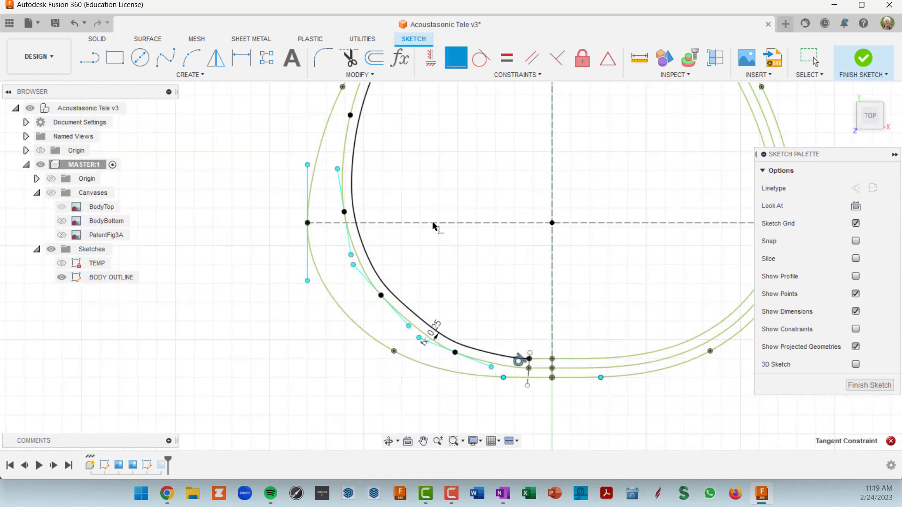
{"action": "middle_click_drag", "start_coordinate": [434, 216], "coordinate": [503, 353]}
{"action": "scroll", "coordinate": [470, 225], "scroll_direction": "up", "scroll_amount": 2}
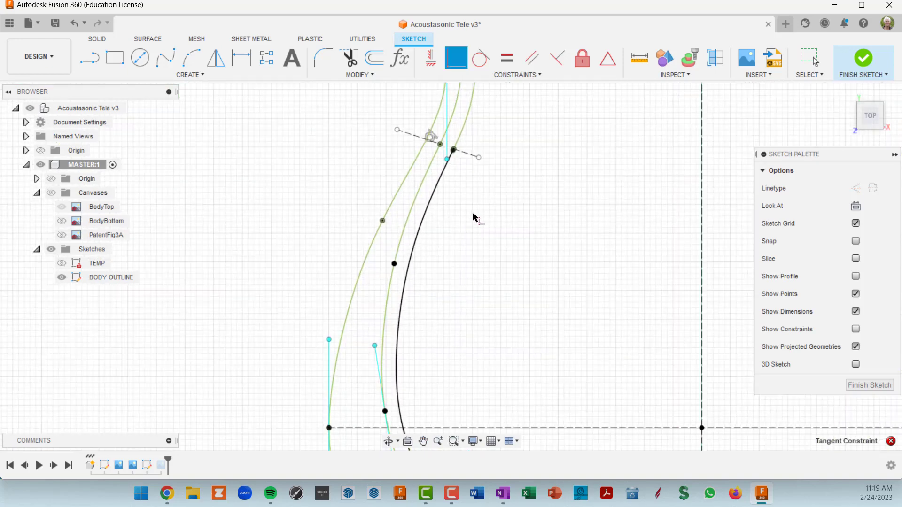
{"action": "scroll", "coordinate": [470, 219], "scroll_direction": "down", "scroll_amount": 2}
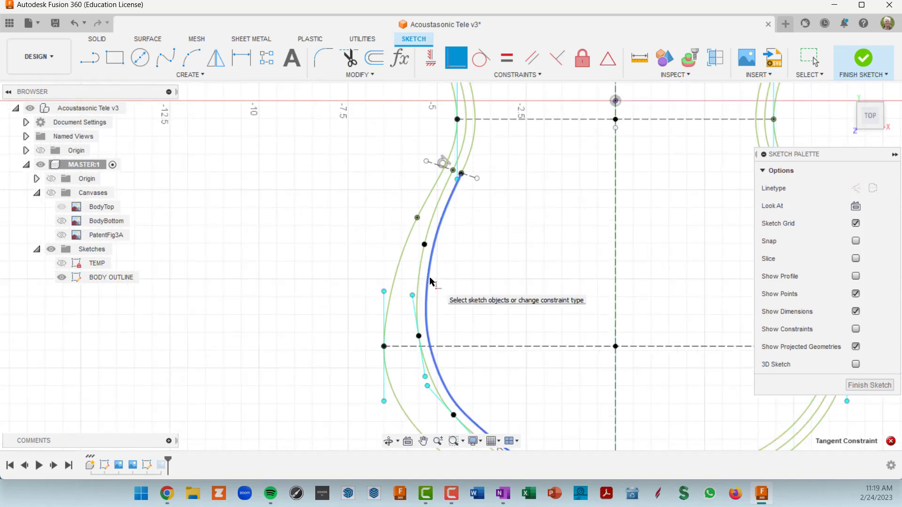
{"action": "middle_click_drag", "start_coordinate": [530, 284], "coordinate": [520, 184]}
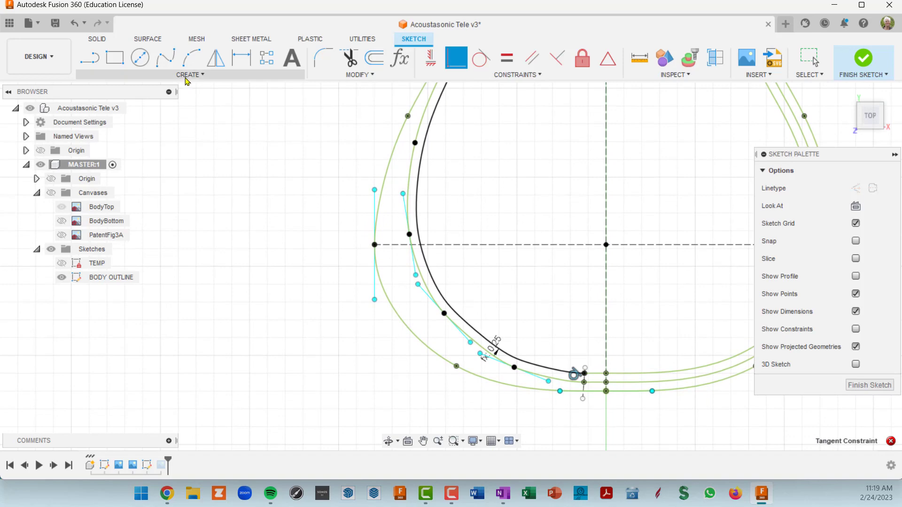
- Place a sketch point on the inner offset curve in the lower bout, just below the horizontal construction line
{"action": "left_click", "coordinate": [188, 75]}
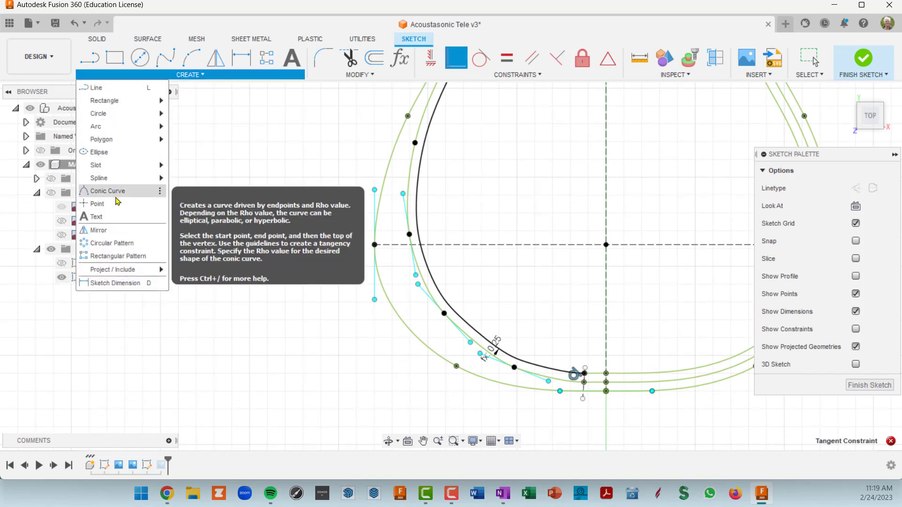
{"action": "left_click", "coordinate": [99, 204]}
{"action": "middle_click_drag", "start_coordinate": [492, 156], "coordinate": [481, 256]}
{"action": "scroll", "coordinate": [442, 189], "scroll_direction": "up", "scroll_amount": 4}
{"action": "scroll", "coordinate": [448, 193], "scroll_direction": "up", "scroll_amount": 4}
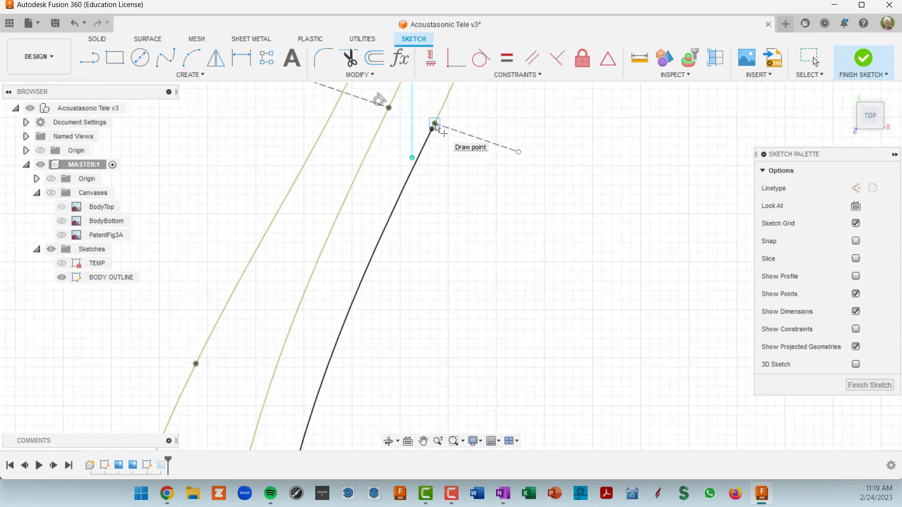
{"action": "scroll", "coordinate": [403, 228], "scroll_direction": "down", "scroll_amount": 4}
{"action": "middle_click_drag", "start_coordinate": [469, 281], "coordinate": [527, 177]}
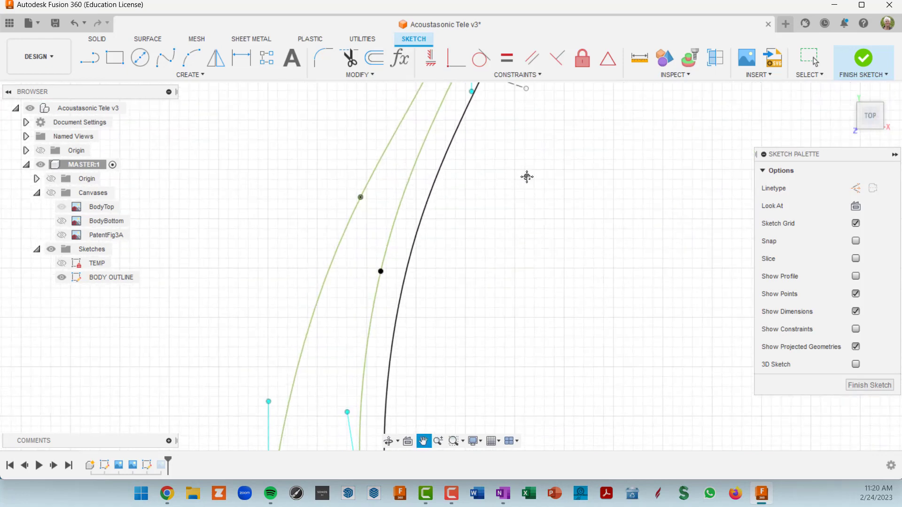
{"action": "scroll", "coordinate": [505, 210], "scroll_direction": "down", "scroll_amount": 6}
{"action": "mouse_move", "coordinate": [523, 265]}
{"action": "middle_mouse_down"}
{"action": "mouse_move", "coordinate": [515, 238]}
{"action": "mouse_move", "coordinate": [523, 199]}
{"action": "mouse_move", "coordinate": [514, 216]}
{"action": "middle_mouse_up"}
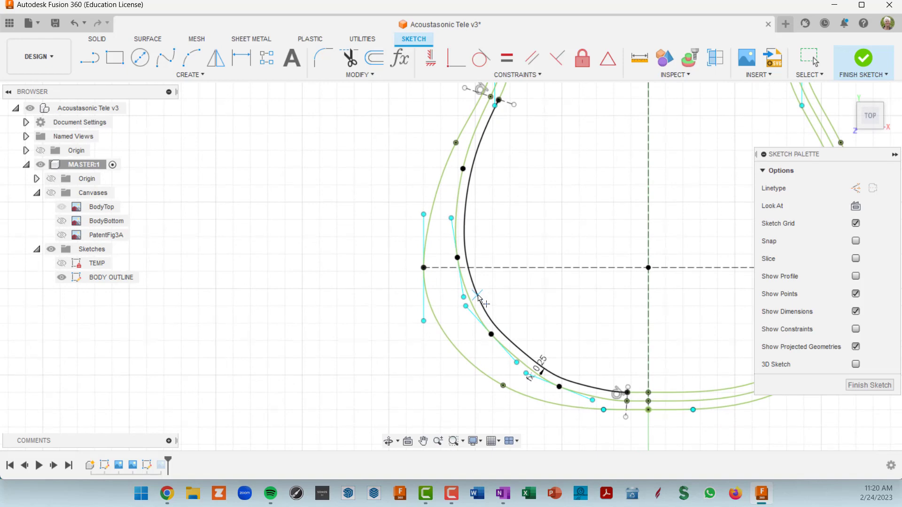
{"action": "left_click", "coordinate": [478, 296]}
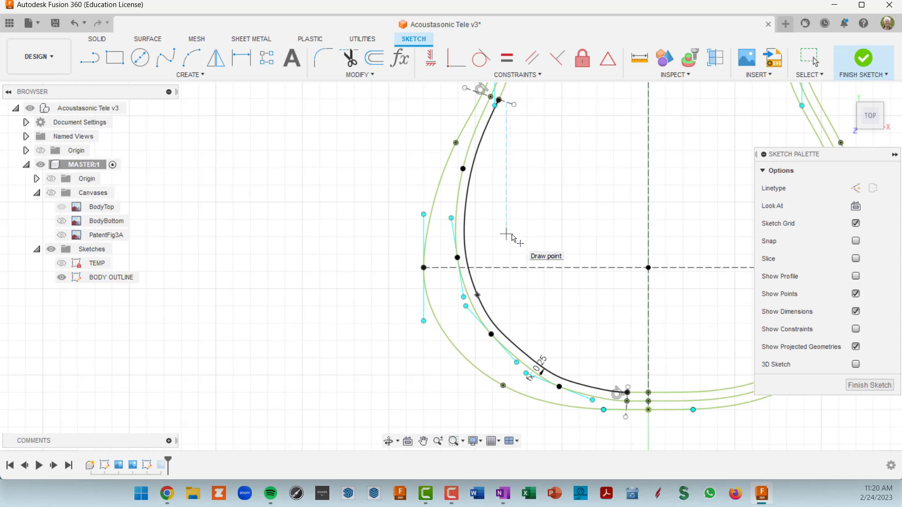
{"action": "key", "text": "Escape"}
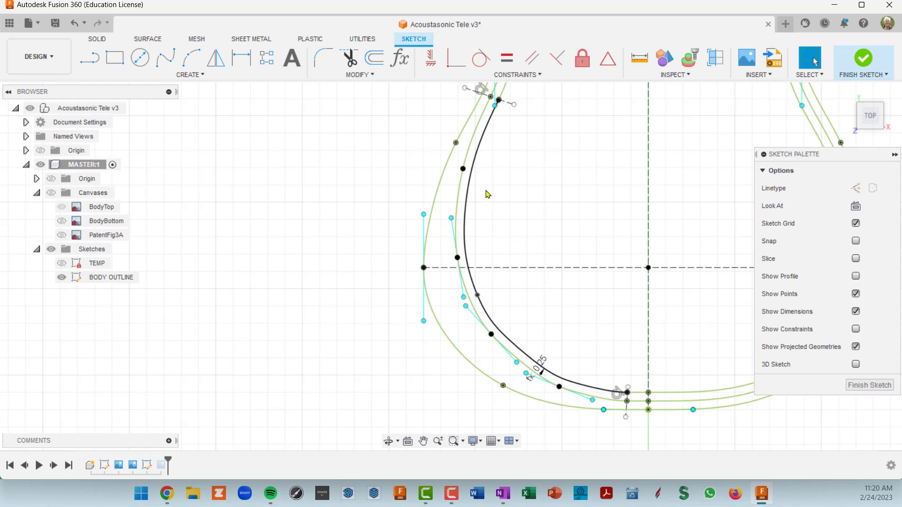
- Add four more sketch points along the inner offset curve, two above the horizontal construction line and two lower down towards the centreline
{"action": "left_click", "coordinate": [188, 75]}
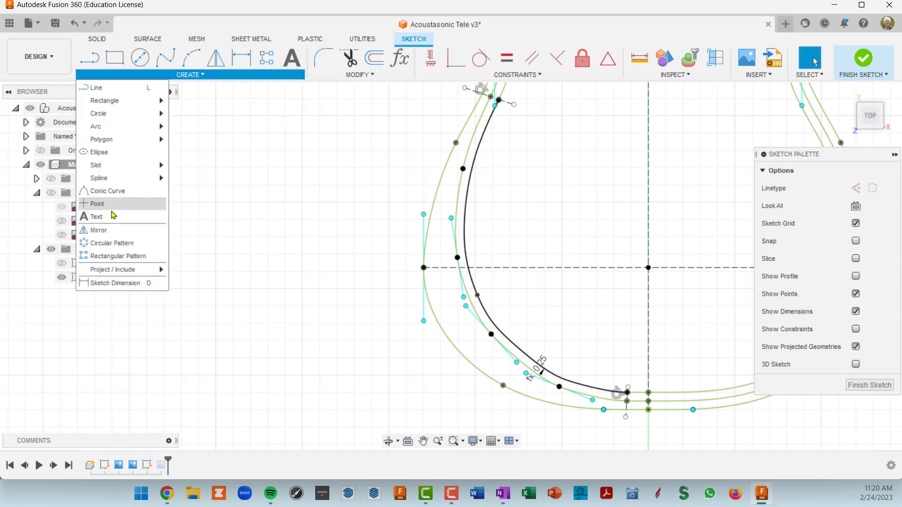
{"action": "left_click", "coordinate": [97, 203]}
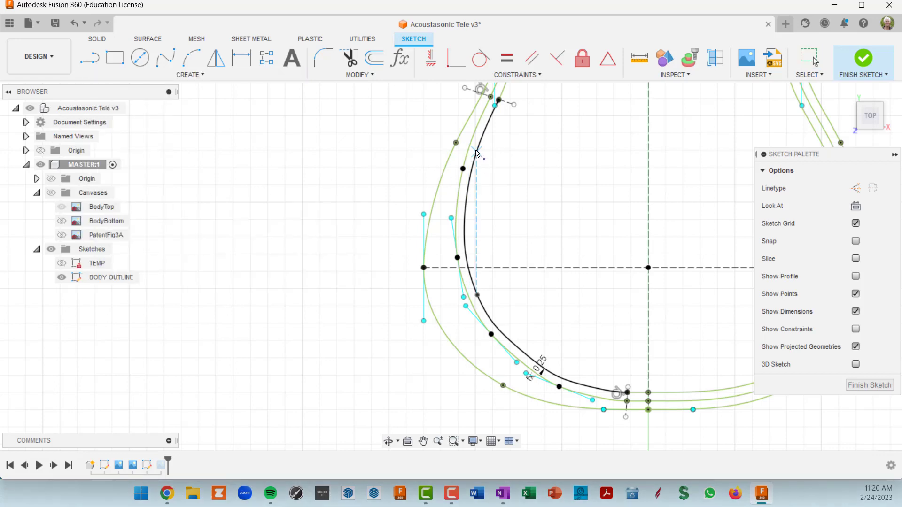
{"action": "left_click", "coordinate": [476, 153]}
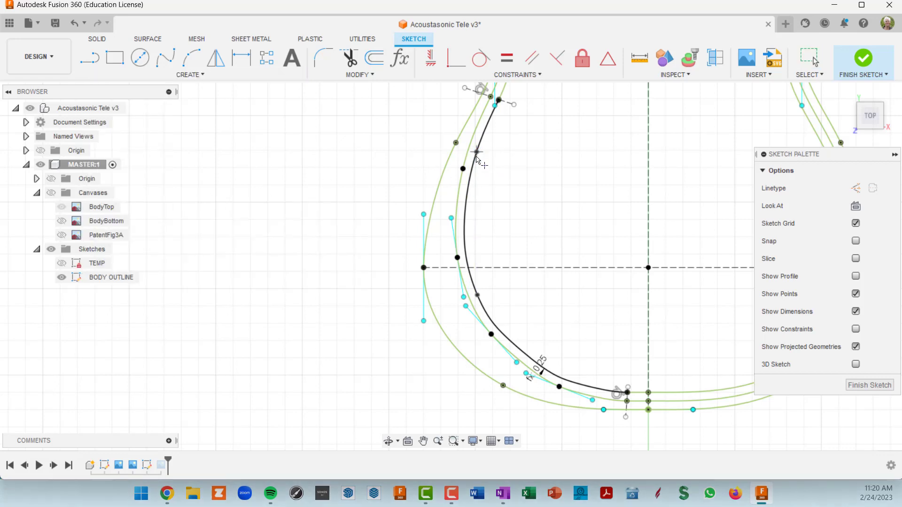
{"action": "left_click", "coordinate": [464, 241]}
{"action": "left_click", "coordinate": [507, 338]}
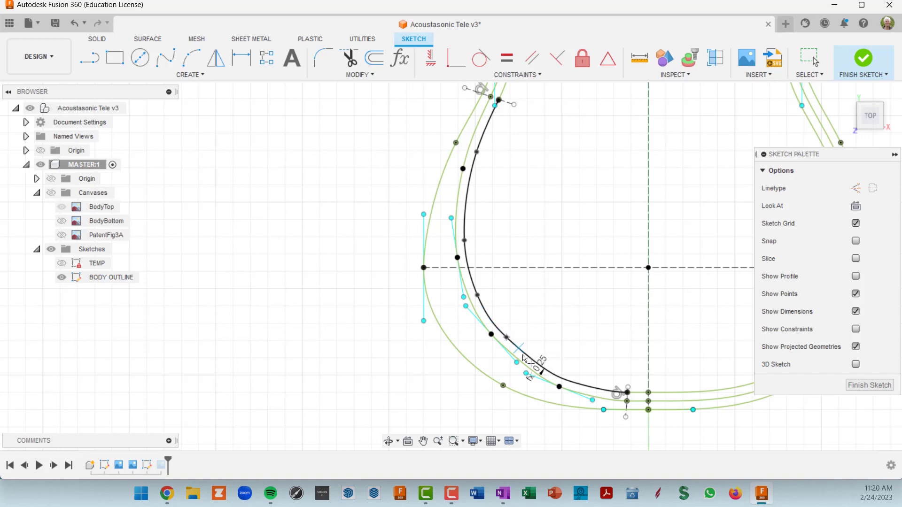
{"action": "left_click", "coordinate": [591, 387]}
{"action": "scroll", "coordinate": [551, 283], "scroll_direction": "up", "scroll_amount": 2}
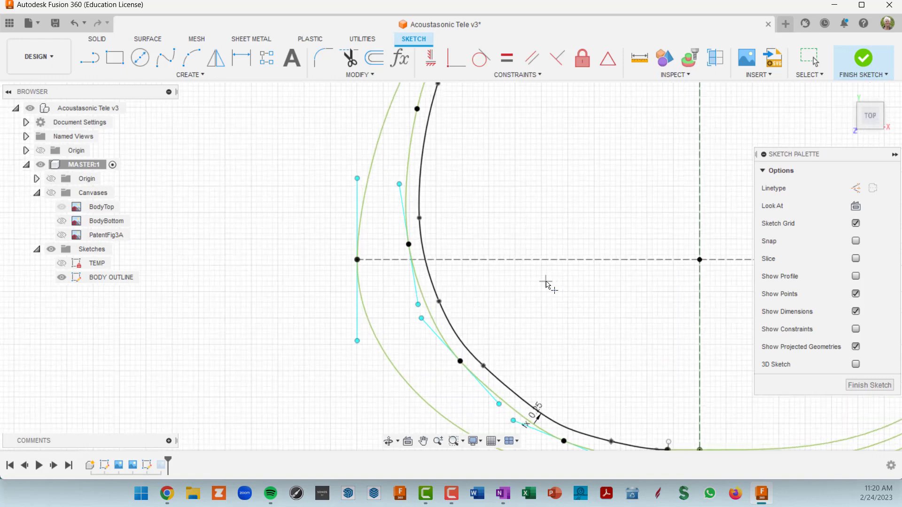
{"action": "scroll", "coordinate": [549, 281], "scroll_direction": "down", "scroll_amount": 2}
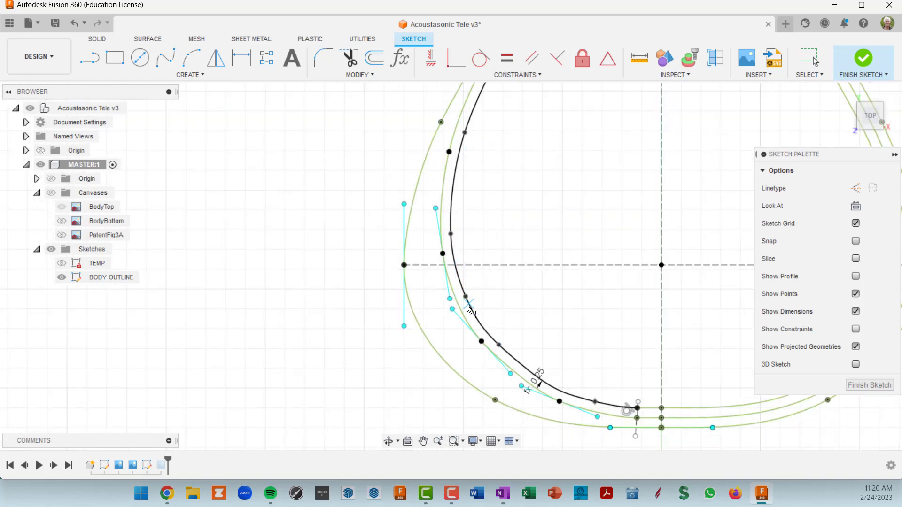
{"action": "scroll", "coordinate": [544, 246], "scroll_direction": "down", "scroll_amount": 3}
{"action": "scroll", "coordinate": [510, 244], "scroll_direction": "up", "scroll_amount": 1}
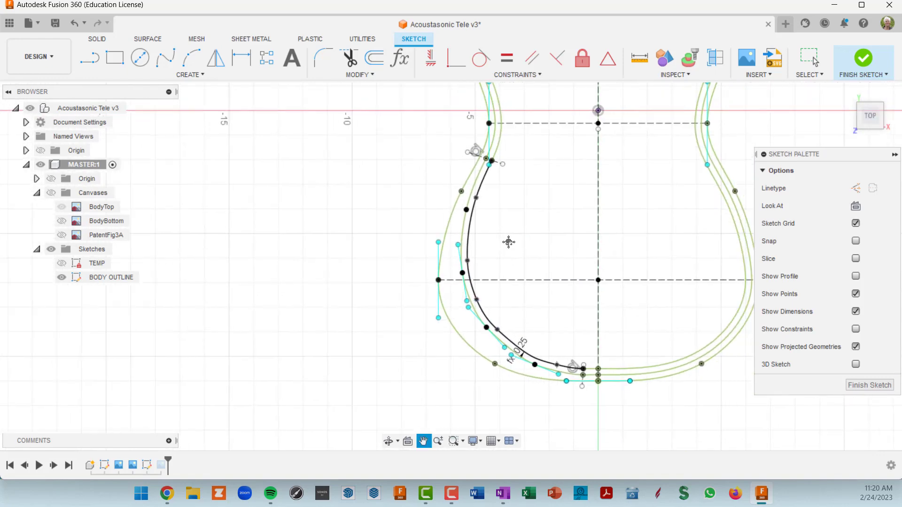
{"action": "scroll", "coordinate": [585, 326], "scroll_direction": "up", "scroll_amount": 1}
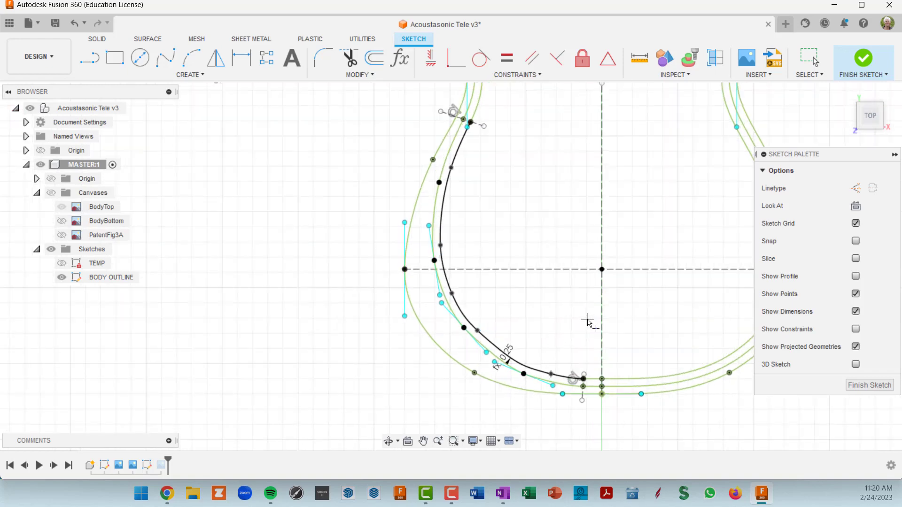
{"action": "scroll", "coordinate": [592, 329], "scroll_direction": "up", "scroll_amount": 2}
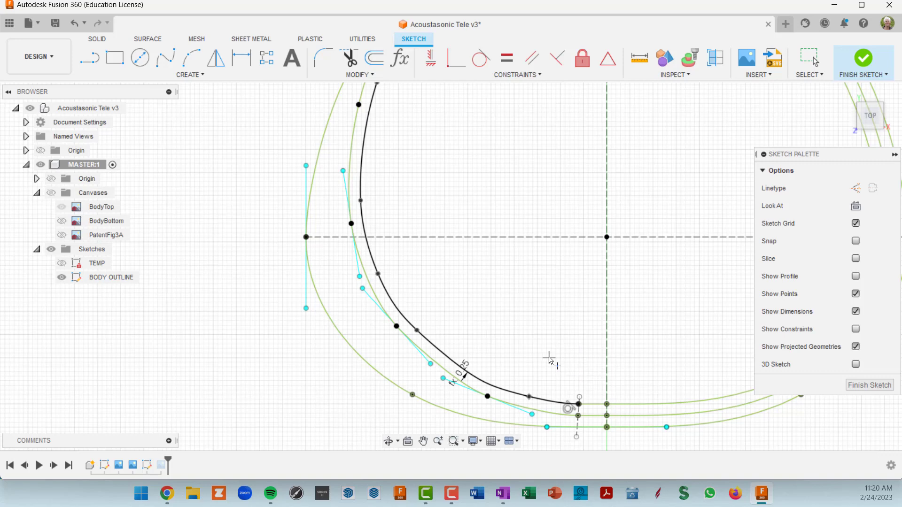
{"action": "key", "text": "Escape"}
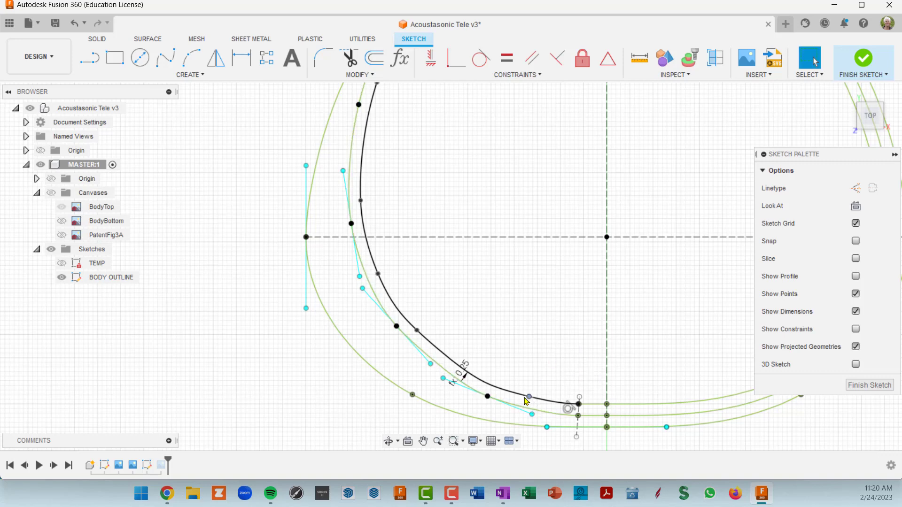
- Slide the lowest sketch point to about X -2.04, Y -10.25 in and the one just above the horizontal construction line to about X -5.32, Y -5.68 in
{"action": "left_click_drag", "start_coordinate": [526, 400], "coordinate": [513, 392]}
{"action": "scroll", "coordinate": [418, 268], "scroll_direction": "down", "scroll_amount": 2}
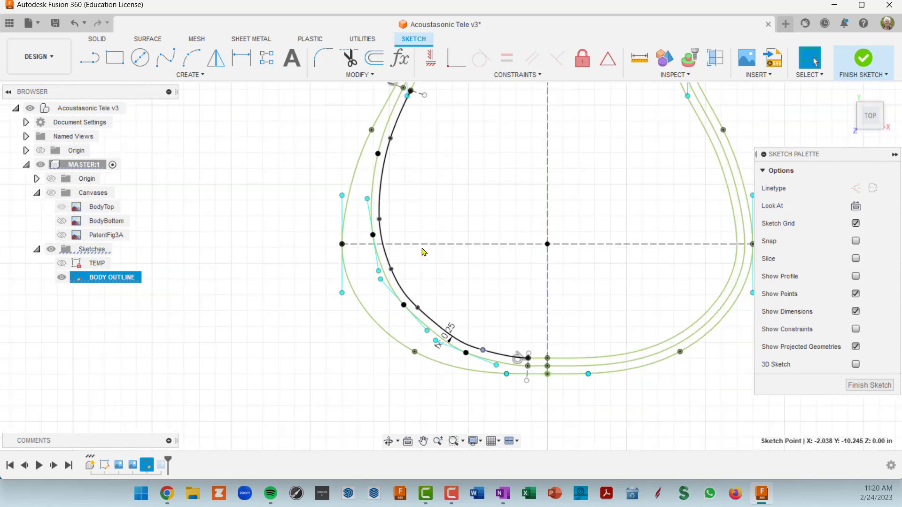
{"action": "left_click_drag", "start_coordinate": [380, 219], "coordinate": [379, 205]}
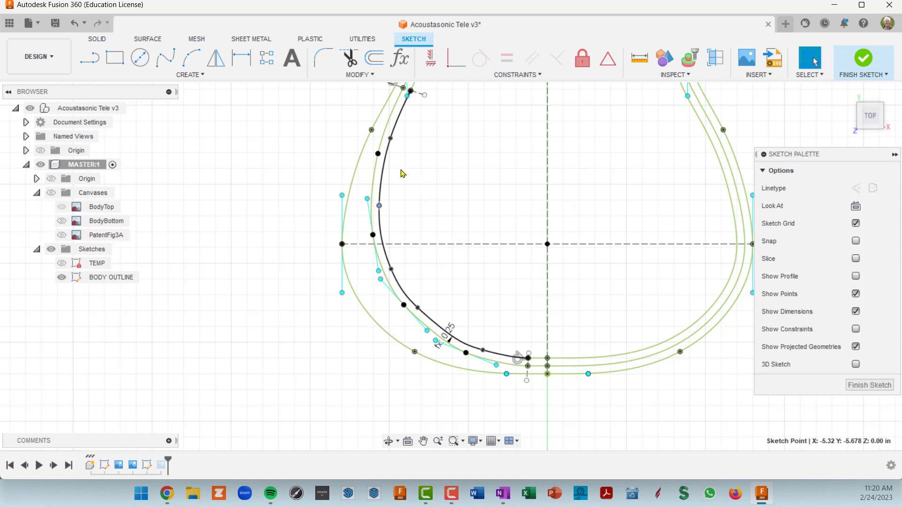
- Replace the inner offset curve with a fit point spline from the waist endpoint through the five sketch points to the lower endpoint near the centreline
{"action": "left_click", "coordinate": [383, 174]}
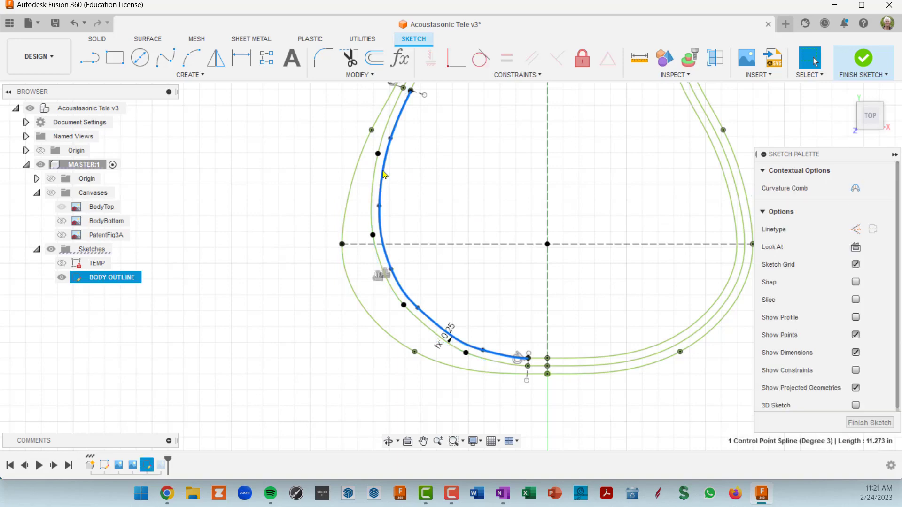
{"action": "key", "text": "Delete"}
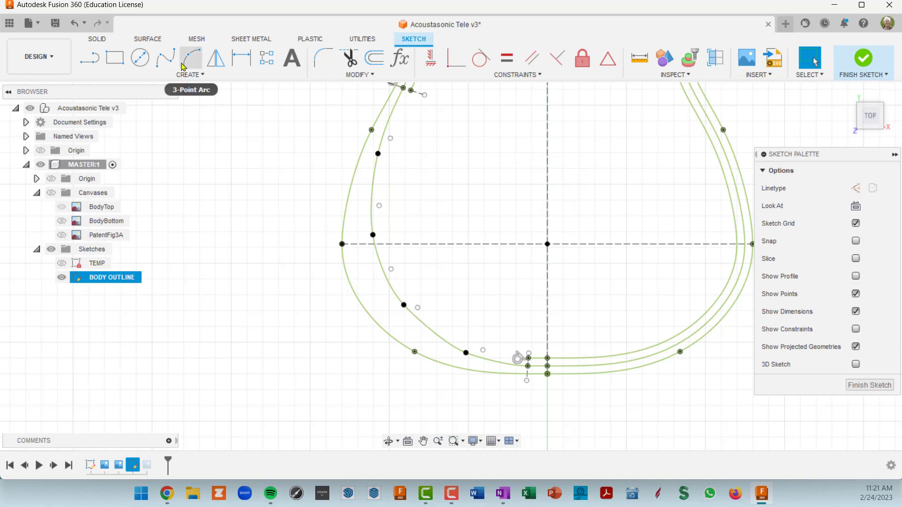
{"action": "left_click", "coordinate": [166, 57]}
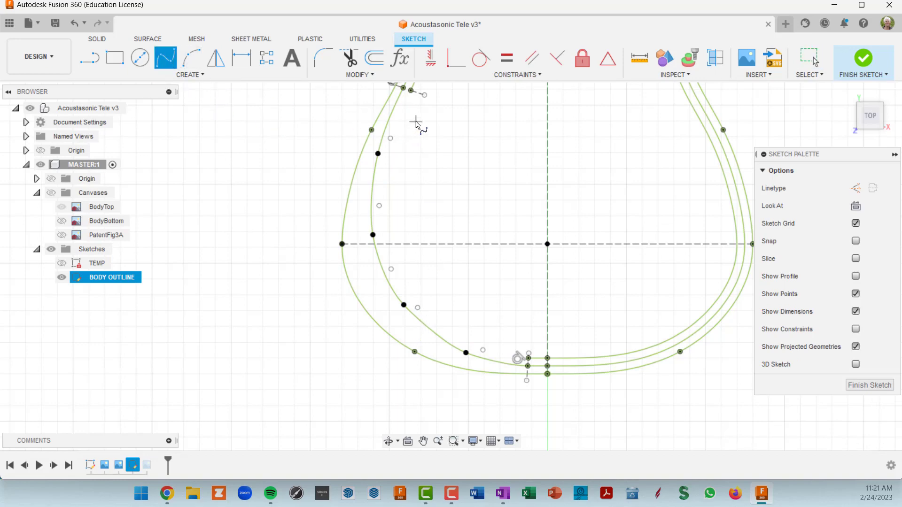
{"action": "scroll", "coordinate": [416, 121], "scroll_direction": "up", "scroll_amount": 2}
{"action": "middle_click_drag", "start_coordinate": [425, 148], "coordinate": [454, 213]}
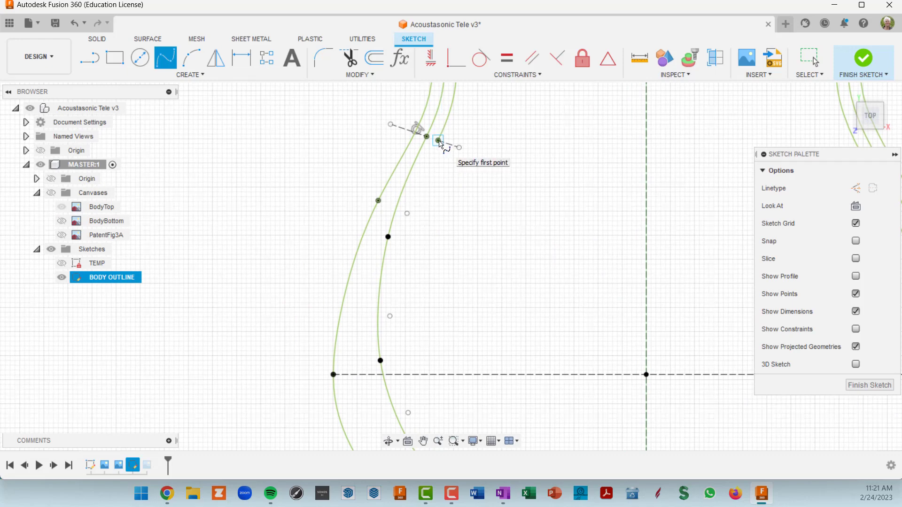
{"action": "left_click", "coordinate": [439, 142]}
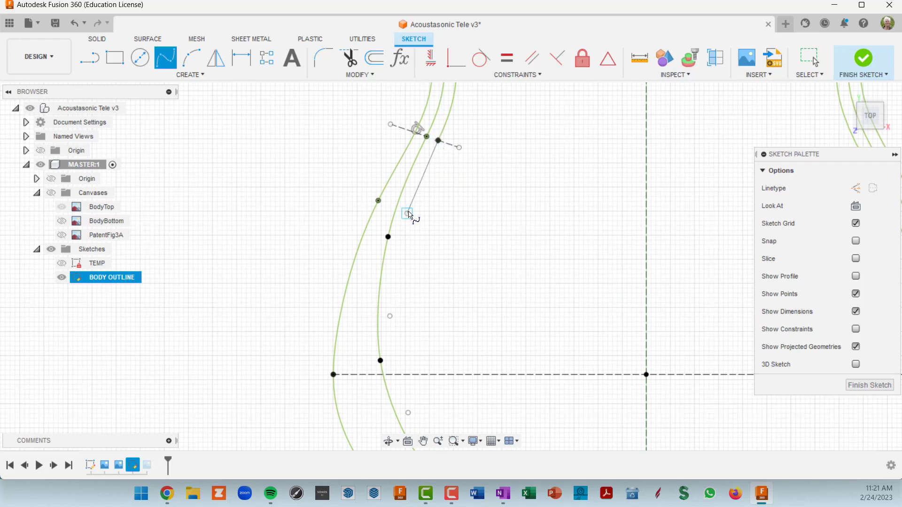
{"action": "left_click", "coordinate": [408, 214]}
{"action": "left_click", "coordinate": [390, 316]}
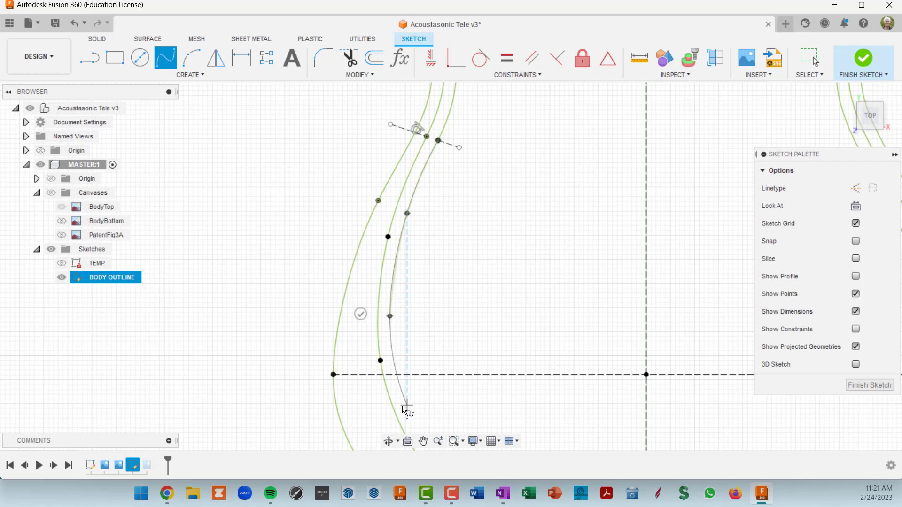
{"action": "left_click", "coordinate": [408, 412]}
{"action": "middle_click_drag", "start_coordinate": [522, 332], "coordinate": [537, 102]}
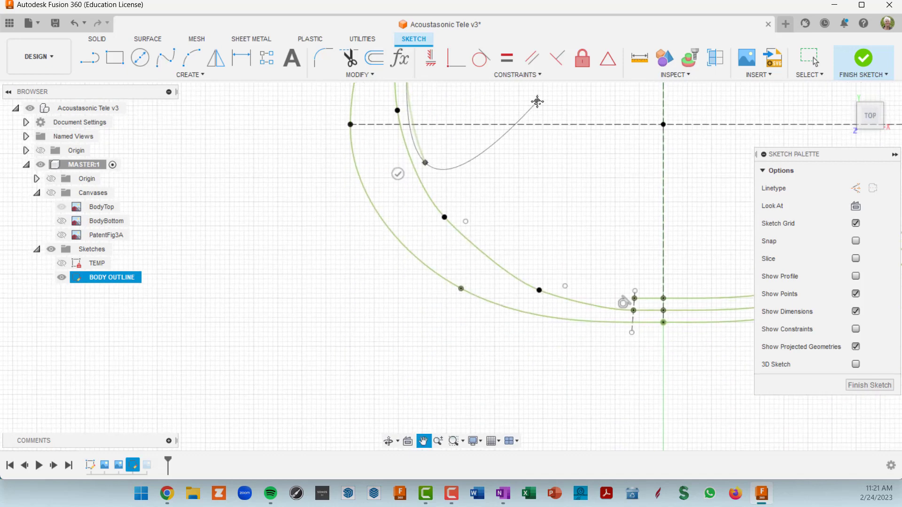
{"action": "left_click", "coordinate": [466, 221]}
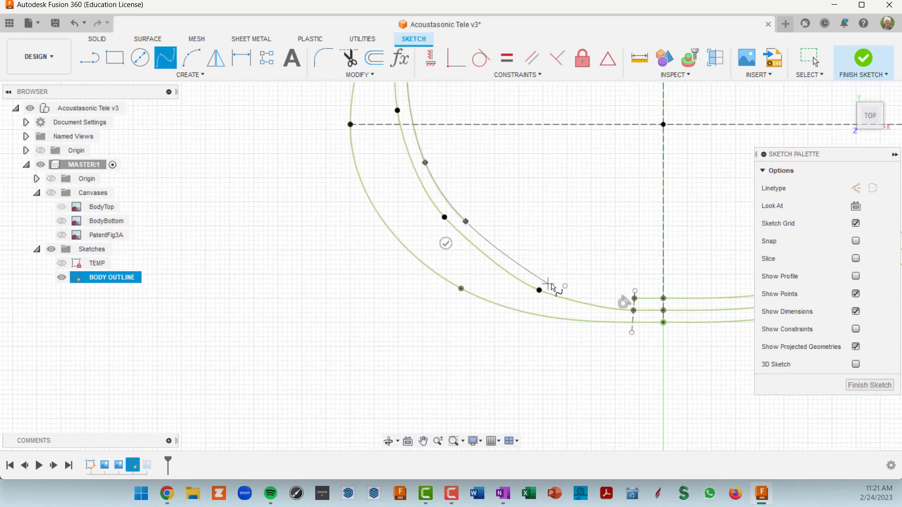
{"action": "left_click", "coordinate": [565, 286]}
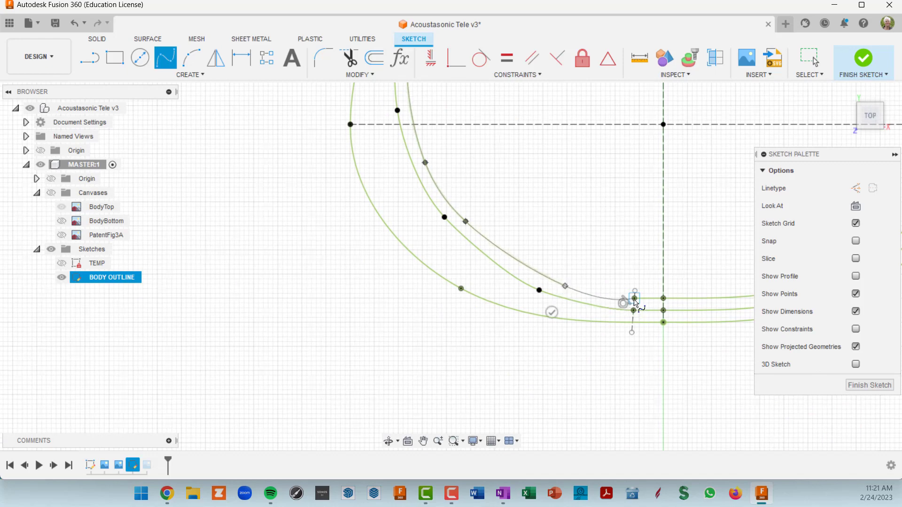
{"action": "left_click", "coordinate": [634, 300]}
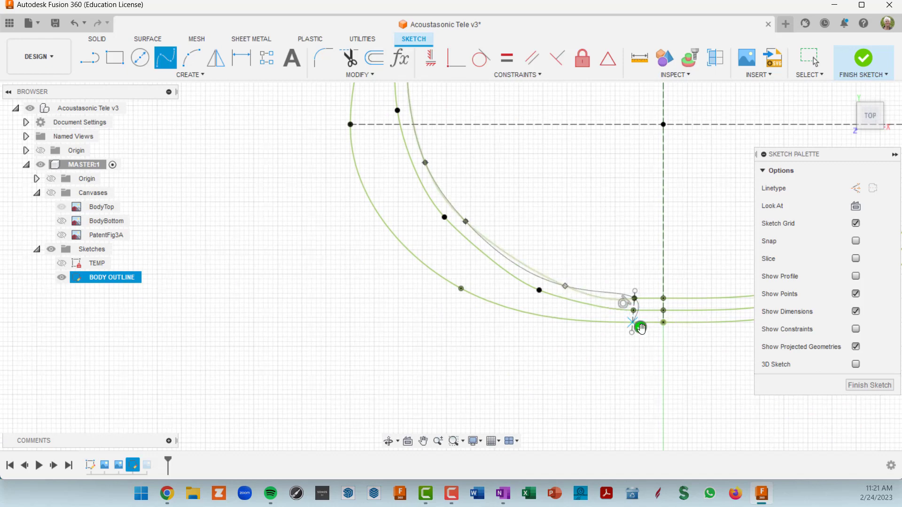
{"action": "left_click", "coordinate": [640, 328]}
- Apply a tangent constraint between the new spline and the short straight inner outline segment at the centreline
{"action": "scroll", "coordinate": [583, 362], "scroll_direction": "down", "scroll_amount": 3}
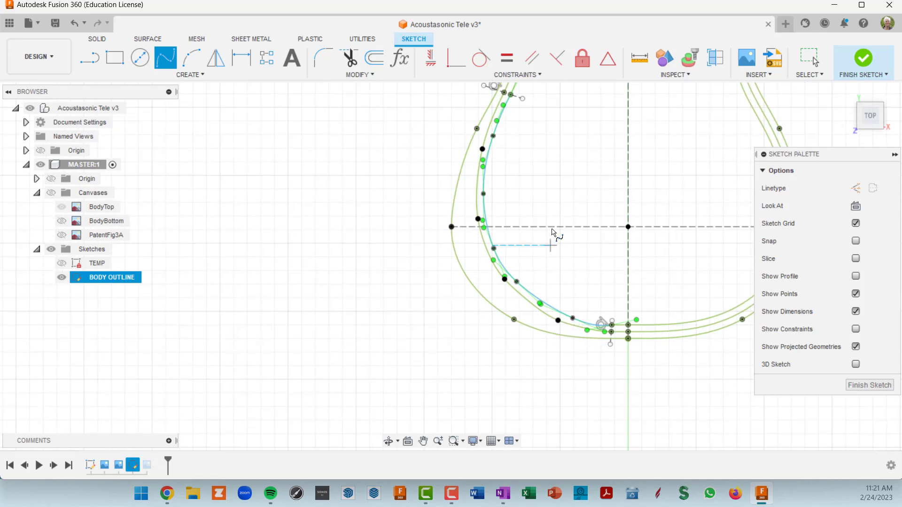
{"action": "scroll", "coordinate": [558, 201], "scroll_direction": "up", "scroll_amount": 3}
{"action": "scroll", "coordinate": [488, 229], "scroll_direction": "up", "scroll_amount": 3}
{"action": "scroll", "coordinate": [488, 233], "scroll_direction": "down", "scroll_amount": 4}
{"action": "middle_click_drag", "start_coordinate": [613, 373], "coordinate": [556, 287]}
{"action": "scroll", "coordinate": [557, 289], "scroll_direction": "up", "scroll_amount": 5}
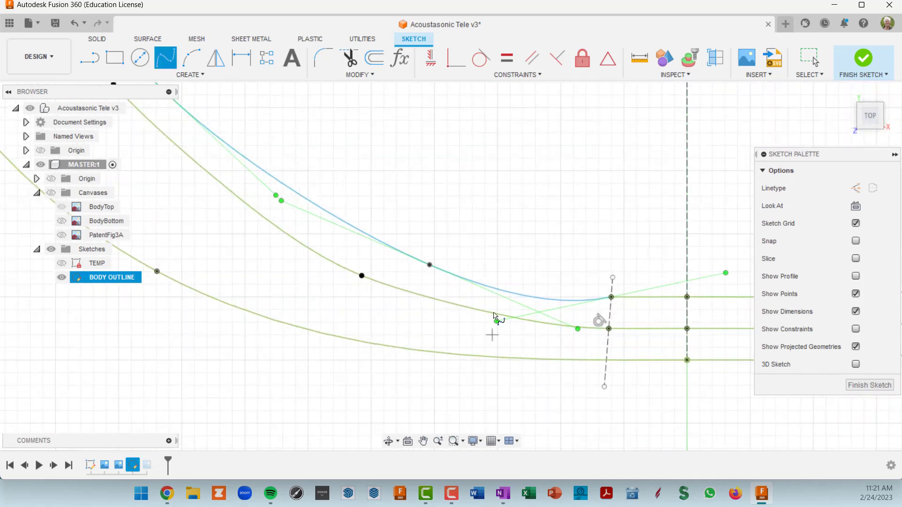
{"action": "key", "text": "Escape"}
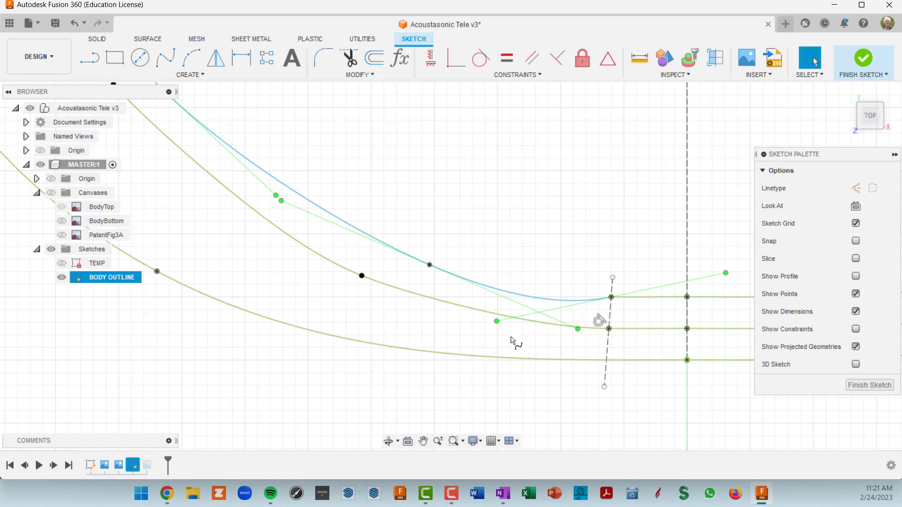
{"action": "left_click", "coordinate": [548, 301]}
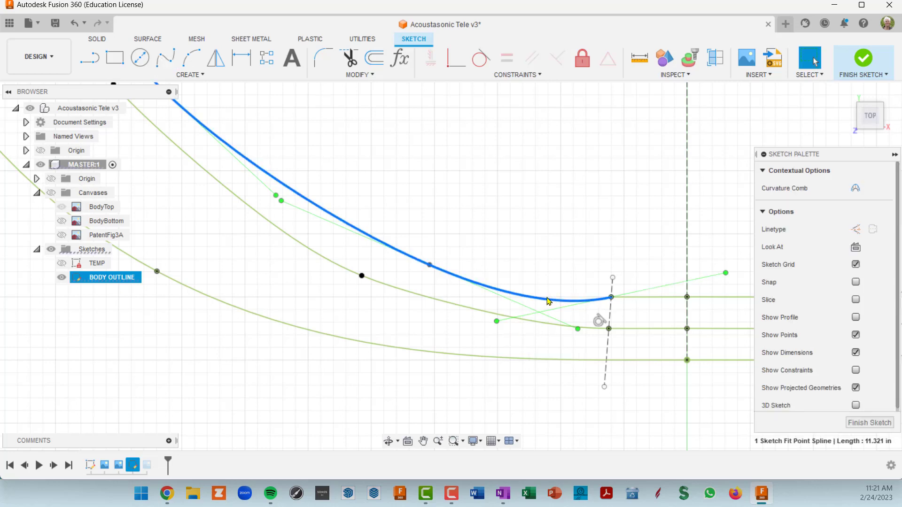
{"action": "left_click", "coordinate": [480, 58]}
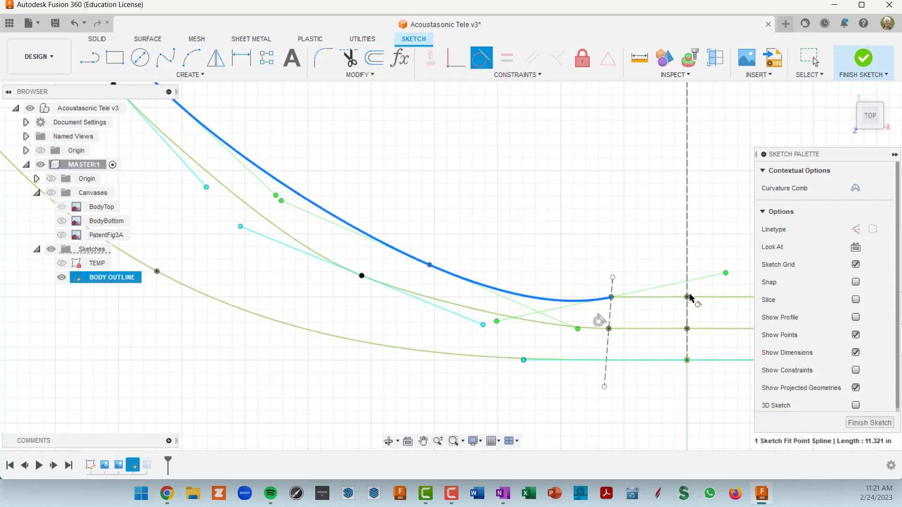
{"action": "left_click", "coordinate": [651, 297]}
- Apply a tangent constraint between the new inner spline and the inner waist curve where they meet at the waist
{"action": "scroll", "coordinate": [655, 299], "scroll_direction": "down", "scroll_amount": 3}
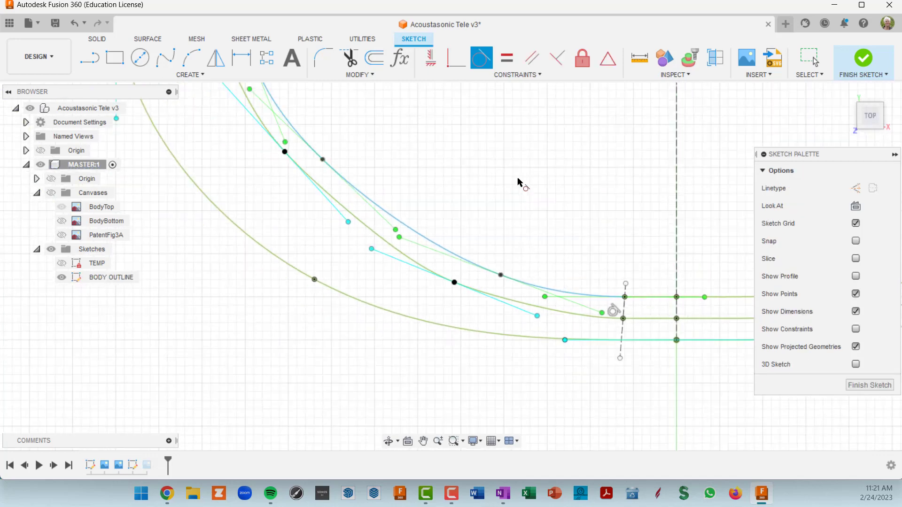
{"action": "middle_click_drag", "start_coordinate": [518, 186], "coordinate": [603, 446]}
{"action": "middle_click_drag", "start_coordinate": [399, 186], "coordinate": [417, 447]}
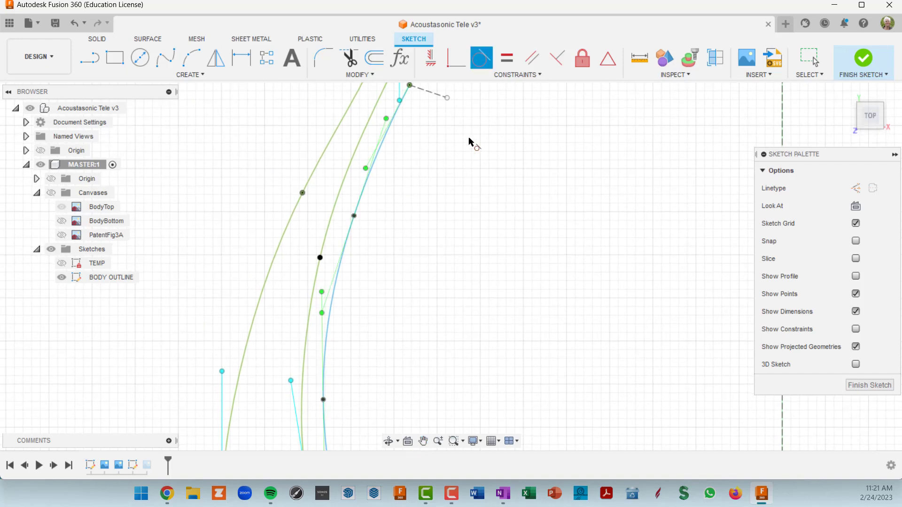
{"action": "middle_click_drag", "start_coordinate": [463, 156], "coordinate": [424, 290]}
{"action": "scroll", "coordinate": [382, 242], "scroll_direction": "up", "scroll_amount": 3}
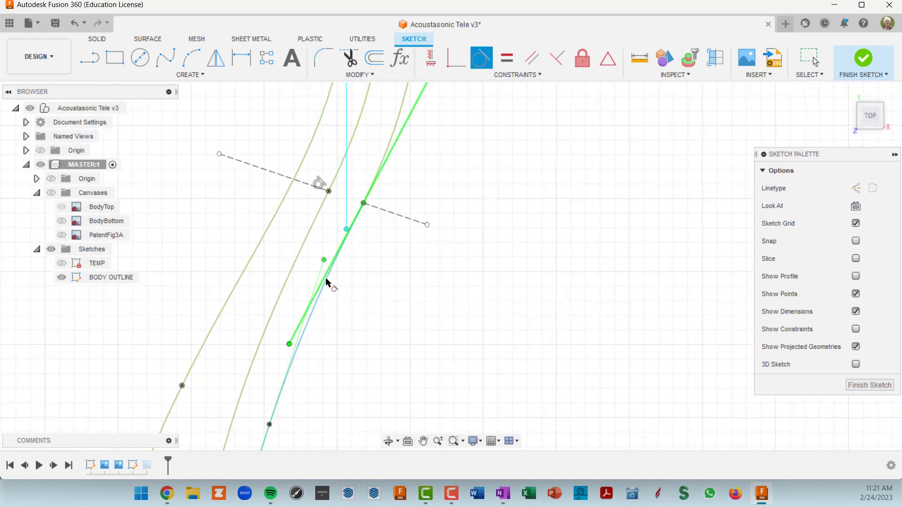
{"action": "scroll", "coordinate": [328, 282], "scroll_direction": "up", "scroll_amount": 3}
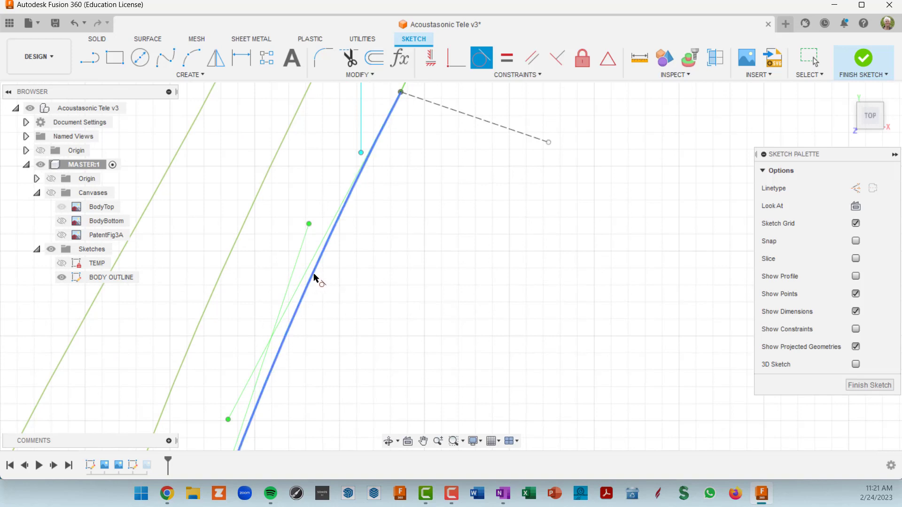
{"action": "left_click", "coordinate": [314, 277]}
{"action": "middle_click_drag", "start_coordinate": [379, 175], "coordinate": [361, 326]}
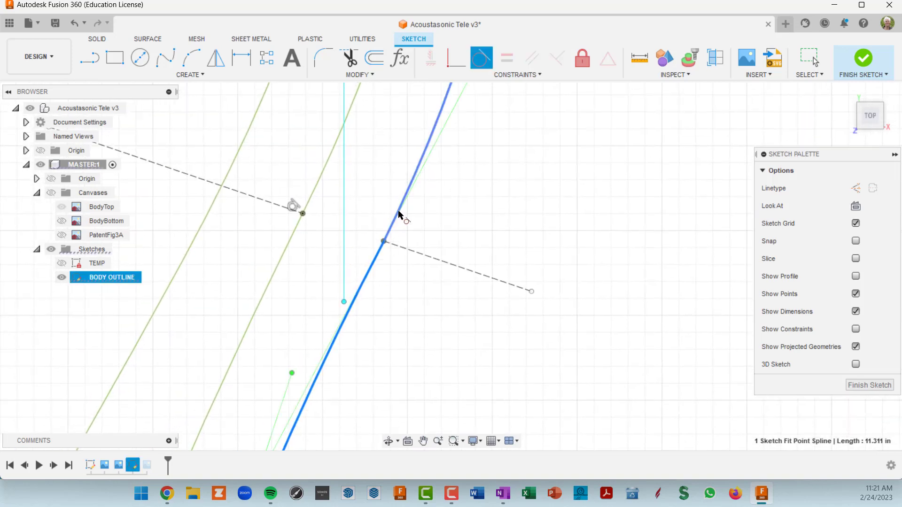
{"action": "left_click", "coordinate": [428, 143]}
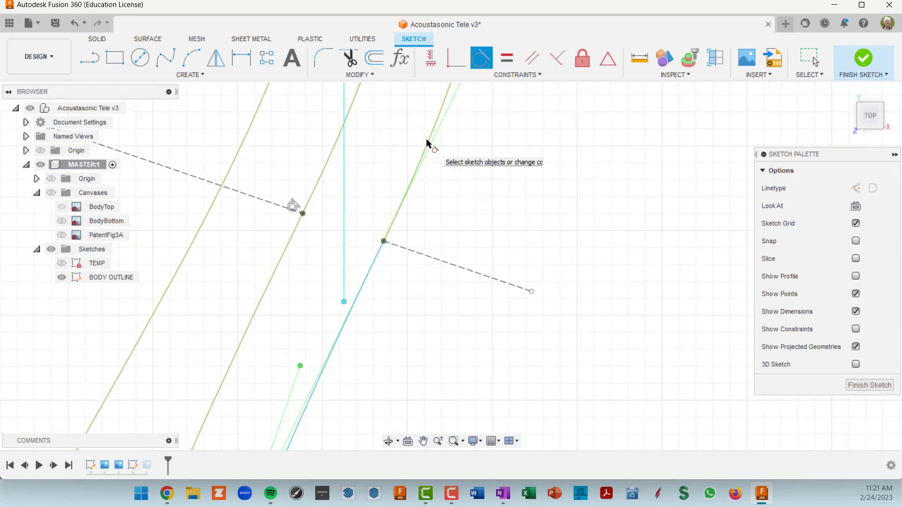
- Hide the sketch points and toggle the constraint display on and back off
{"action": "scroll", "coordinate": [453, 238], "scroll_direction": "down", "scroll_amount": 5}
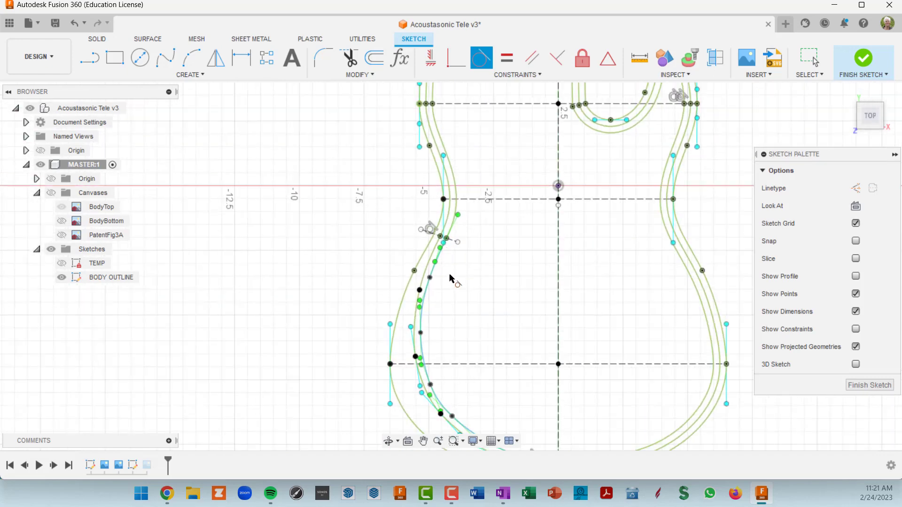
{"action": "middle_click_drag", "start_coordinate": [451, 280], "coordinate": [437, 156]}
{"action": "scroll", "coordinate": [479, 248], "scroll_direction": "up", "scroll_amount": 4}
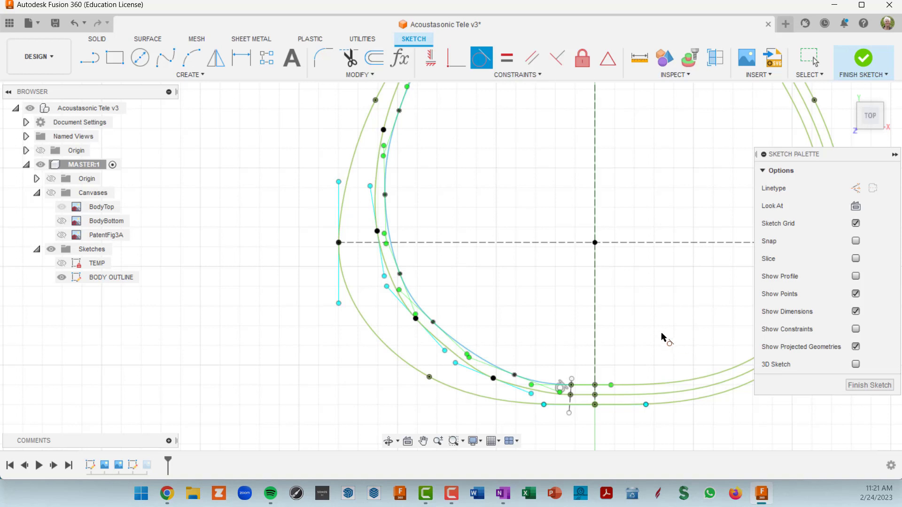
{"action": "middle_click_drag", "start_coordinate": [674, 316], "coordinate": [655, 309]}
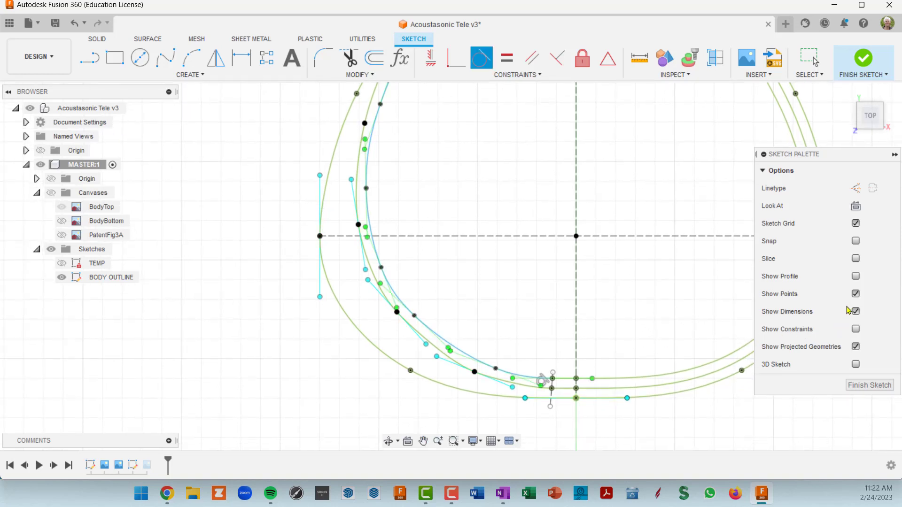
{"action": "left_click", "coordinate": [856, 294]}
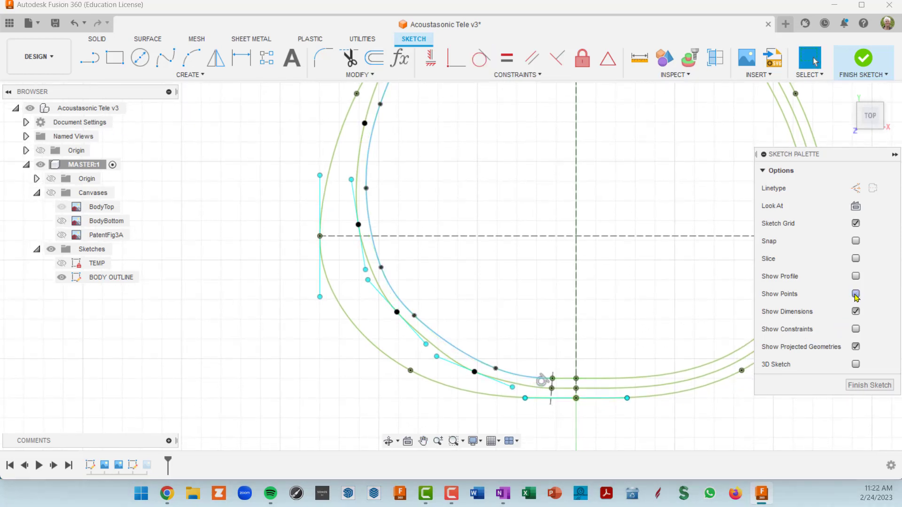
{"action": "left_click", "coordinate": [856, 330]}
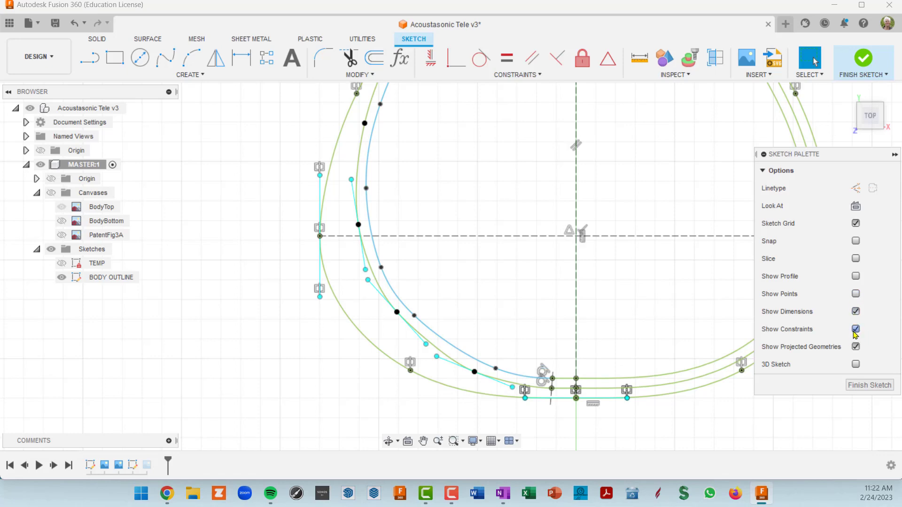
{"action": "left_click", "coordinate": [856, 331]}
- Compare the new spline with the guitar photo by showing and hiding the canvases, and turn on the sketch profile display
{"action": "scroll", "coordinate": [447, 286], "scroll_direction": "up", "scroll_amount": 1}
{"action": "scroll", "coordinate": [447, 286], "scroll_direction": "down", "scroll_amount": 3}
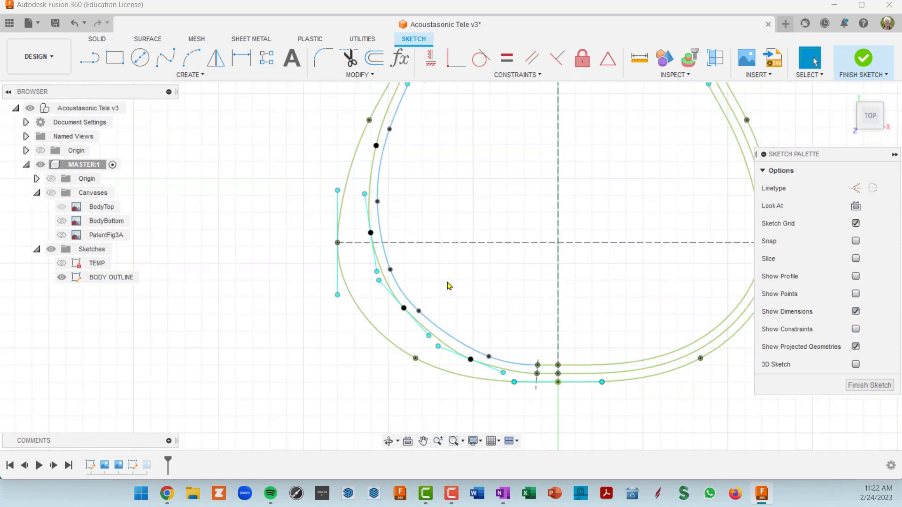
{"action": "scroll", "coordinate": [447, 286], "scroll_direction": "up", "scroll_amount": 2}
{"action": "scroll", "coordinate": [429, 328], "scroll_direction": "up", "scroll_amount": 1}
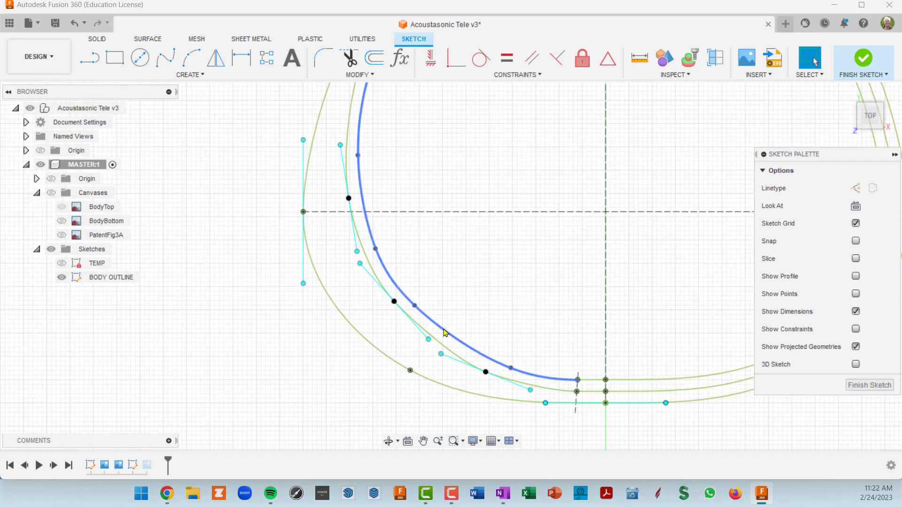
{"action": "left_click", "coordinate": [52, 193]}
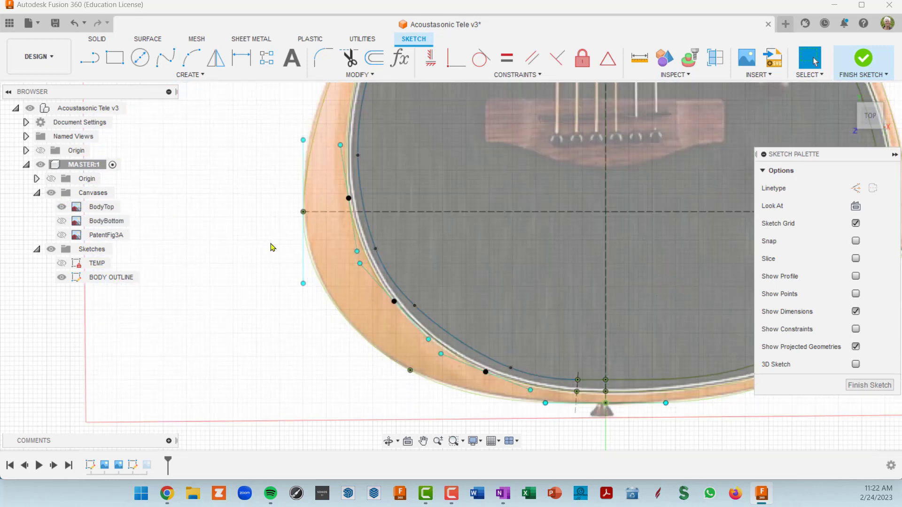
{"action": "scroll", "coordinate": [470, 256], "scroll_direction": "down", "scroll_amount": 3}
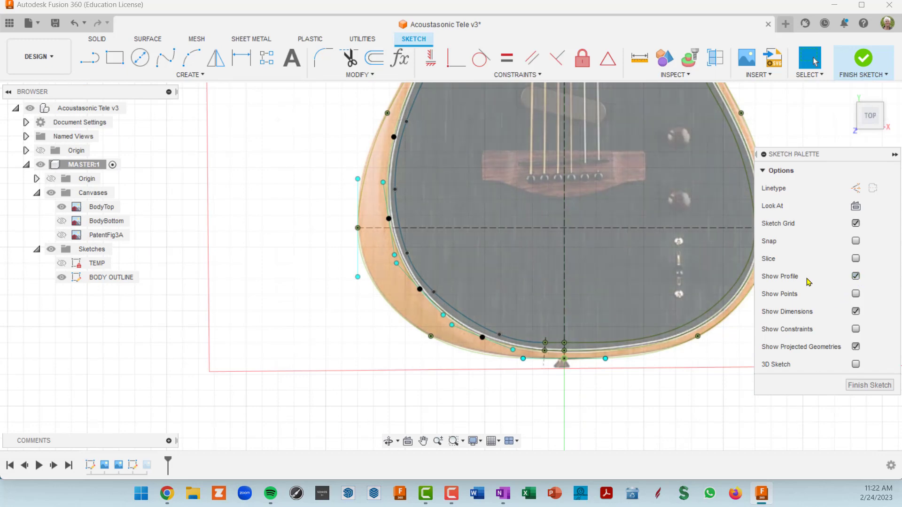
{"action": "left_click", "coordinate": [52, 193]}
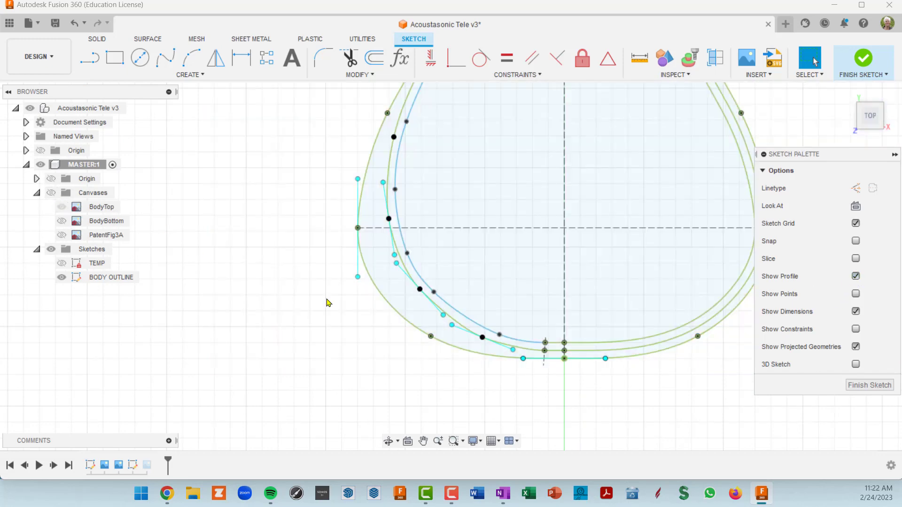
- Check the closed profiles between the body outline and its two inner curves, and finish the BODY OUTLINE sketch
{"action": "scroll", "coordinate": [379, 324], "scroll_direction": "down", "scroll_amount": 3}
{"action": "scroll", "coordinate": [535, 348], "scroll_direction": "up", "scroll_amount": 2}
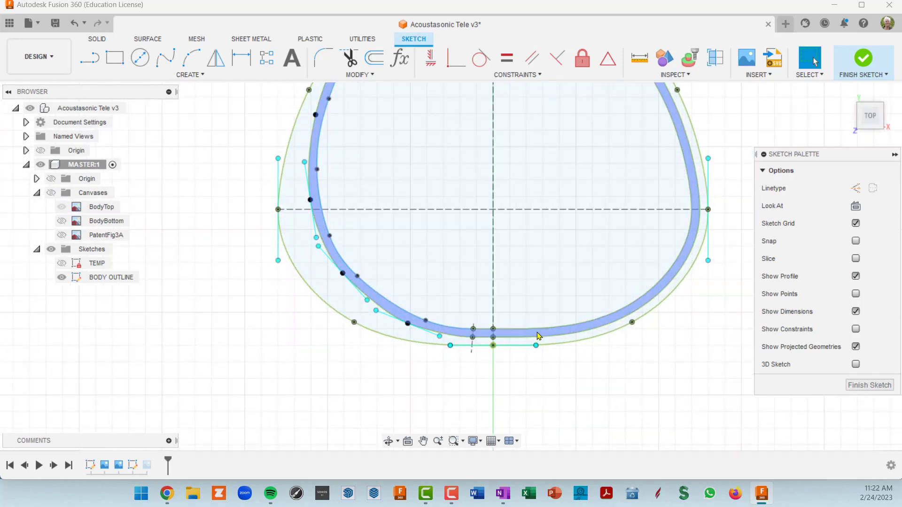
{"action": "scroll", "coordinate": [539, 336], "scroll_direction": "down", "scroll_amount": 5}
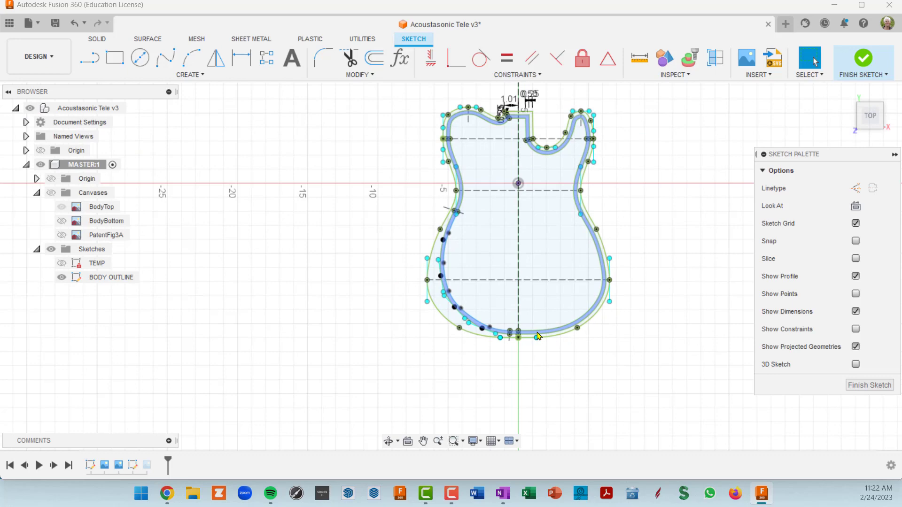
{"action": "scroll", "coordinate": [539, 336], "scroll_direction": "up", "scroll_amount": 1}
{"action": "left_click", "coordinate": [539, 336]}
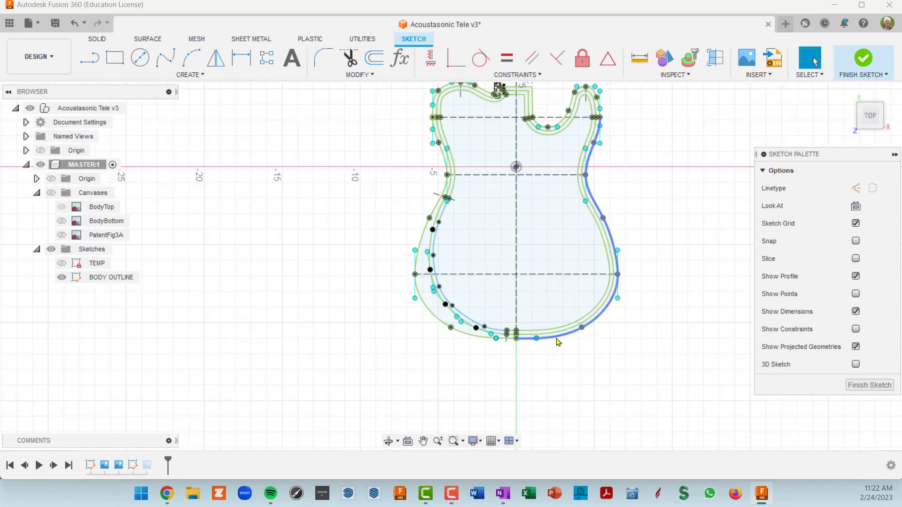
{"action": "scroll", "coordinate": [559, 339], "scroll_direction": "up", "scroll_amount": 2}
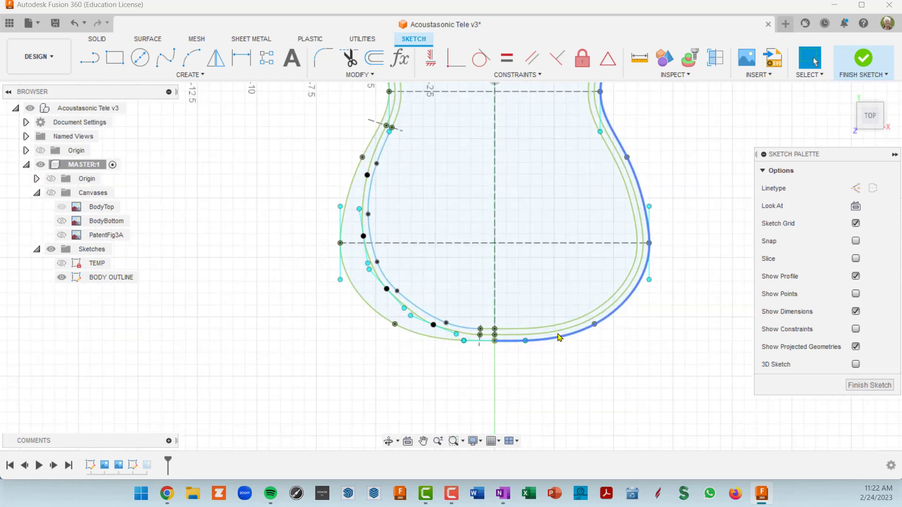
{"action": "left_click", "coordinate": [411, 328]}
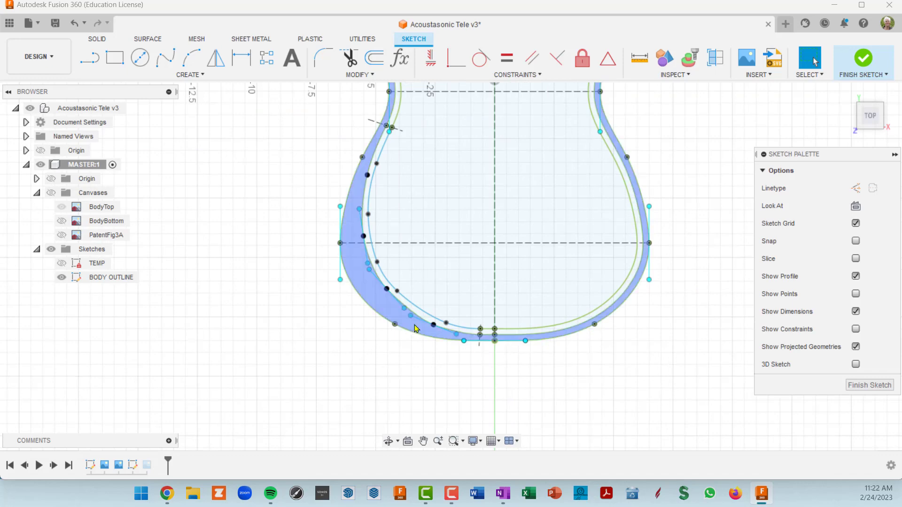
{"action": "scroll", "coordinate": [415, 328], "scroll_direction": "down", "scroll_amount": 3}
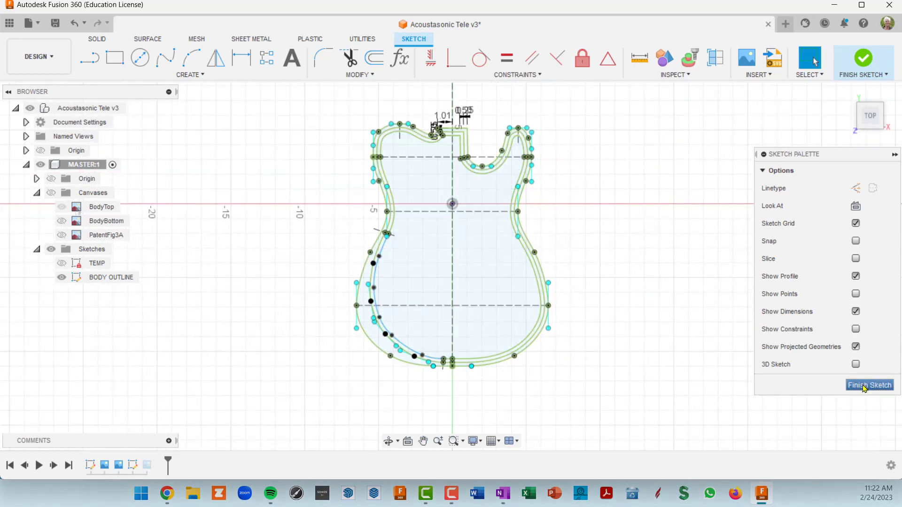
{"action": "left_click", "coordinate": [863, 386]}
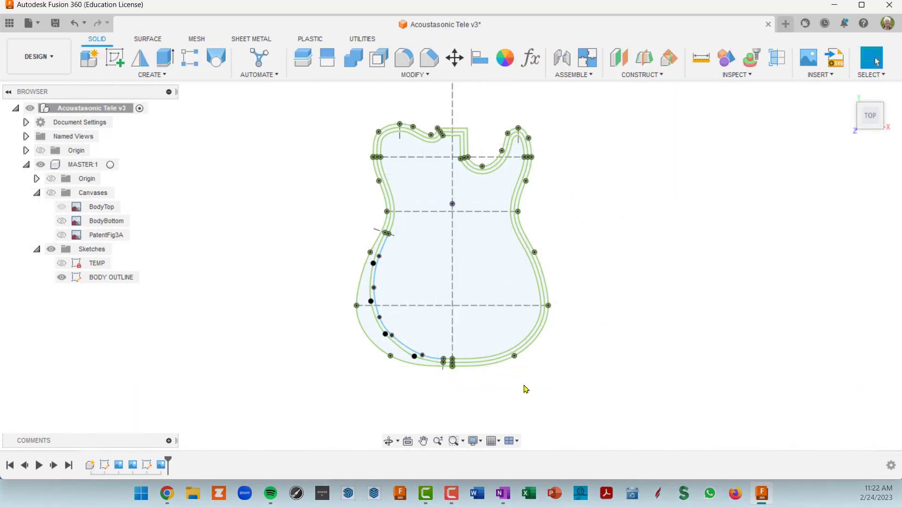
- Reopen the BODY OUTLINE sketch for editing through its new inner spline
{"action": "scroll", "coordinate": [410, 374], "scroll_direction": "up", "scroll_amount": 5}
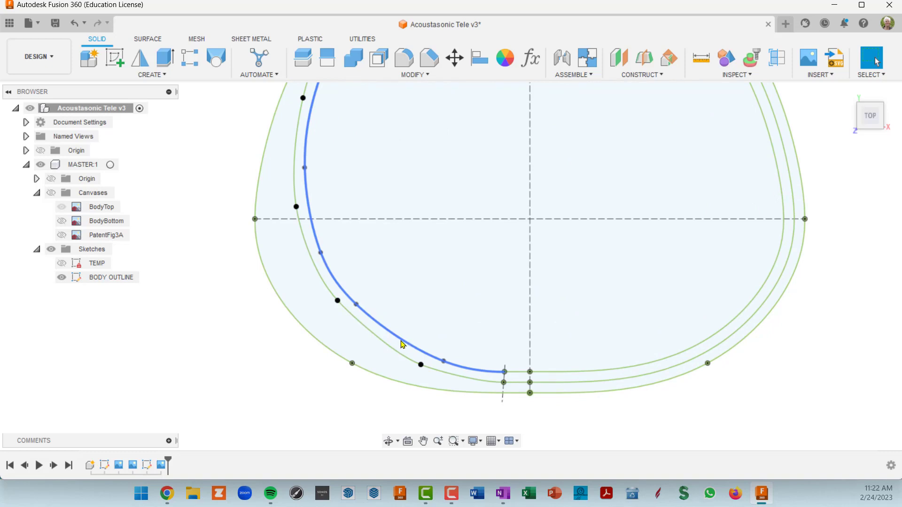
{"action": "left_click", "coordinate": [402, 344]}
{"action": "right_click", "coordinate": [401, 345]}
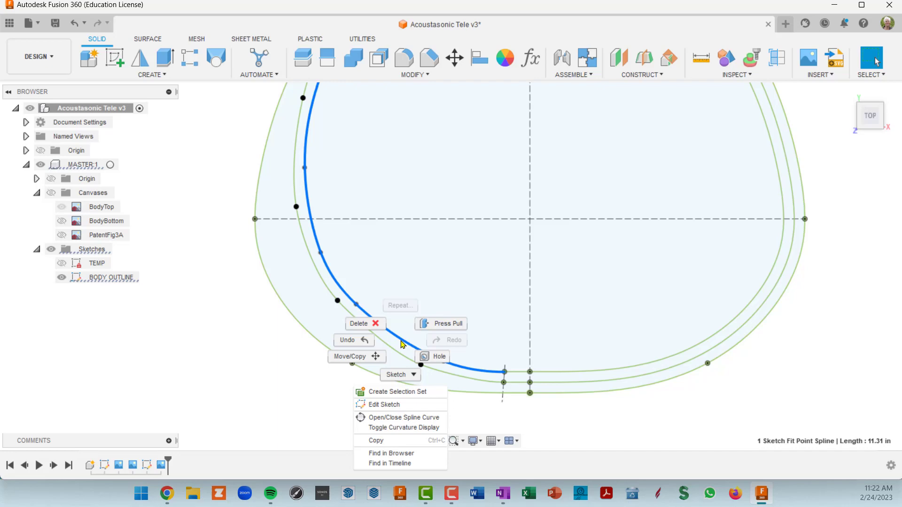
{"action": "left_click", "coordinate": [397, 405]}
- Unfix the middle outline spline along the lower bout so it can be edited
{"action": "scroll", "coordinate": [413, 367], "scroll_direction": "up", "scroll_amount": 5}
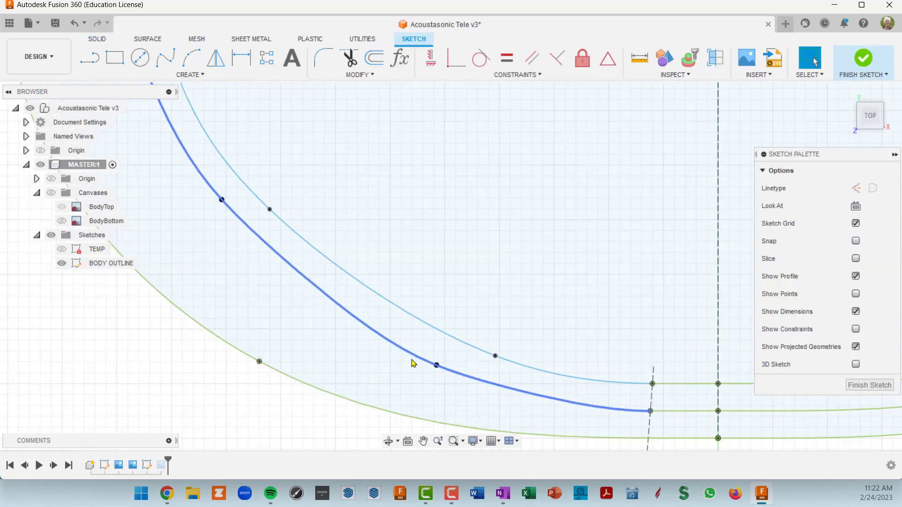
{"action": "scroll", "coordinate": [413, 363], "scroll_direction": "up", "scroll_amount": 1}
{"action": "scroll", "coordinate": [413, 363], "scroll_direction": "down", "scroll_amount": 3}
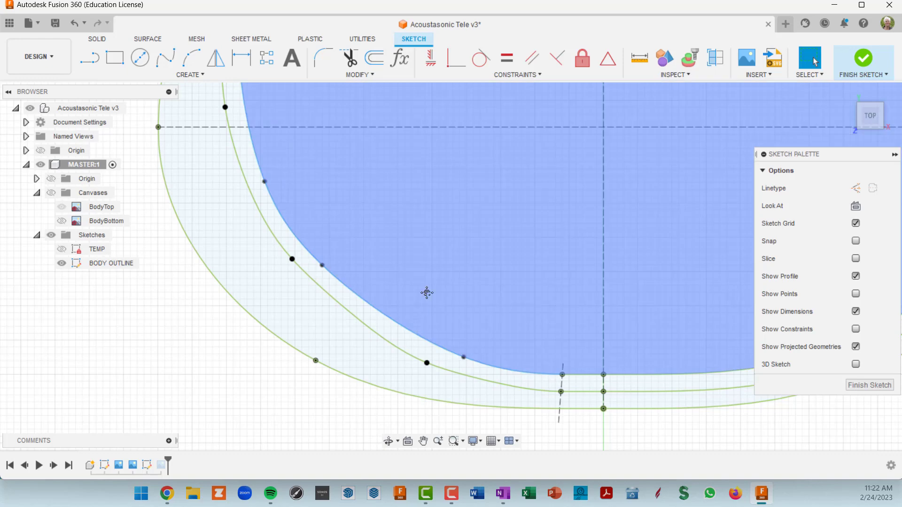
{"action": "middle_click_drag", "start_coordinate": [425, 295], "coordinate": [458, 254]}
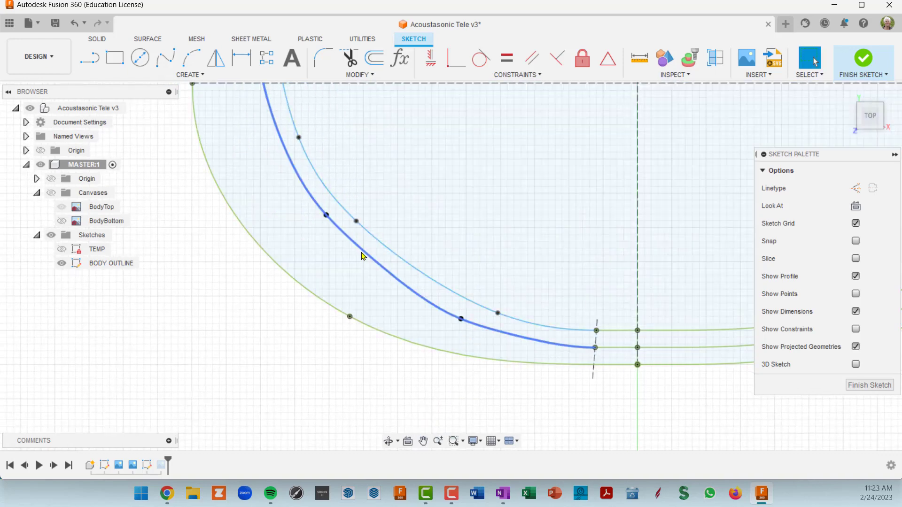
{"action": "left_click", "coordinate": [330, 220]}
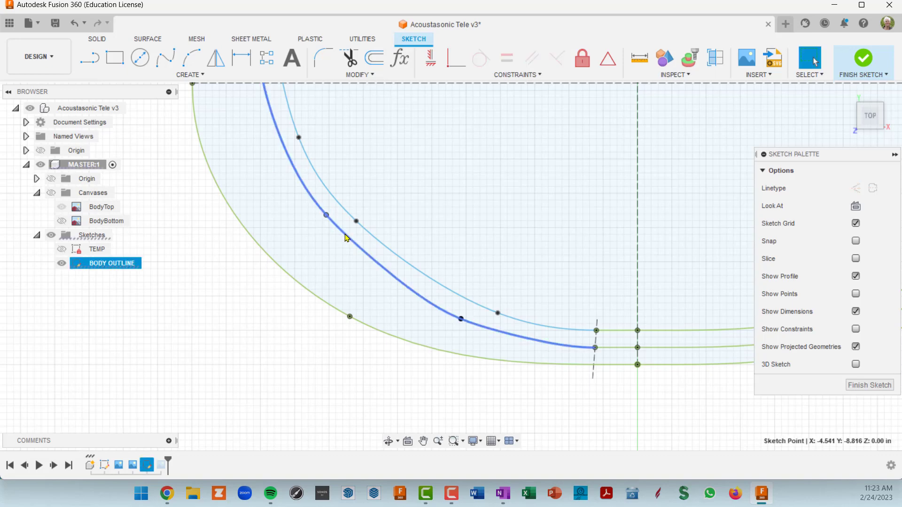
{"action": "left_click", "coordinate": [360, 249]}
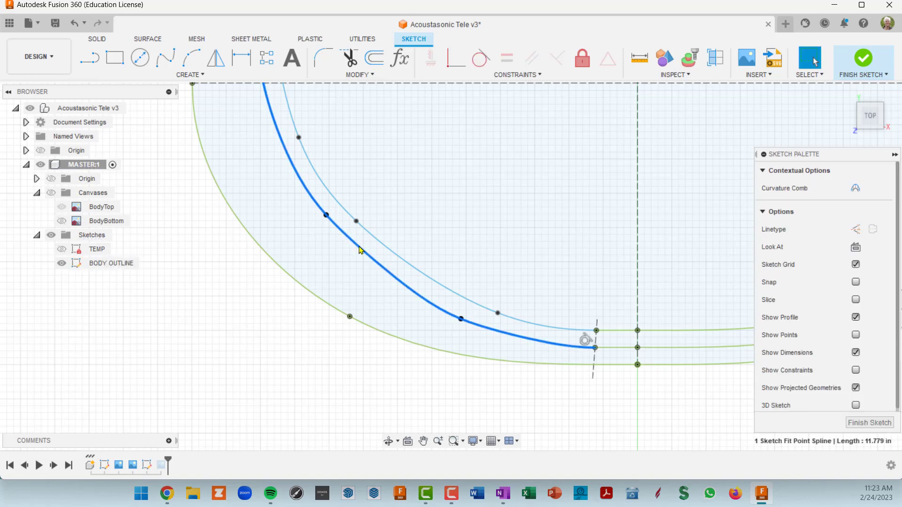
{"action": "left_click", "coordinate": [581, 62]}
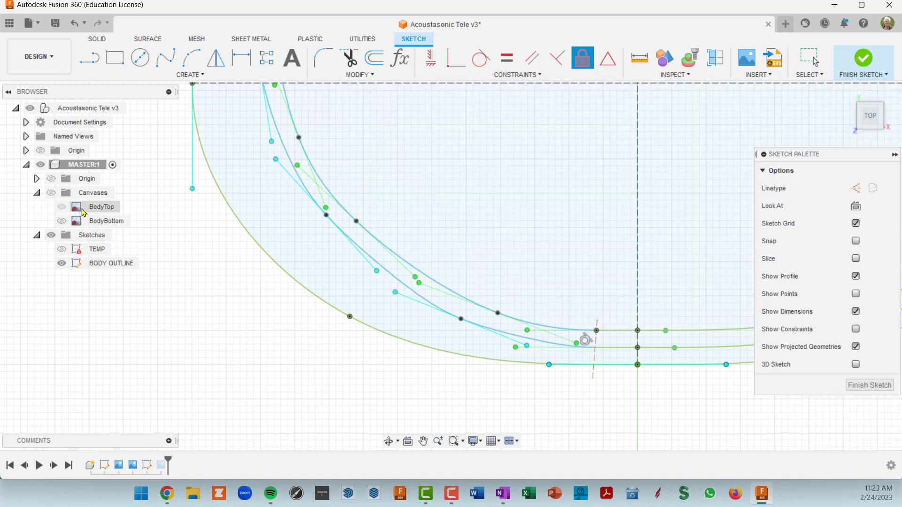
- Show the canvases and move the middle spline's lower-left bout fit point to about X -4.49, Y -8.885 in, along the binding edge
{"action": "left_click", "coordinate": [51, 193]}
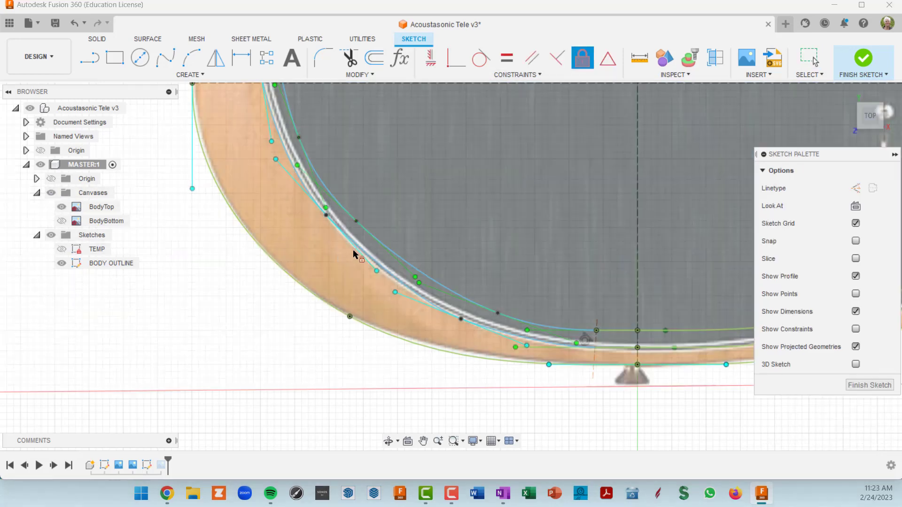
{"action": "scroll", "coordinate": [358, 249], "scroll_direction": "up", "scroll_amount": 3}
{"action": "scroll", "coordinate": [358, 249], "scroll_direction": "up", "scroll_amount": 2}
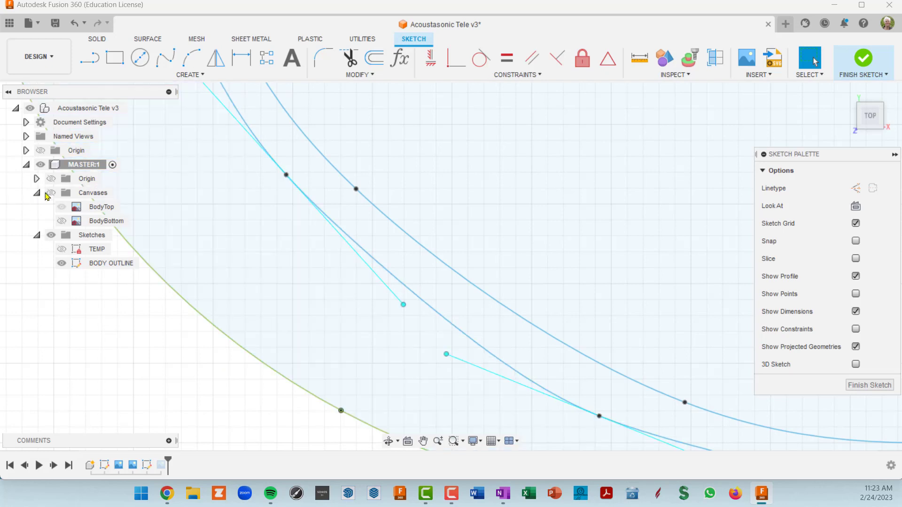
{"action": "left_click", "coordinate": [51, 192]}
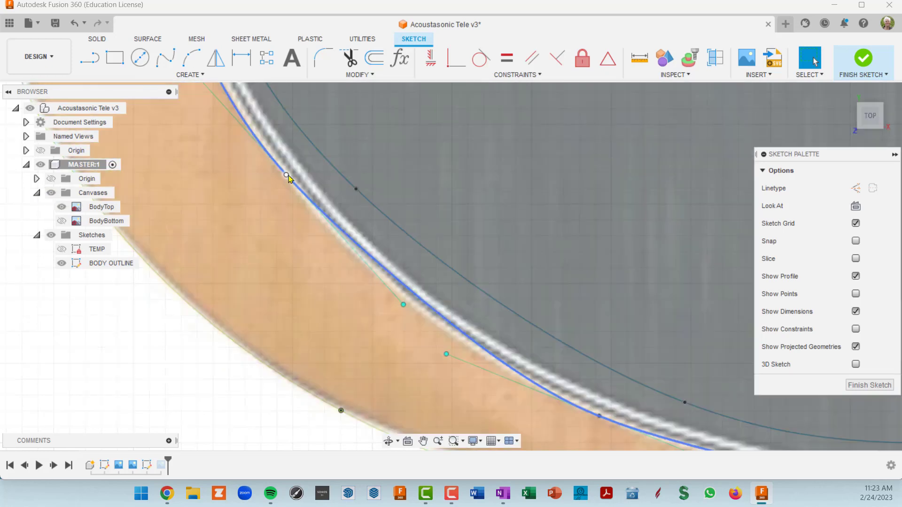
{"action": "left_click_drag", "start_coordinate": [285, 177], "coordinate": [295, 188]}
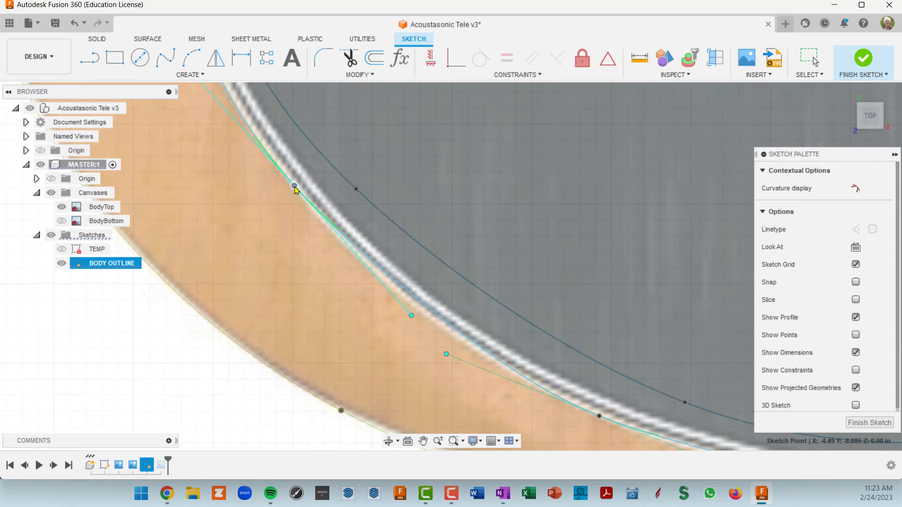
- Compare the middle lower-bout spline with the binding in the photo, then hide the canvases and finish the BODY OUTLINE sketch
{"action": "scroll", "coordinate": [295, 188], "scroll_direction": "down", "scroll_amount": 5}
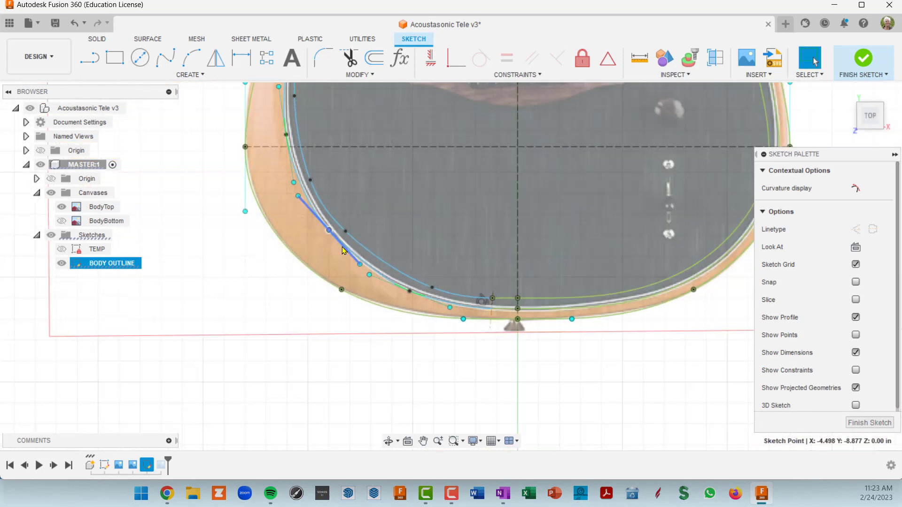
{"action": "scroll", "coordinate": [336, 250], "scroll_direction": "up", "scroll_amount": 3}
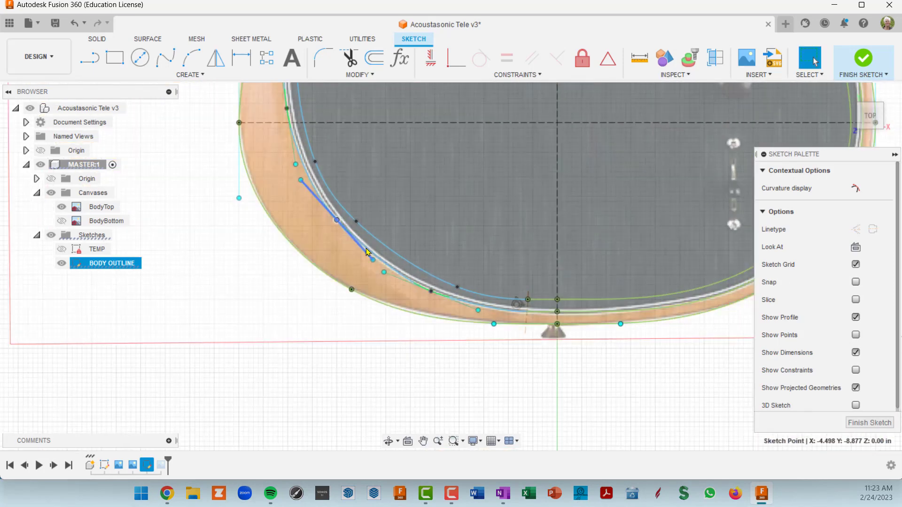
{"action": "scroll", "coordinate": [448, 298], "scroll_direction": "up", "scroll_amount": 3}
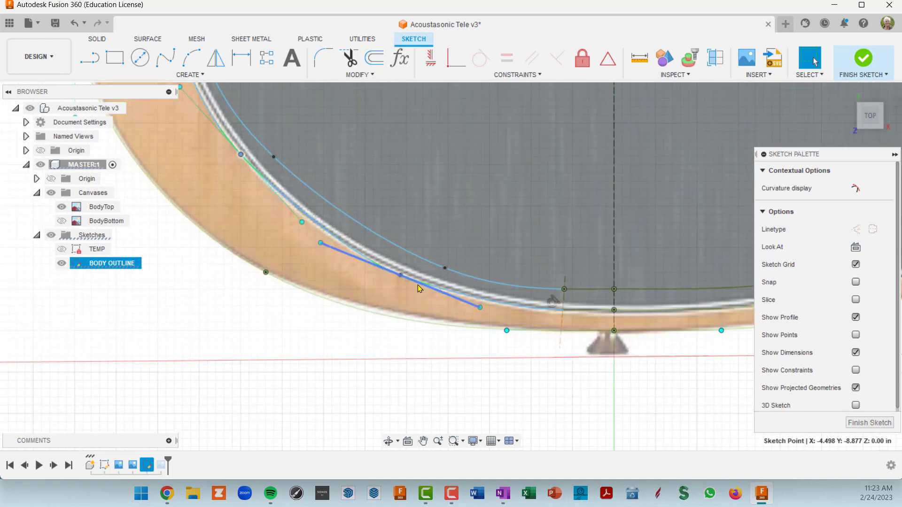
{"action": "scroll", "coordinate": [528, 310], "scroll_direction": "down", "scroll_amount": 1}
{"action": "scroll", "coordinate": [529, 310], "scroll_direction": "down", "scroll_amount": 2}
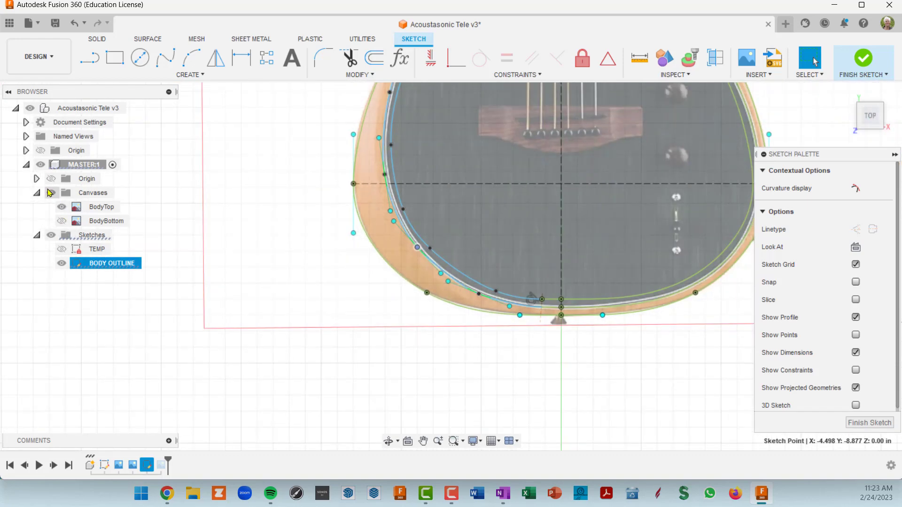
{"action": "left_click", "coordinate": [53, 193]}
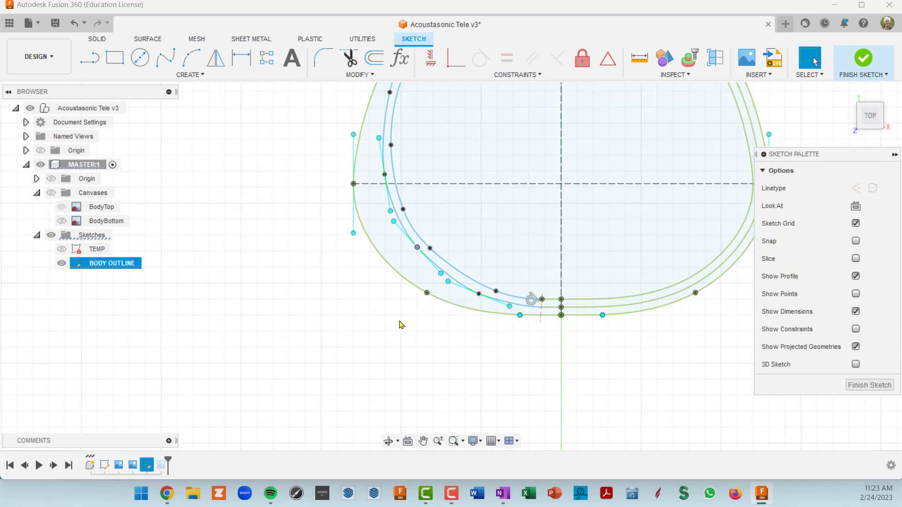
{"action": "middle_click_drag", "start_coordinate": [400, 324], "coordinate": [431, 381]}
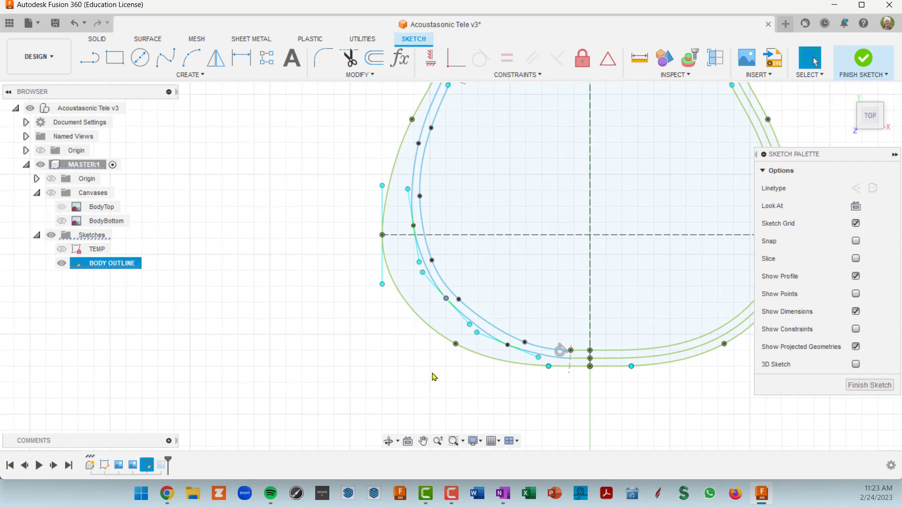
{"action": "middle_click_drag", "start_coordinate": [584, 317], "coordinate": [522, 282]}
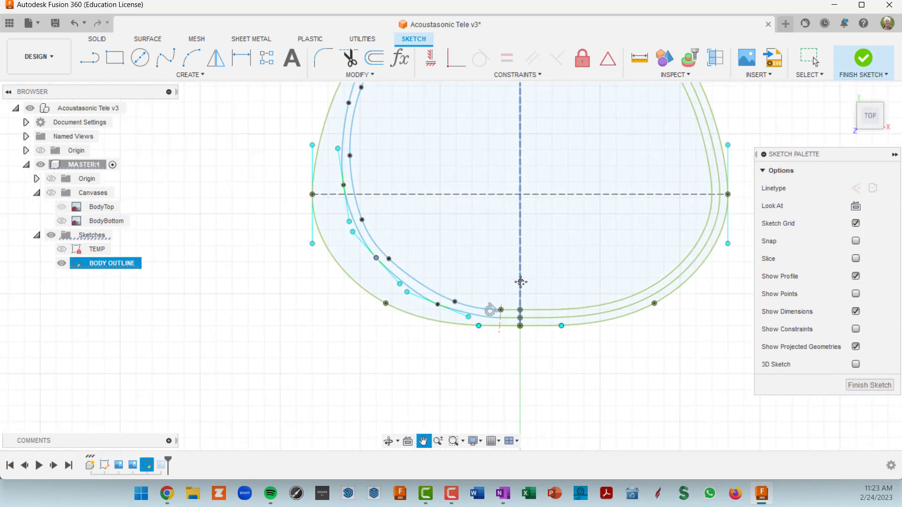
{"action": "left_click", "coordinate": [870, 386]}
- Create a new internal standard component named BODY under the top-level Acoustasonic Tele assembly
{"action": "scroll", "coordinate": [520, 317], "scroll_direction": "down", "scroll_amount": 3}
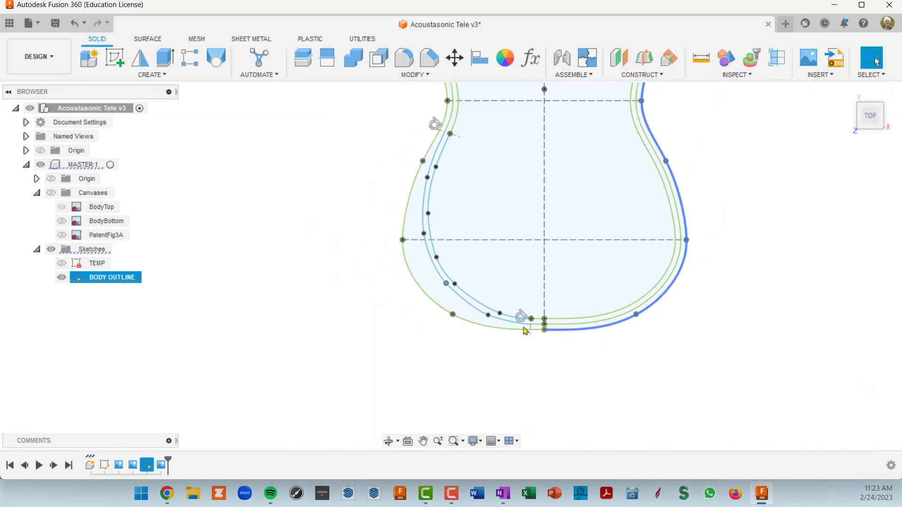
{"action": "scroll", "coordinate": [426, 300], "scroll_direction": "down", "scroll_amount": 3}
{"action": "middle_click_drag", "start_coordinate": [405, 305], "coordinate": [297, 340]}
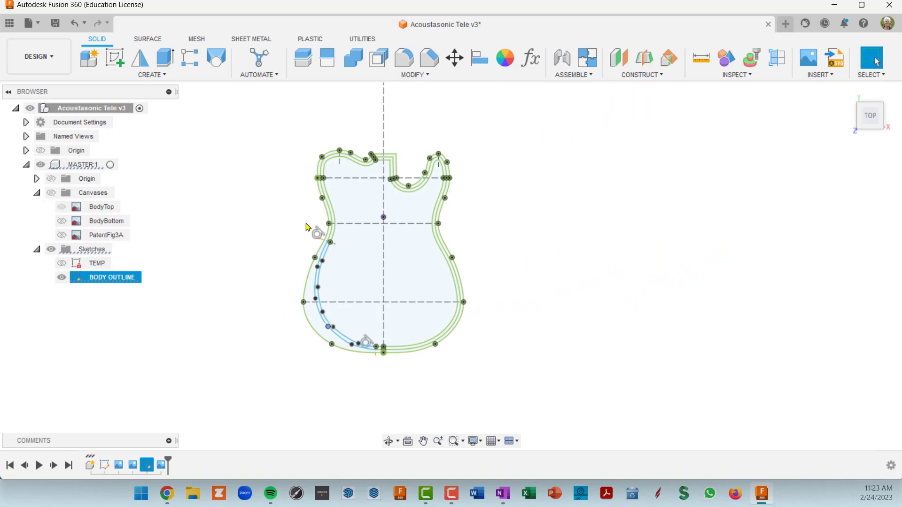
{"action": "middle_click_drag", "start_coordinate": [536, 283], "coordinate": [598, 268]}
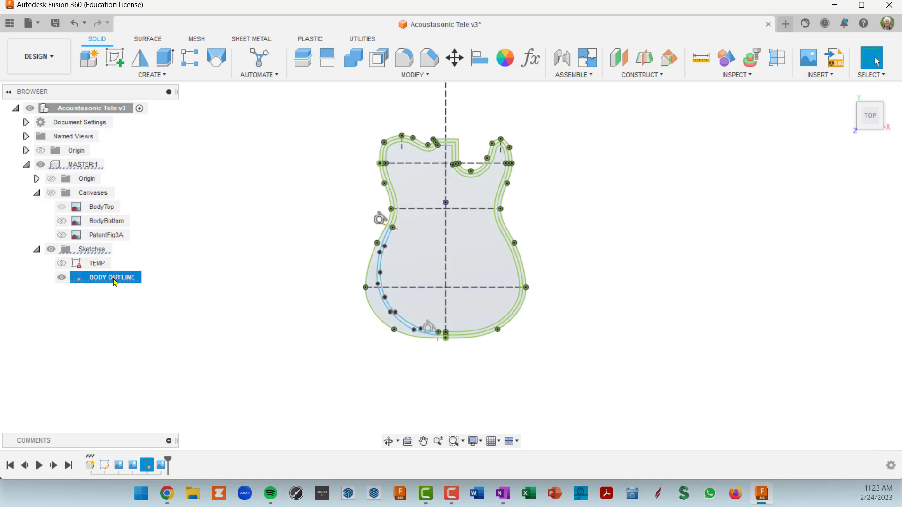
{"action": "left_click", "coordinate": [26, 165]}
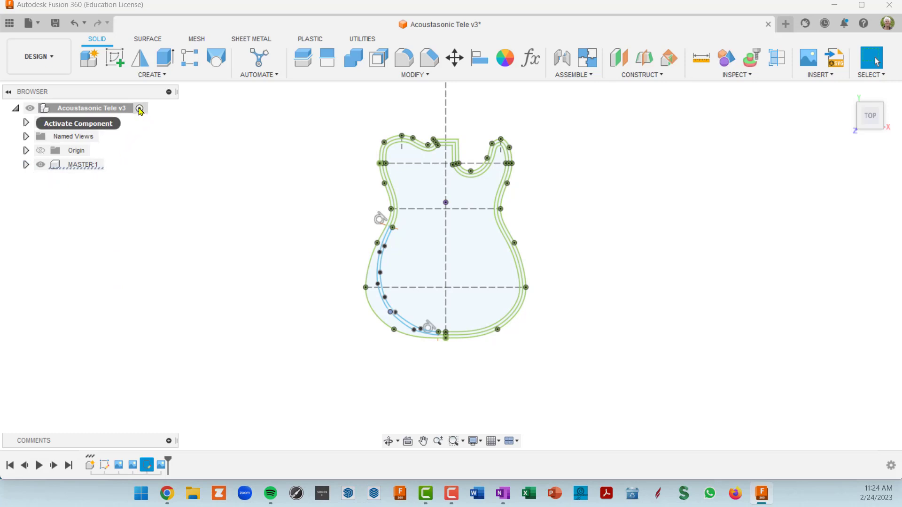
{"action": "left_click", "coordinate": [87, 66]}
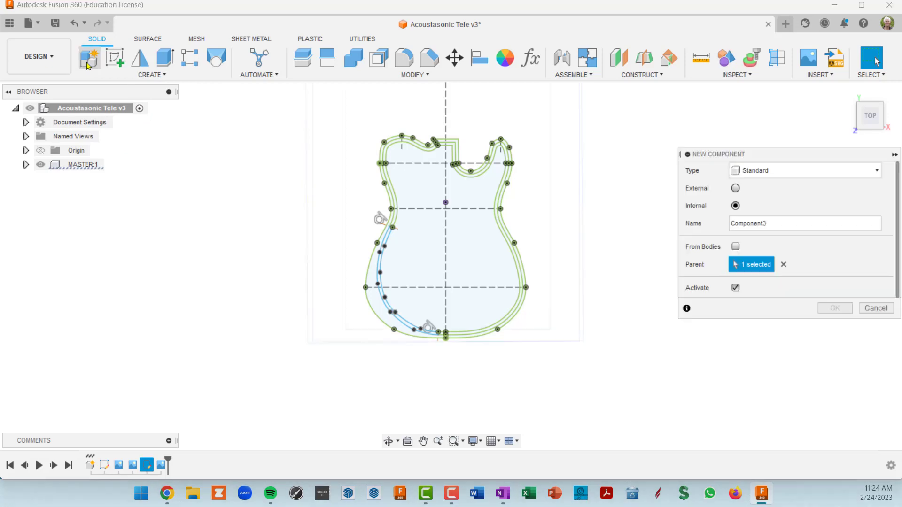
{"action": "left_click", "coordinate": [779, 227]}
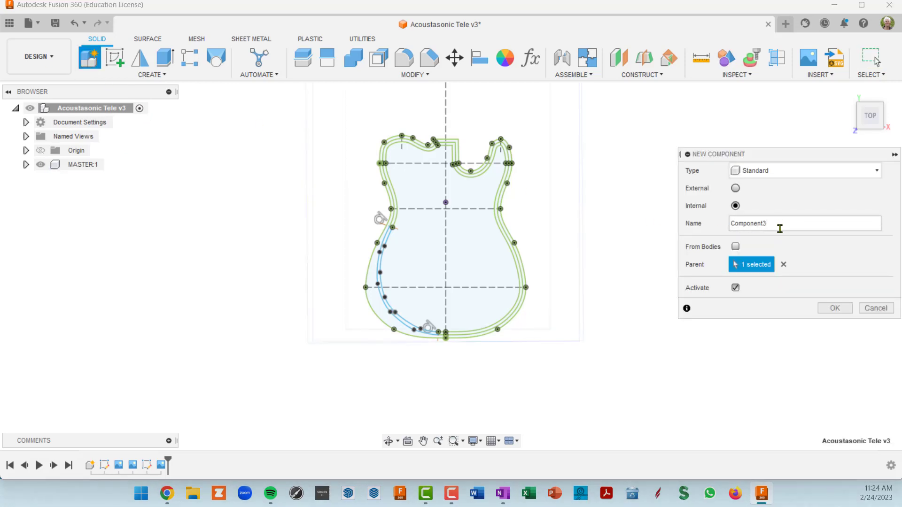
{"action": "key", "text": "ctrl+a"}
{"action": "type", "text": "B"}
{"action": "key", "text": "Return"}
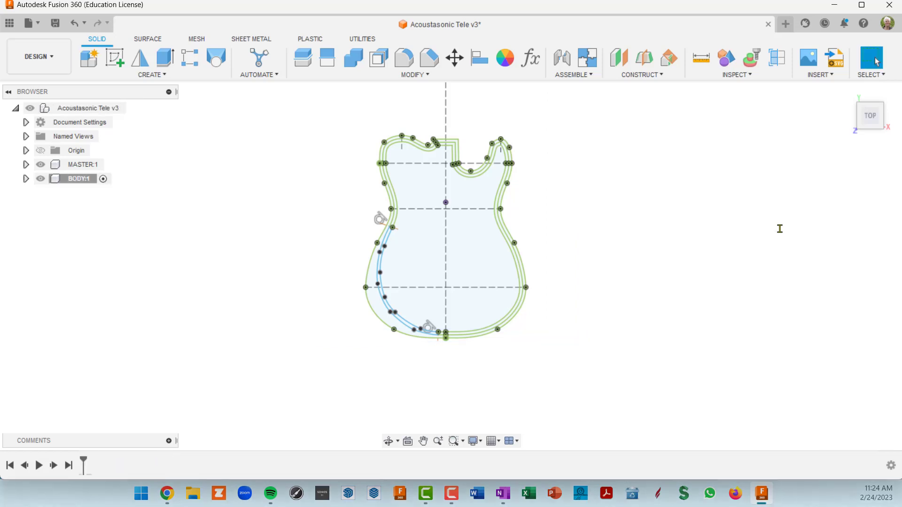
- Examine the closed profiles formed by the outer body outline and its two inner curves
{"action": "left_click", "coordinate": [25, 179]}
{"action": "left_click", "coordinate": [402, 261]}
{"action": "scroll", "coordinate": [404, 266], "scroll_direction": "up", "scroll_amount": 3}
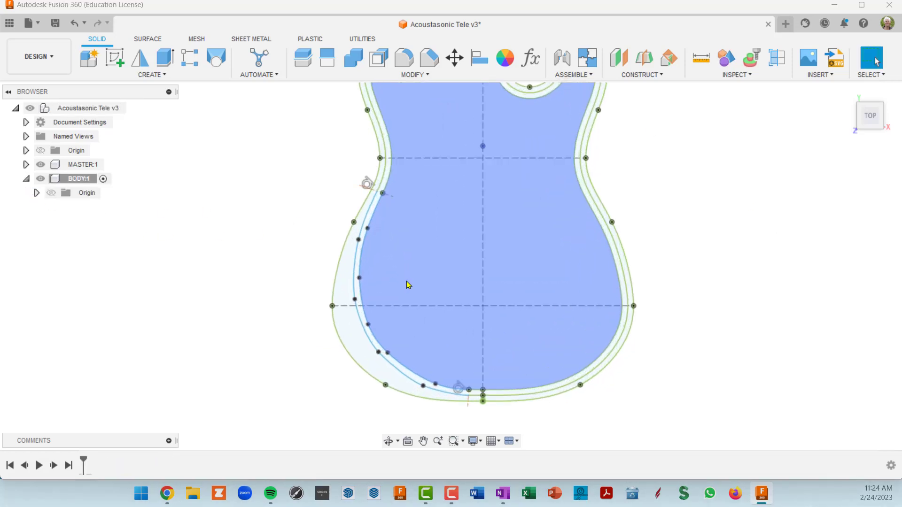
{"action": "scroll", "coordinate": [407, 283], "scroll_direction": "up", "scroll_amount": 2}
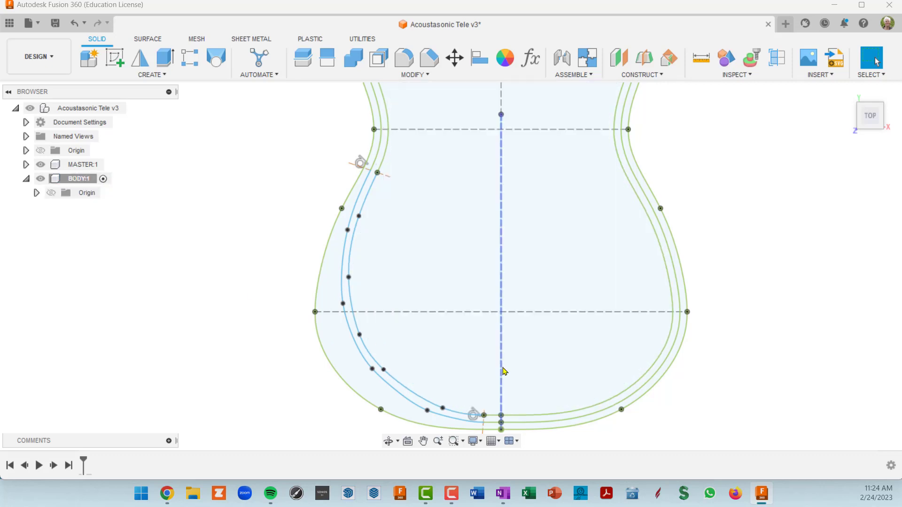
{"action": "middle_click_drag", "start_coordinate": [502, 371], "coordinate": [424, 316], "text": "shift"}
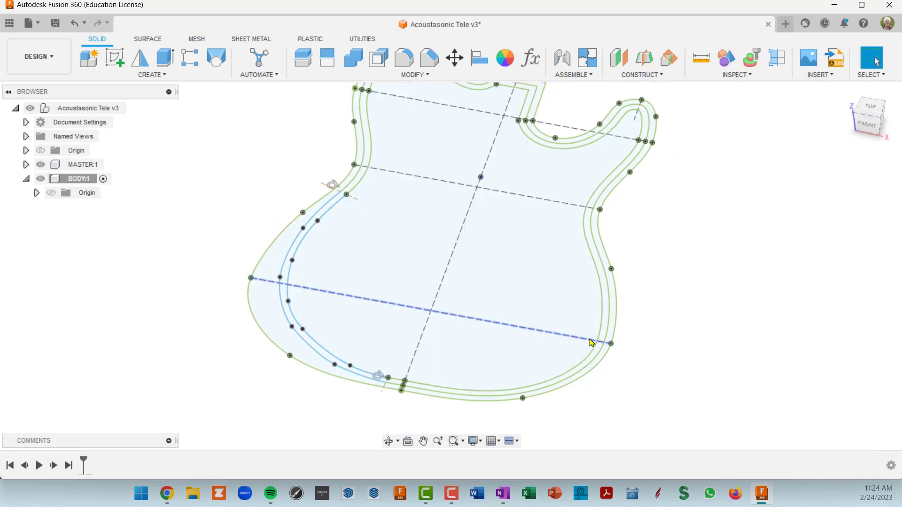
{"action": "left_click", "coordinate": [609, 343]}
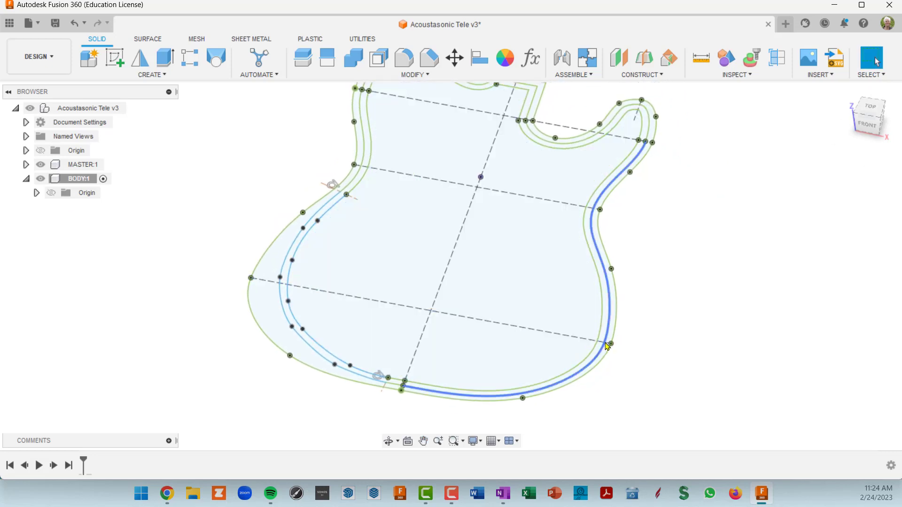
{"action": "scroll", "coordinate": [611, 343], "scroll_direction": "up", "scroll_amount": 4}
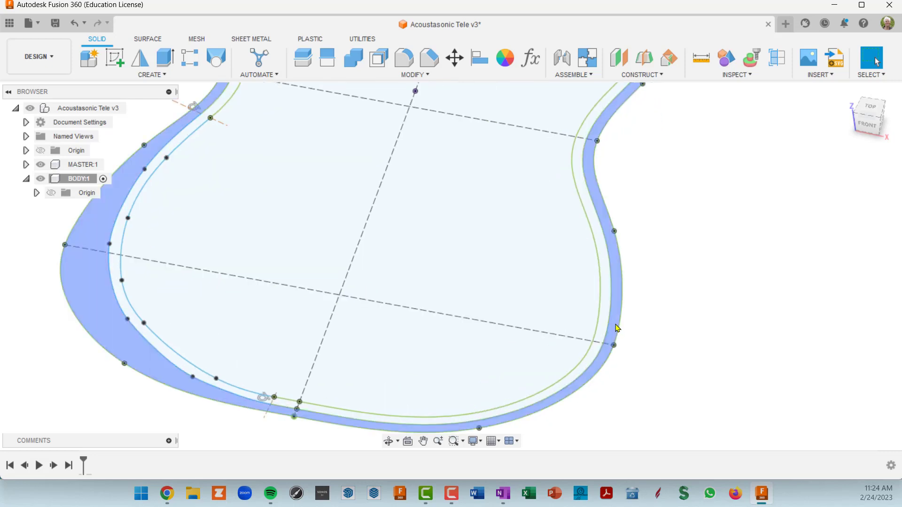
{"action": "scroll", "coordinate": [617, 328], "scroll_direction": "down", "scroll_amount": 2}
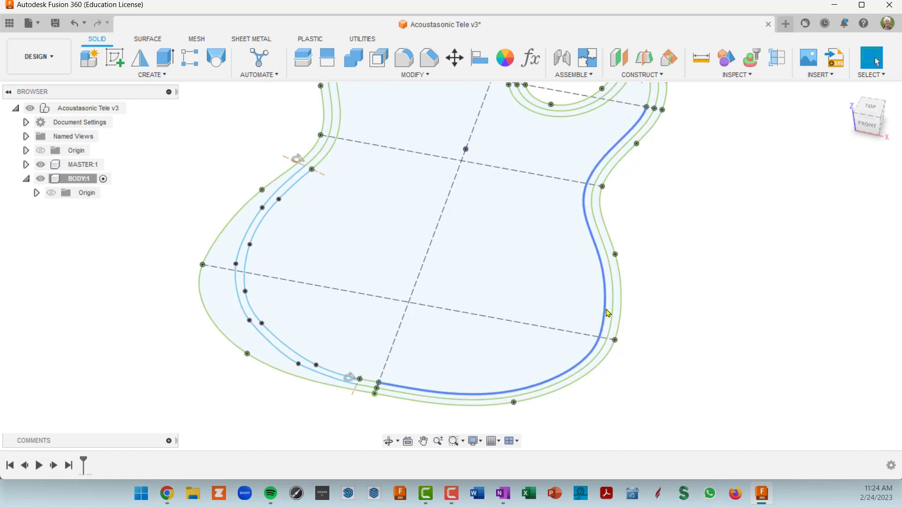
{"action": "scroll", "coordinate": [614, 315], "scroll_direction": "down", "scroll_amount": 1}
{"action": "scroll", "coordinate": [613, 315], "scroll_direction": "down", "scroll_amount": 1}
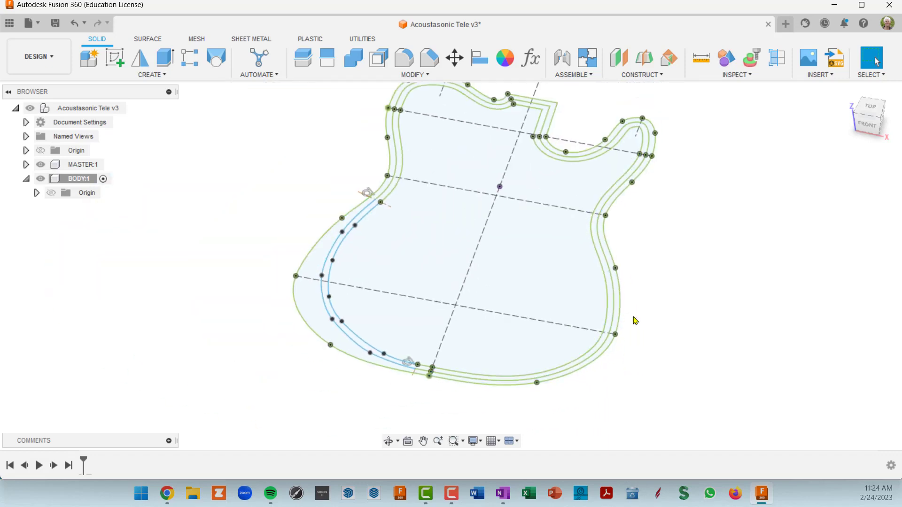
{"action": "middle_click_drag", "start_coordinate": [633, 317], "coordinate": [616, 325]}
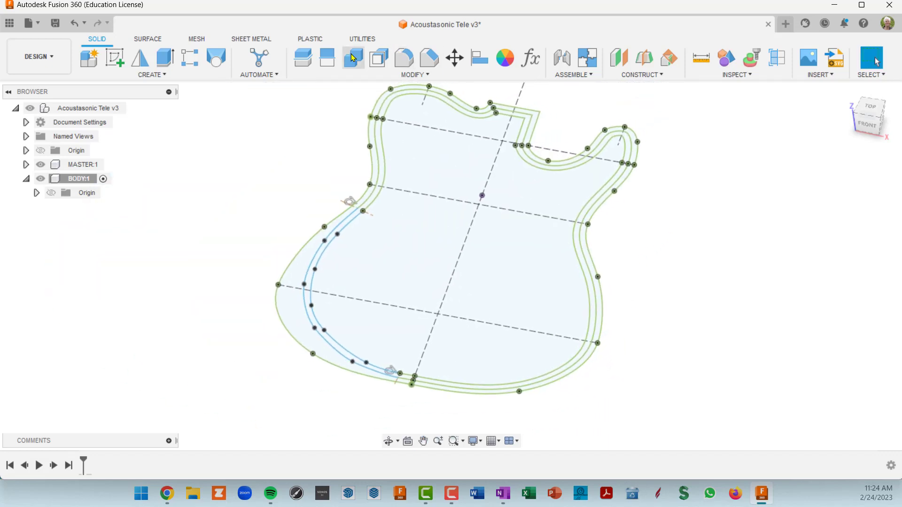
- Start extruding the two rim profiles between the outer outline and the innermost curve, pulling them downward about 1.374 in
{"action": "left_click", "coordinate": [164, 59]}
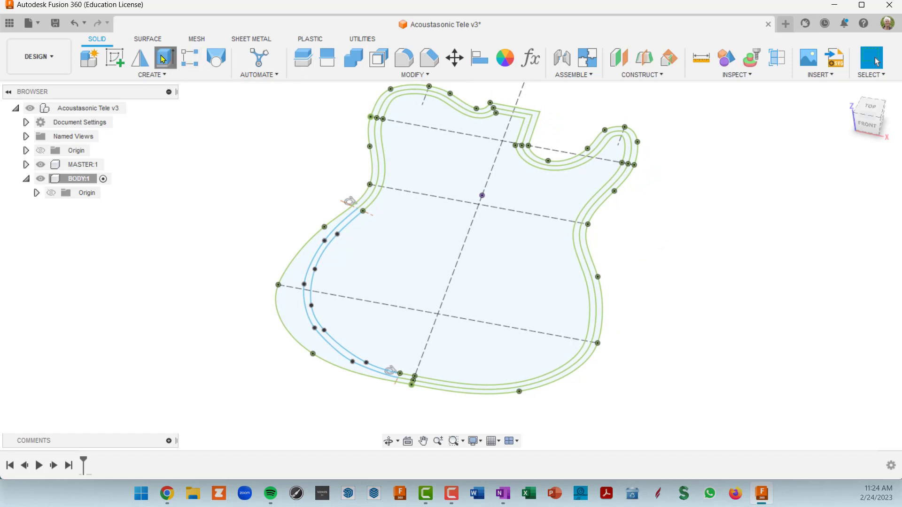
{"action": "scroll", "coordinate": [625, 294], "scroll_direction": "up", "scroll_amount": 2}
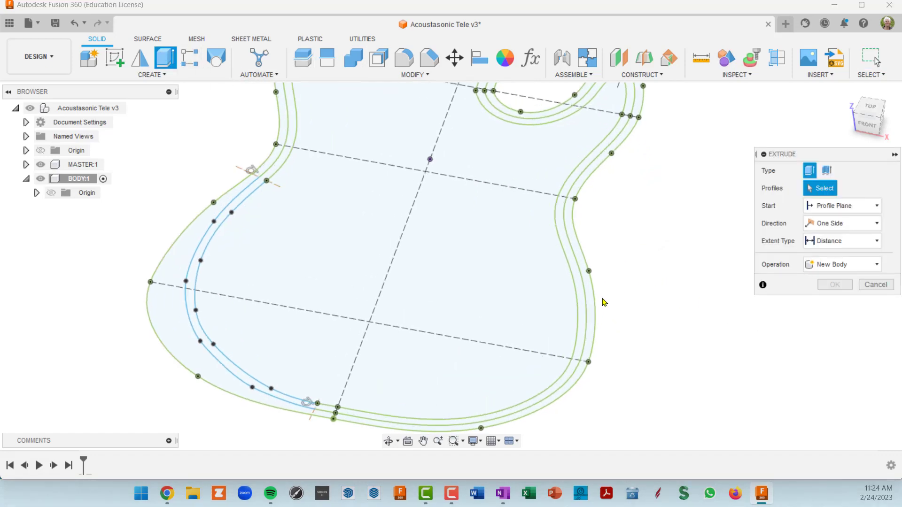
{"action": "left_click", "coordinate": [595, 302]}
{"action": "left_click", "coordinate": [584, 302]}
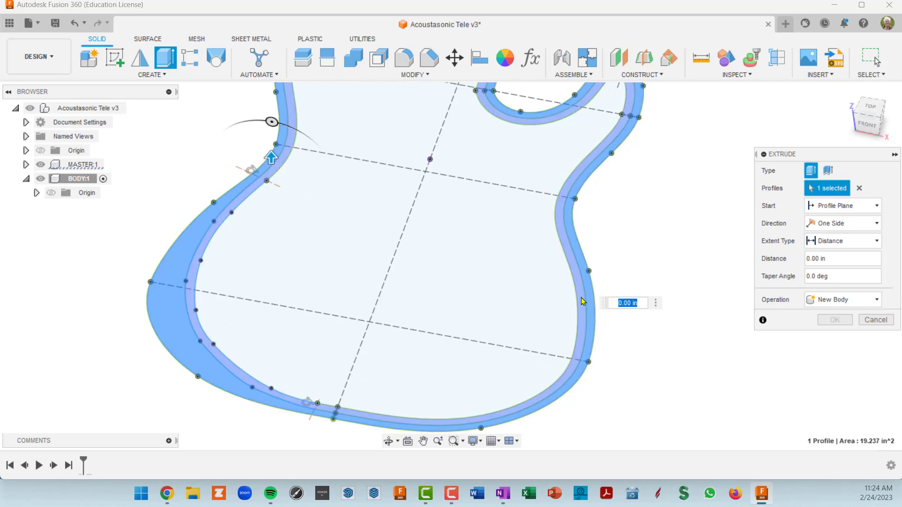
{"action": "scroll", "coordinate": [616, 328], "scroll_direction": "down", "scroll_amount": 2}
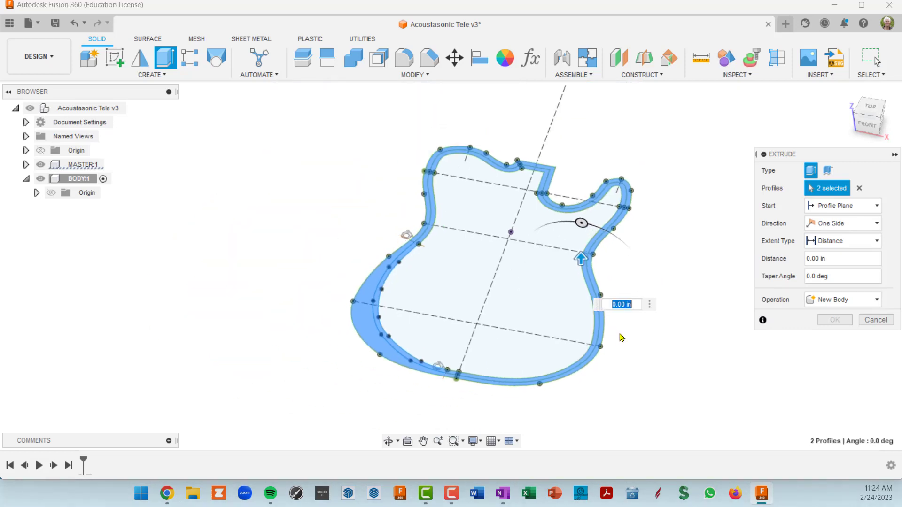
{"action": "middle_click_drag", "start_coordinate": [639, 347], "coordinate": [619, 305], "text": "shift"}
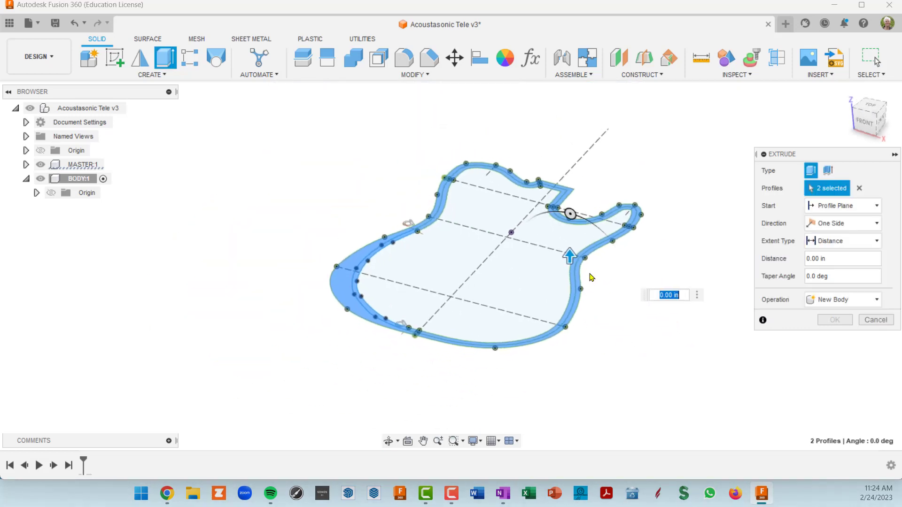
{"action": "left_click_drag", "start_coordinate": [570, 254], "coordinate": [570, 275]}
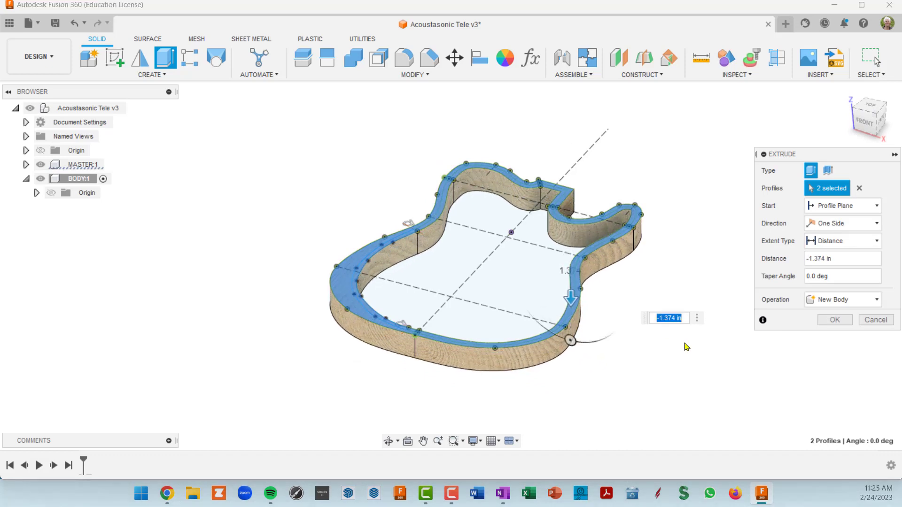
- Set the rim extrusion distance to the user parameter expression -bodyDepth and complete it as a new body
{"action": "key", "text": "Left"}
{"action": "type", "text": "body"}
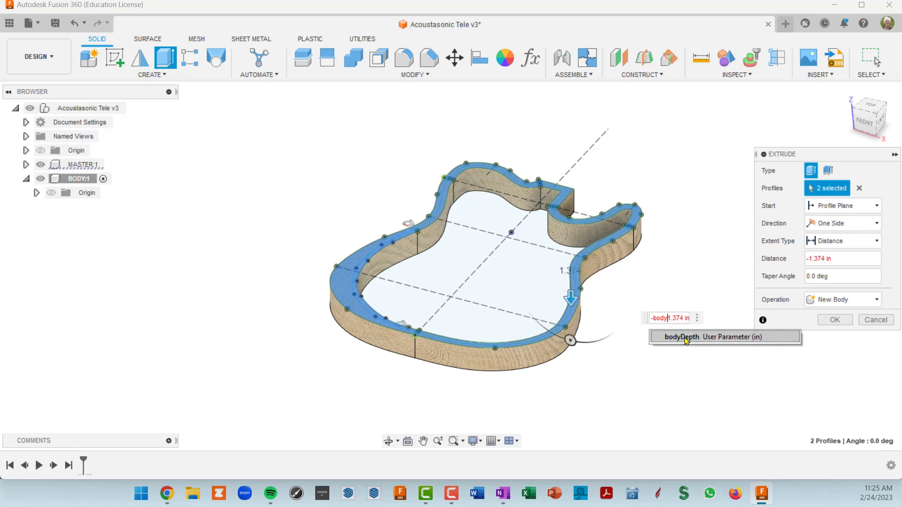
{"action": "left_click", "coordinate": [685, 338]}
{"action": "key", "text": "Delete"}
{"action": "key", "text": "Delete"}
{"action": "key", "text": "Delete"}
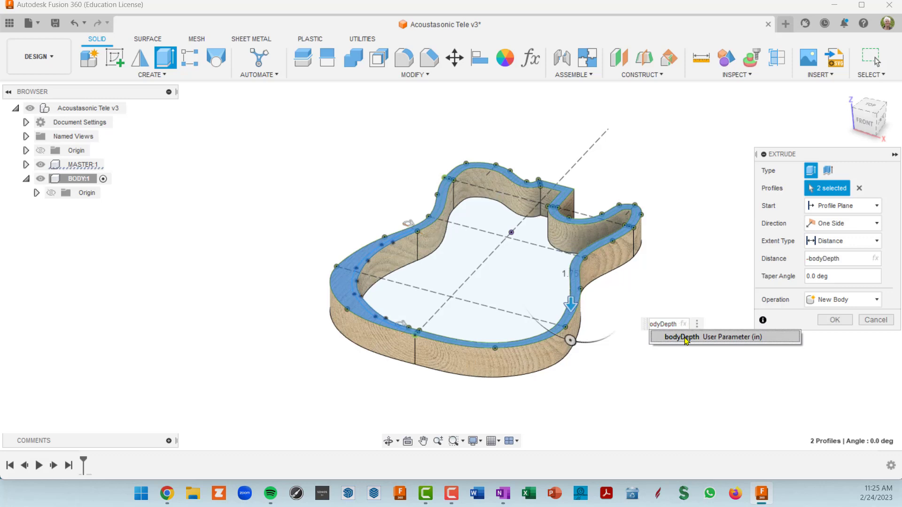
{"action": "left_click", "coordinate": [685, 338]}
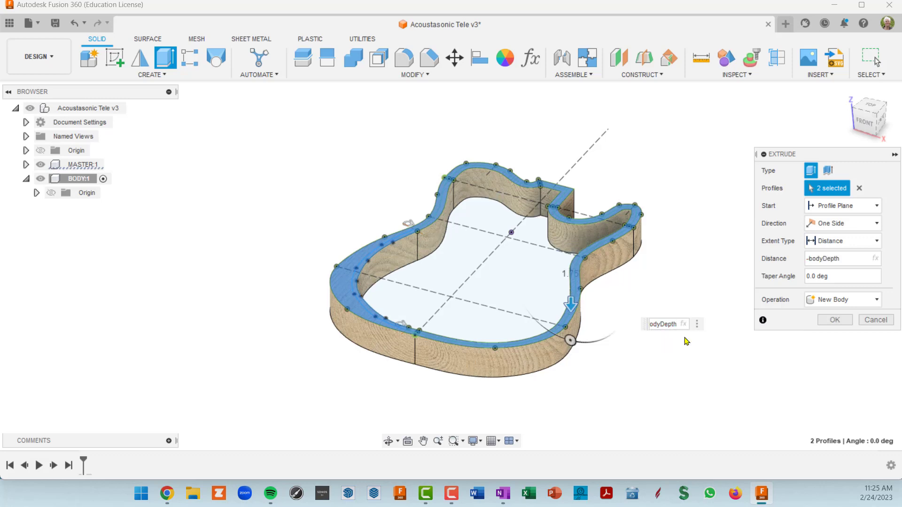
{"action": "left_click", "coordinate": [839, 321]}
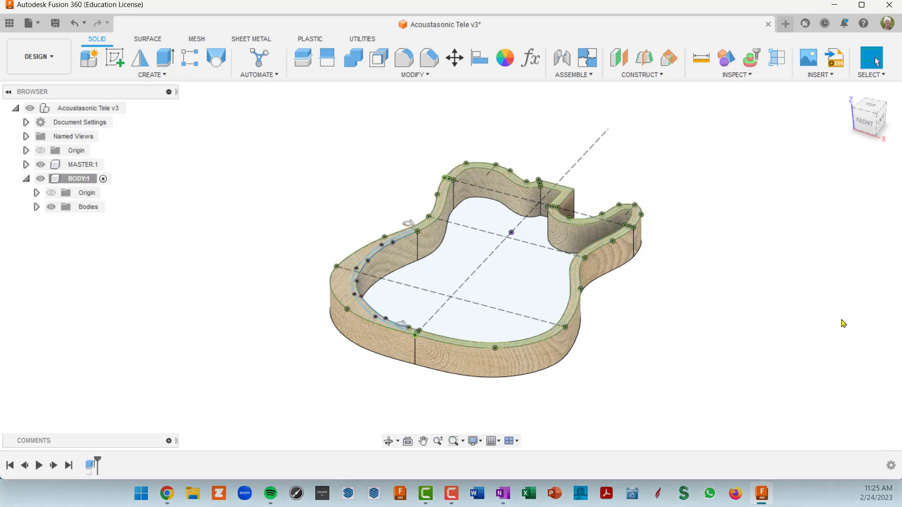
- Check the extruded rim's thickness by measuring its vertical seam edge at the tail end of the guitar body
{"action": "left_click", "coordinate": [36, 207]}
{"action": "left_click", "coordinate": [97, 220]}
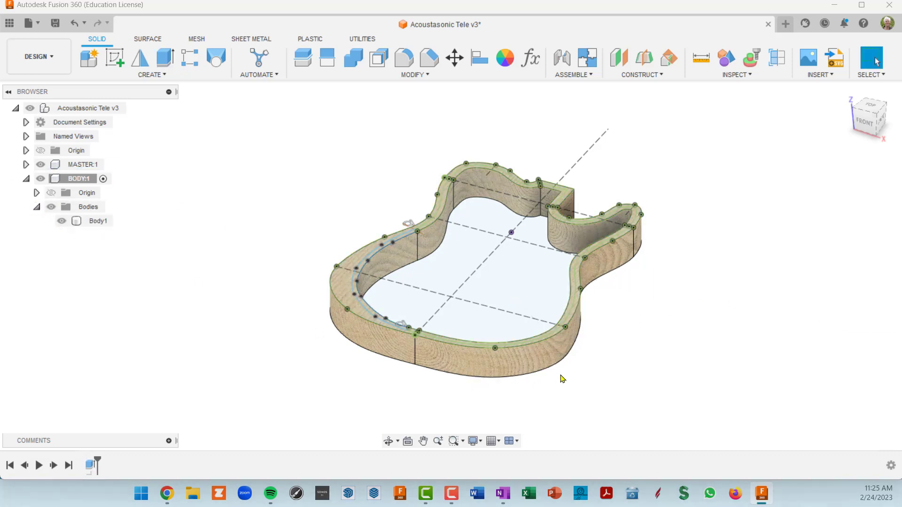
{"action": "scroll", "coordinate": [461, 362], "scroll_direction": "up", "scroll_amount": 5}
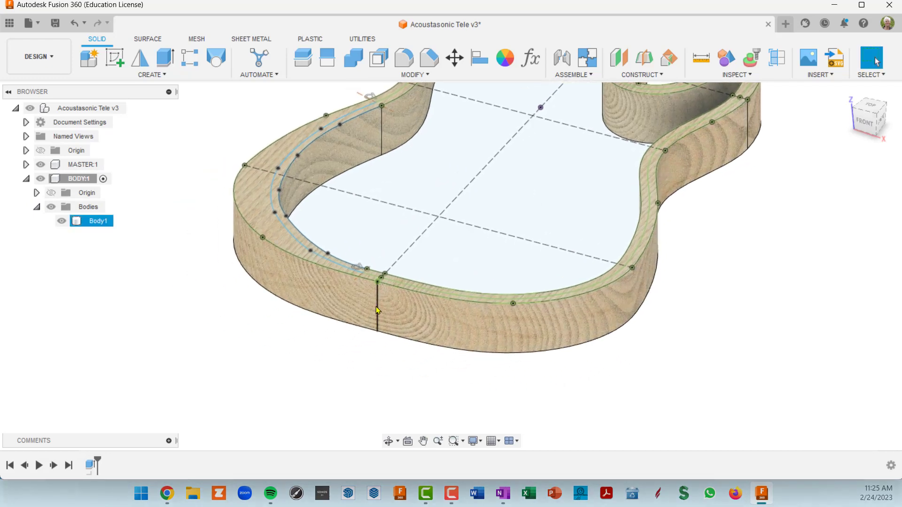
{"action": "left_click", "coordinate": [376, 310]}
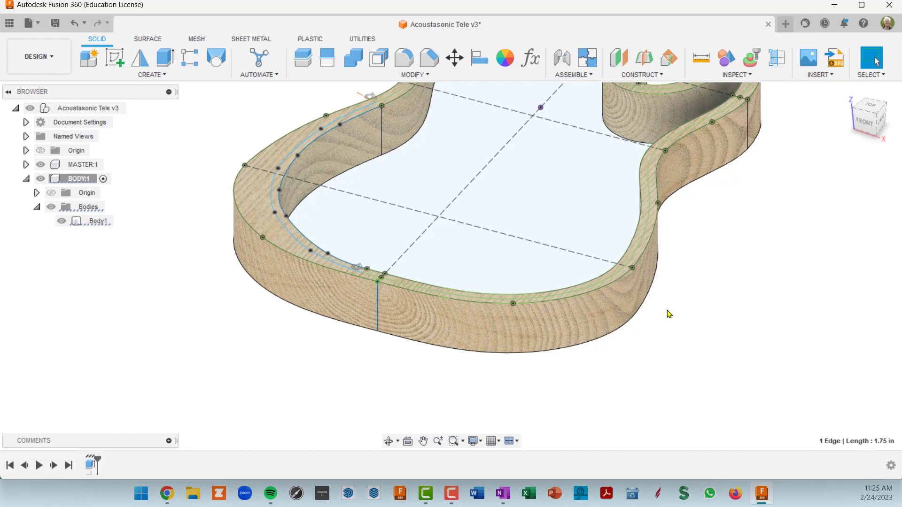
- Search the appearance library for "mahog" and apply 3D Mahogany - Unfinished to the BODY component
{"action": "scroll", "coordinate": [669, 314], "scroll_direction": "down", "scroll_amount": 6}
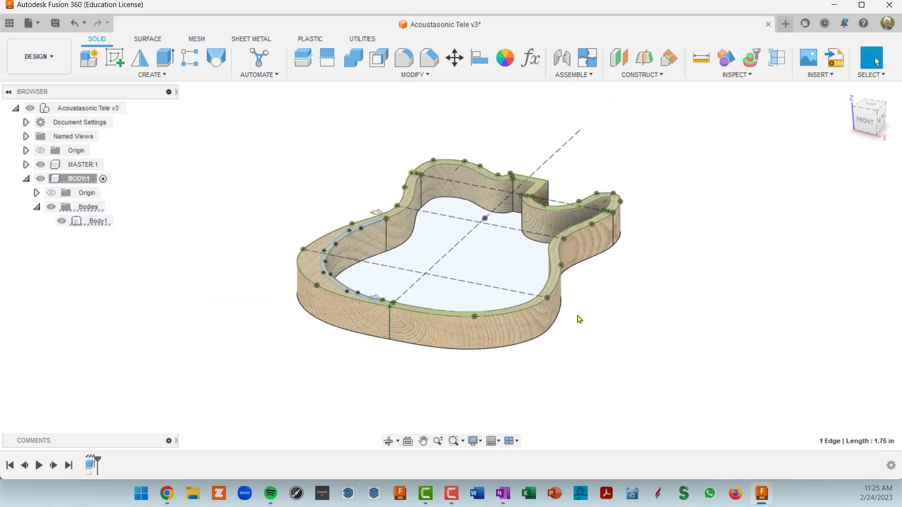
{"action": "middle_click_drag", "start_coordinate": [582, 317], "coordinate": [580, 322], "text": "shift"}
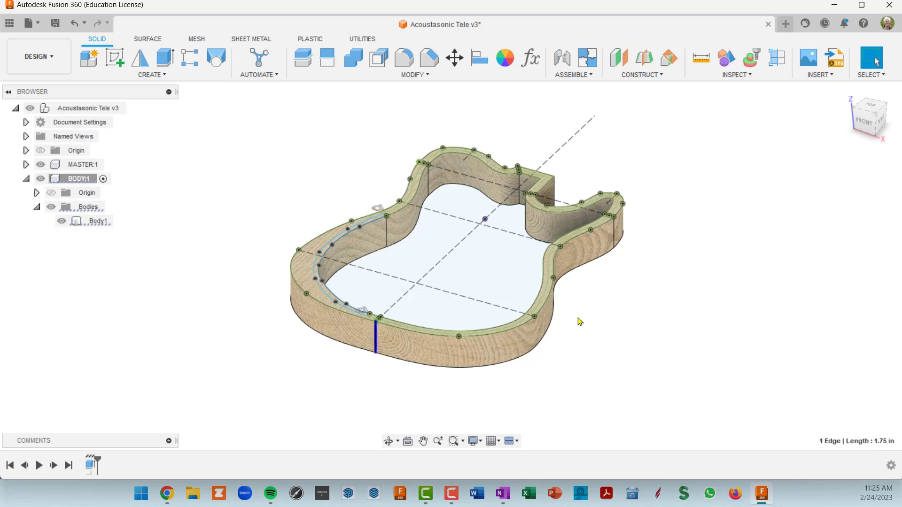
{"action": "key", "text": "a"}
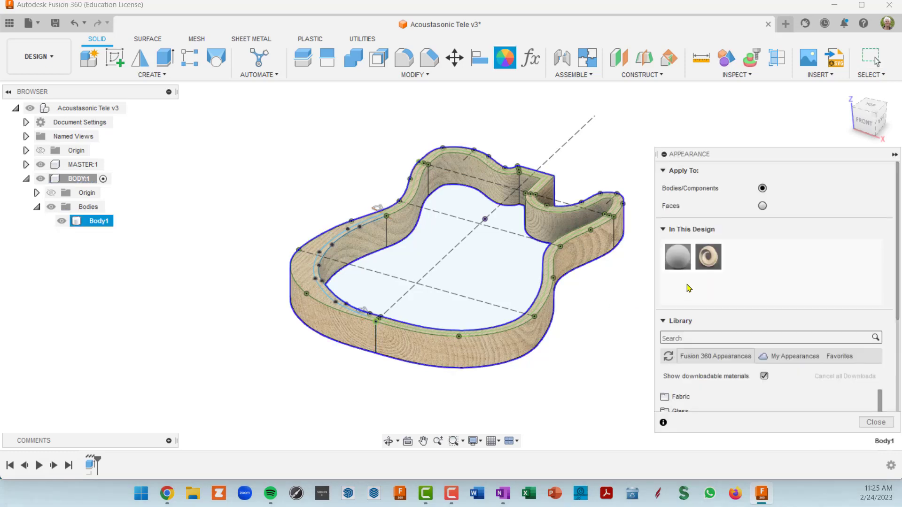
{"action": "left_click", "coordinate": [686, 337]}
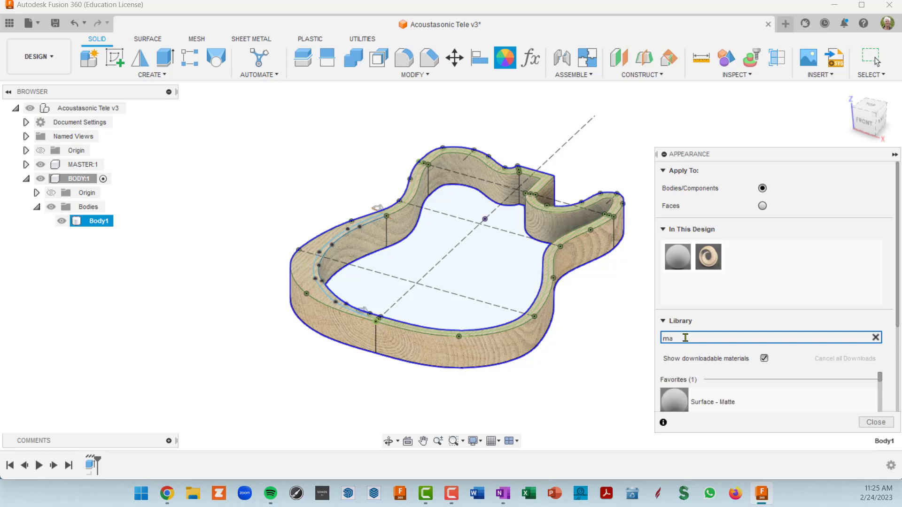
{"action": "type", "text": "maha"}
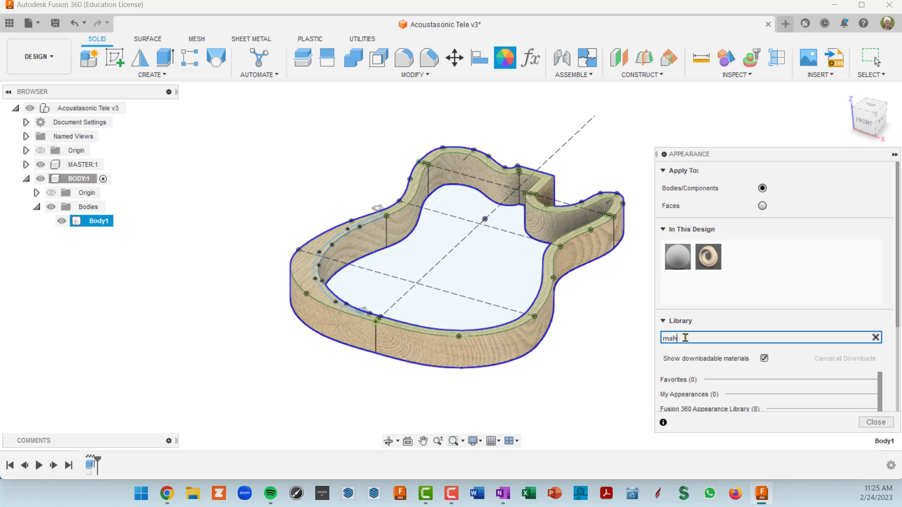
{"action": "scroll", "coordinate": [751, 362], "scroll_direction": "down", "scroll_amount": 3}
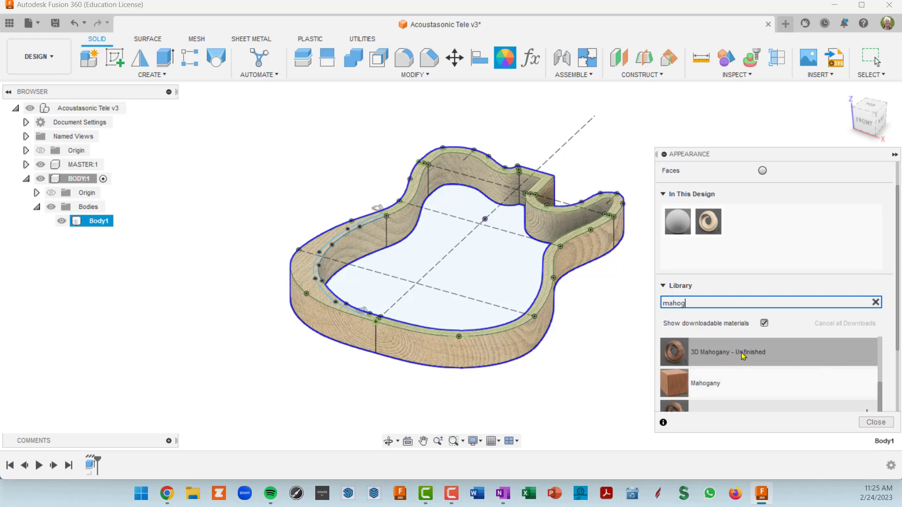
{"action": "left_click_drag", "start_coordinate": [743, 356], "coordinate": [82, 182]}
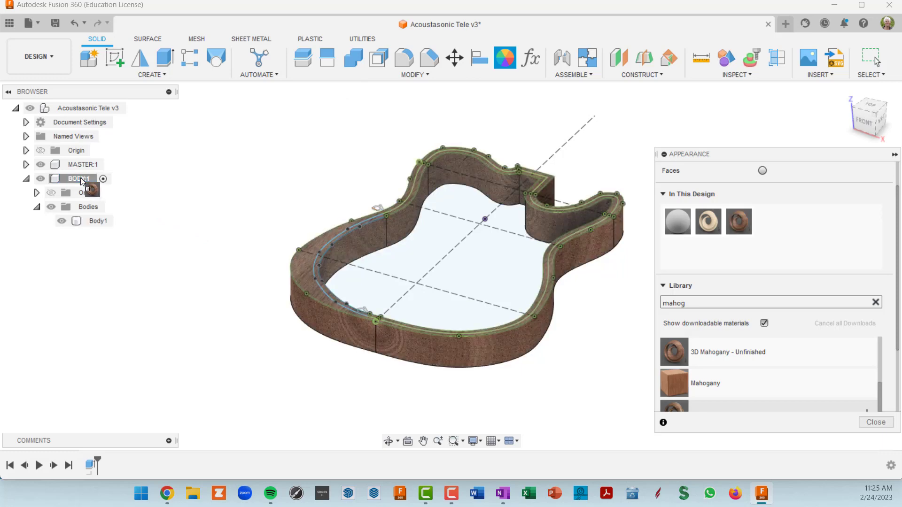
{"action": "scroll", "coordinate": [521, 310], "scroll_direction": "up", "scroll_amount": 3}
{"action": "scroll", "coordinate": [526, 320], "scroll_direction": "down", "scroll_amount": 5}
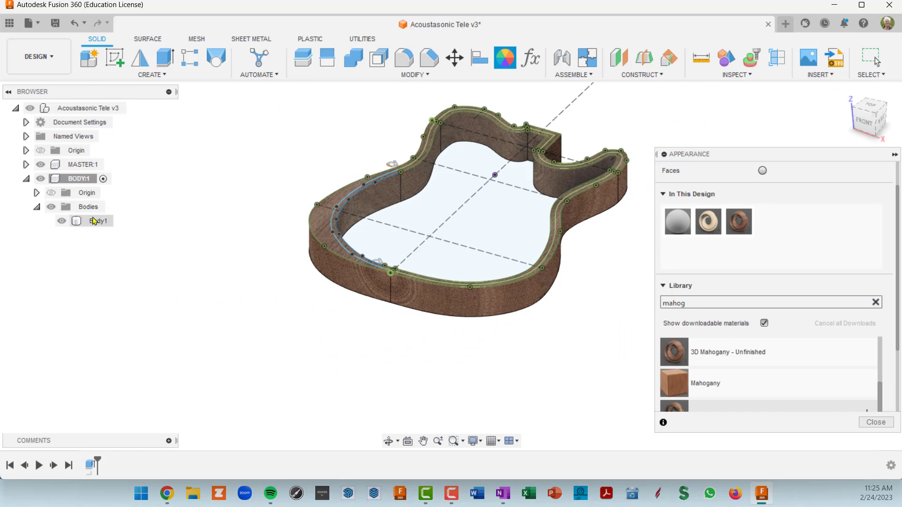
{"action": "middle_click_drag", "start_coordinate": [535, 324], "coordinate": [599, 349], "text": "shift"}
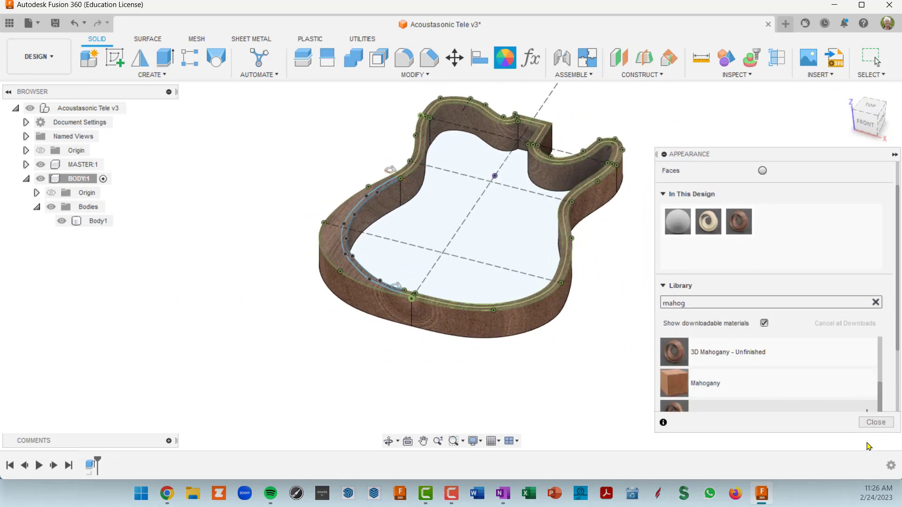
{"action": "left_click", "coordinate": [876, 422]}
{"action": "middle_click_drag", "start_coordinate": [697, 324], "coordinate": [680, 374]}
{"action": "scroll", "coordinate": [621, 330], "scroll_direction": "up", "scroll_amount": 3}
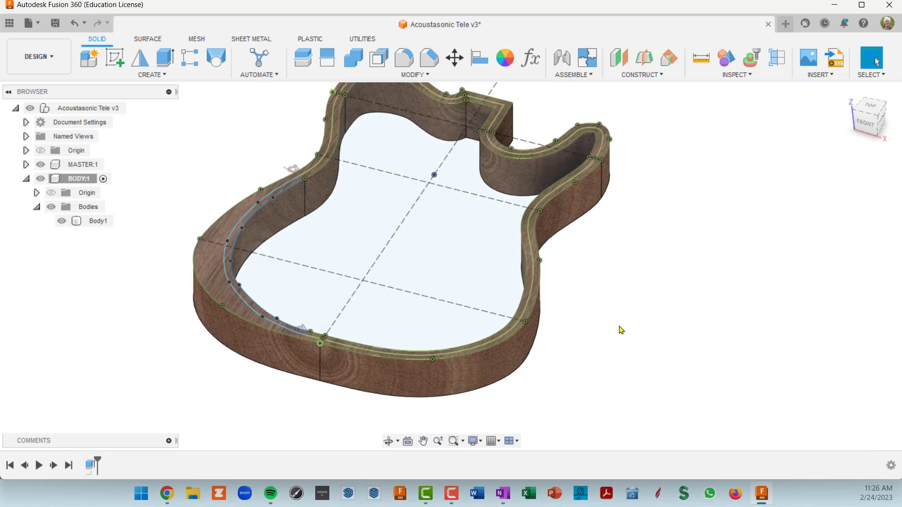
{"action": "middle_click_drag", "start_coordinate": [613, 328], "coordinate": [650, 322], "text": "shift"}
{"action": "mouse_move", "coordinate": [623, 323]}
{"action": "middle_mouse_down"}
{"action": "mouse_move", "coordinate": [695, 284]}
{"action": "mouse_move", "coordinate": [659, 289]}
{"action": "middle_mouse_up"}
{"action": "scroll", "coordinate": [650, 284], "scroll_direction": "up", "scroll_amount": 5}
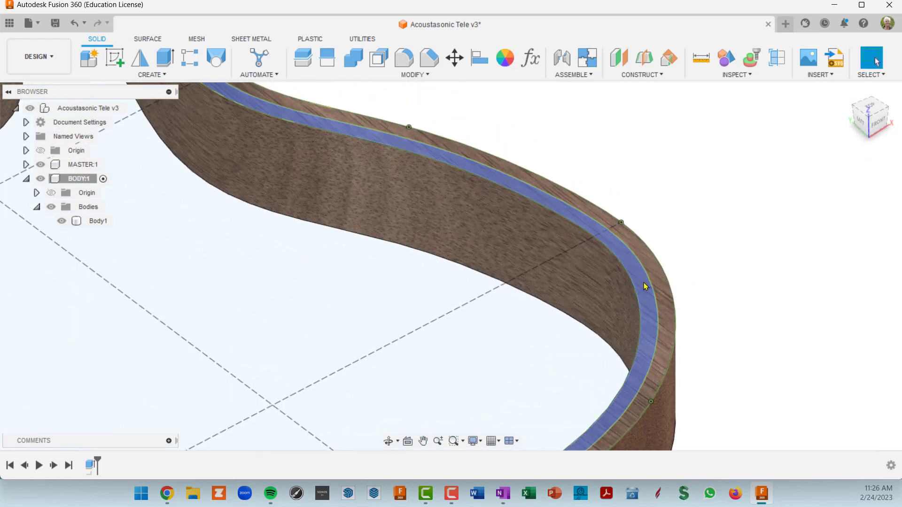
{"action": "scroll", "coordinate": [643, 285], "scroll_direction": "down", "scroll_amount": 5}
{"action": "scroll", "coordinate": [643, 285], "scroll_direction": "down", "scroll_amount": 4}
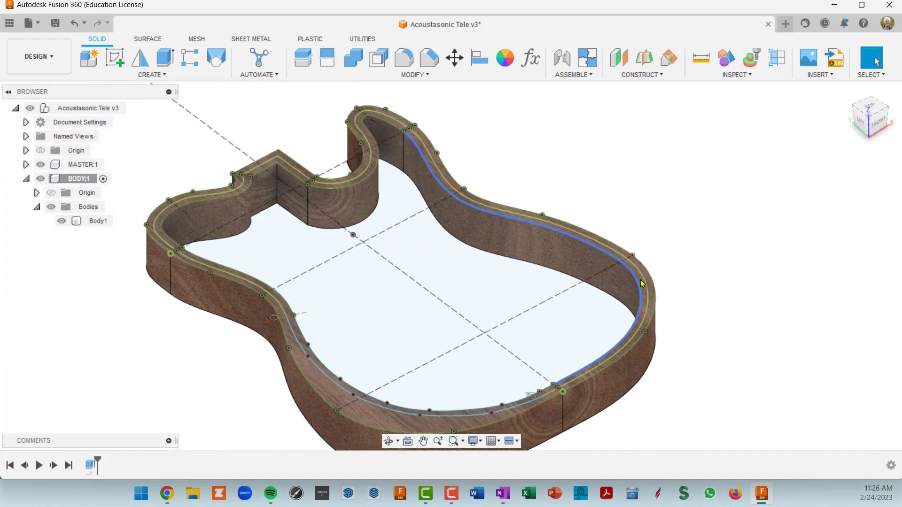
{"action": "left_click", "coordinate": [165, 59]}
{"action": "scroll", "coordinate": [650, 291], "scroll_direction": "up", "scroll_amount": 5}
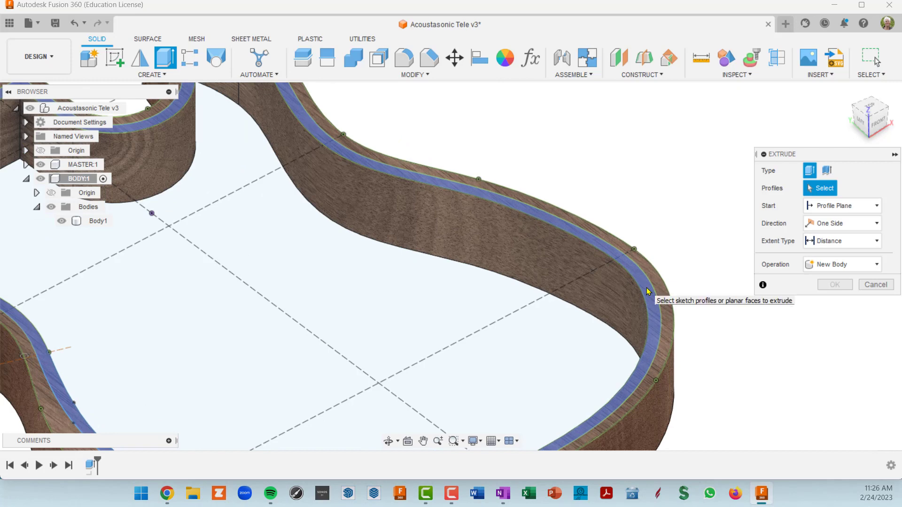
{"action": "left_click", "coordinate": [648, 292]}
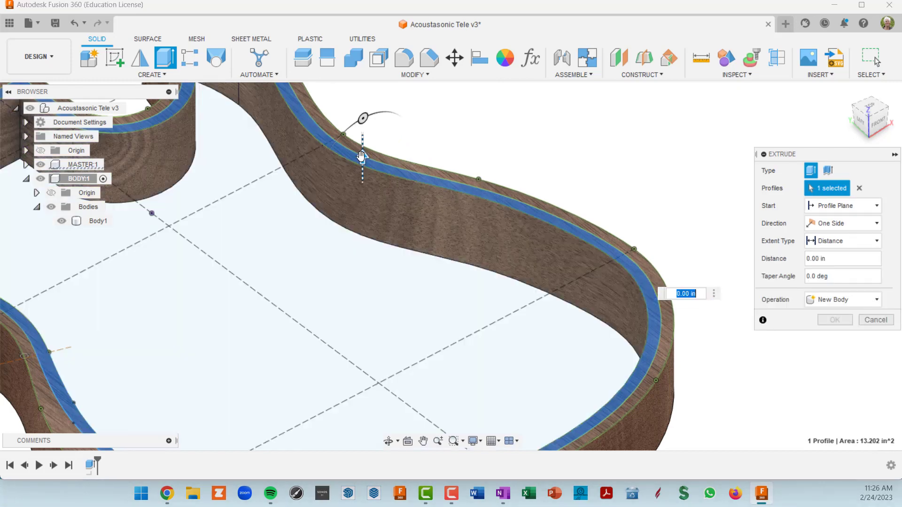
{"action": "left_click_drag", "start_coordinate": [363, 157], "coordinate": [362, 165]}
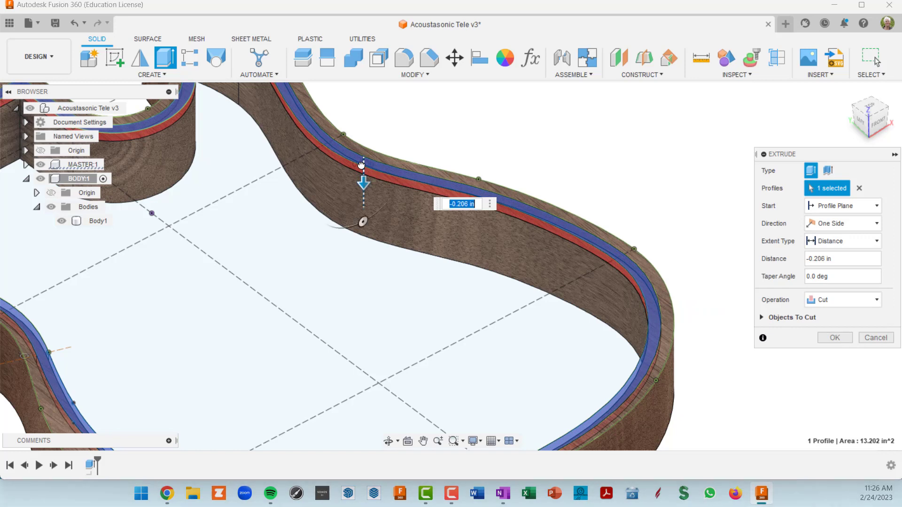
{"action": "scroll", "coordinate": [384, 187], "scroll_direction": "up", "scroll_amount": 3}
{"action": "scroll", "coordinate": [401, 204], "scroll_direction": "down", "scroll_amount": 3}
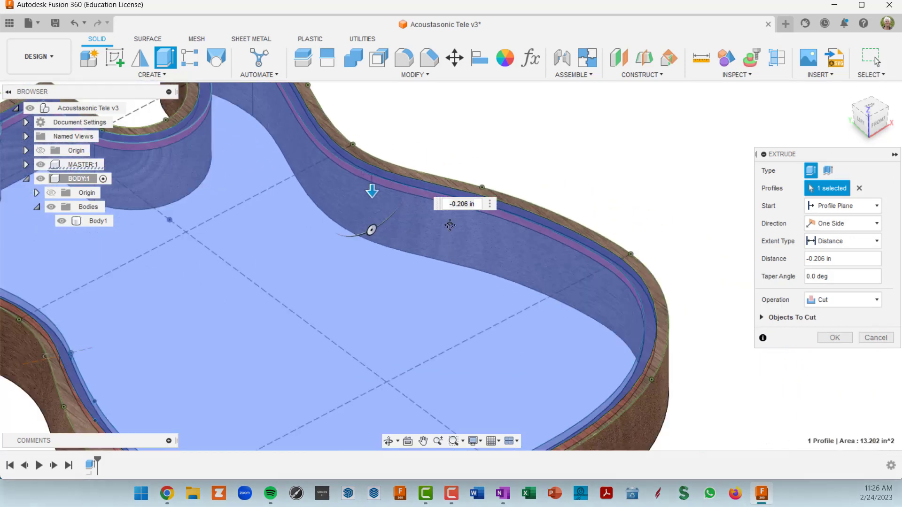
{"action": "middle_click_drag", "start_coordinate": [401, 204], "coordinate": [470, 192]}
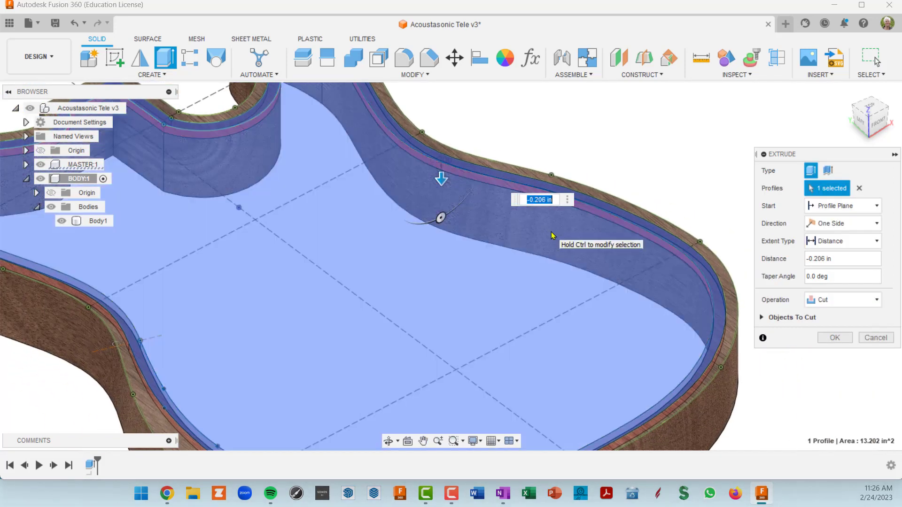
{"action": "key", "text": "Left"}
{"action": "key", "text": "Delete"}
{"action": "key", "text": "Delete"}
{"action": "key", "text": "Delete"}
{"action": "key", "text": "Delete"}
{"action": "key", "text": "Delete"}
{"action": "key", "text": "Delete"}
{"action": "key", "text": "Delete"}
{"action": "key", "text": "Delete"}
{"action": "type", "text": "top"}
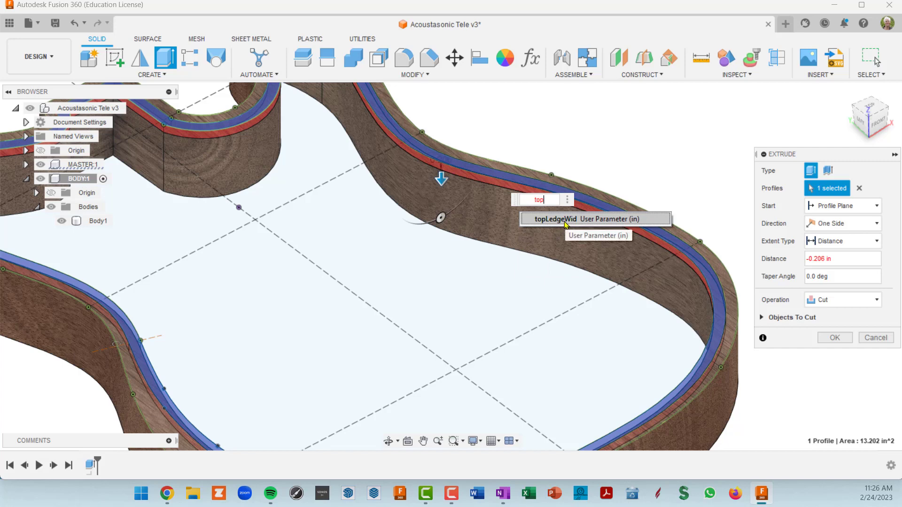
{"action": "key", "text": "BackSpace"}
{"action": "key", "text": "BackSpace"}
{"action": "key", "text": "BackSpace"}
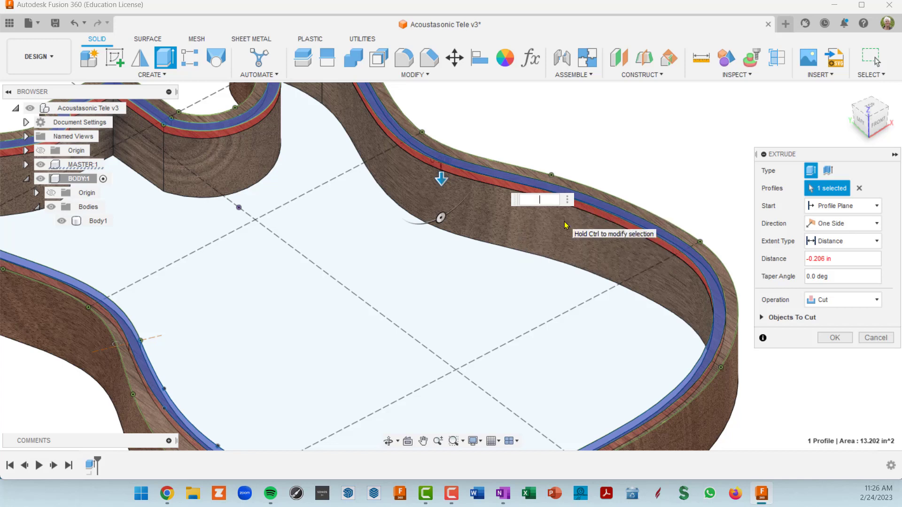
{"action": "key", "text": "Escape"}
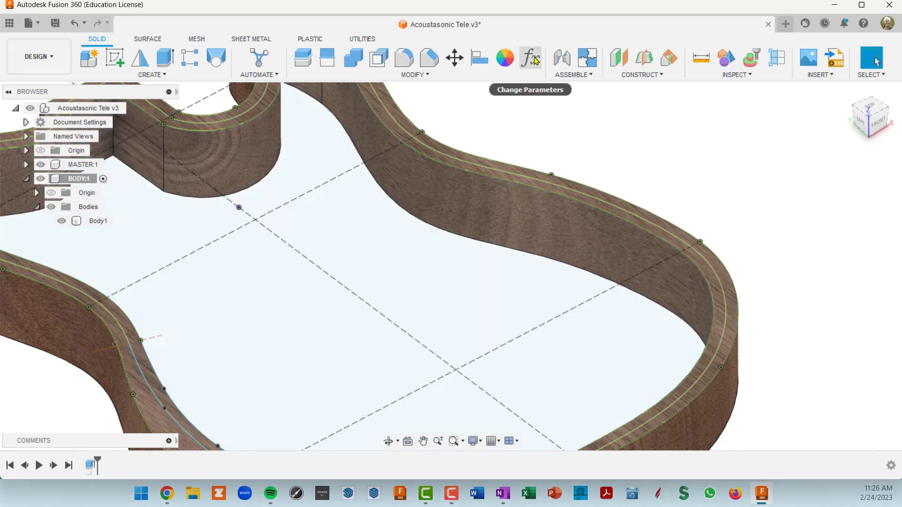
- Add a user parameter named topDepth in inches with the expression .100
{"action": "left_click", "coordinate": [535, 60]}
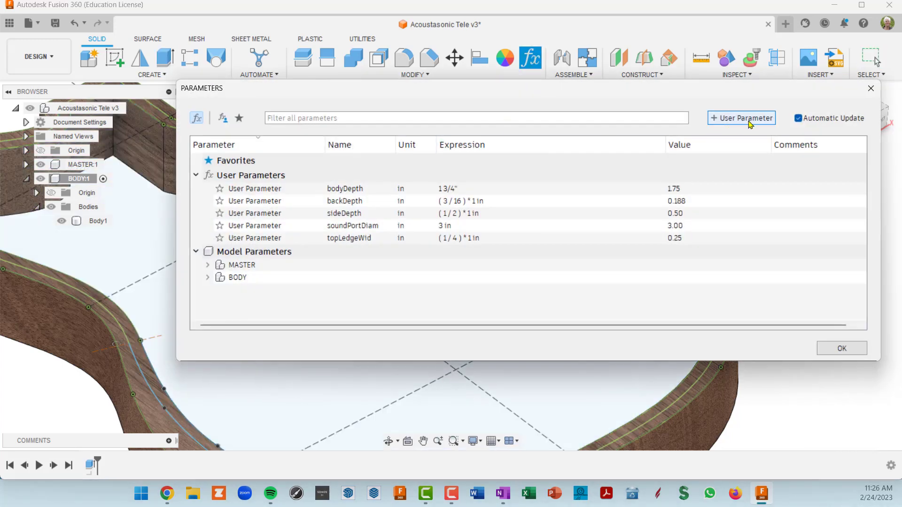
{"action": "left_click", "coordinate": [750, 122]}
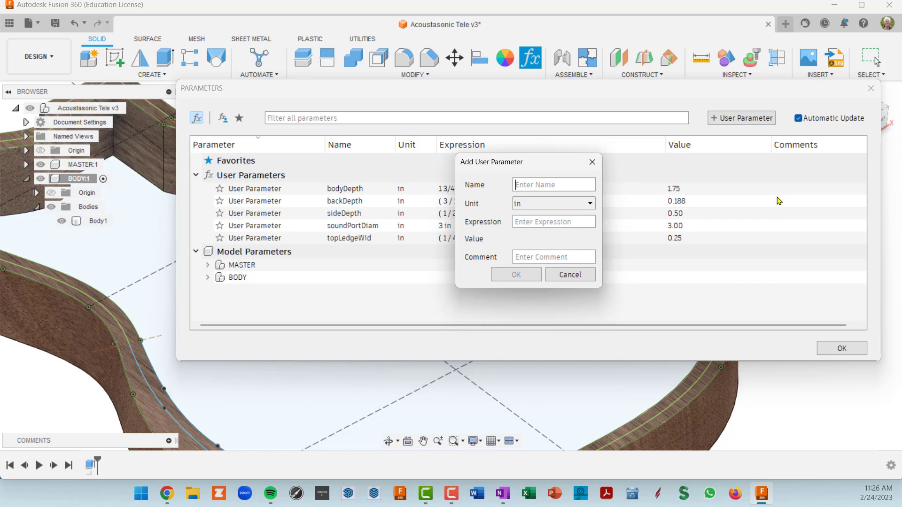
{"action": "type", "text": "to"}
{"action": "type", "text": "."}
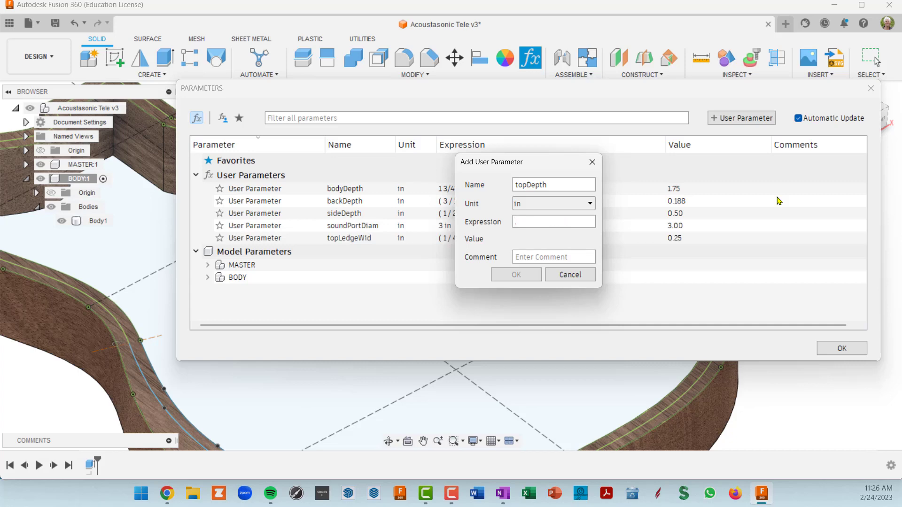
{"action": "type", "text": "100"}
{"action": "left_click", "coordinate": [537, 277]}
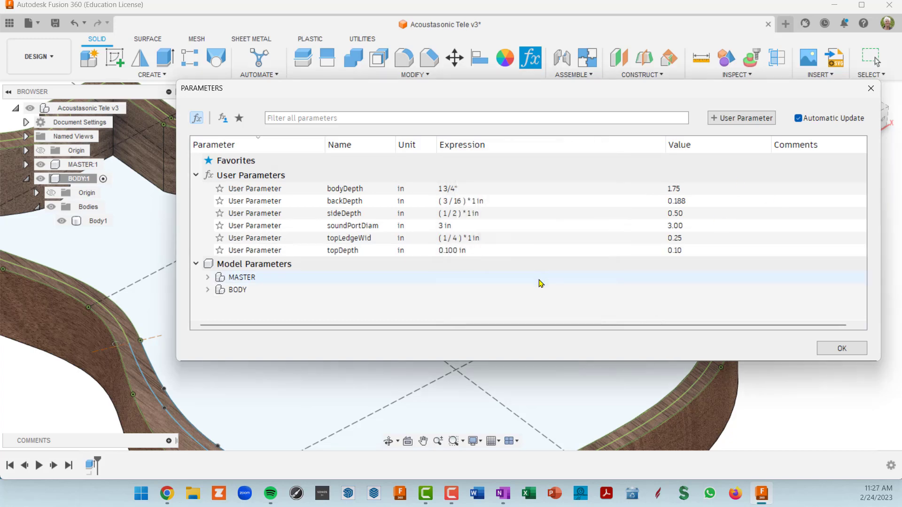
{"action": "left_click", "coordinate": [845, 350]}
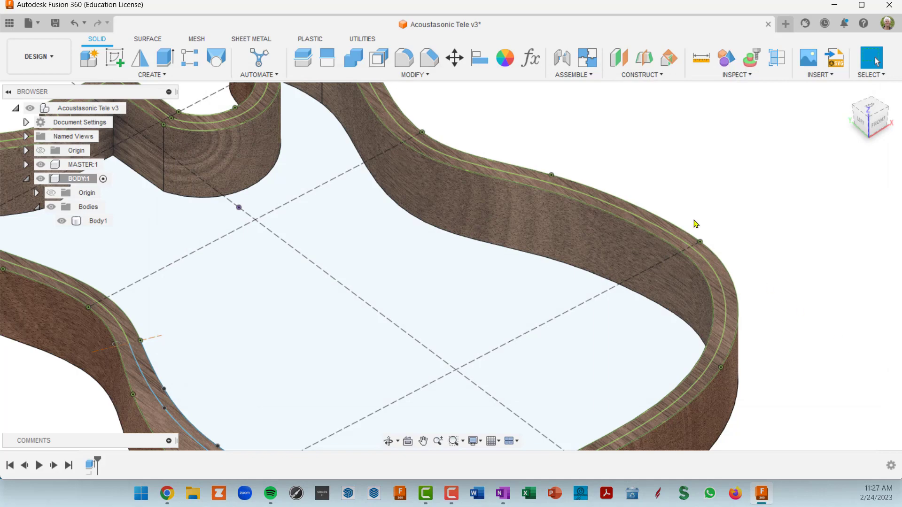
- Start extruding the narrow ledge profile along the rim's inner edge downward as a cut about 0.452 in deep
{"action": "scroll", "coordinate": [695, 224], "scroll_direction": "up", "scroll_amount": 5}
{"action": "scroll", "coordinate": [704, 260], "scroll_direction": "down", "scroll_amount": 5}
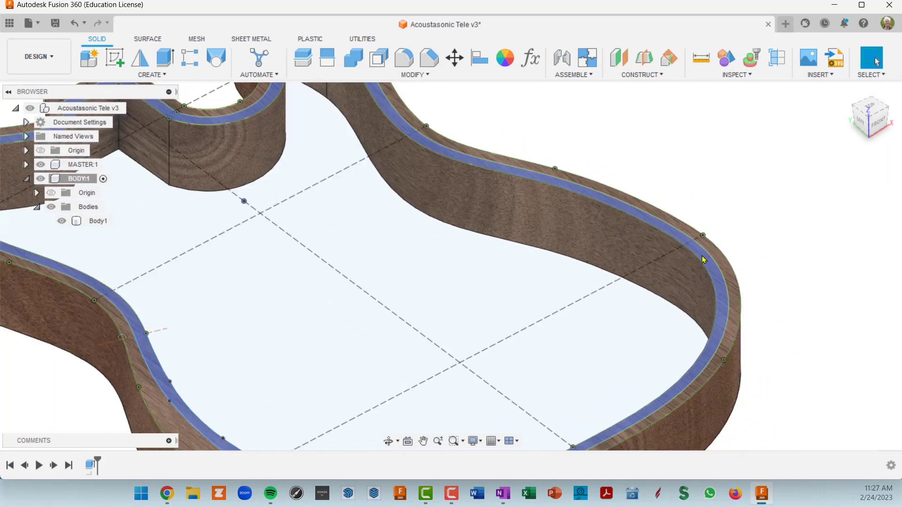
{"action": "scroll", "coordinate": [708, 263], "scroll_direction": "up", "scroll_amount": 5}
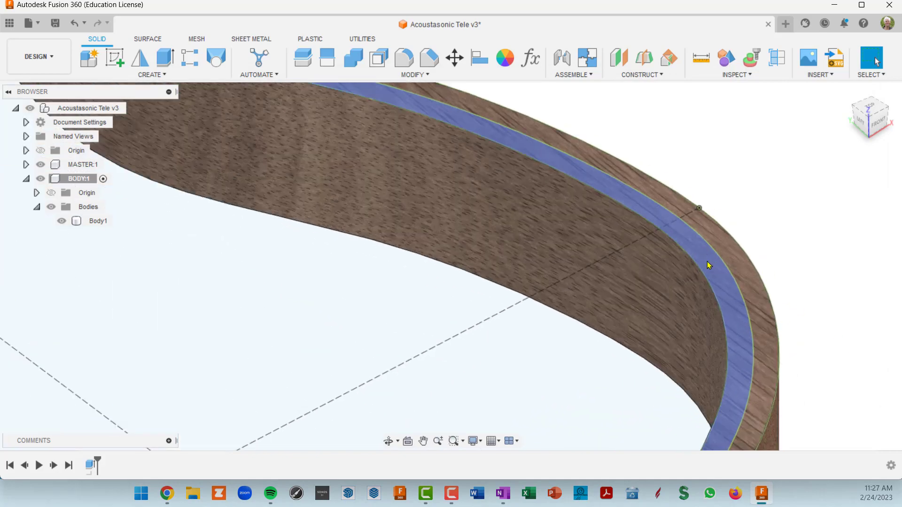
{"action": "scroll", "coordinate": [707, 263], "scroll_direction": "down", "scroll_amount": 5}
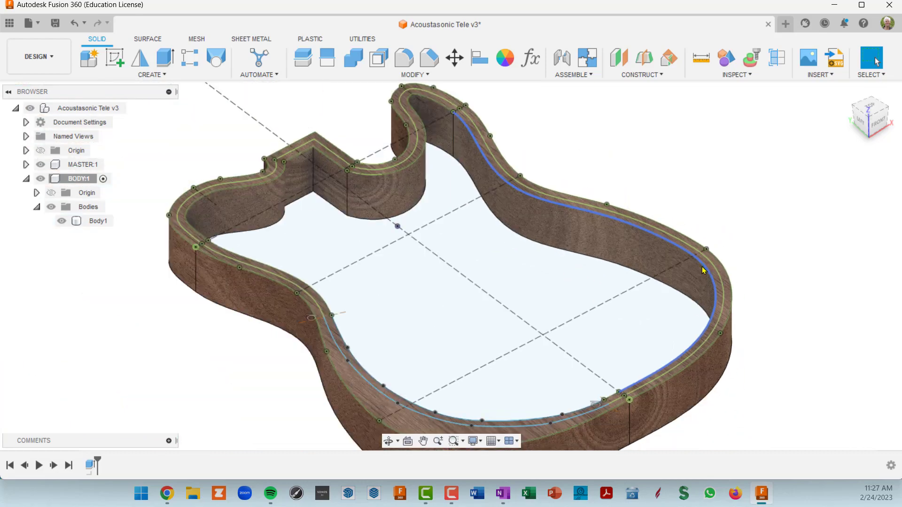
{"action": "scroll", "coordinate": [703, 270], "scroll_direction": "up", "scroll_amount": 5}
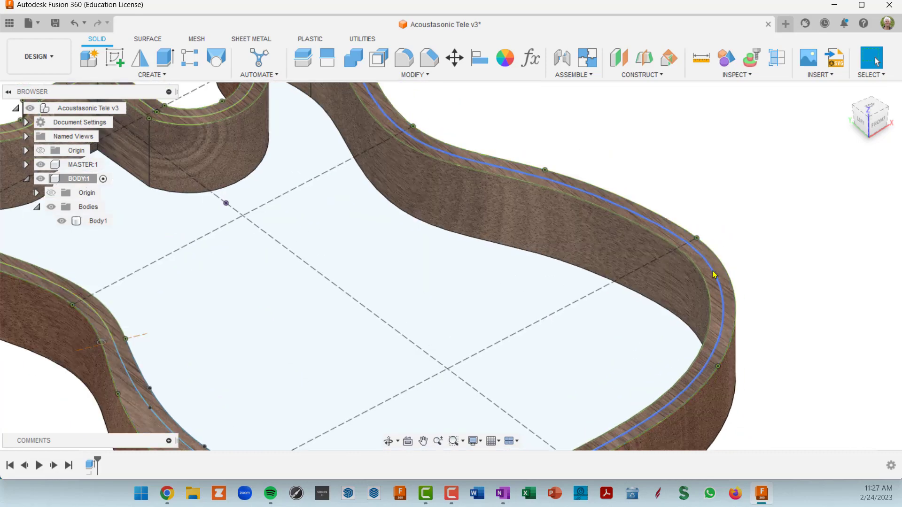
{"action": "middle_click_drag", "start_coordinate": [714, 275], "coordinate": [705, 255]}
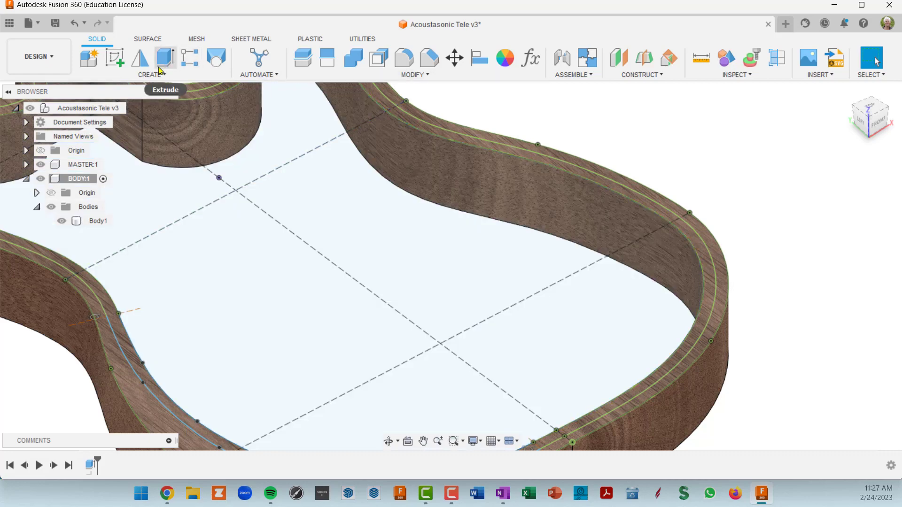
{"action": "left_click", "coordinate": [165, 58]}
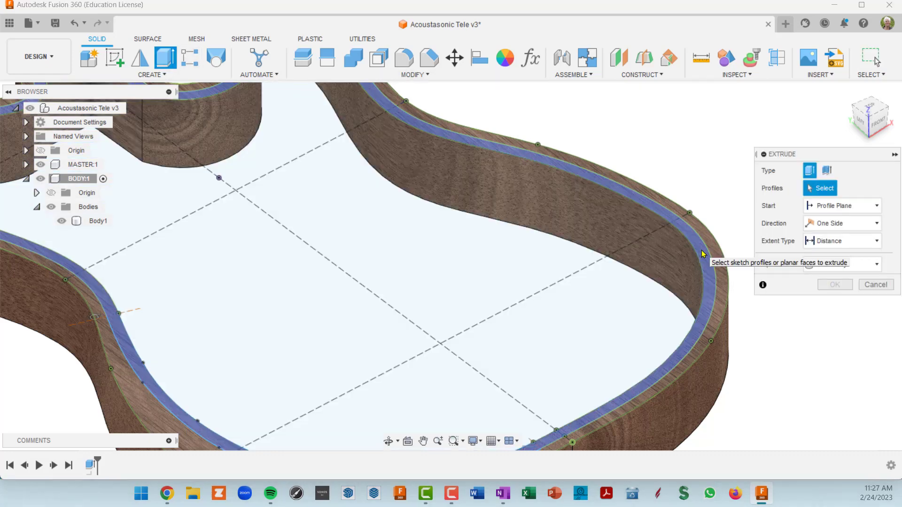
{"action": "left_click", "coordinate": [703, 254]}
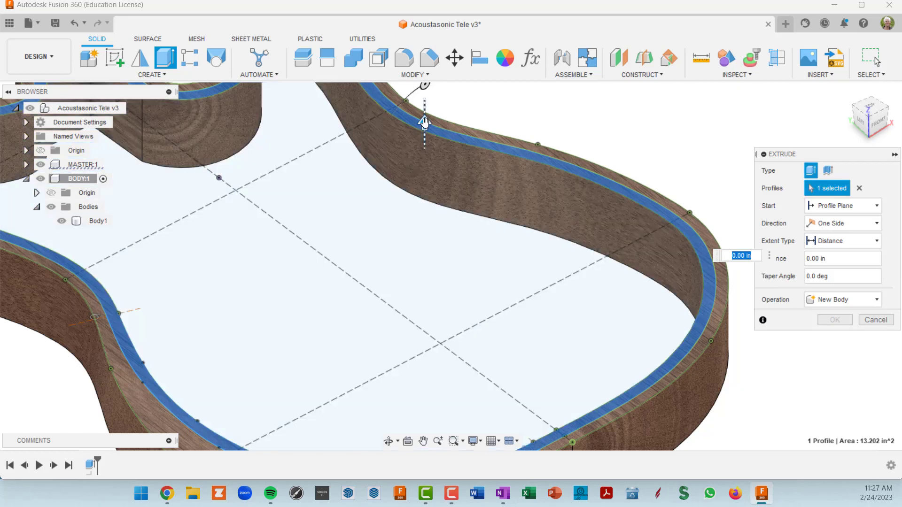
{"action": "left_click_drag", "start_coordinate": [424, 123], "coordinate": [451, 169]}
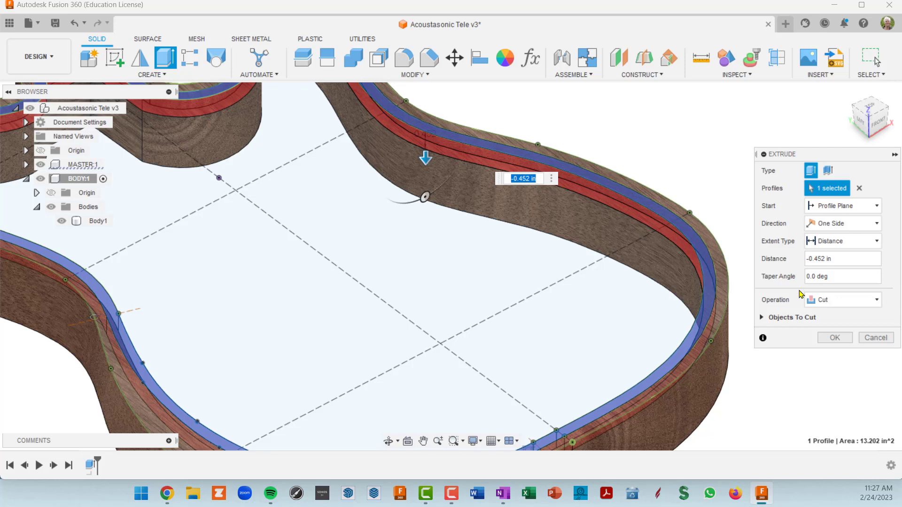
- Set the ledge cut's distance to -topDepth and complete the extrusion
{"action": "key", "text": "BackSpace"}
{"action": "type", "text": "-t"}
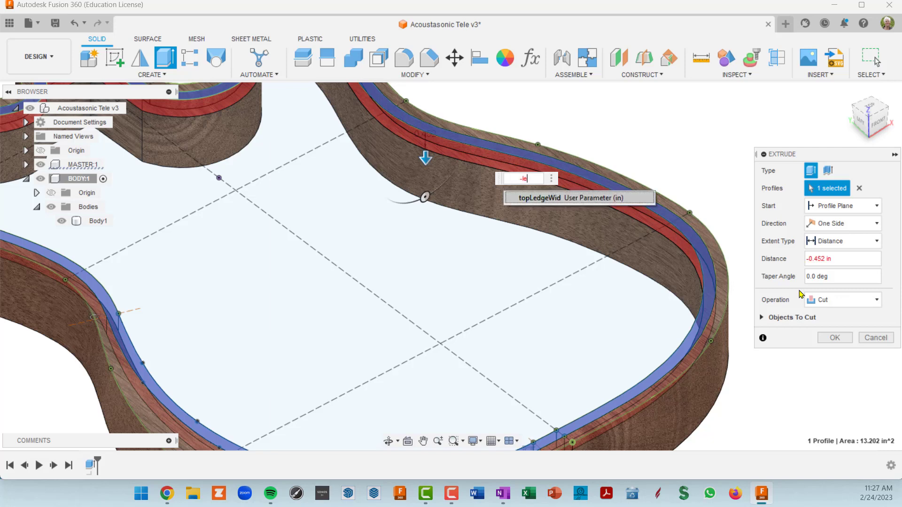
{"action": "key", "text": "BackSpace"}
{"action": "key", "text": "BackSpace"}
{"action": "key", "text": "BackSpace"}
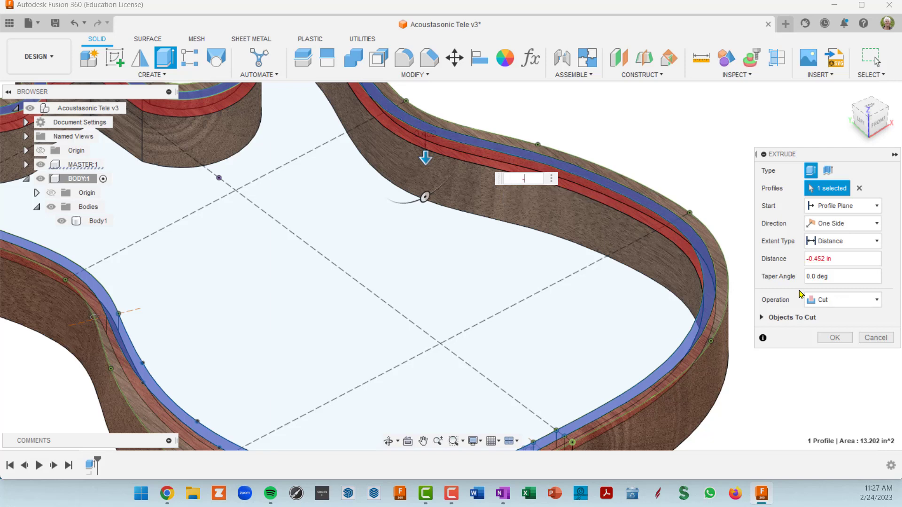
{"action": "type", "text": "-top"}
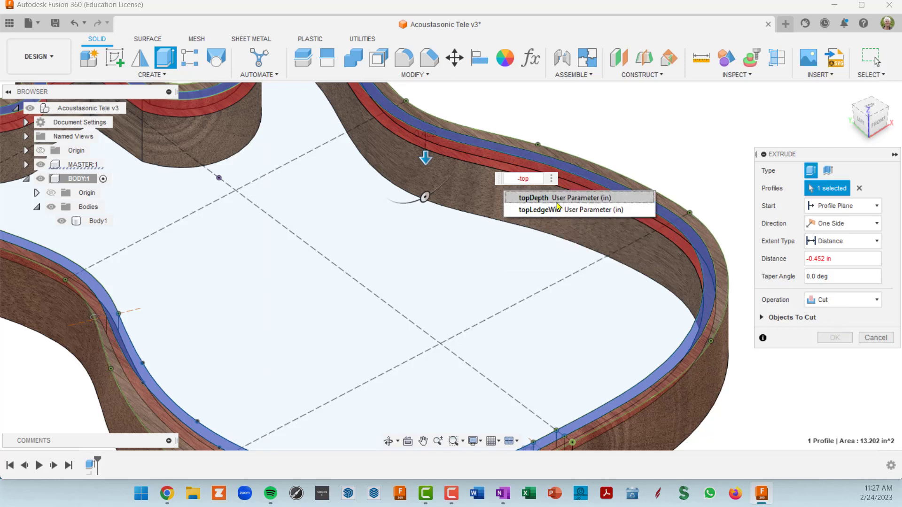
{"action": "left_click", "coordinate": [542, 198]}
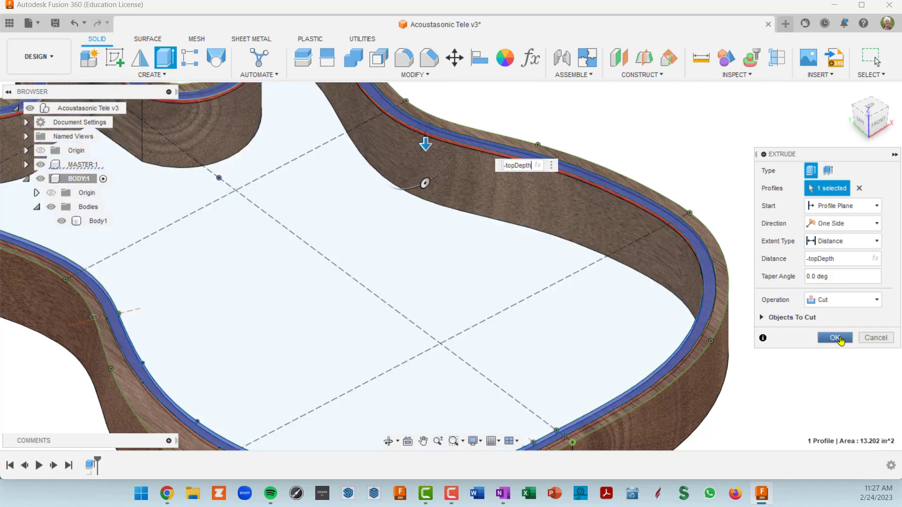
{"action": "left_click", "coordinate": [835, 339]}
{"action": "scroll", "coordinate": [726, 272], "scroll_direction": "up", "scroll_amount": 2}
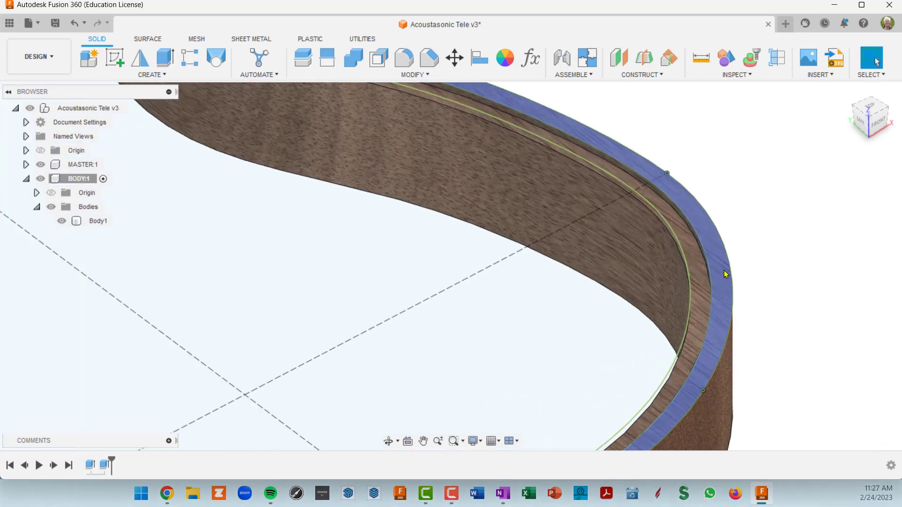
{"action": "scroll", "coordinate": [610, 282], "scroll_direction": "down", "scroll_amount": 3}
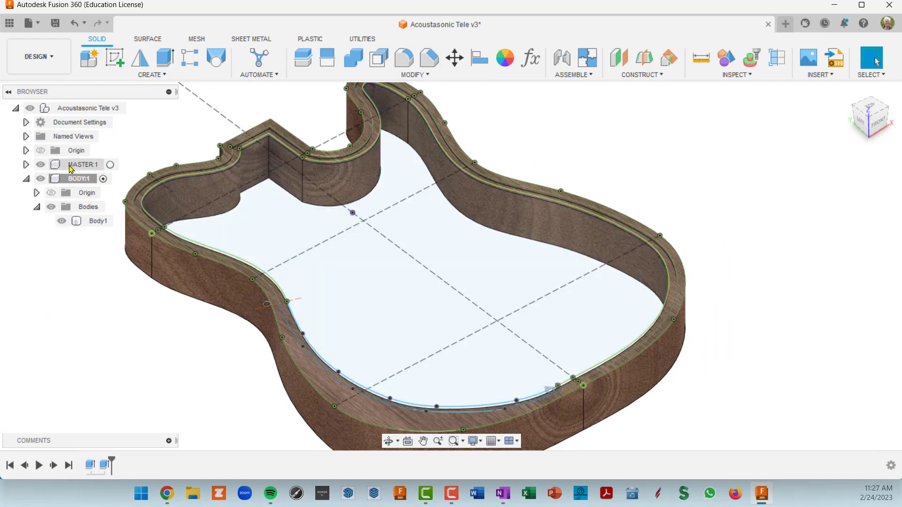
- Hide the MASTER component and examine the recessed ledge around the rim from several angles
{"action": "left_click", "coordinate": [41, 164]}
{"action": "left_click", "coordinate": [557, 223]}
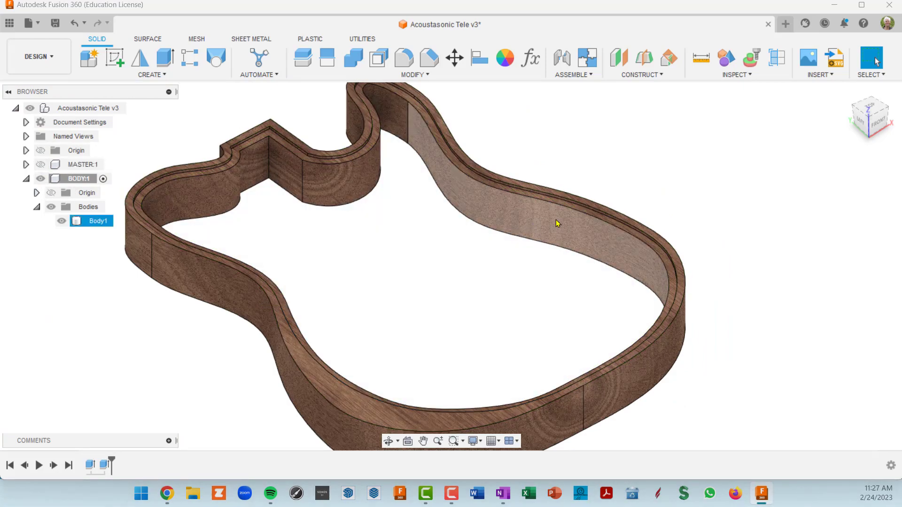
{"action": "scroll", "coordinate": [562, 220], "scroll_direction": "up", "scroll_amount": 5}
{"action": "scroll", "coordinate": [584, 204], "scroll_direction": "down", "scroll_amount": 8}
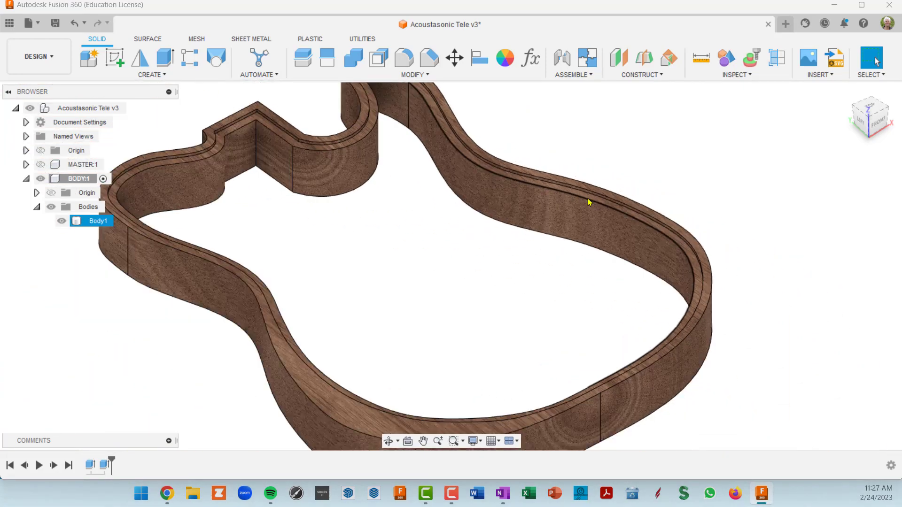
{"action": "middle_click_drag", "start_coordinate": [374, 156], "coordinate": [493, 142]}
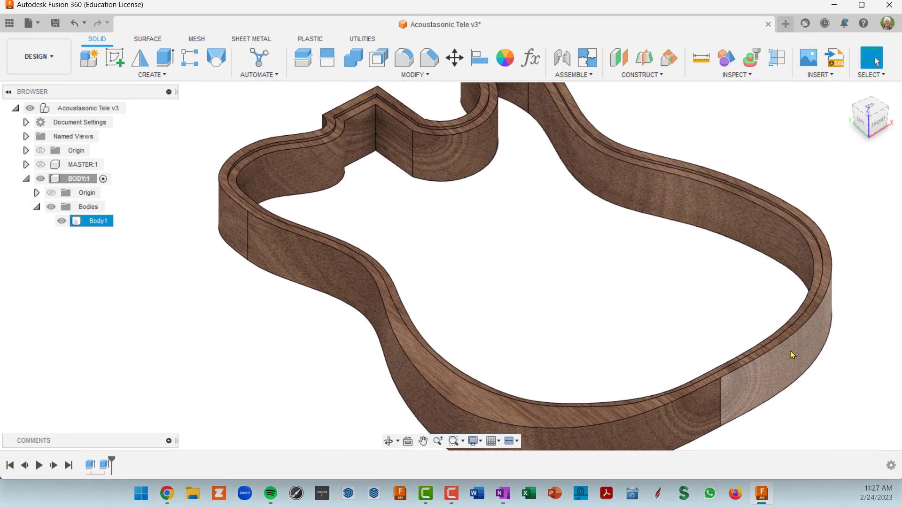
{"action": "middle_click_drag", "start_coordinate": [787, 344], "coordinate": [268, 316], "text": "shift"}
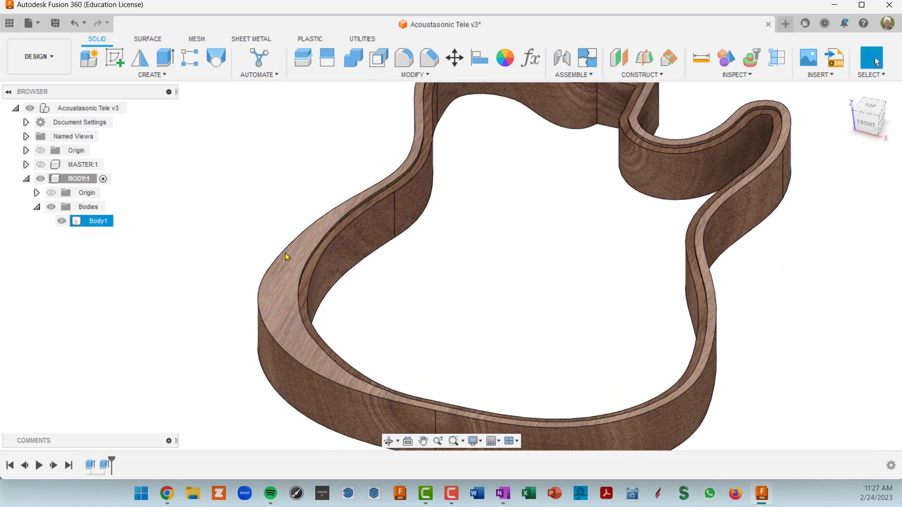
{"action": "scroll", "coordinate": [303, 351], "scroll_direction": "down", "scroll_amount": 4}
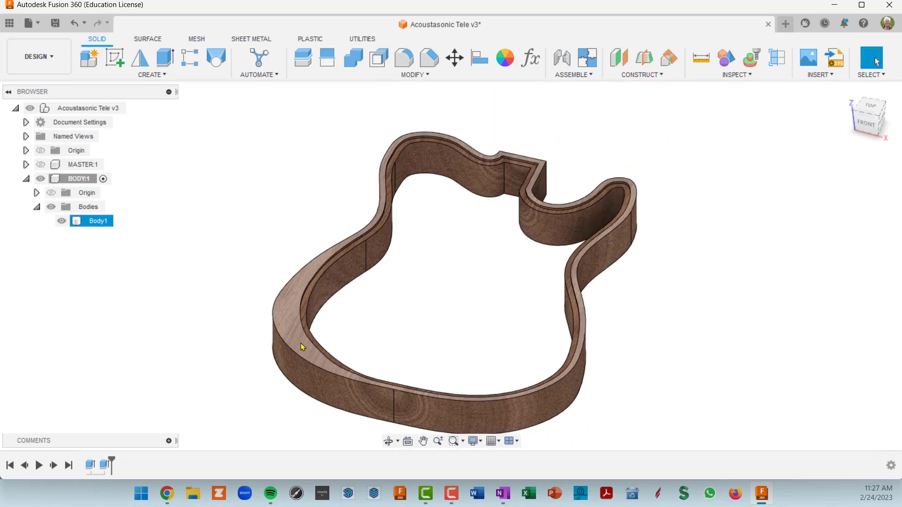
{"action": "middle_click_drag", "start_coordinate": [339, 324], "coordinate": [382, 250], "text": "shift"}
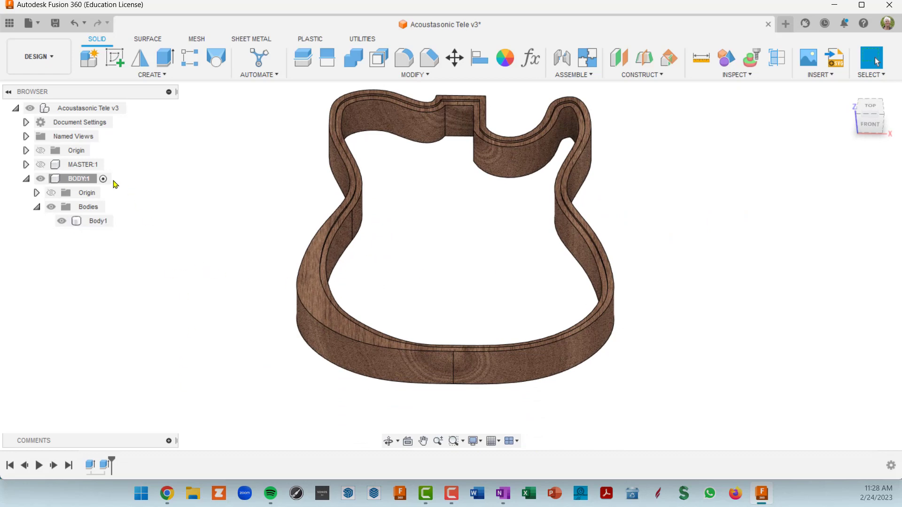
- Show the MASTER component and start extruding the large inner profile about 1.368 in downward, with its start set to Offset
{"action": "left_click", "coordinate": [40, 164]}
{"action": "middle_click_drag", "start_coordinate": [314, 303], "coordinate": [517, 301], "text": "shift"}
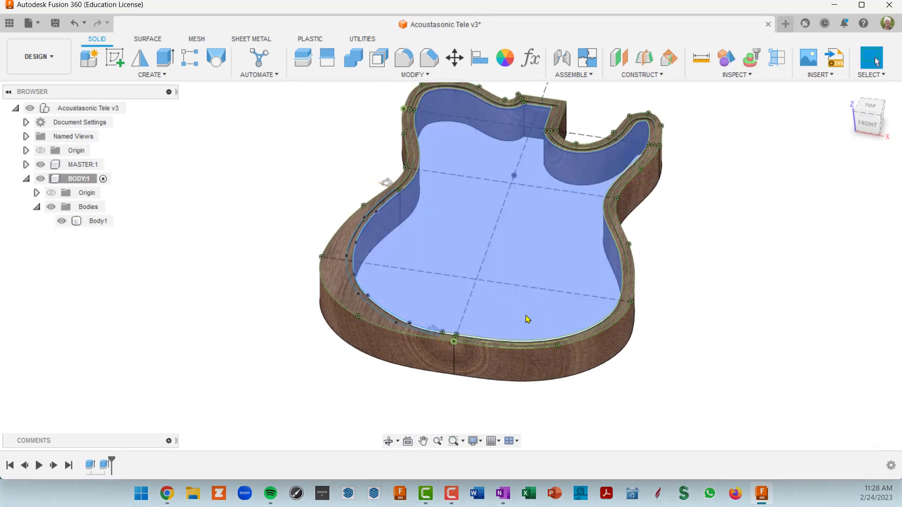
{"action": "left_click", "coordinate": [529, 315]}
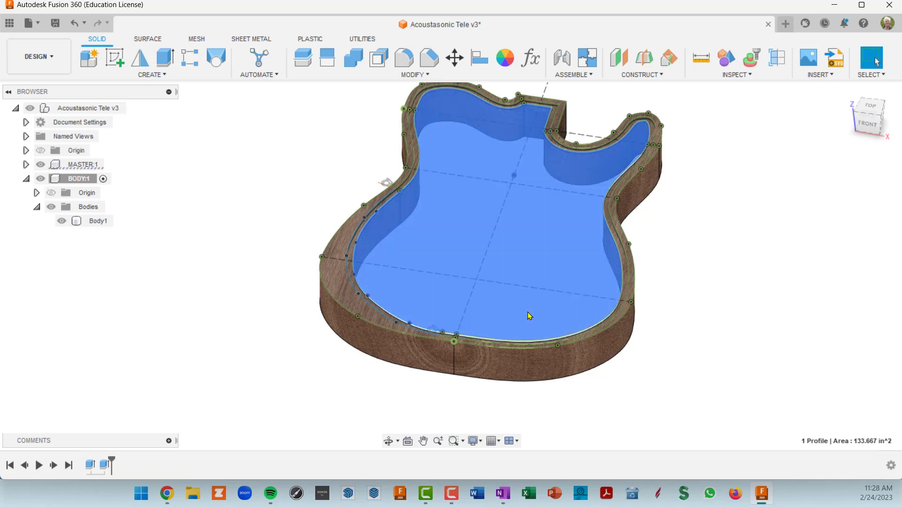
{"action": "left_click", "coordinate": [163, 59]}
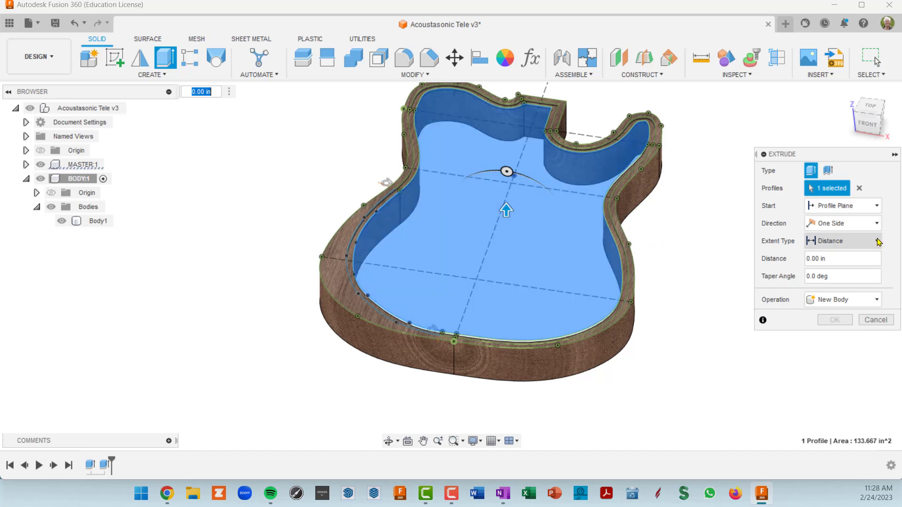
{"action": "left_click", "coordinate": [878, 208]}
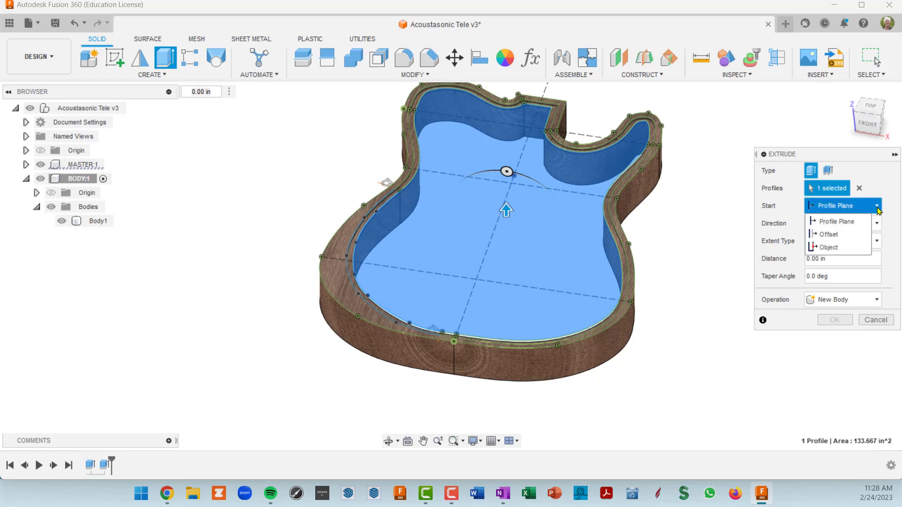
{"action": "left_click", "coordinate": [837, 235]}
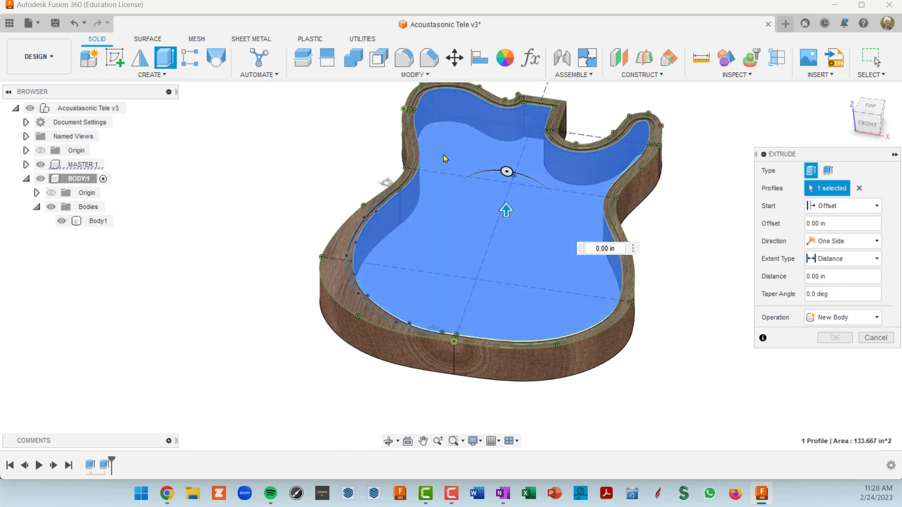
{"action": "left_click_drag", "start_coordinate": [506, 209], "coordinate": [507, 254]}
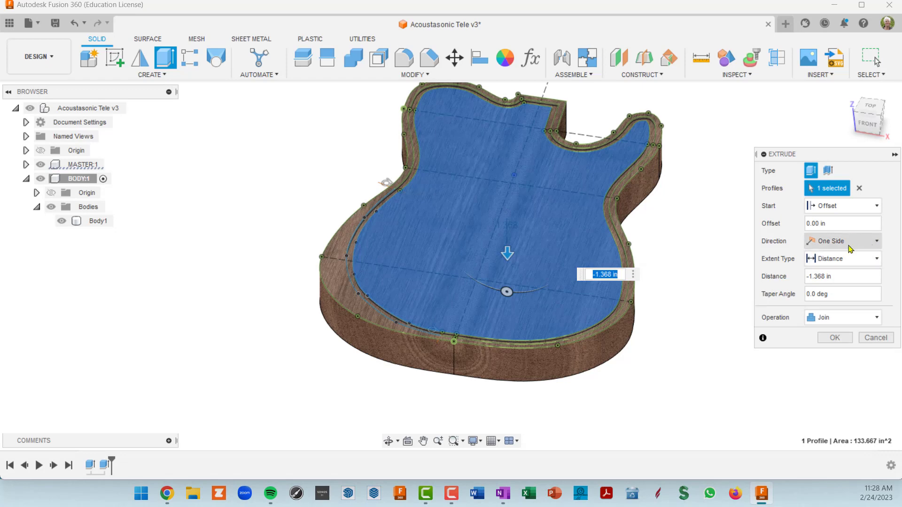
- Set the extrusion's start offset to the expression -(bodyDepth - backDepth)
{"action": "left_click", "coordinate": [844, 224]}
{"action": "key", "text": "ctrl+a"}
{"action": "type", "text": "-"}
{"action": "type", "text": "bo"}
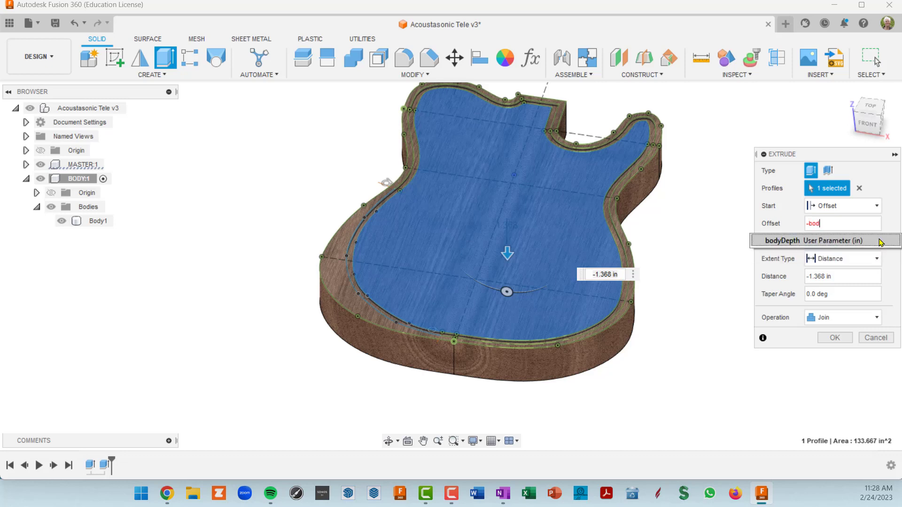
{"action": "type", "text": "dy"}
{"action": "left_click", "coordinate": [788, 241]}
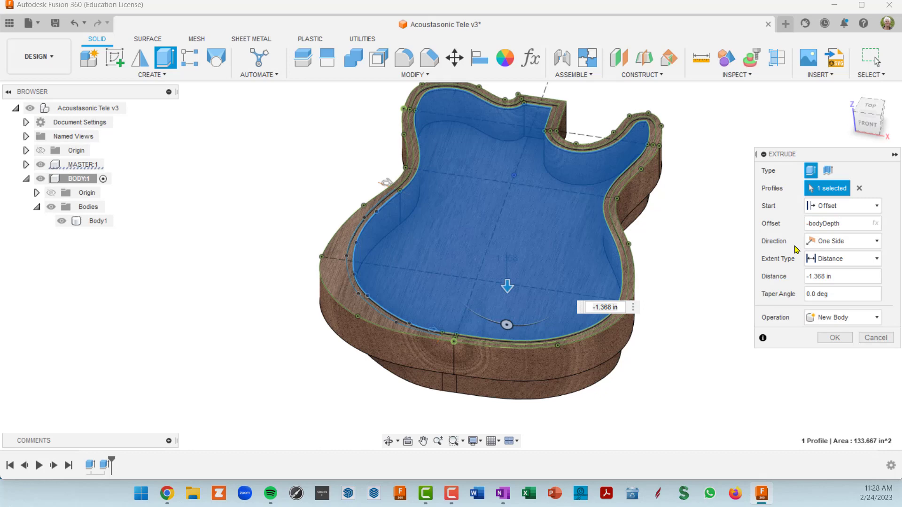
{"action": "type", "text": "-back"}
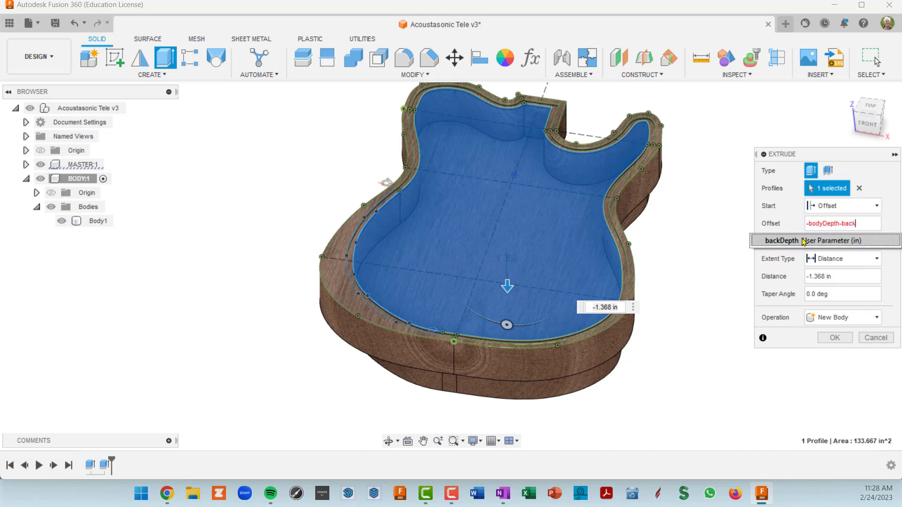
{"action": "left_click", "coordinate": [801, 241]}
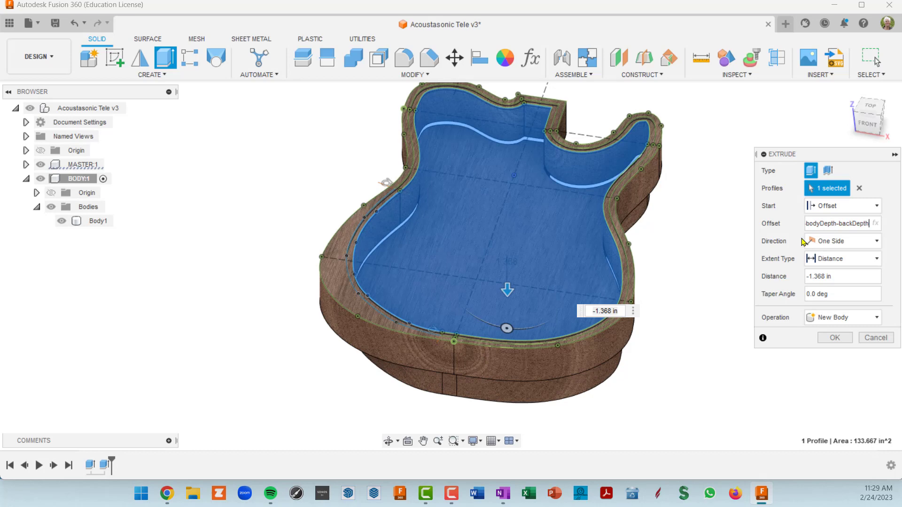
{"action": "key", "text": "Home"}
{"action": "type", "text": "("}
{"action": "type", "text": ")"}
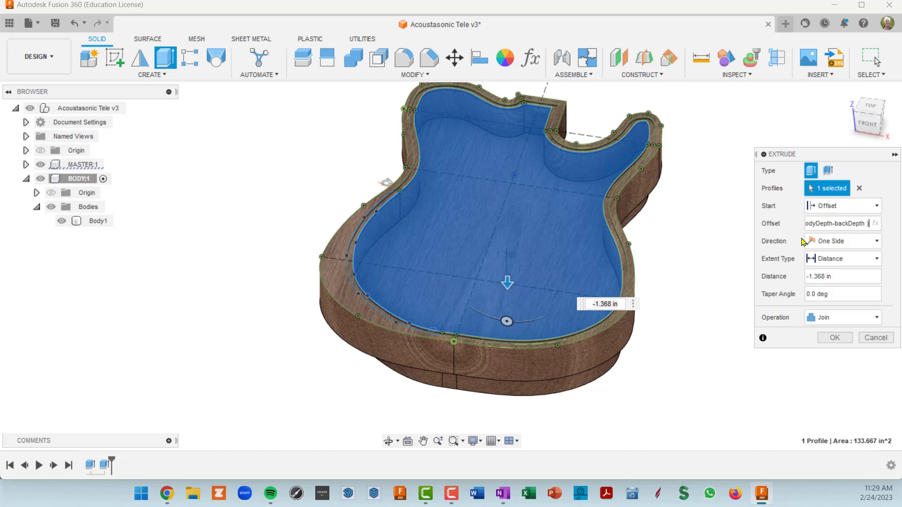
- Set the inner extrusion's distance to -backDepth and complete it as a Join to form the body's back
{"action": "left_click", "coordinate": [837, 277]}
{"action": "triple_click", "coordinate": [866, 278]}
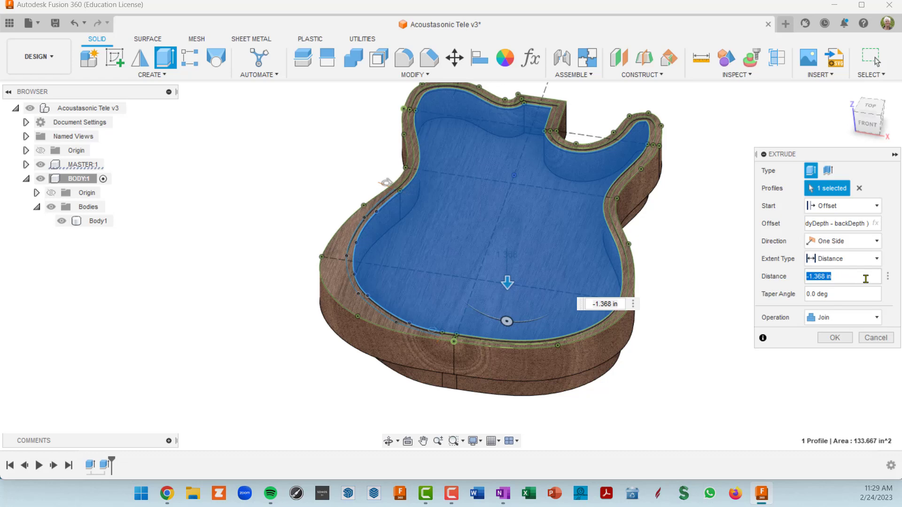
{"action": "type", "text": "-ba"}
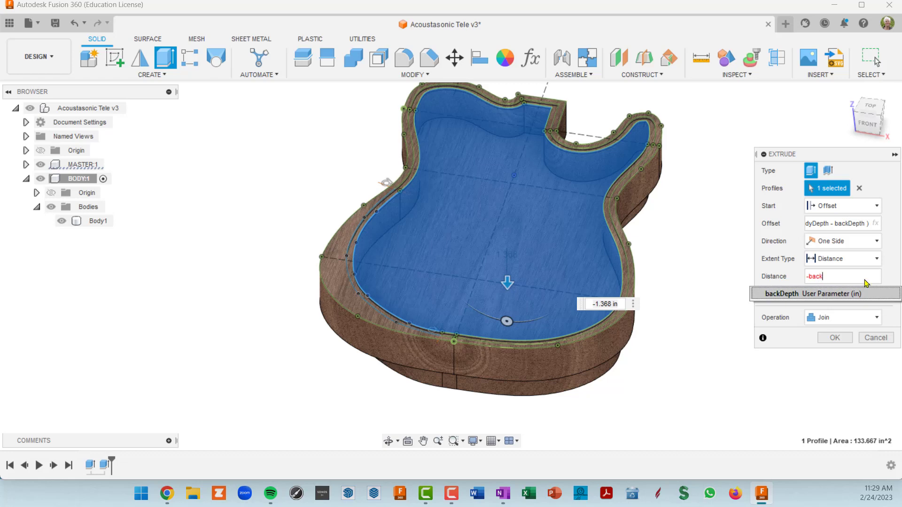
{"action": "type", "text": "ck"}
{"action": "left_click", "coordinate": [807, 295]}
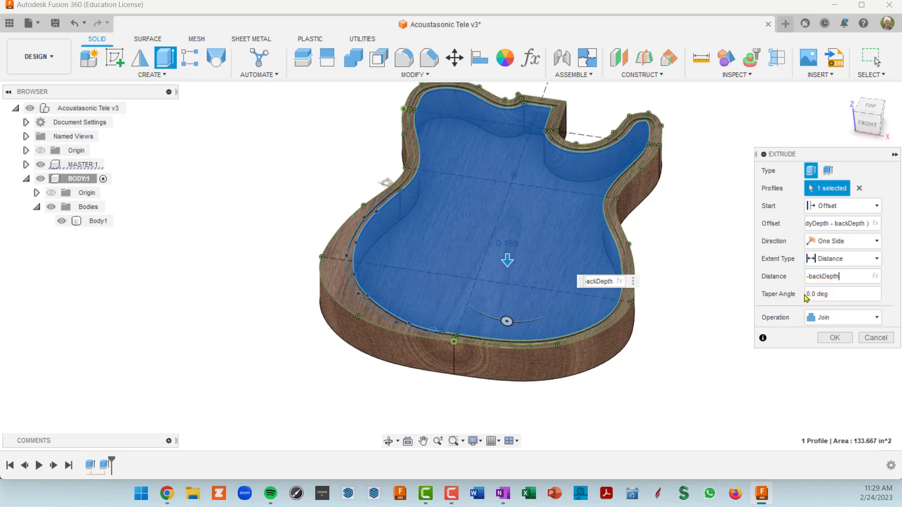
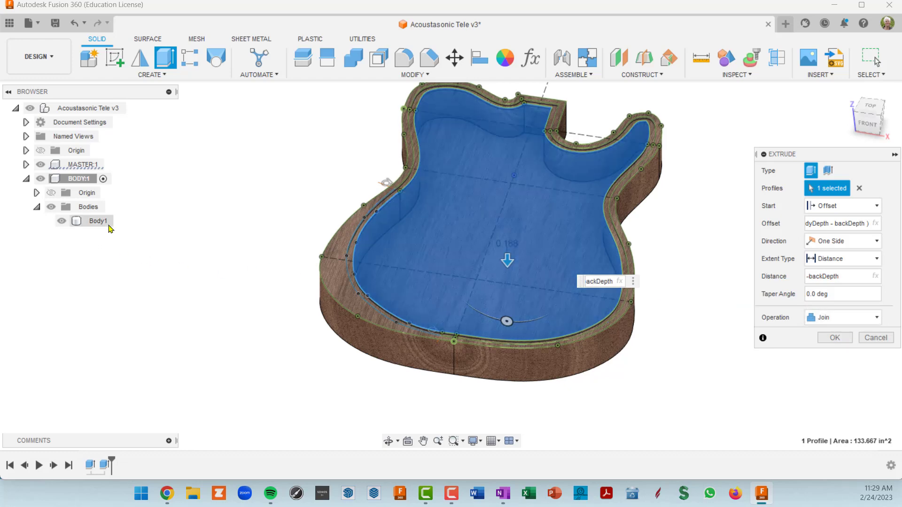
{"action": "left_click", "coordinate": [835, 338]}
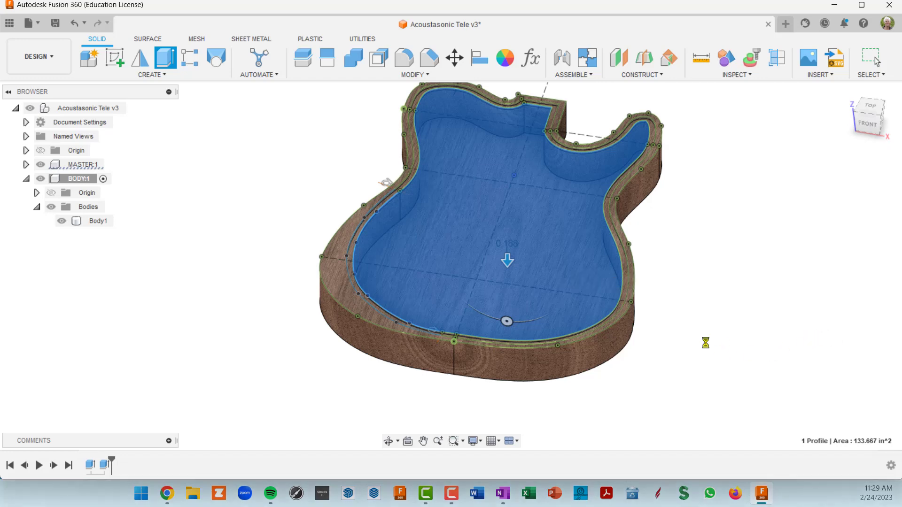
- Hide the MASTER component and view the joined back inside the rim
{"action": "middle_click_drag", "start_coordinate": [663, 352], "coordinate": [659, 348], "text": "shift"}
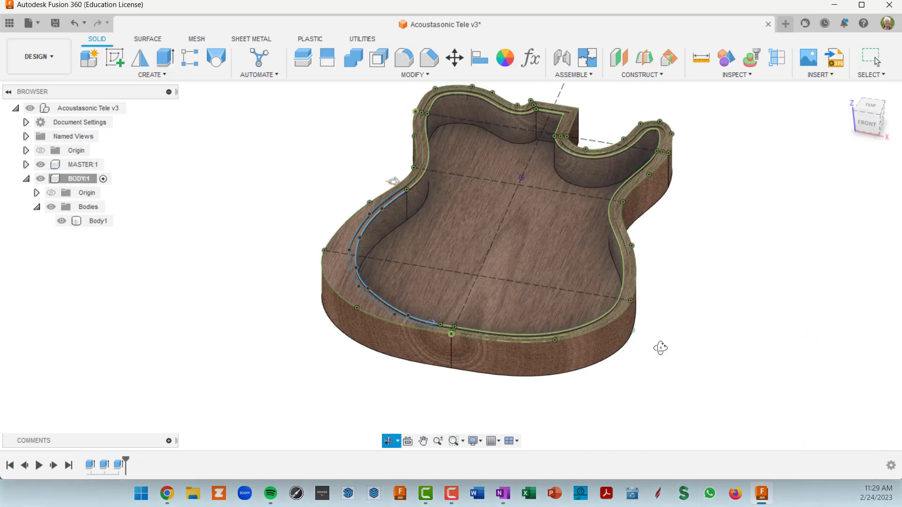
{"action": "left_click", "coordinate": [43, 165]}
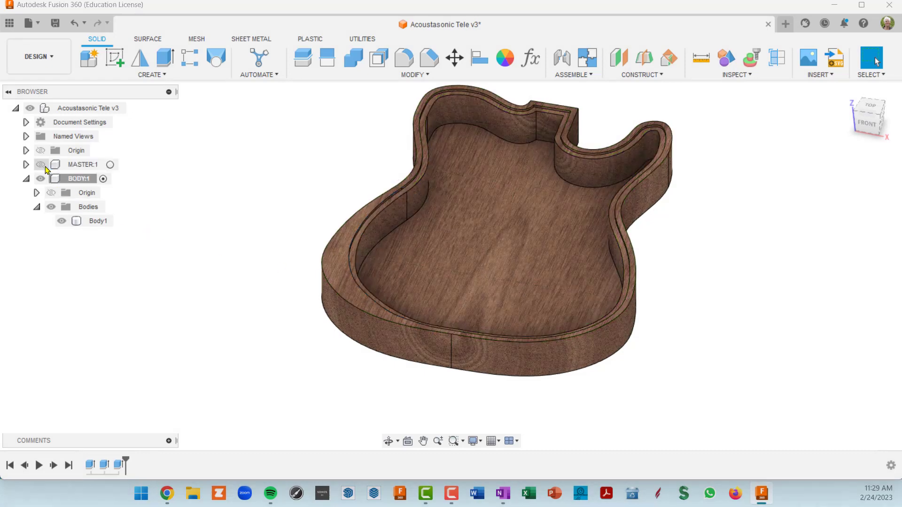
{"action": "mouse_move", "coordinate": [566, 350]}
{"action": "middle_mouse_down", "text": "shift"}
{"action": "mouse_move", "coordinate": [572, 305]}
{"action": "mouse_move", "coordinate": [564, 343]}
{"action": "mouse_move", "coordinate": [556, 306]}
{"action": "mouse_move", "coordinate": [540, 345]}
{"action": "mouse_move", "coordinate": [597, 345]}
{"action": "mouse_move", "coordinate": [571, 328]}
{"action": "middle_mouse_up", "text": "shift"}
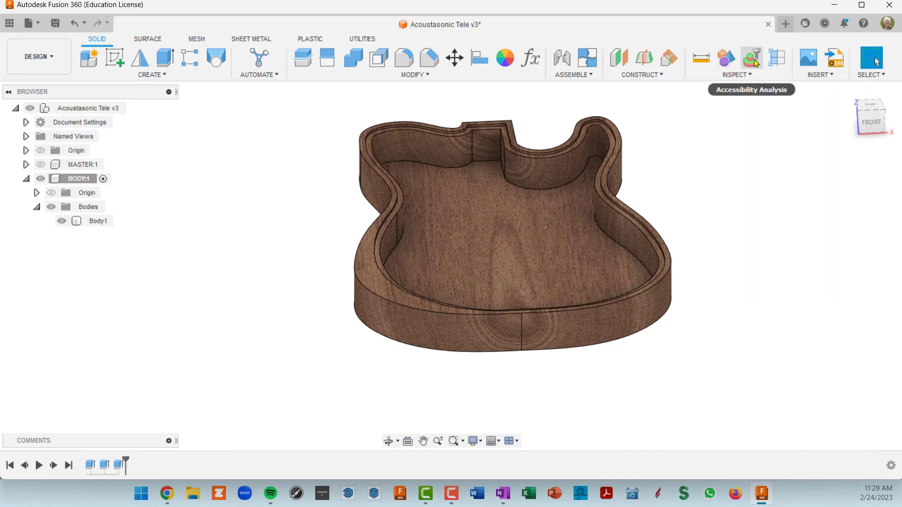
- Create a section analysis through the body, using the flat neck-end face as cut plane with an offset of about -4.851 in
{"action": "left_click", "coordinate": [780, 65]}
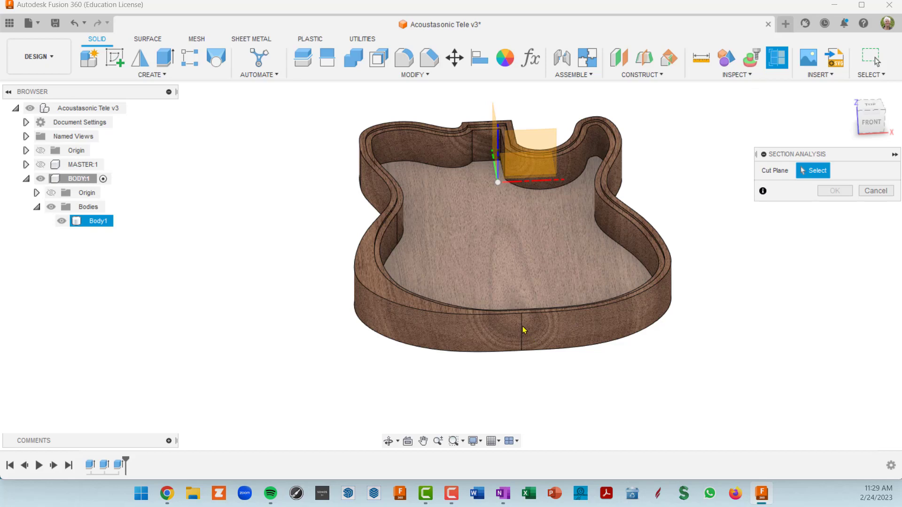
{"action": "scroll", "coordinate": [526, 311], "scroll_direction": "up", "scroll_amount": 3}
{"action": "scroll", "coordinate": [498, 262], "scroll_direction": "down", "scroll_amount": 1}
{"action": "middle_click_drag", "start_coordinate": [486, 272], "coordinate": [737, 306]}
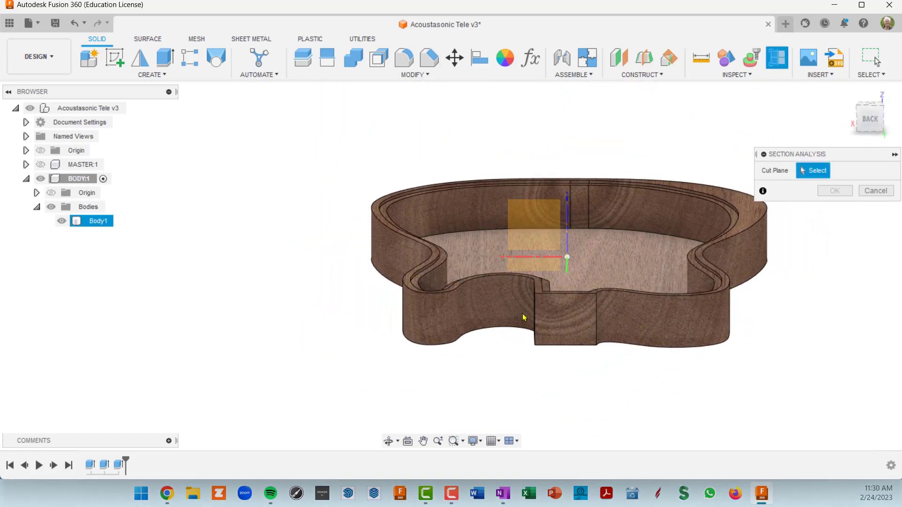
{"action": "left_click", "coordinate": [568, 315]}
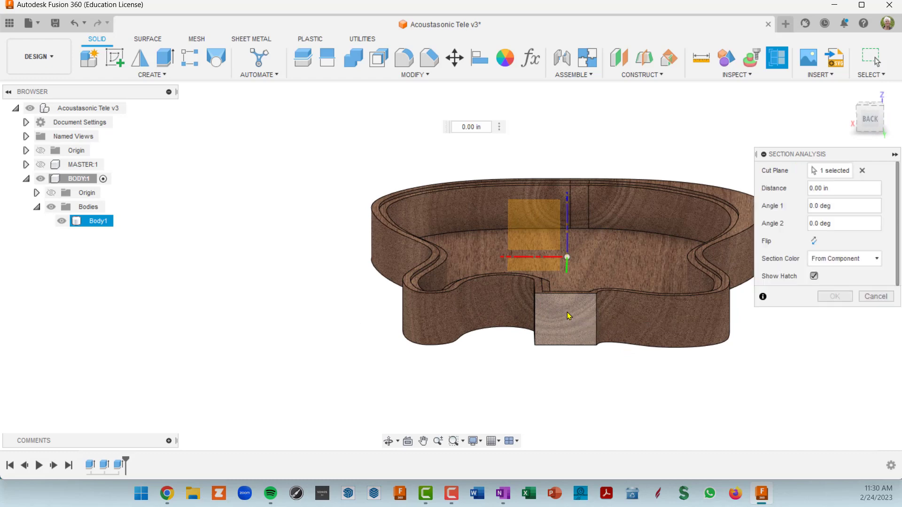
{"action": "middle_click_drag", "start_coordinate": [578, 314], "coordinate": [494, 361], "text": "shift"}
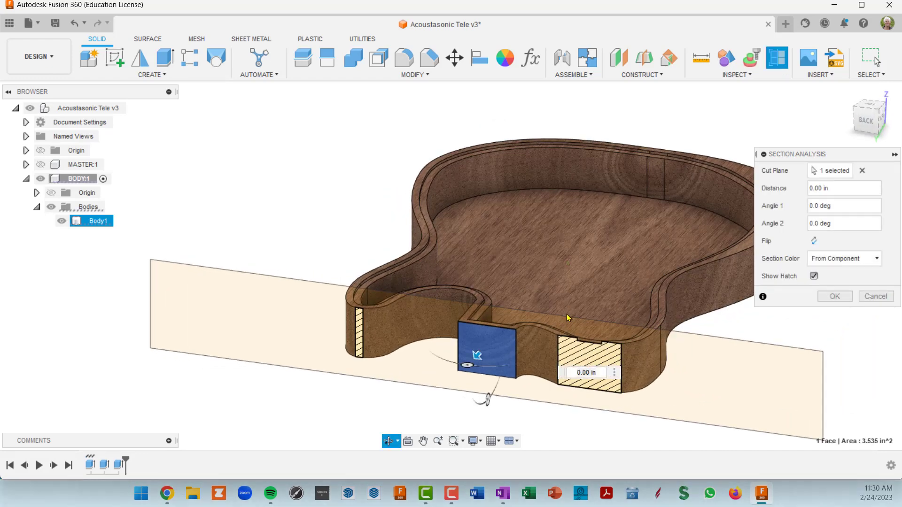
{"action": "left_click_drag", "start_coordinate": [477, 358], "coordinate": [534, 310]}
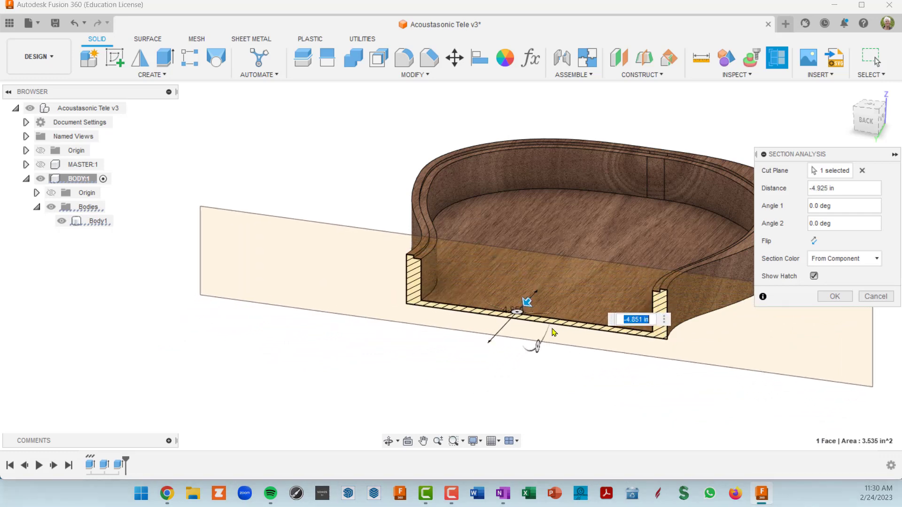
{"action": "scroll", "coordinate": [578, 356], "scroll_direction": "up", "scroll_amount": 3}
{"action": "middle_click_drag", "start_coordinate": [578, 356], "coordinate": [574, 312], "text": "shift"}
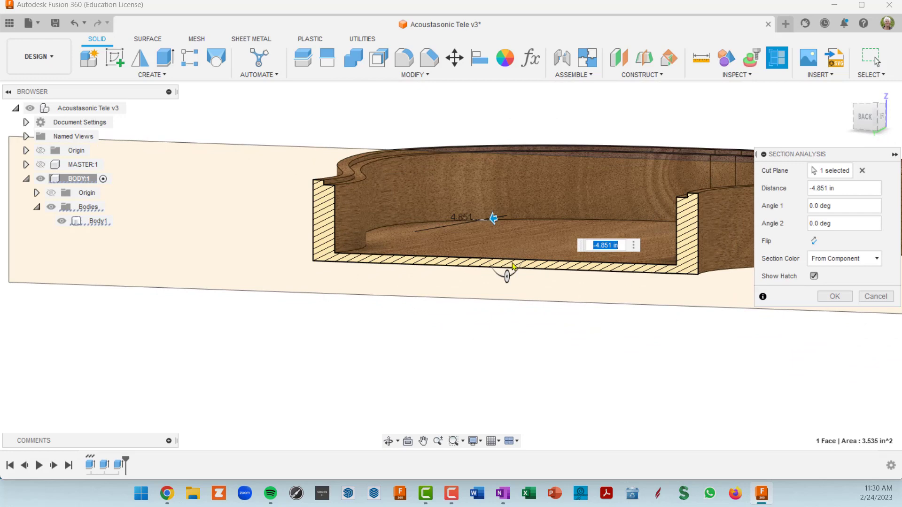
{"action": "left_click", "coordinate": [836, 296]}
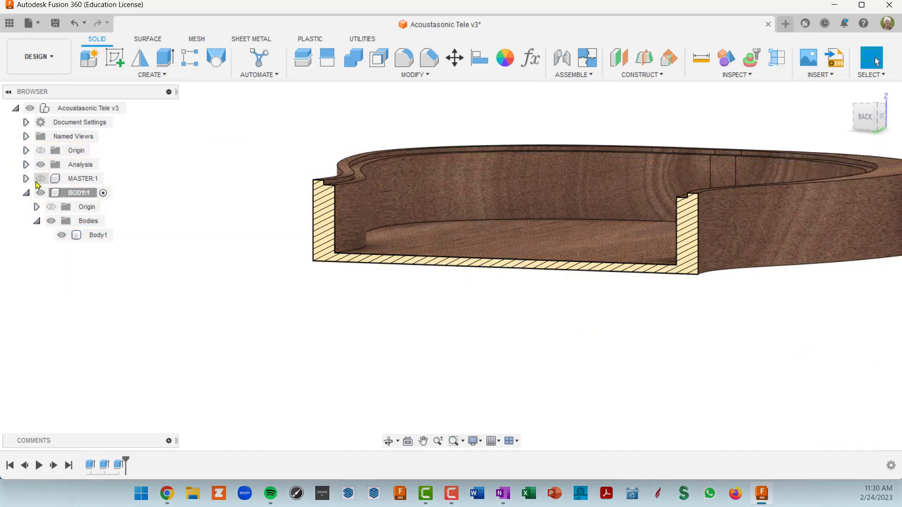
- Rename the new section analysis as BODY SHELL
{"action": "left_click", "coordinate": [26, 164]}
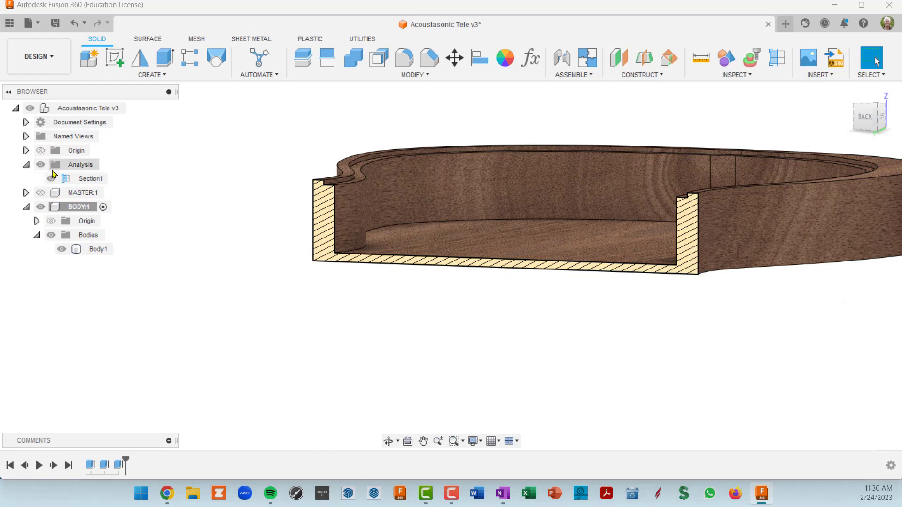
{"action": "left_click", "coordinate": [94, 182]}
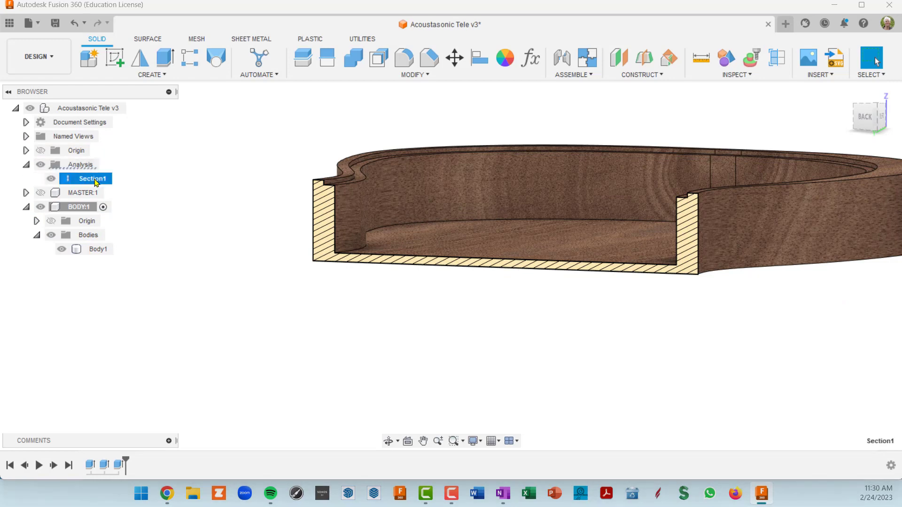
{"action": "double_click", "coordinate": [95, 182]}
{"action": "type", "text": "BODY SHELL"}
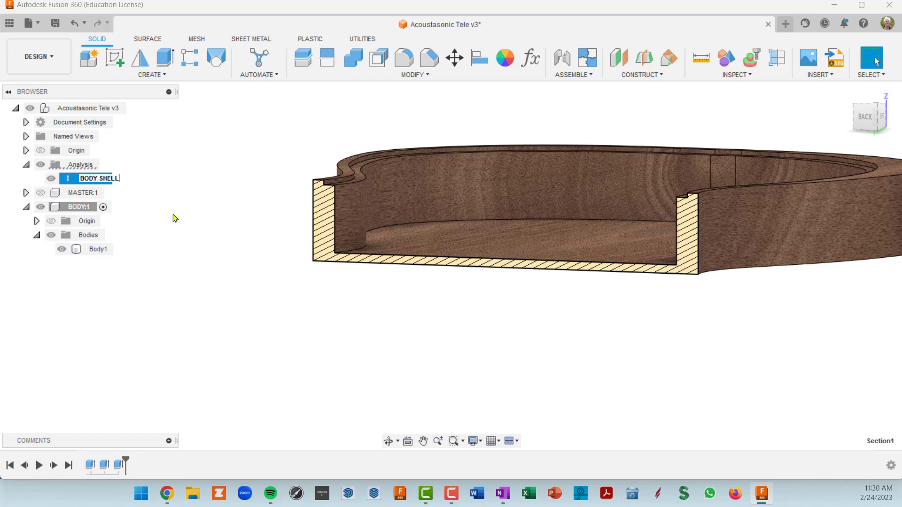
{"action": "key", "text": "Return"}
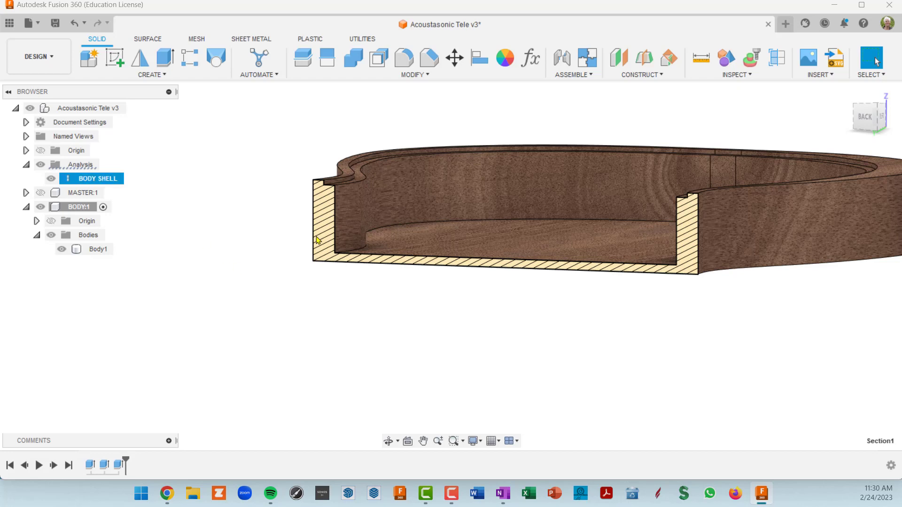
- View the section squarely from the back and measure between the upper and lower edges of the body's back panel
{"action": "left_click", "coordinate": [867, 118]}
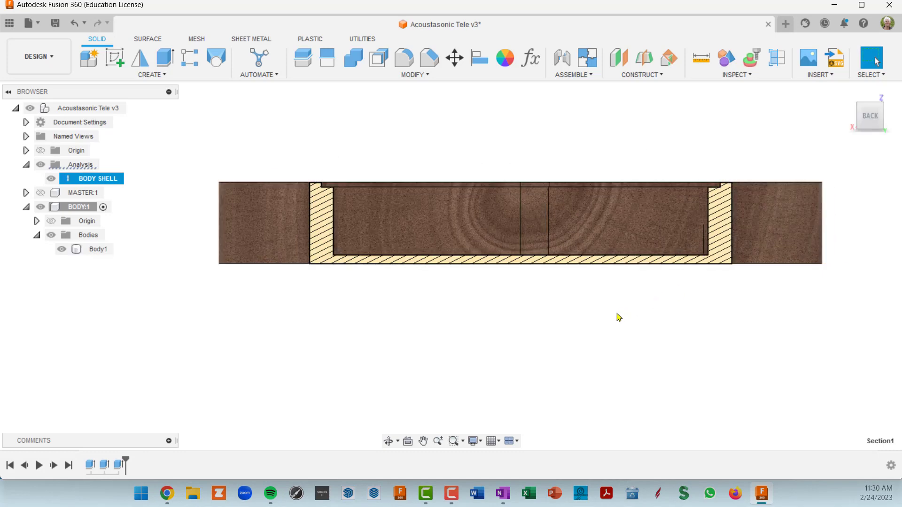
{"action": "scroll", "coordinate": [690, 286], "scroll_direction": "up", "scroll_amount": 3}
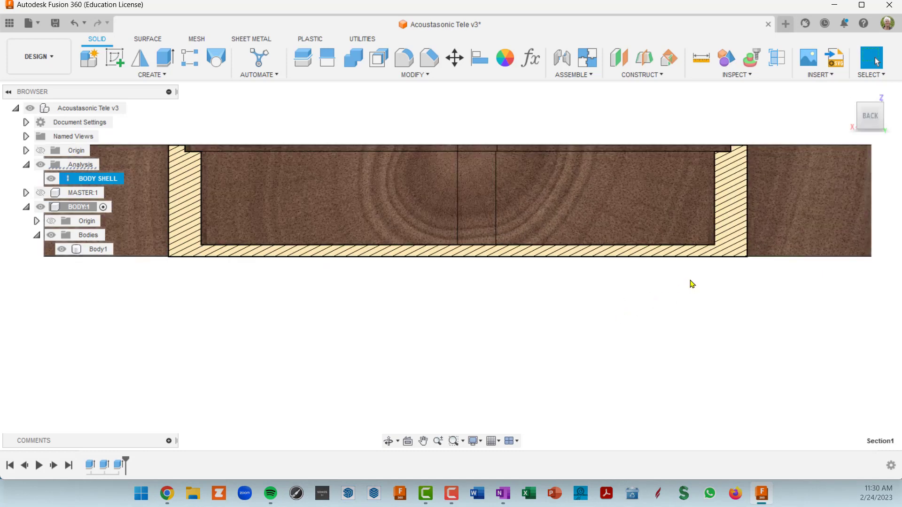
{"action": "key", "text": "i"}
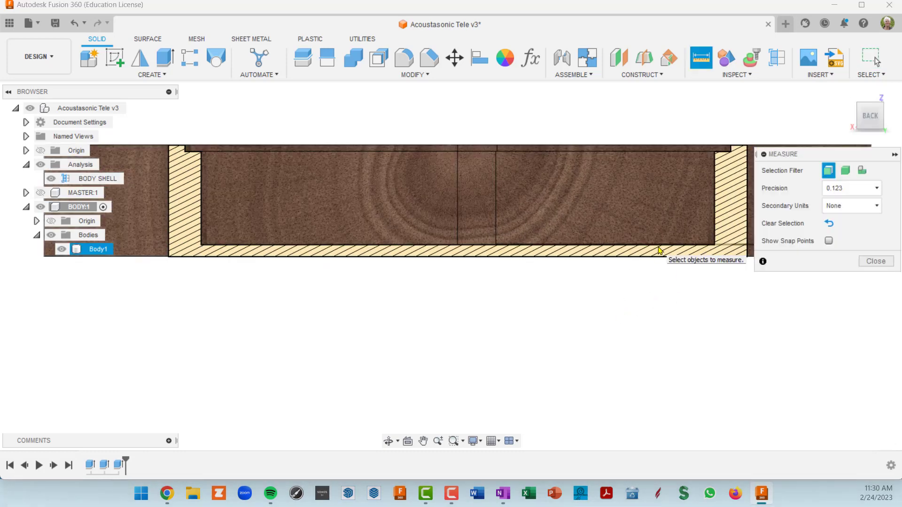
{"action": "left_click", "coordinate": [660, 251]}
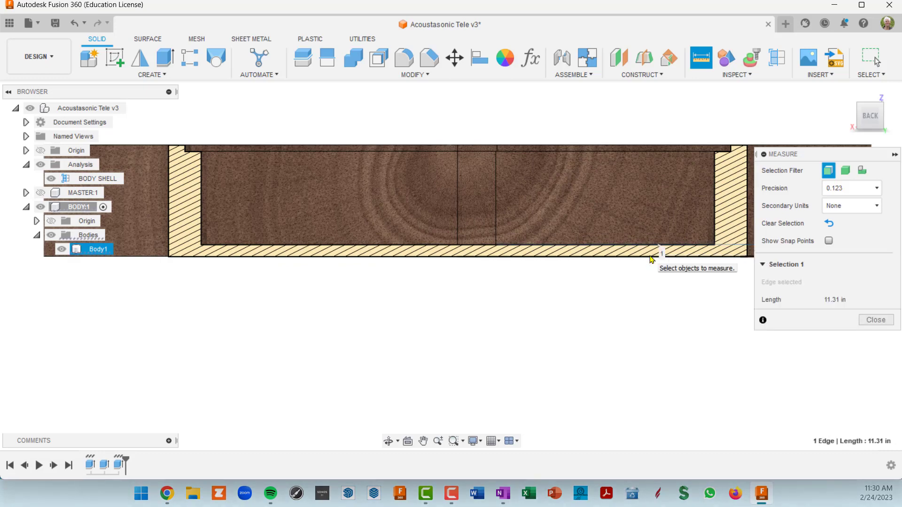
{"action": "left_click", "coordinate": [652, 258]}
{"action": "scroll", "coordinate": [501, 250], "scroll_direction": "up", "scroll_amount": 6}
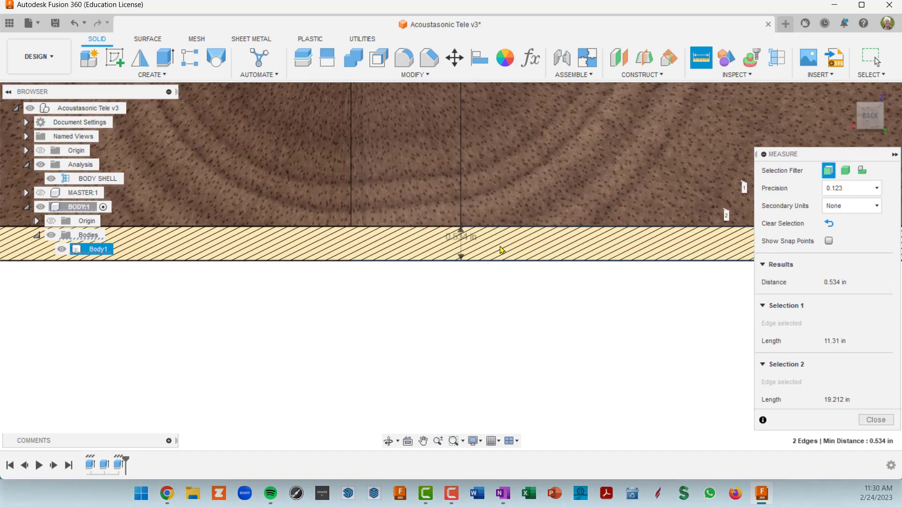
{"action": "scroll", "coordinate": [501, 250], "scroll_direction": "down", "scroll_amount": 3}
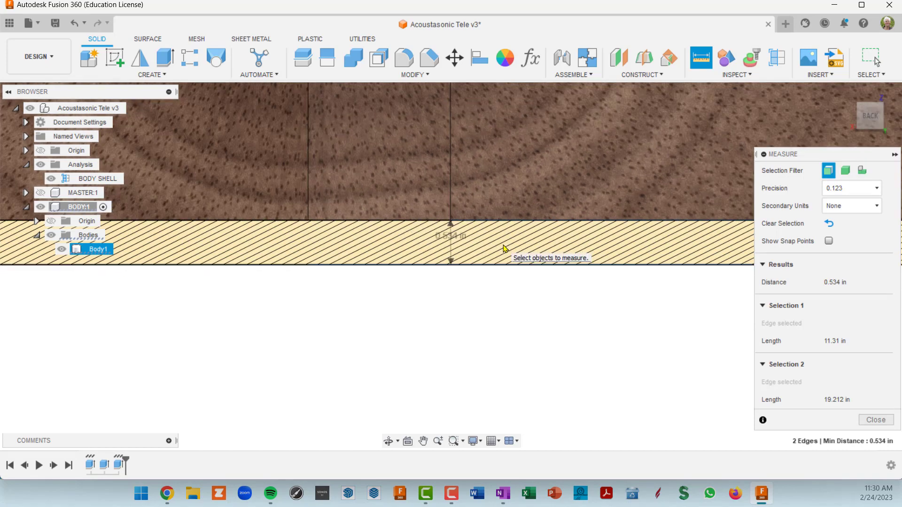
{"action": "middle_click_drag", "start_coordinate": [508, 242], "coordinate": [655, 280]}
{"action": "scroll", "coordinate": [639, 279], "scroll_direction": "up", "scroll_amount": 3}
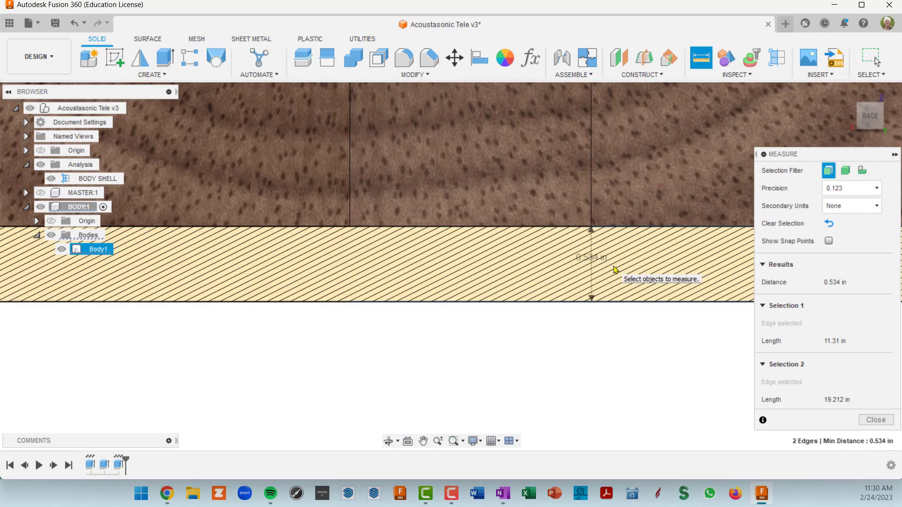
{"action": "scroll", "coordinate": [614, 269], "scroll_direction": "down", "scroll_amount": 5}
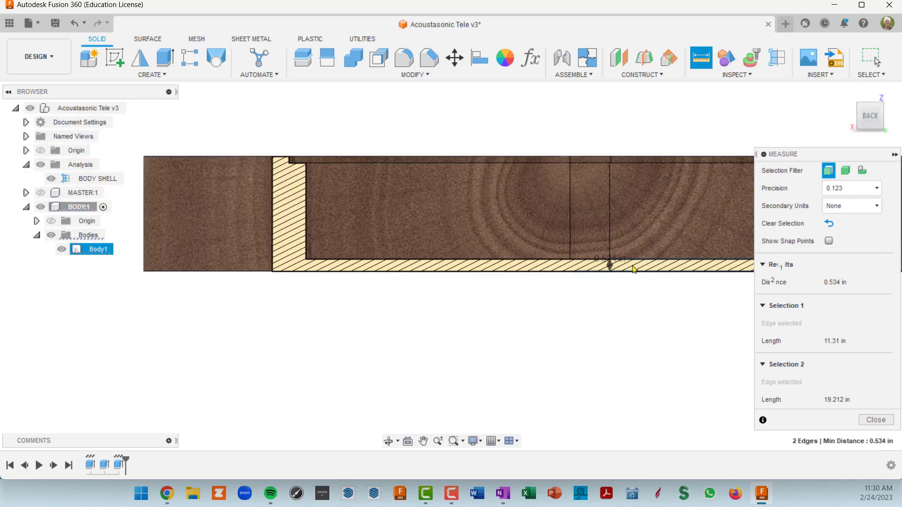
- Measure the rim wall's thickness between its outer and inner side faces at the cut, starting from a cleared selection
{"action": "middle_click_drag", "start_coordinate": [632, 271], "coordinate": [619, 279], "text": "shift"}
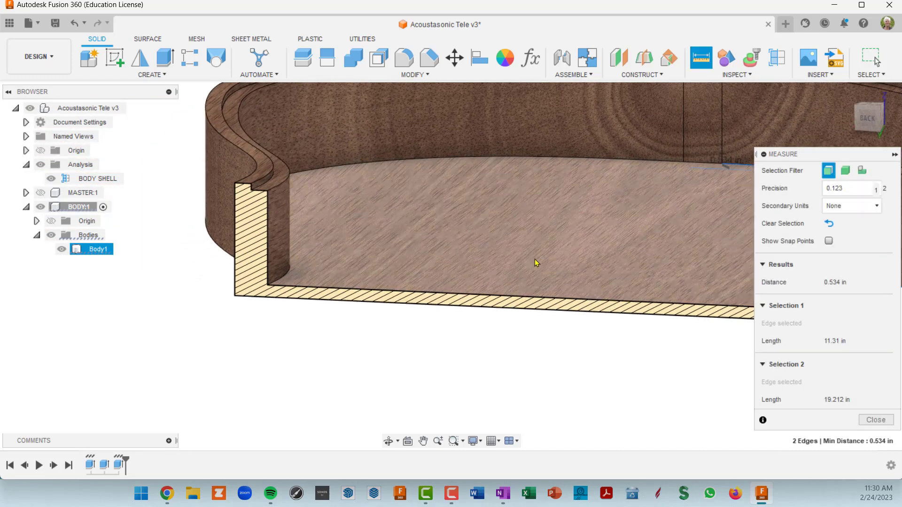
{"action": "middle_click_drag", "start_coordinate": [546, 282], "coordinate": [503, 273]}
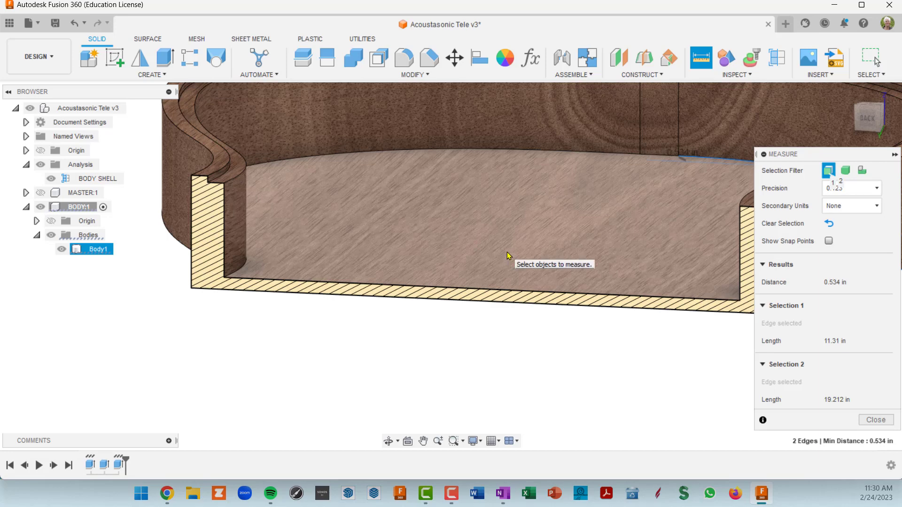
{"action": "middle_click_drag", "start_coordinate": [512, 254], "coordinate": [246, 227], "text": "shift"}
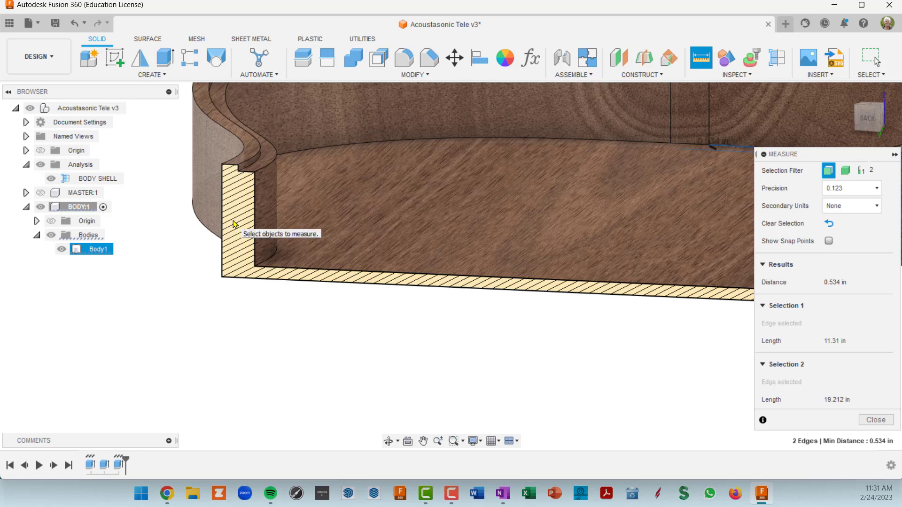
{"action": "left_click", "coordinate": [224, 227]}
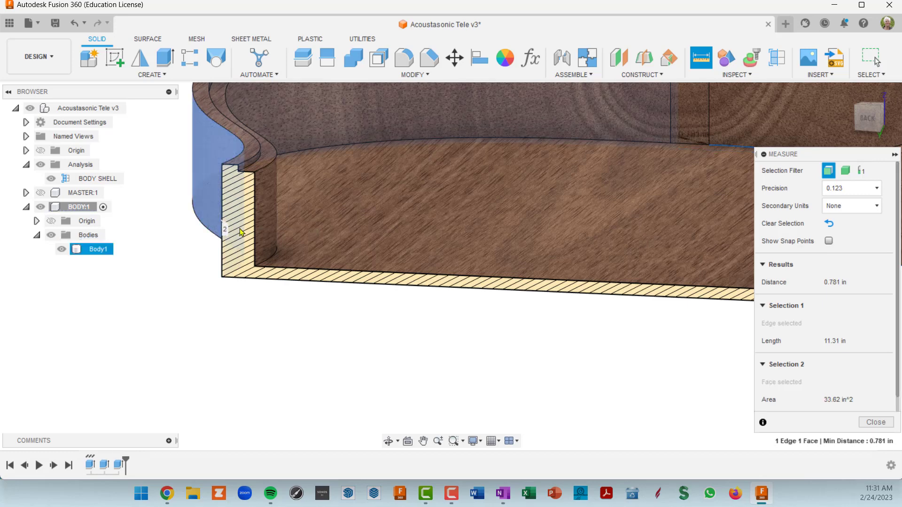
{"action": "left_click", "coordinate": [829, 224]}
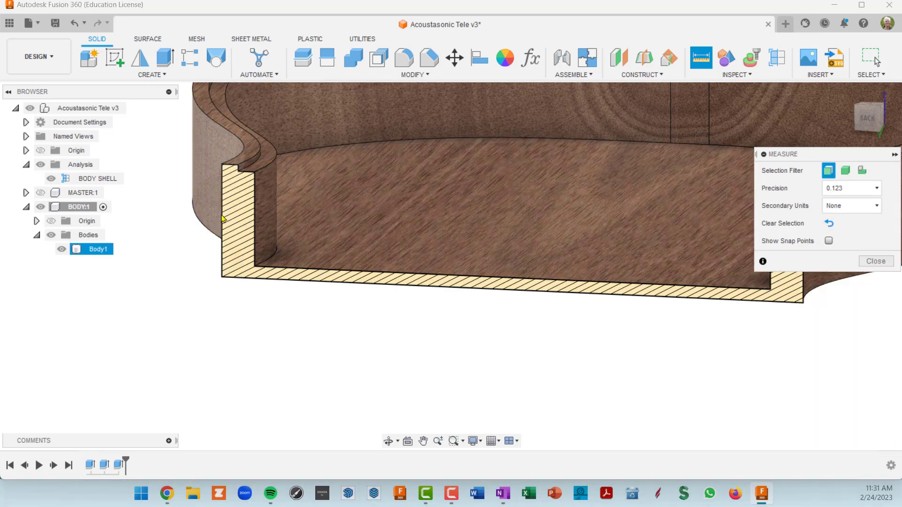
{"action": "scroll", "coordinate": [224, 216], "scroll_direction": "up", "scroll_amount": 3}
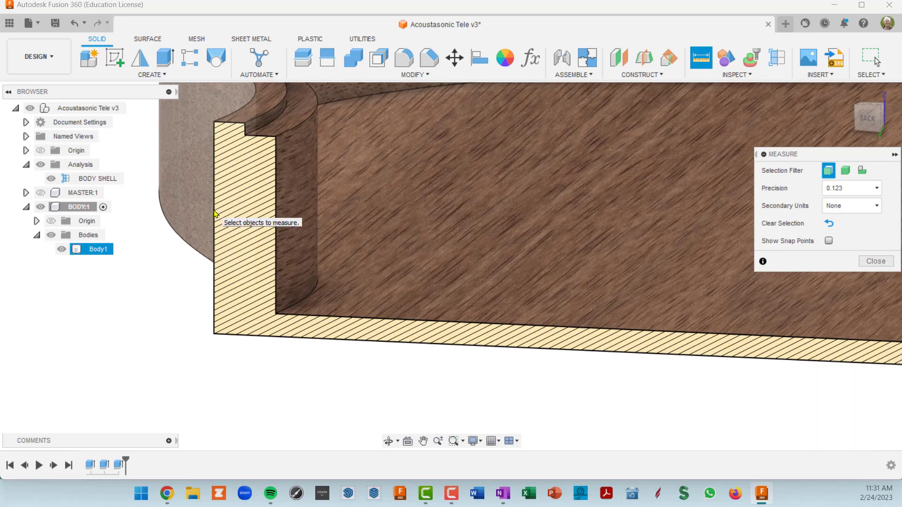
{"action": "left_click", "coordinate": [216, 214]}
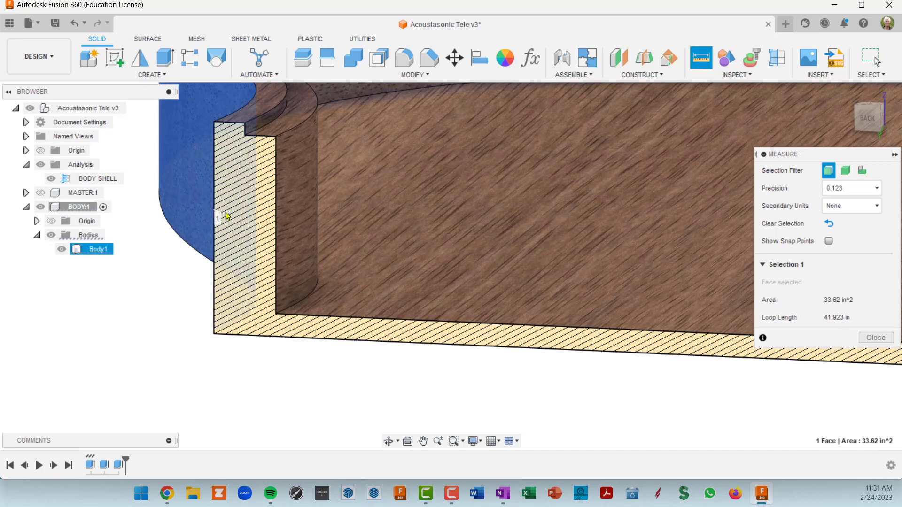
{"action": "left_click", "coordinate": [277, 219]}
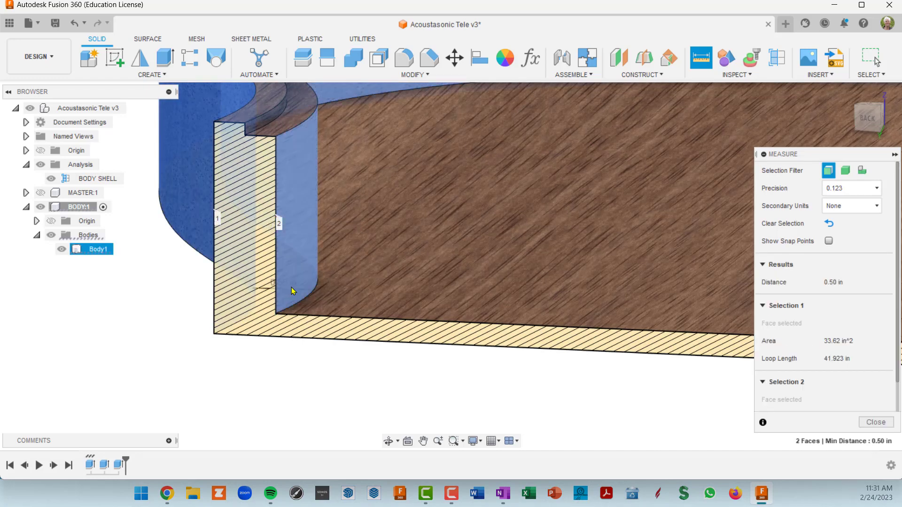
{"action": "scroll", "coordinate": [291, 291], "scroll_direction": "up", "scroll_amount": 8}
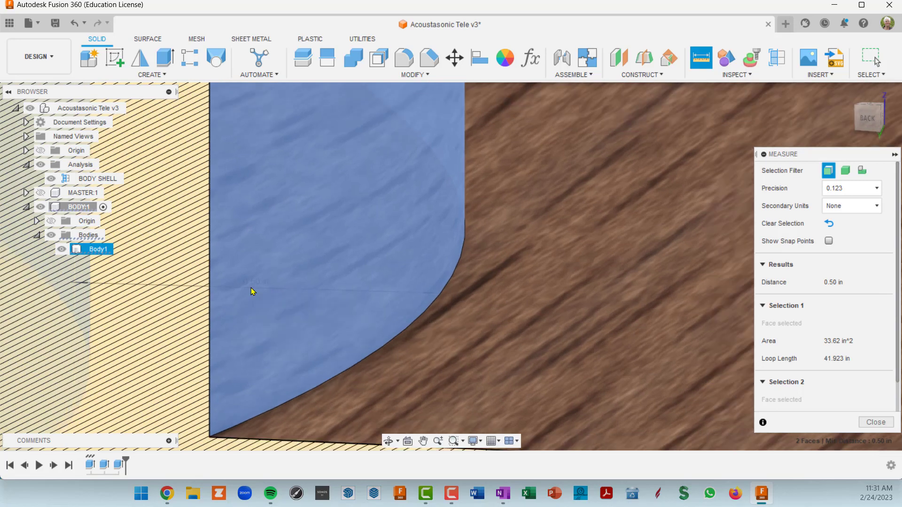
{"action": "scroll", "coordinate": [252, 291], "scroll_direction": "down", "scroll_amount": 8}
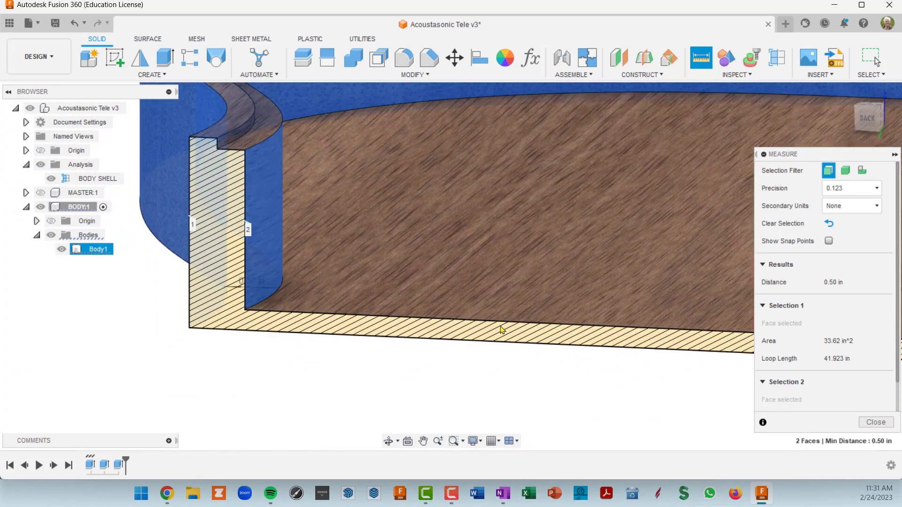
- Clear the measurement selection and measure the back panel's thickness between the inner floor face and the underside face
{"action": "middle_click_drag", "start_coordinate": [596, 322], "coordinate": [620, 331], "text": "shift"}
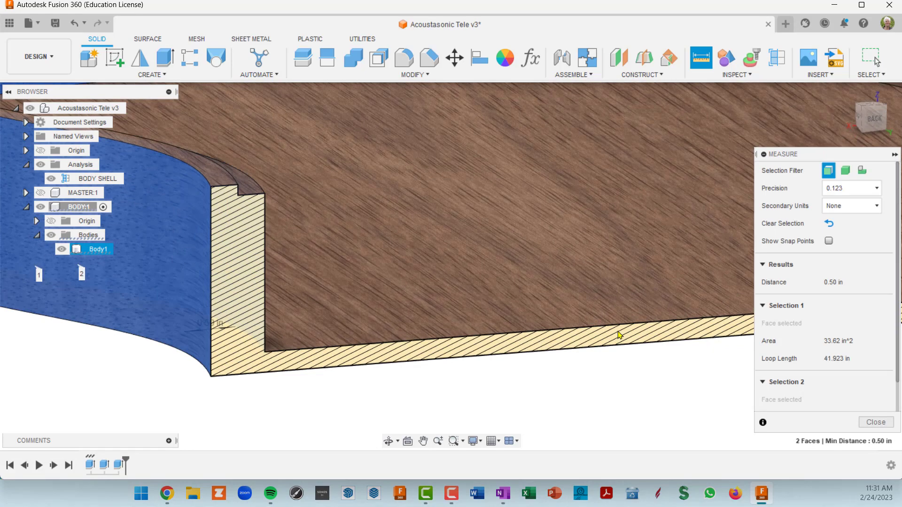
{"action": "left_click", "coordinate": [829, 224]}
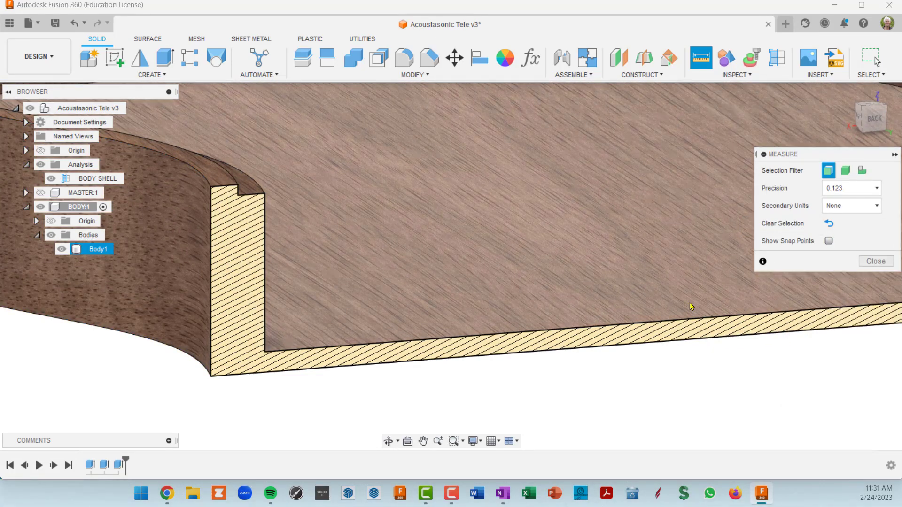
{"action": "middle_click_drag", "start_coordinate": [691, 308], "coordinate": [483, 317], "text": "shift"}
{"action": "left_click", "coordinate": [501, 306]}
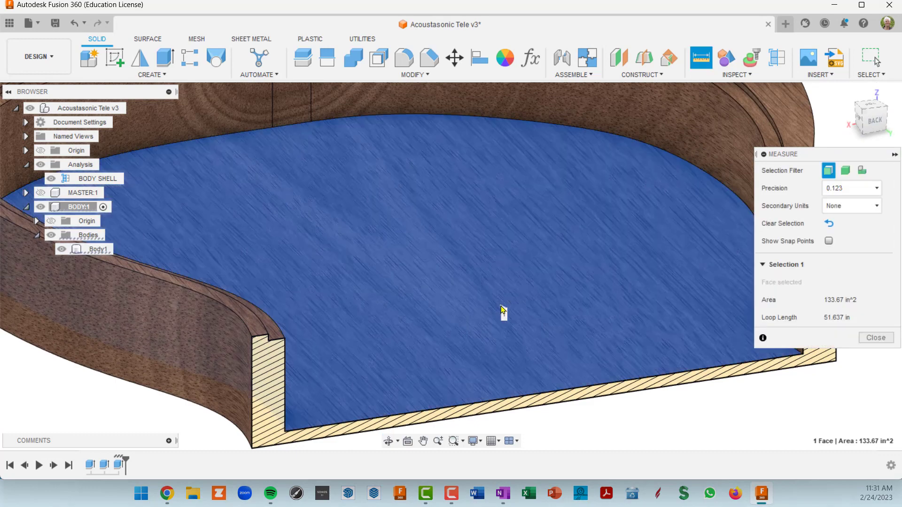
{"action": "middle_click_drag", "start_coordinate": [645, 429], "coordinate": [619, 366], "text": "shift"}
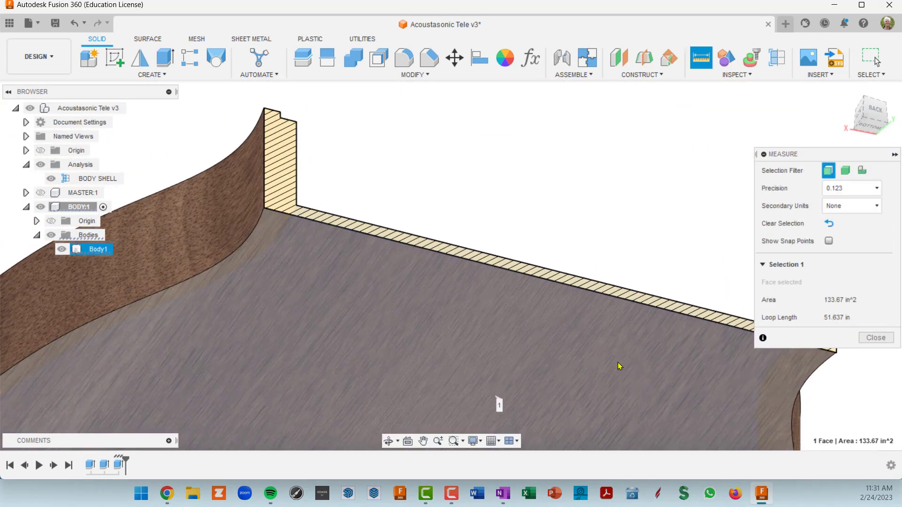
{"action": "left_click", "coordinate": [589, 369]}
{"action": "scroll", "coordinate": [510, 384], "scroll_direction": "up", "scroll_amount": 6}
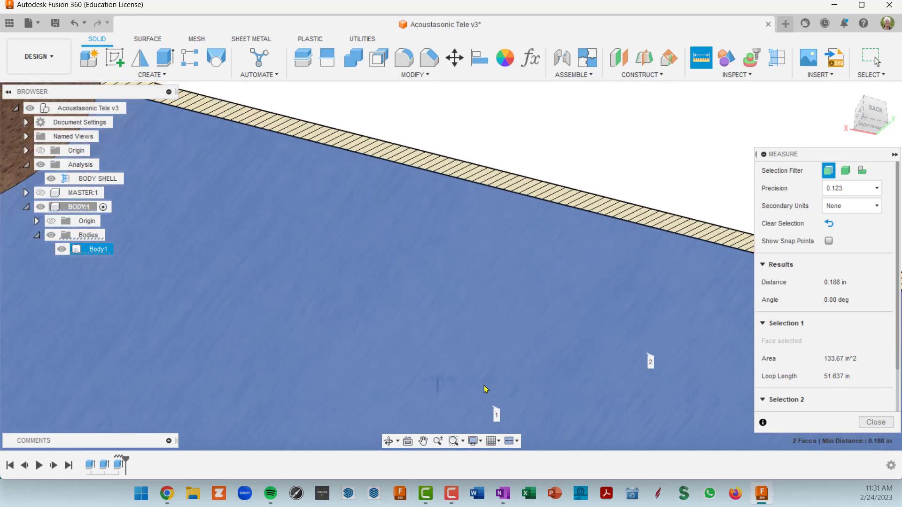
{"action": "scroll", "coordinate": [429, 378], "scroll_direction": "up", "scroll_amount": 4}
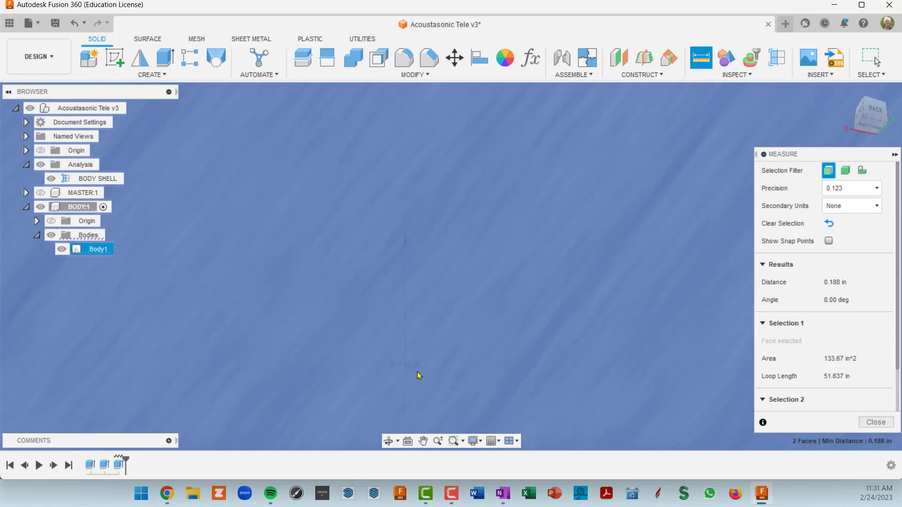
- Examine the sectioned body from the back, checking the rim walls, top ledge and back panel at the cut
{"action": "scroll", "coordinate": [418, 371], "scroll_direction": "down", "scroll_amount": 4}
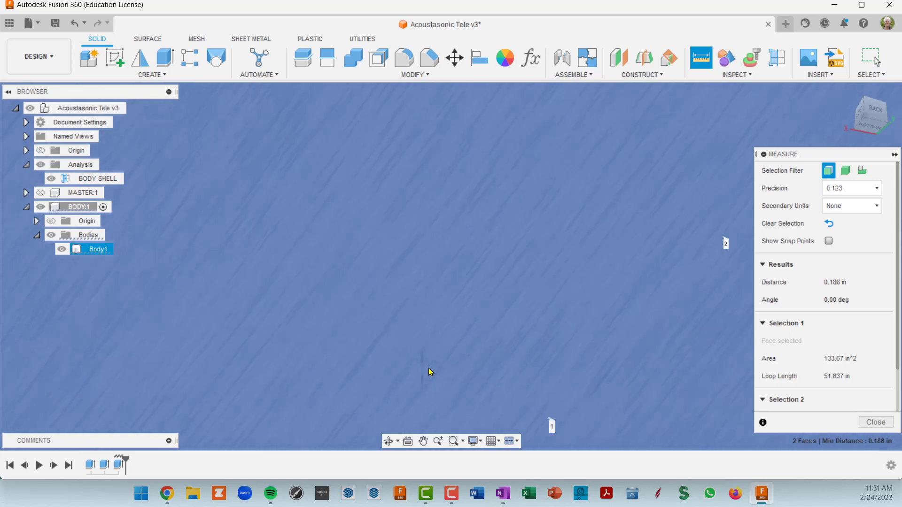
{"action": "scroll", "coordinate": [429, 367], "scroll_direction": "down", "scroll_amount": 5}
{"action": "middle_click_drag", "start_coordinate": [468, 314], "coordinate": [458, 368], "text": "shift"}
{"action": "mouse_move", "coordinate": [495, 343]}
{"action": "middle_mouse_down", "text": "shift"}
{"action": "mouse_move", "coordinate": [451, 338]}
{"action": "mouse_move", "coordinate": [487, 341]}
{"action": "middle_mouse_up", "text": "shift"}
{"action": "scroll", "coordinate": [564, 313], "scroll_direction": "up", "scroll_amount": 4}
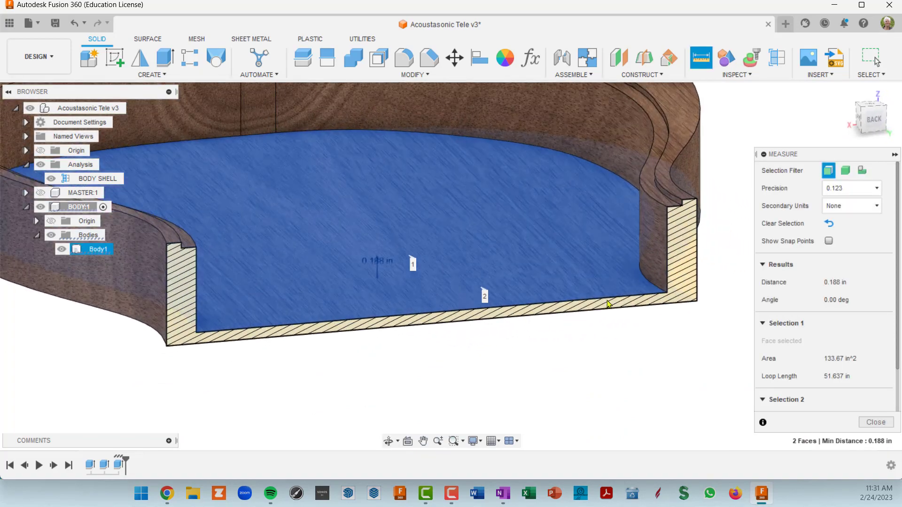
{"action": "scroll", "coordinate": [607, 305], "scroll_direction": "down", "scroll_amount": 3}
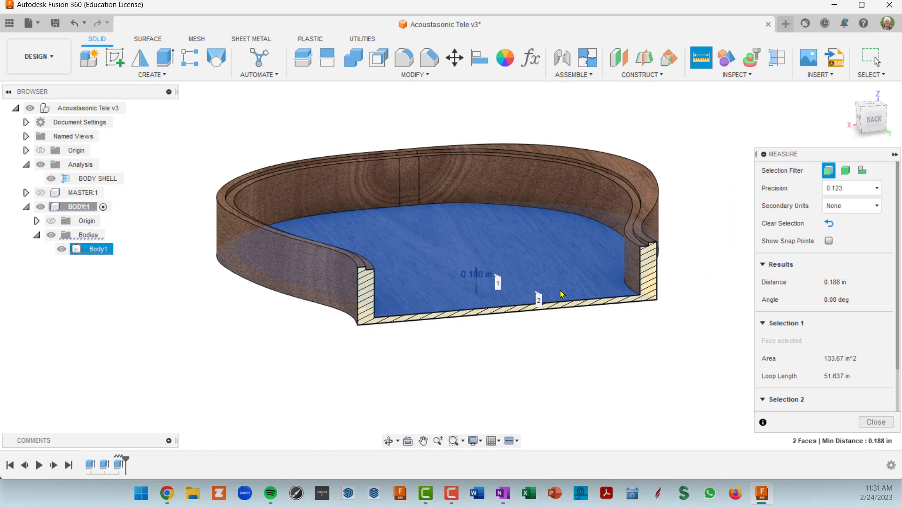
{"action": "scroll", "coordinate": [651, 265], "scroll_direction": "up", "scroll_amount": 5}
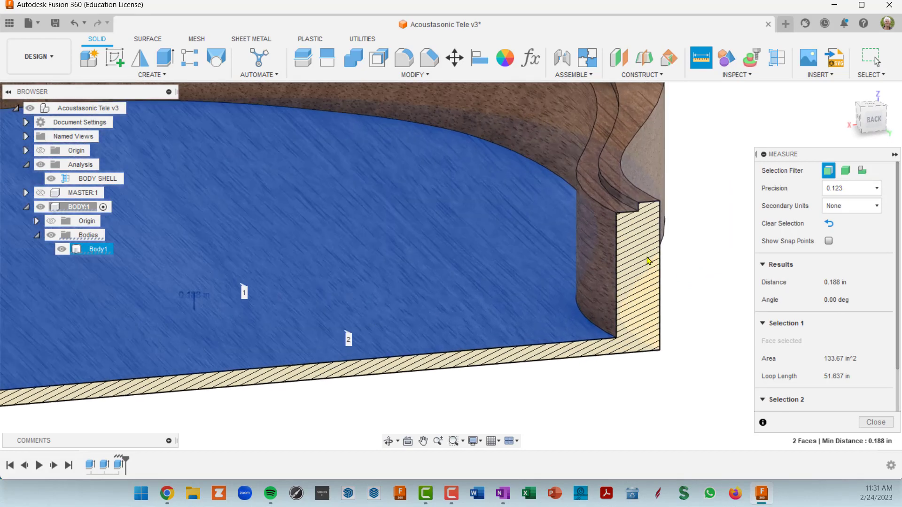
{"action": "scroll", "coordinate": [611, 206], "scroll_direction": "down", "scroll_amount": 5}
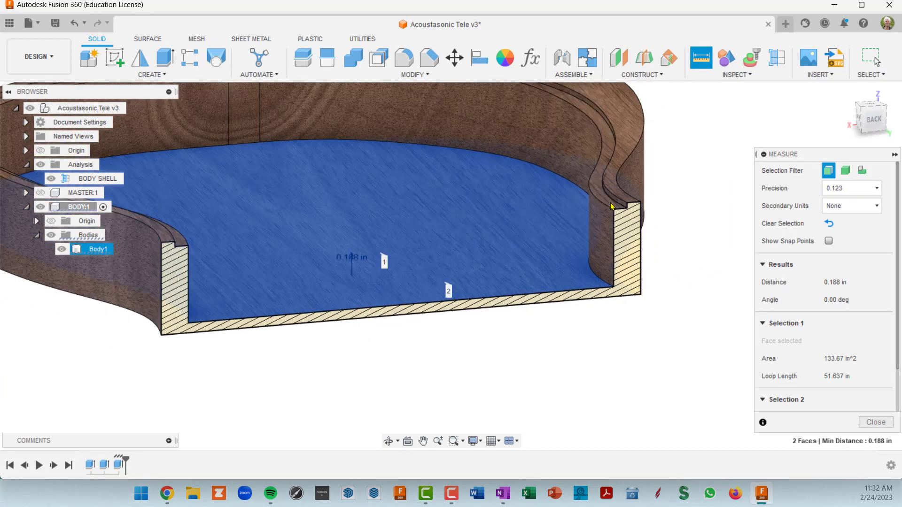
{"action": "middle_click_drag", "start_coordinate": [611, 205], "coordinate": [688, 161], "text": "shift"}
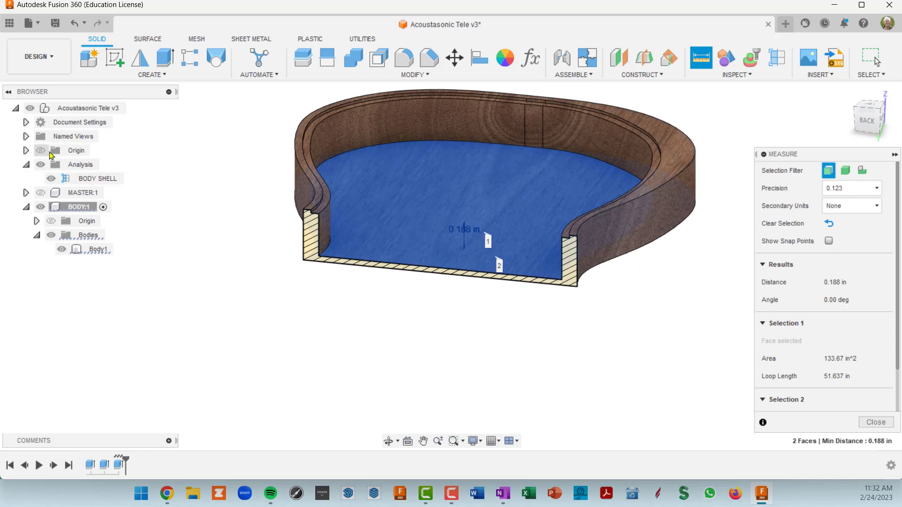
- Hide the BODY SHELL section analysis to show the whole body and clear the measured faces
{"action": "left_click", "coordinate": [40, 164]}
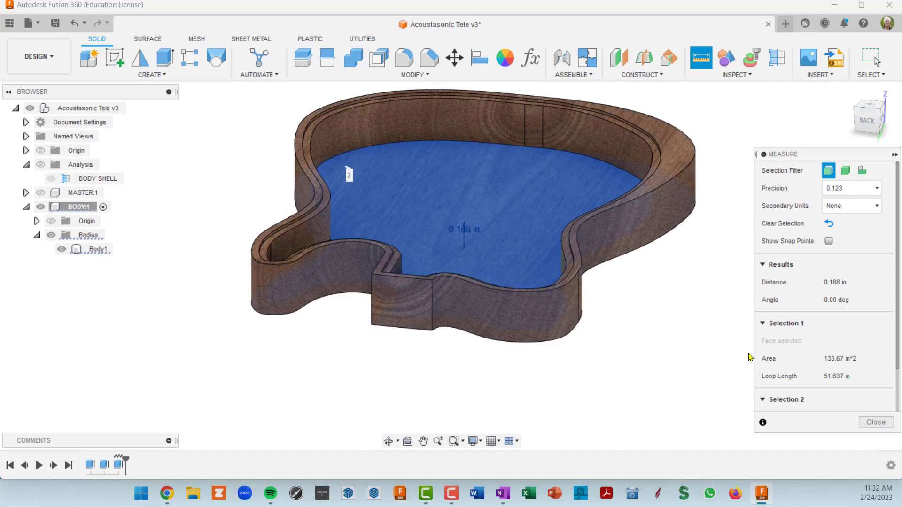
{"action": "middle_click_drag", "start_coordinate": [750, 357], "coordinate": [625, 340], "text": "shift"}
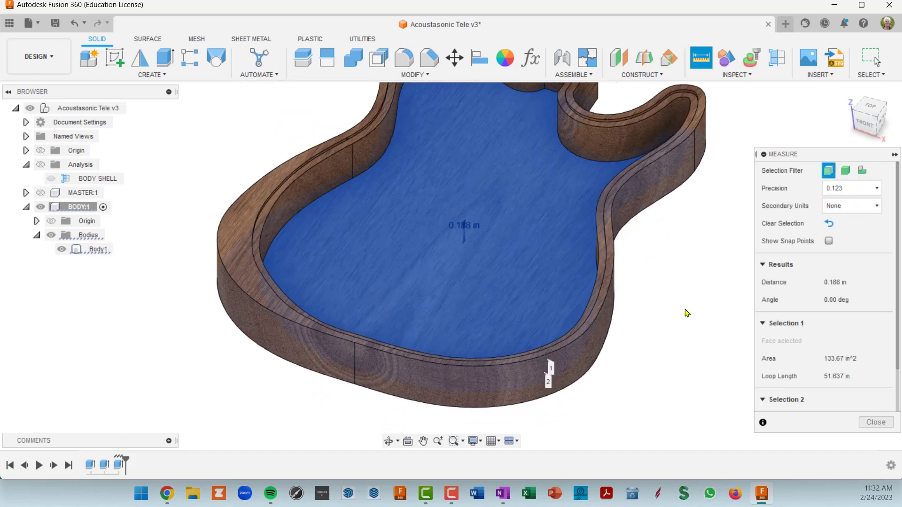
{"action": "scroll", "coordinate": [687, 313], "scroll_direction": "down", "scroll_amount": 3}
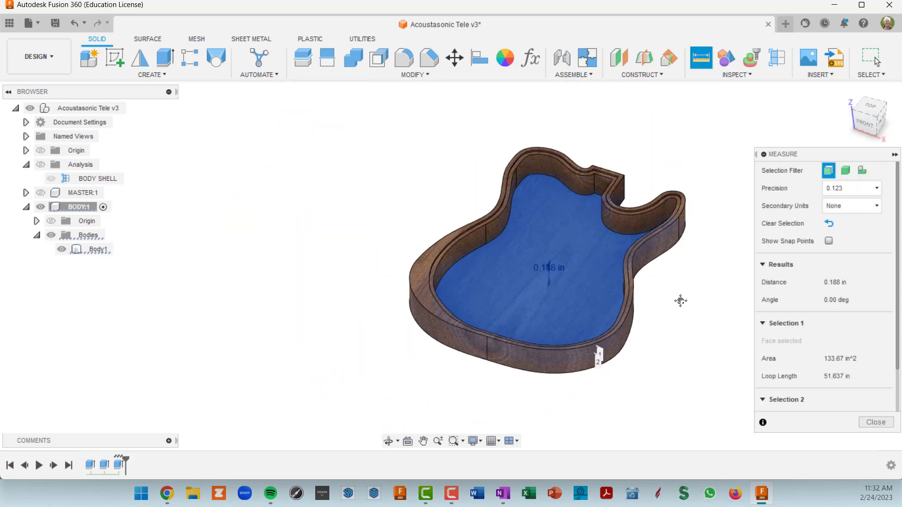
{"action": "left_click", "coordinate": [190, 271]}
{"action": "middle_click_drag", "start_coordinate": [487, 268], "coordinate": [449, 248]}
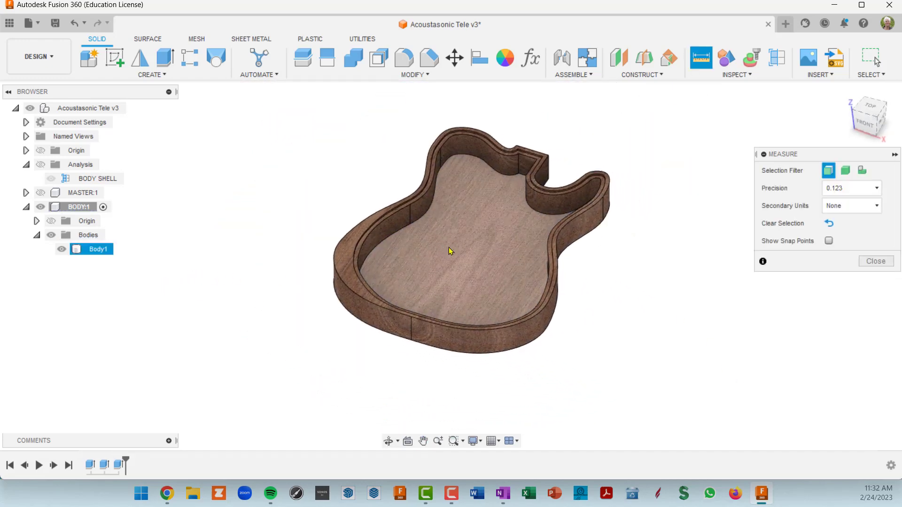
- Examine the top ledge along the rim's inner edge near the body's lower end, and close the Measure tool
{"action": "scroll", "coordinate": [451, 251], "scroll_direction": "up", "scroll_amount": 2}
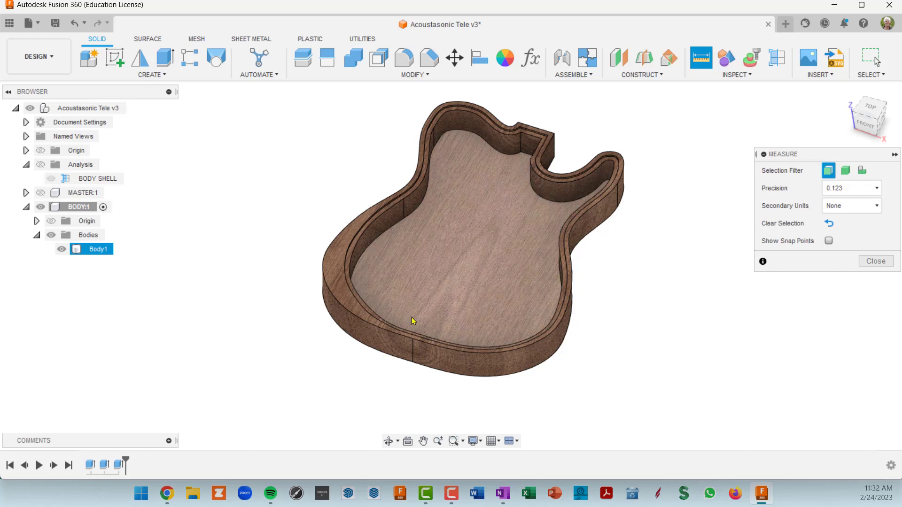
{"action": "scroll", "coordinate": [427, 331], "scroll_direction": "up", "scroll_amount": 3}
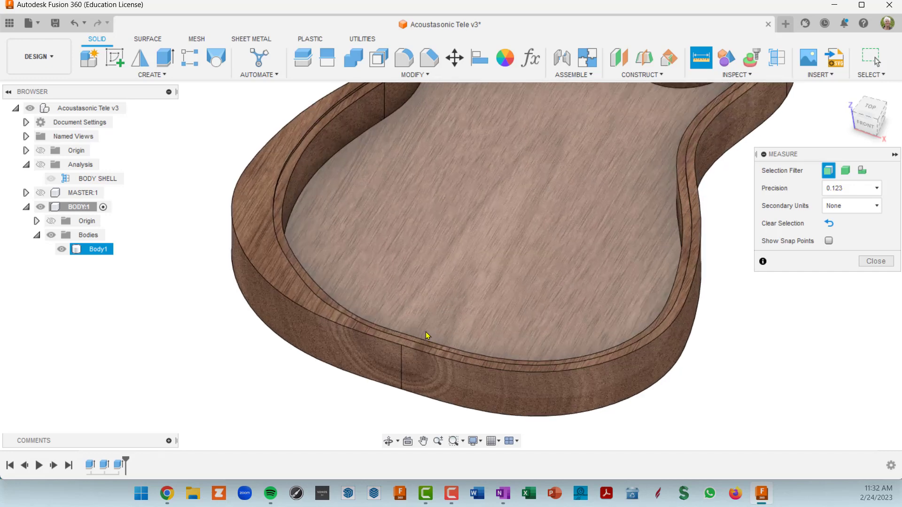
{"action": "scroll", "coordinate": [364, 313], "scroll_direction": "down", "scroll_amount": 5}
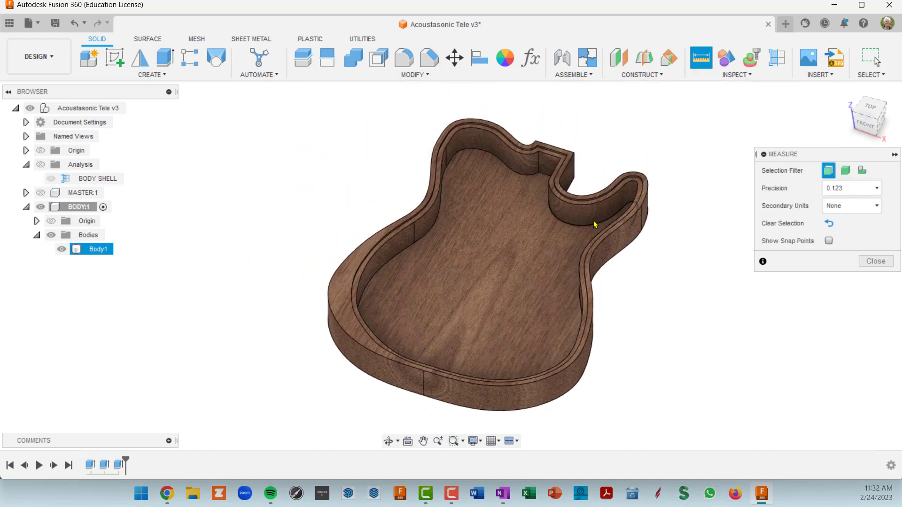
{"action": "scroll", "coordinate": [413, 426], "scroll_direction": "up", "scroll_amount": 5}
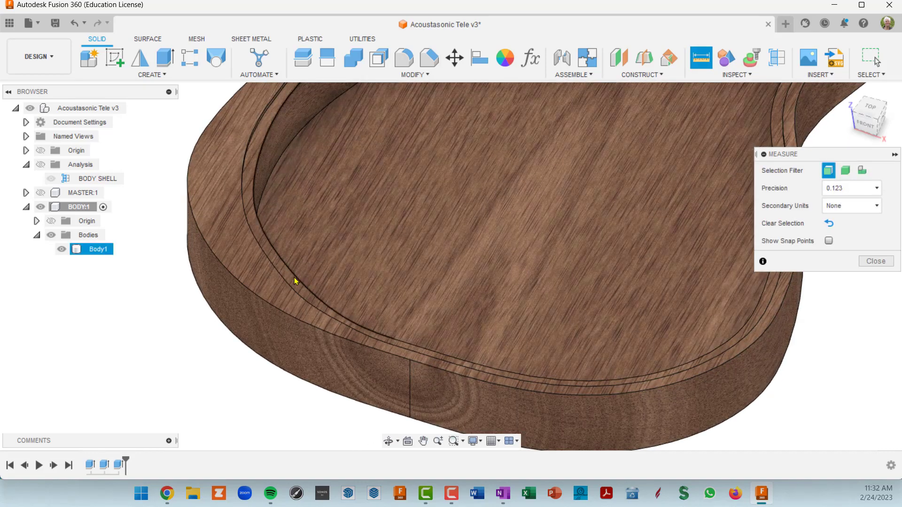
{"action": "scroll", "coordinate": [569, 371], "scroll_direction": "down", "scroll_amount": 5}
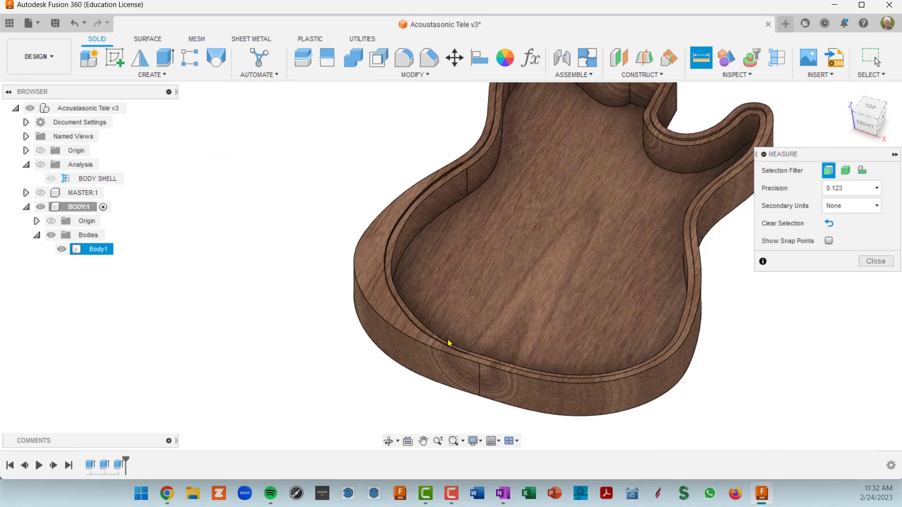
{"action": "middle_click_drag", "start_coordinate": [564, 316], "coordinate": [508, 258]}
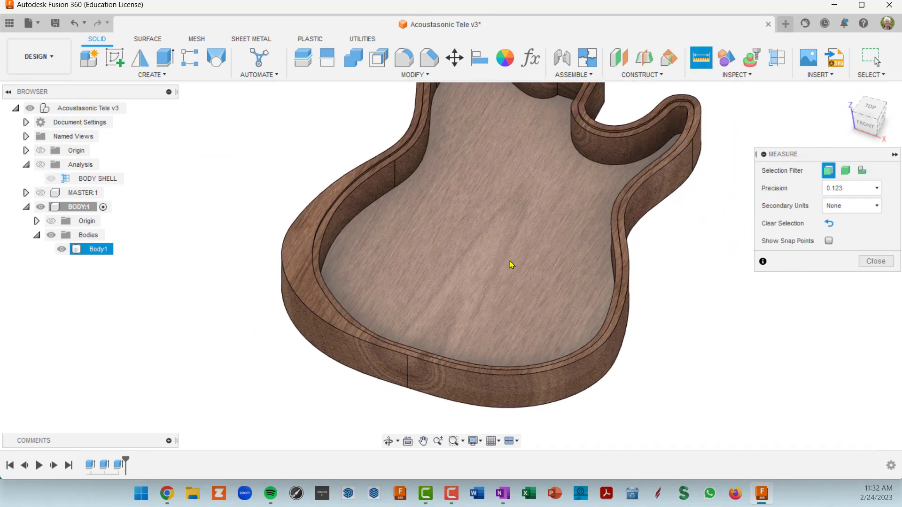
{"action": "scroll", "coordinate": [431, 357], "scroll_direction": "up", "scroll_amount": 10}
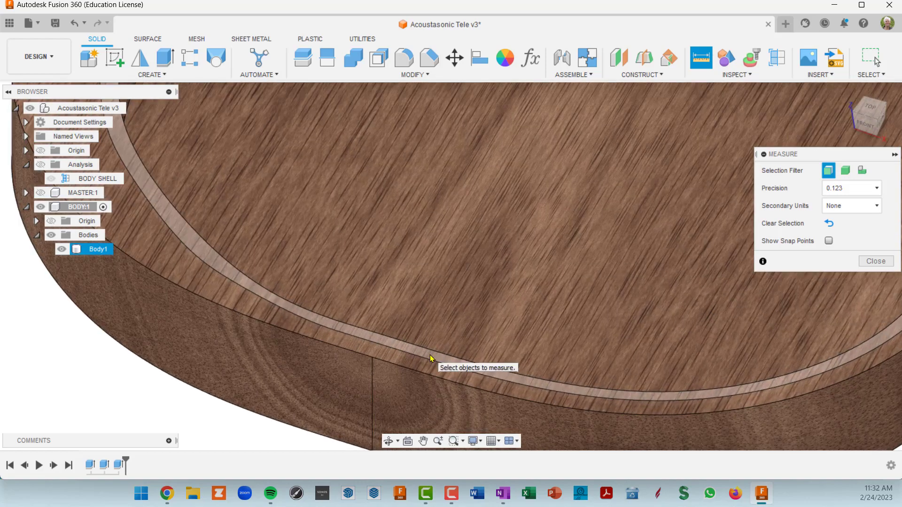
{"action": "scroll", "coordinate": [430, 358], "scroll_direction": "down", "scroll_amount": 5}
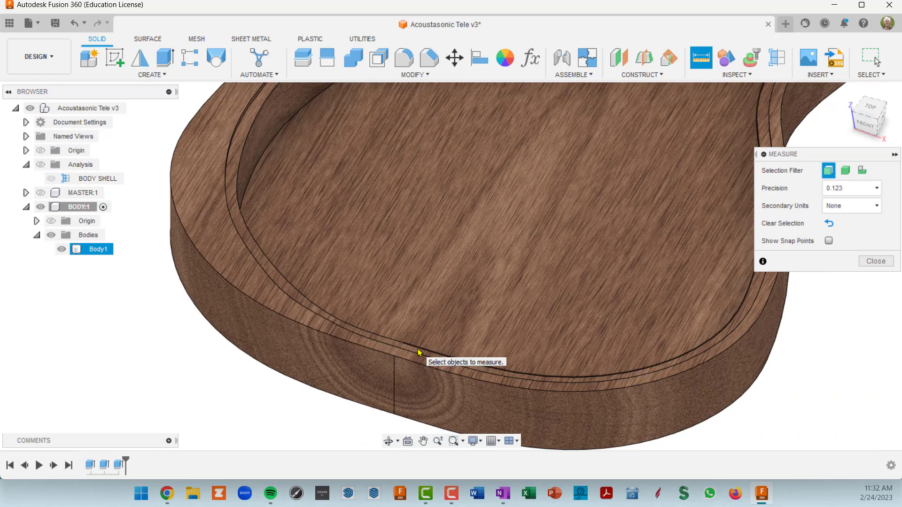
{"action": "scroll", "coordinate": [418, 352], "scroll_direction": "up", "scroll_amount": 3}
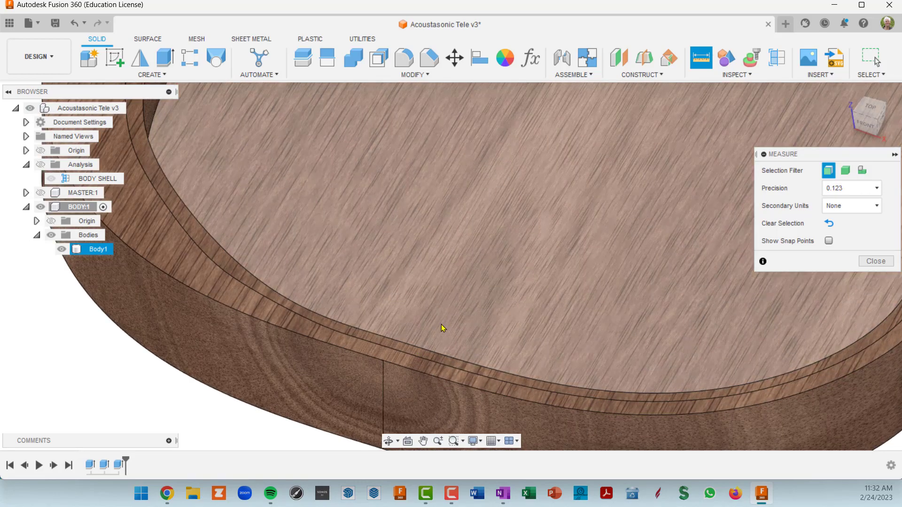
{"action": "scroll", "coordinate": [456, 315], "scroll_direction": "down", "scroll_amount": 3}
{"action": "scroll", "coordinate": [449, 341], "scroll_direction": "up", "scroll_amount": 4}
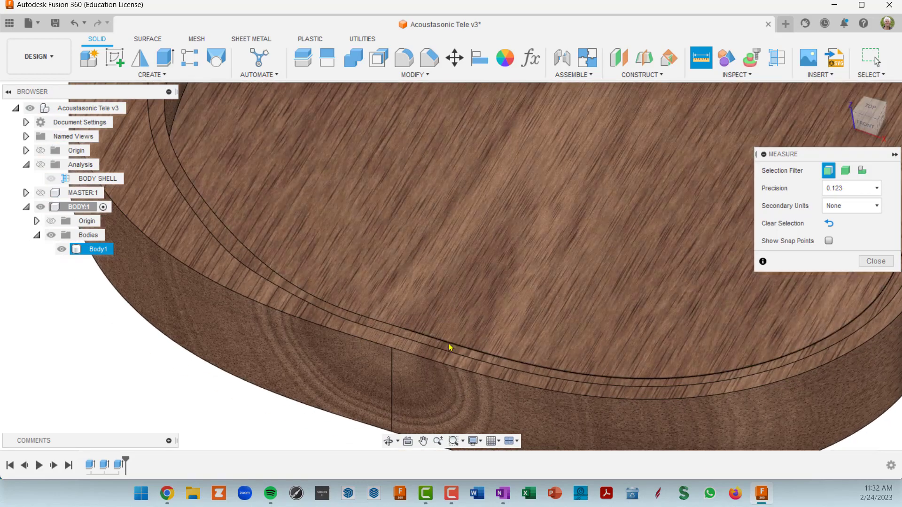
{"action": "scroll", "coordinate": [469, 336], "scroll_direction": "down", "scroll_amount": 5}
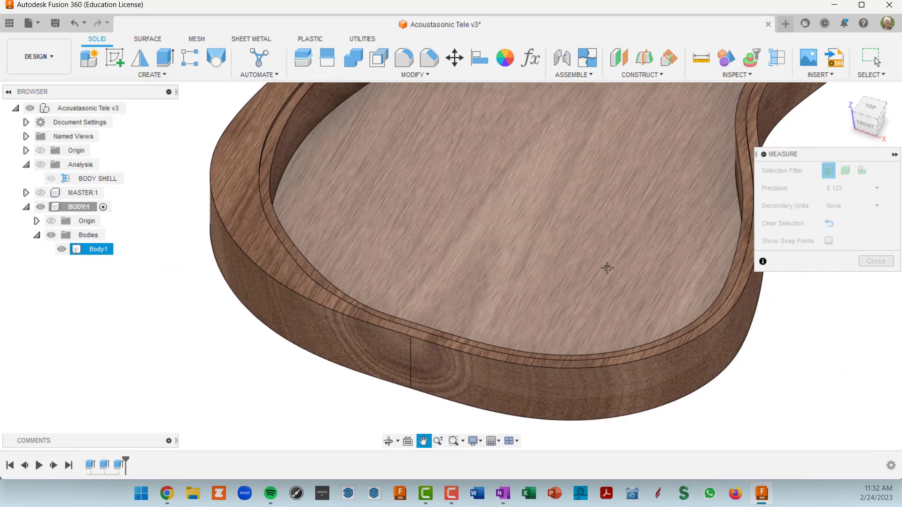
{"action": "left_click", "coordinate": [876, 261]}
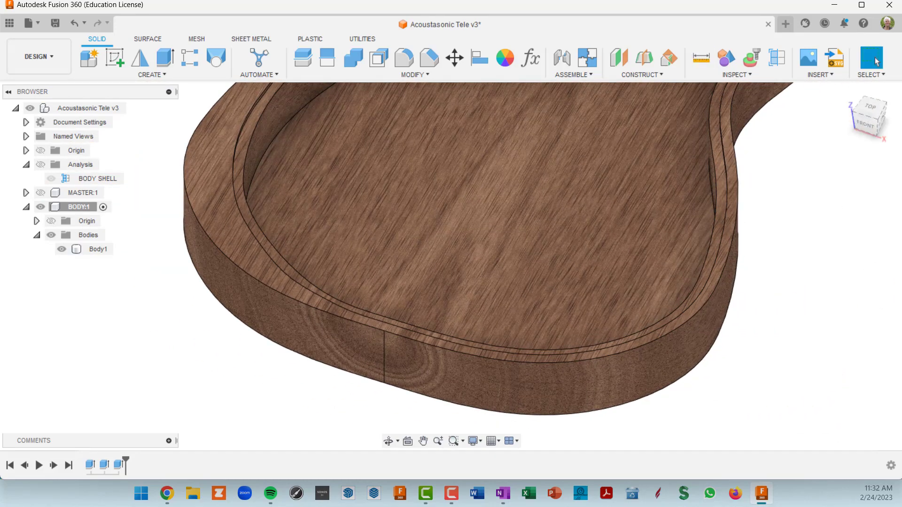
{"action": "scroll", "coordinate": [836, 242], "scroll_direction": "down", "scroll_amount": 6}
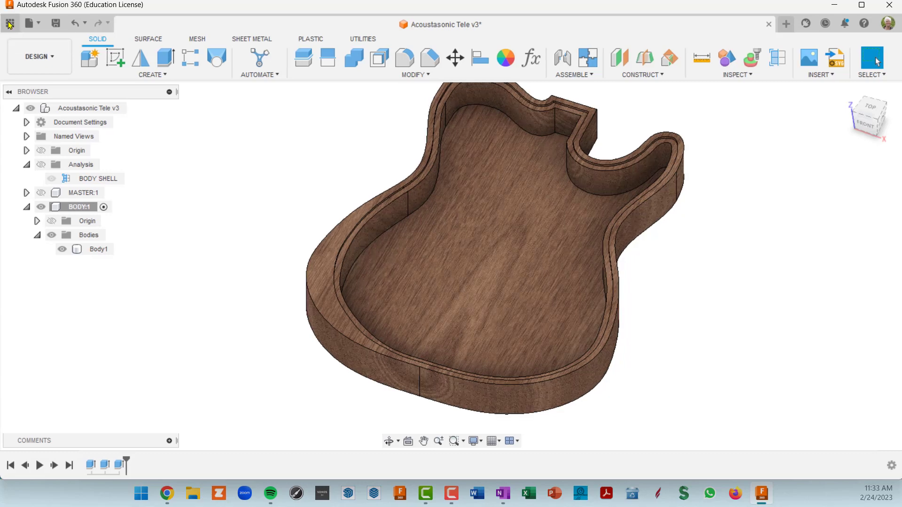
- Show the Acoustasonic Tele project's files and switch to its Acoustasonic Specs wiki page in the Chrome browser
{"action": "left_click", "coordinate": [9, 24]}
{"action": "left_click", "coordinate": [99, 130]}
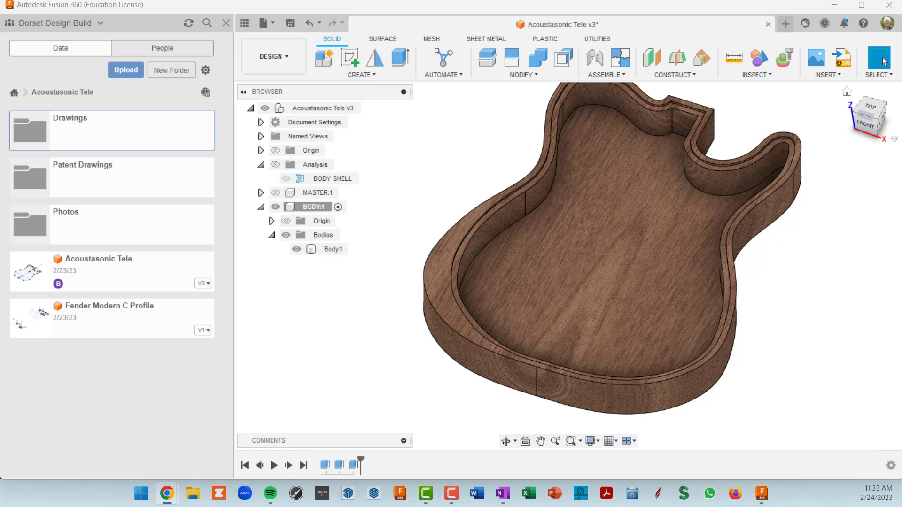
{"action": "left_click_drag", "start_coordinate": [901, 28], "coordinate": [135, 16]}
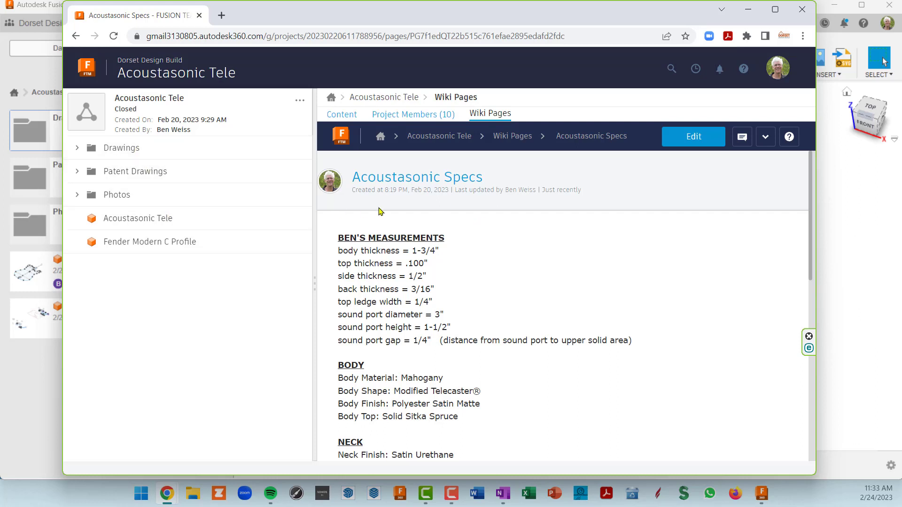
- Leave the specs page for the project's wiki list and look through the project members
{"action": "left_click", "coordinate": [451, 100]}
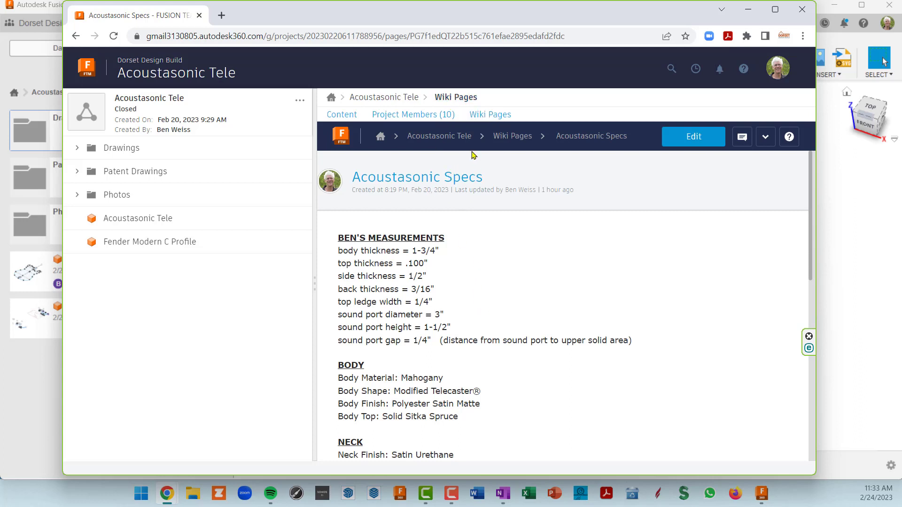
{"action": "left_click", "coordinate": [513, 136]}
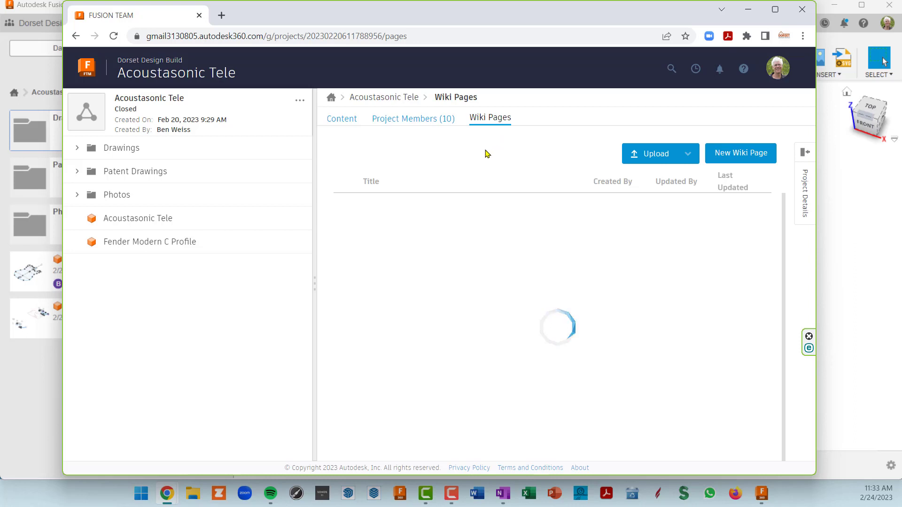
{"action": "left_click", "coordinate": [422, 123]}
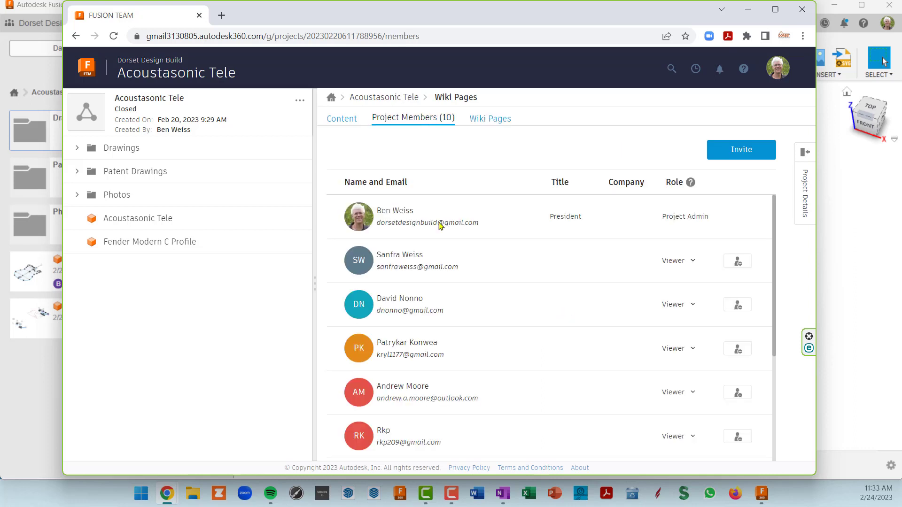
{"action": "scroll", "coordinate": [470, 298], "scroll_direction": "down", "scroll_amount": 4}
{"action": "scroll", "coordinate": [470, 298], "scroll_direction": "up", "scroll_amount": 4}
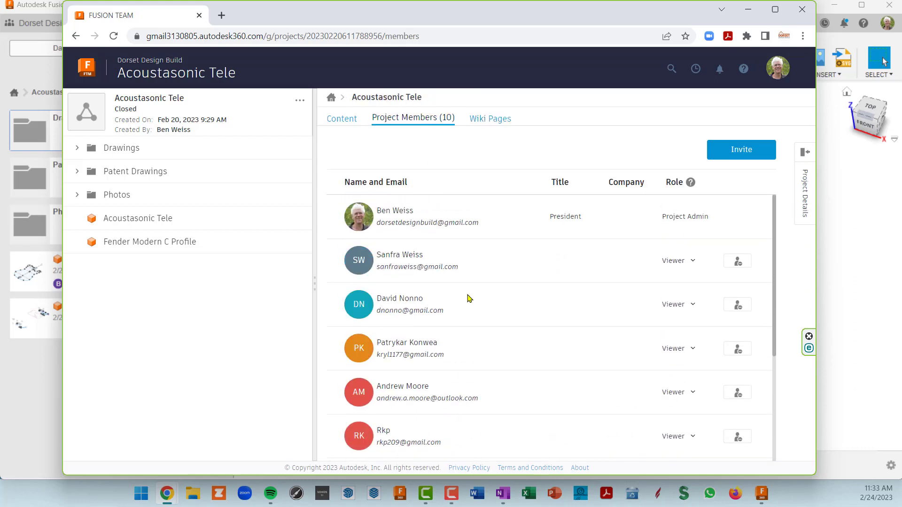
- Open the Blank Sizes wiki page to read the body blank's dimensions, and close the browser window
{"action": "left_click", "coordinate": [493, 119]}
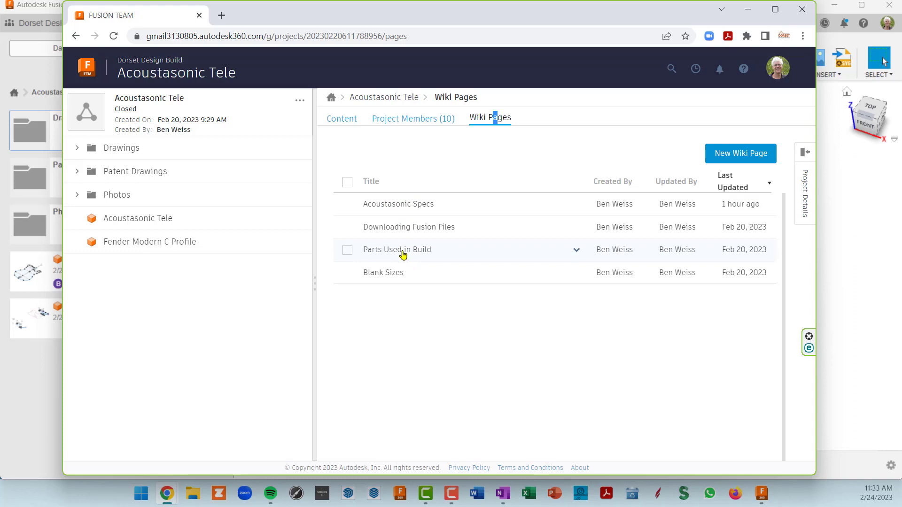
{"action": "left_click", "coordinate": [393, 275]}
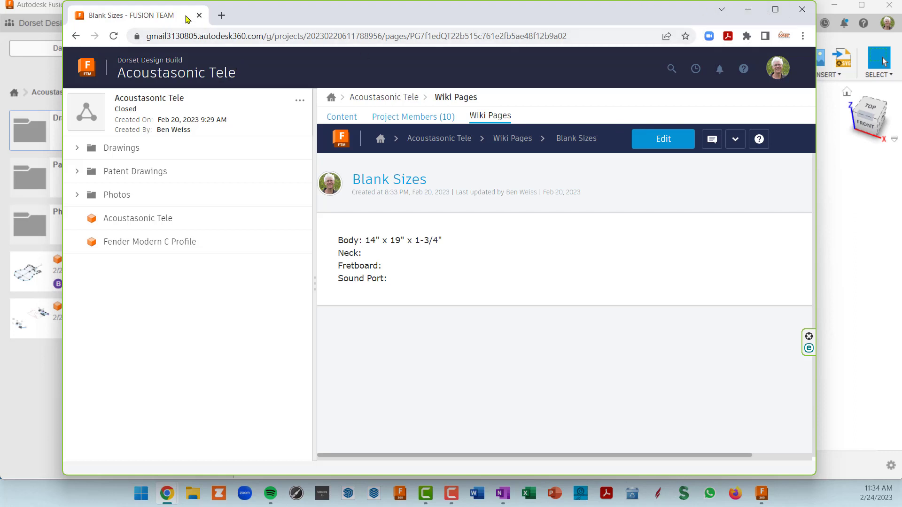
{"action": "left_click_drag", "start_coordinate": [188, 19], "coordinate": [212, 24]}
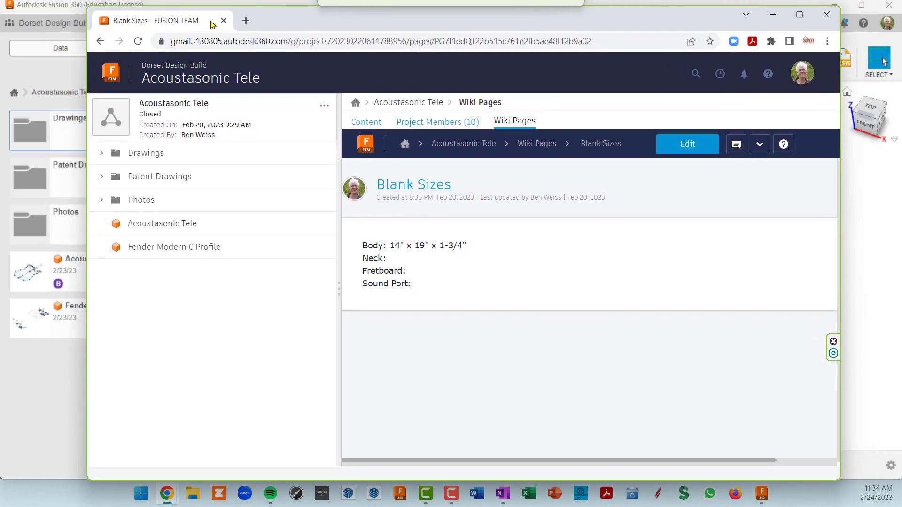
{"action": "left_click", "coordinate": [826, 14]}
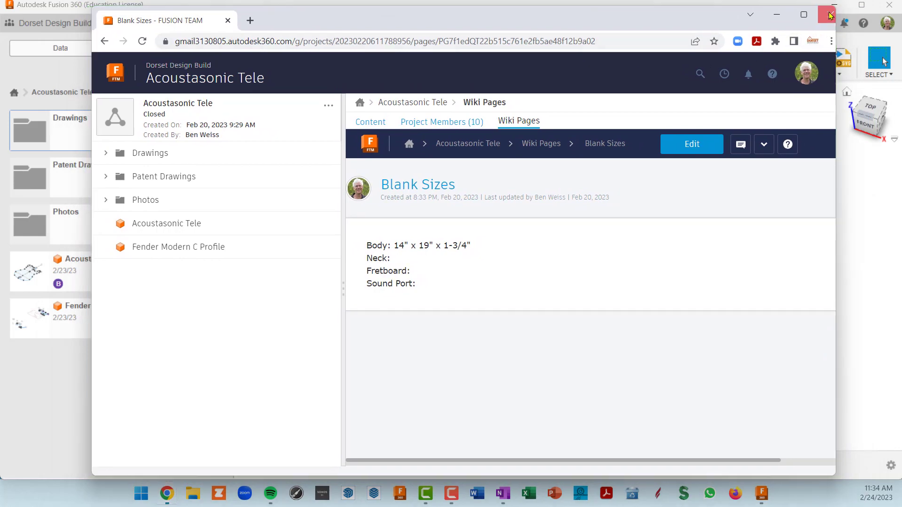